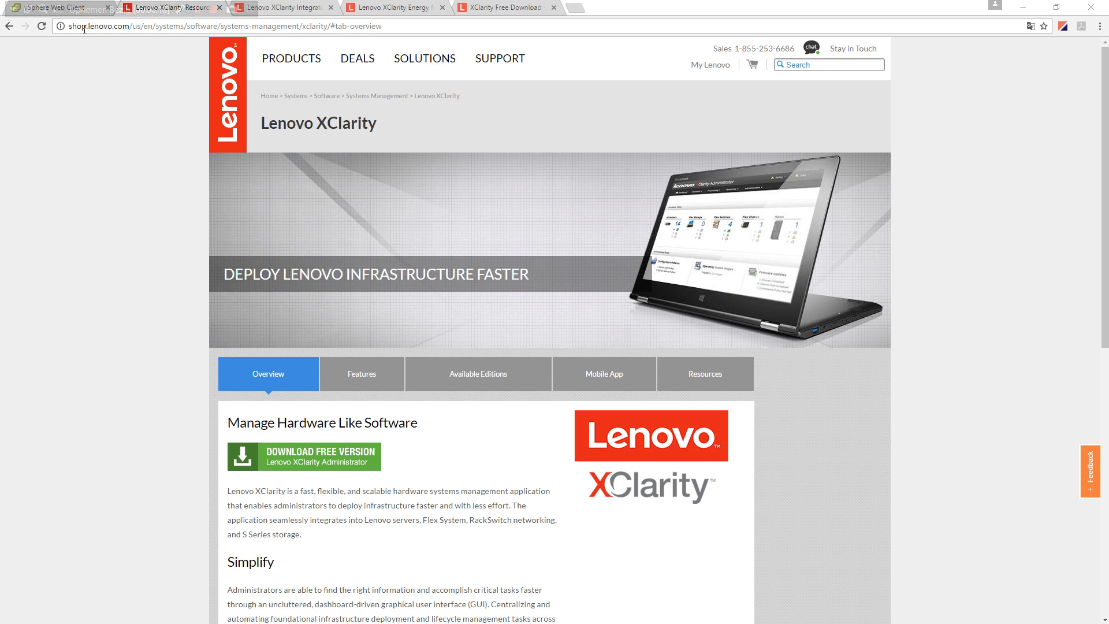
- Show the XClarity feature list on the Lenovo product page
click(143, 105)
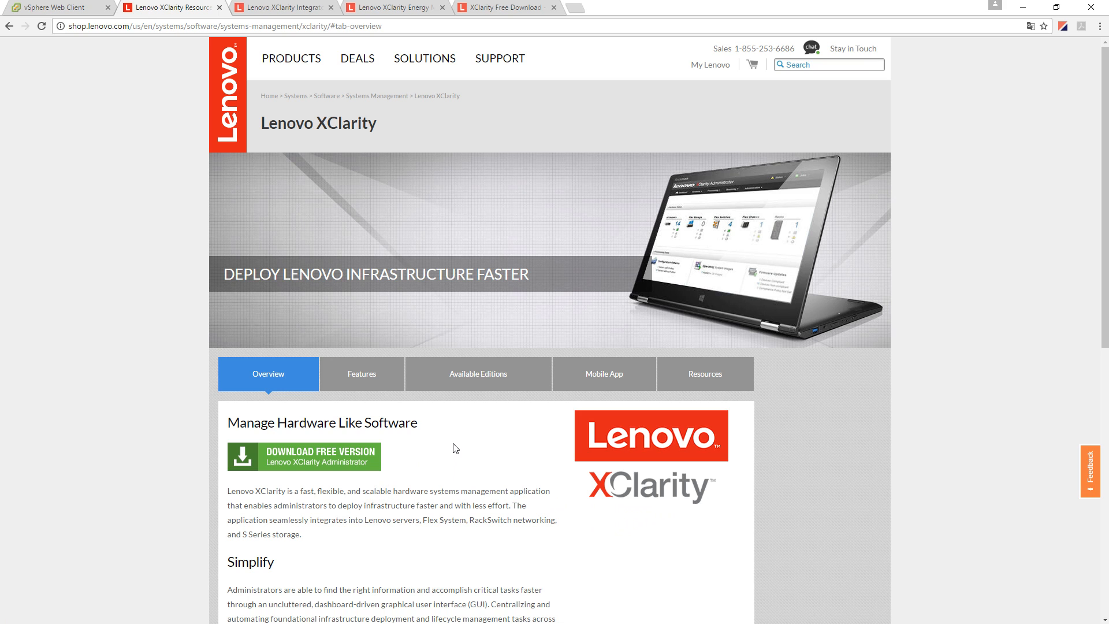
scroll(384, 502, down, 5)
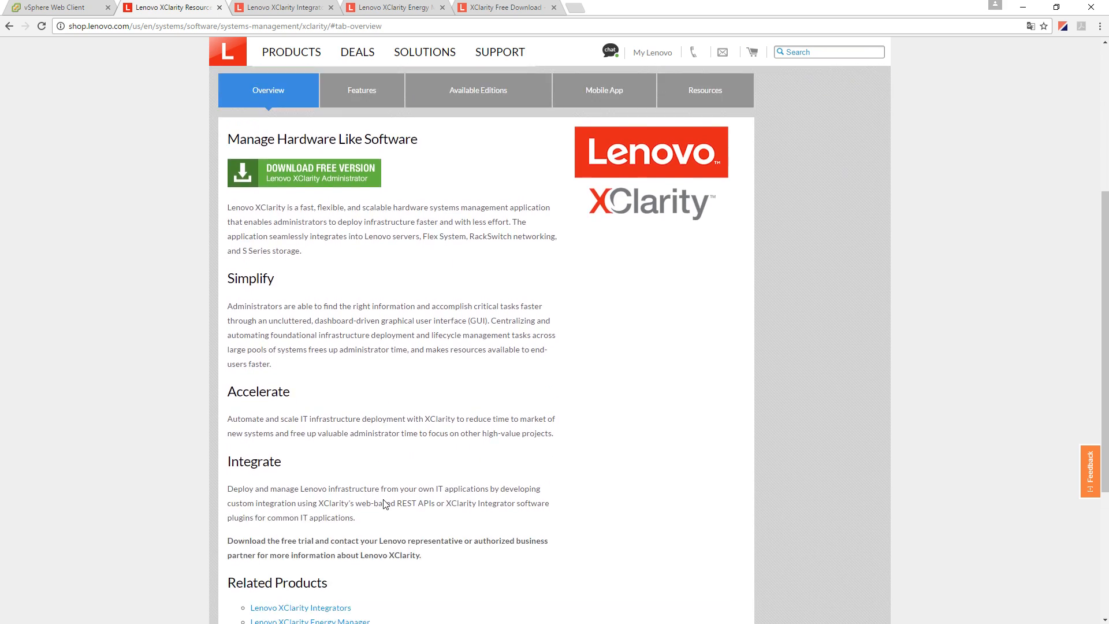
scroll(385, 503, down, 4)
scroll(346, 480, up, 7)
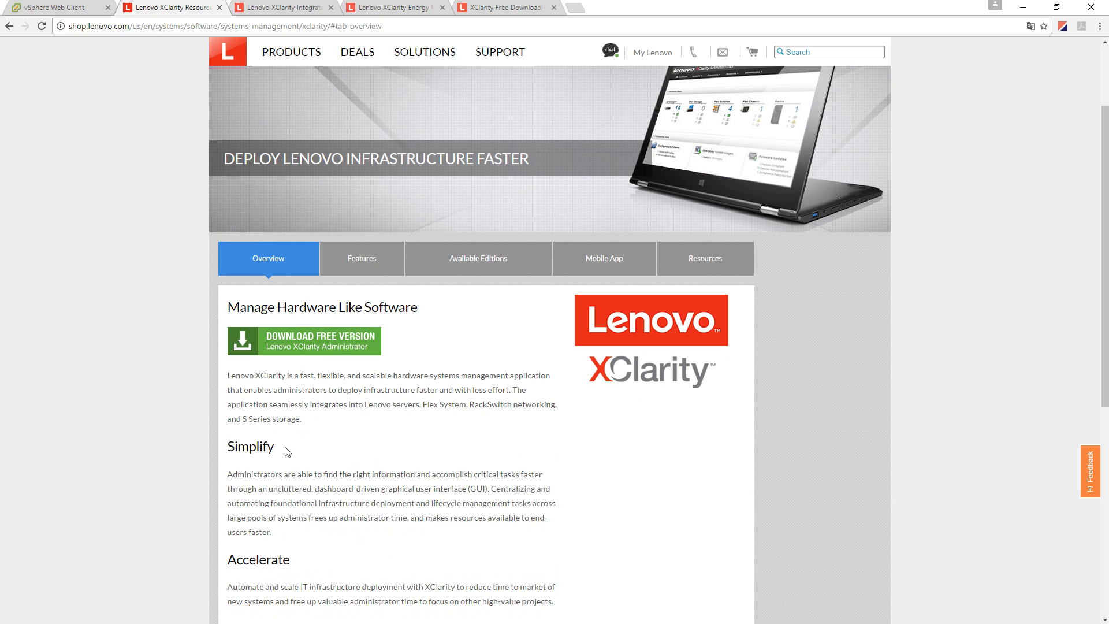
click(372, 272)
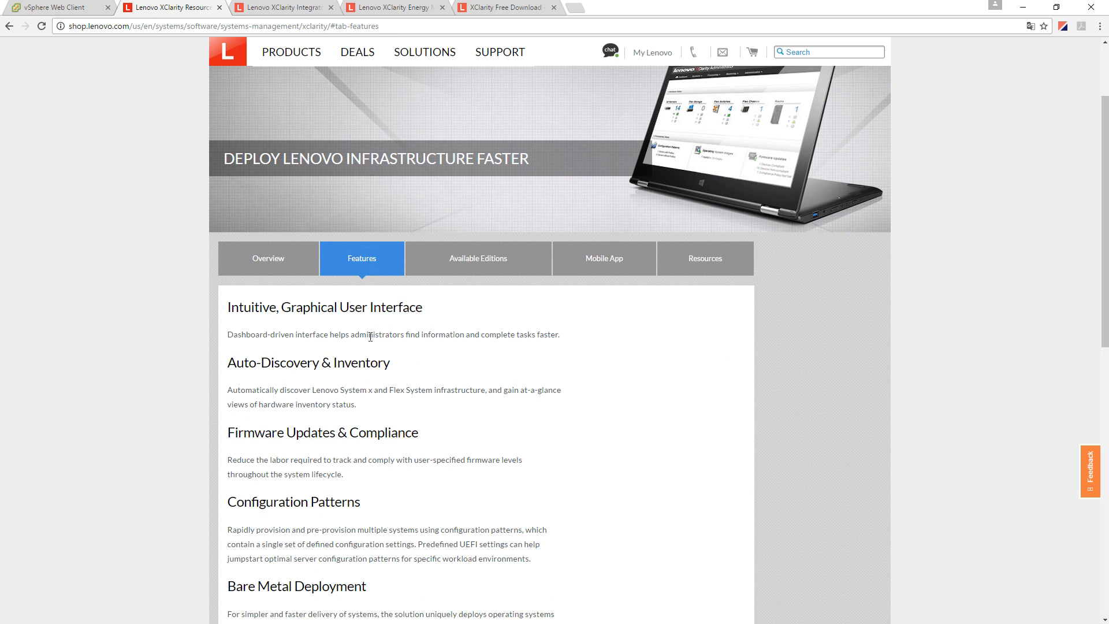
- Switch to Available Editions and scroll to the Administrator vs Pro comparison table
scroll(366, 341, down, 4)
scroll(399, 405, up, 5)
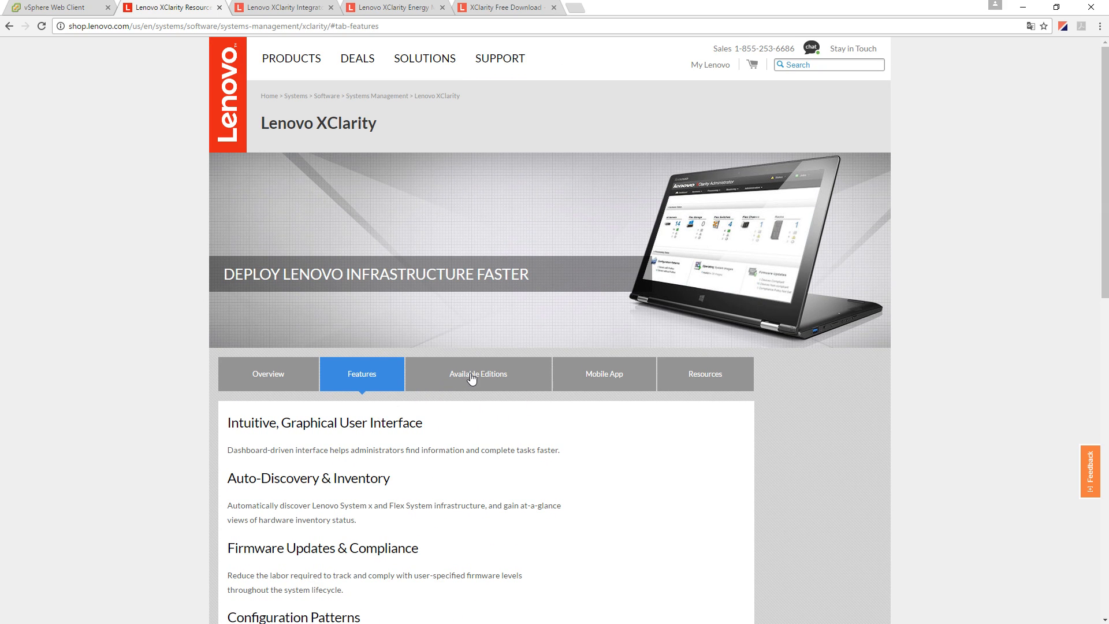
click(471, 370)
scroll(337, 422, down, 2)
scroll(337, 422, down, 1)
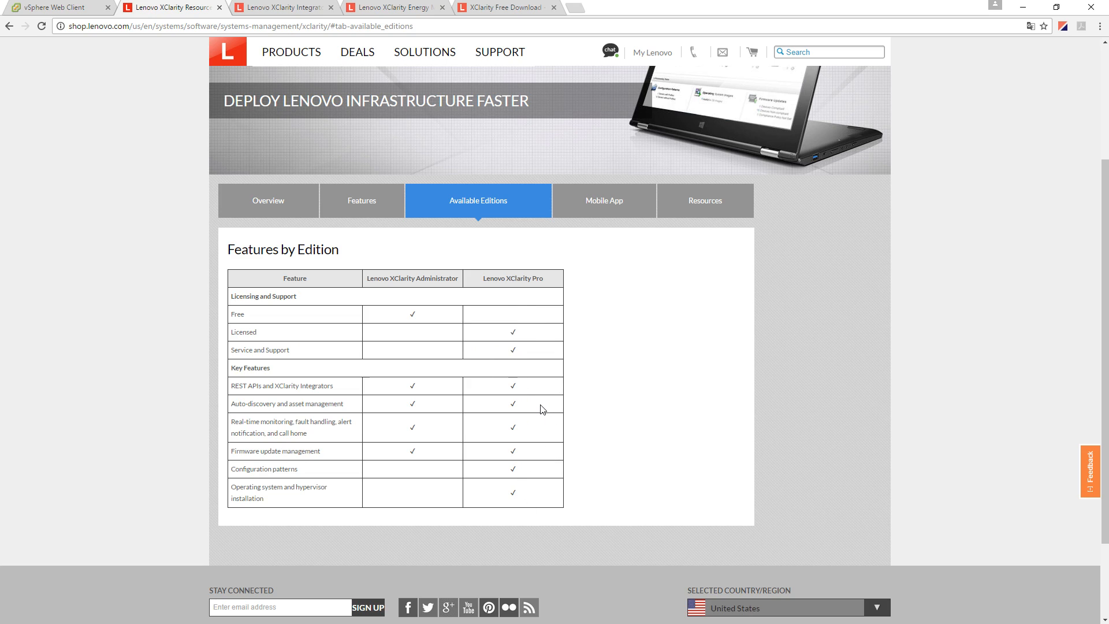
- Read the XClarity Mobile App information, highlighting its heading and first bullet
click(602, 207)
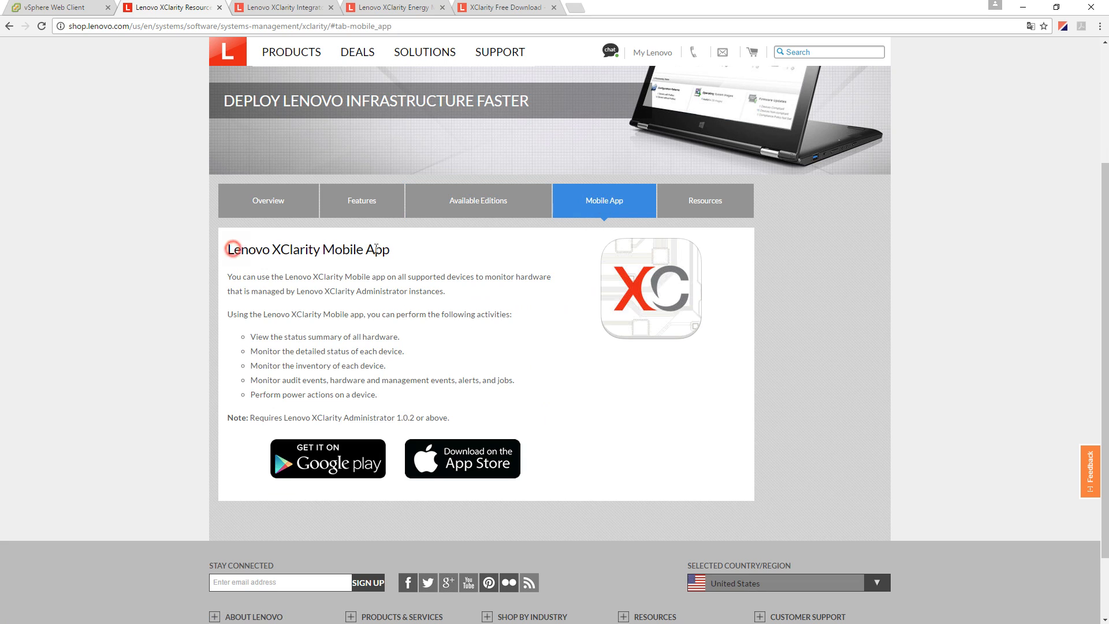
drag(234, 251, 401, 248)
click(364, 272)
drag(257, 339, 398, 339)
click(293, 349)
- Browse the XClarity Resources and documentation links
click(706, 208)
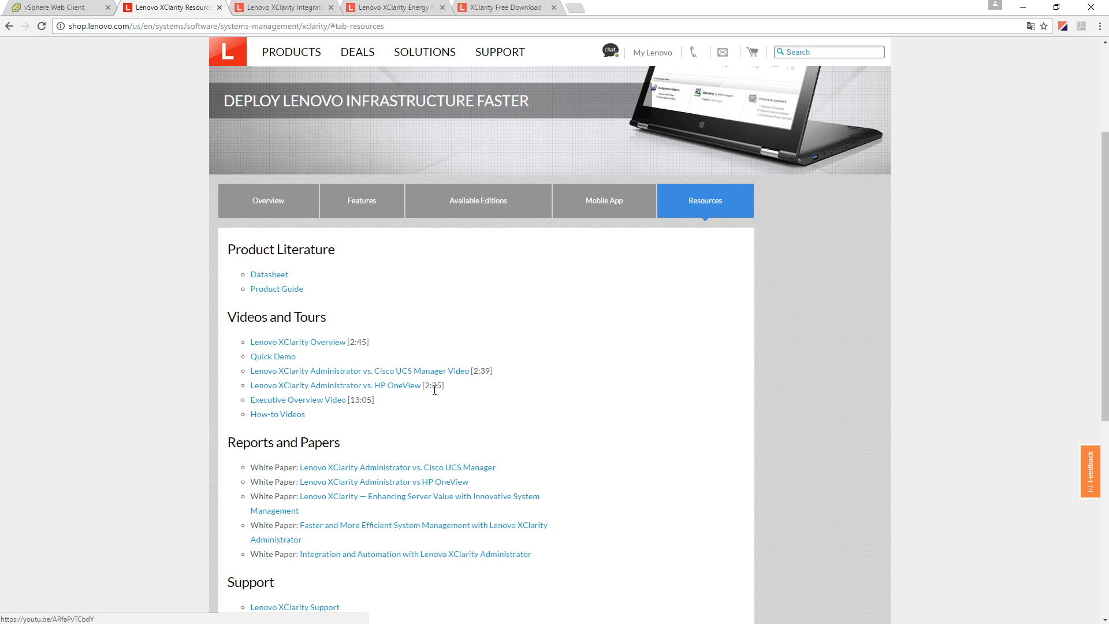
scroll(577, 404, down, 1)
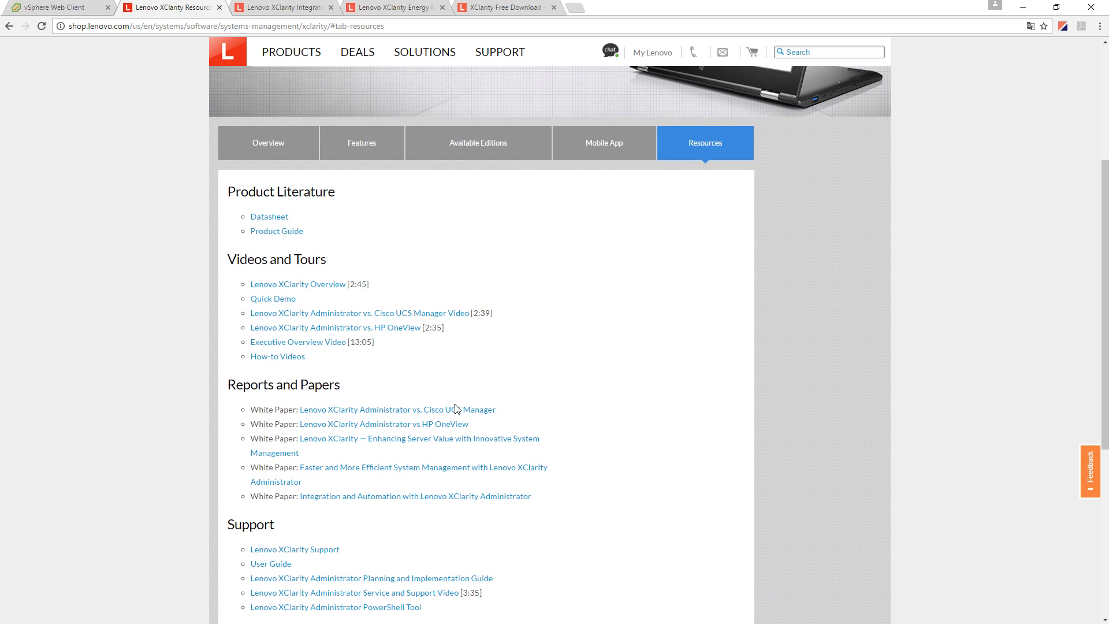
scroll(447, 414, down, 2)
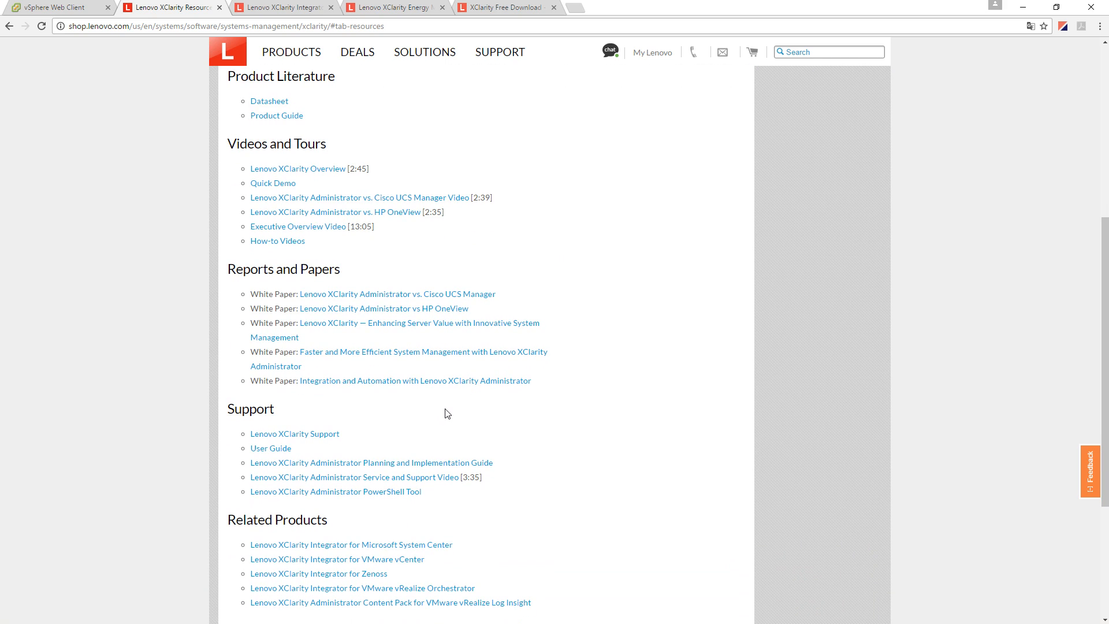
scroll(448, 414, down, 3)
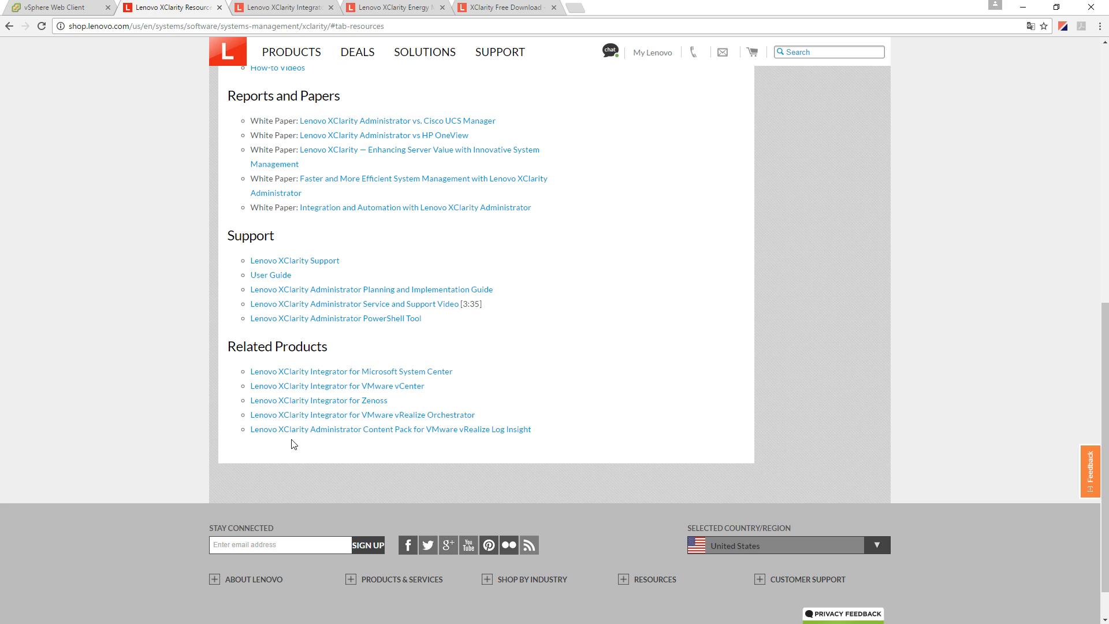
scroll(326, 451, up, 6)
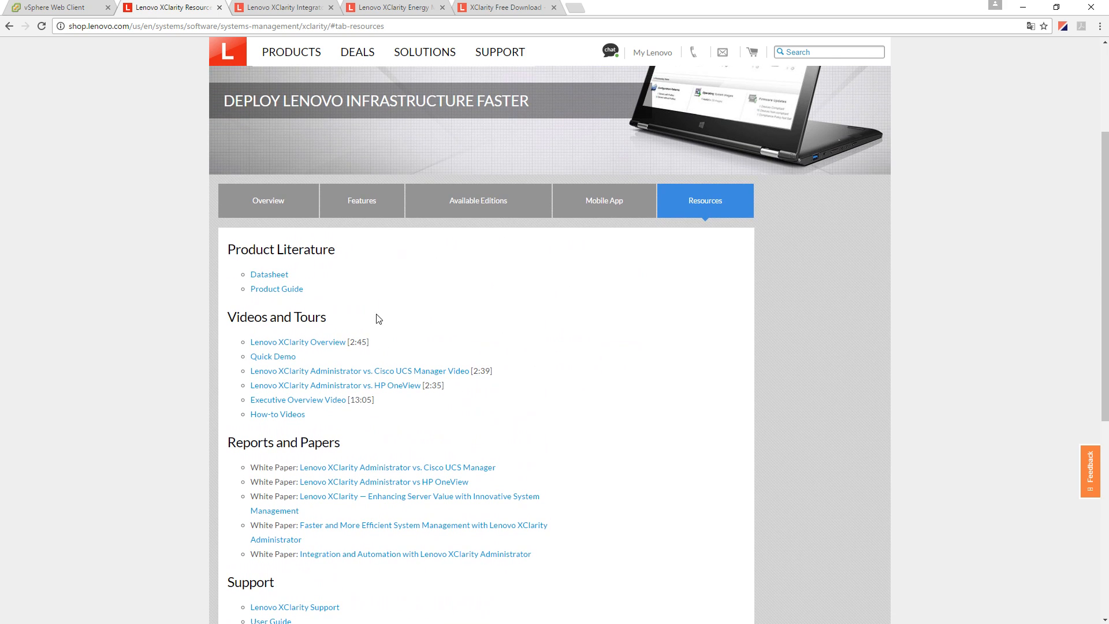
- Return to the Overview tab and scroll down to Related Products
click(279, 206)
scroll(388, 417, down, 3)
scroll(389, 417, up, 4)
scroll(389, 418, down, 4)
scroll(334, 434, down, 2)
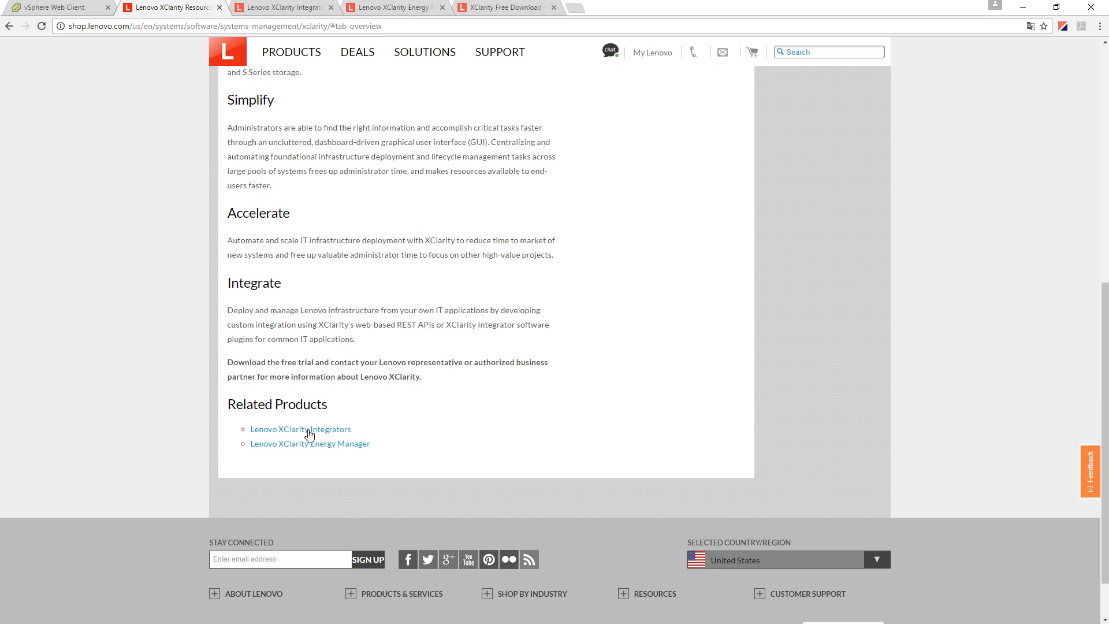
- Switch to the XClarity Integrators page and highlight the VMware vCenter integrator heading
click(284, 8)
scroll(378, 445, down, 3)
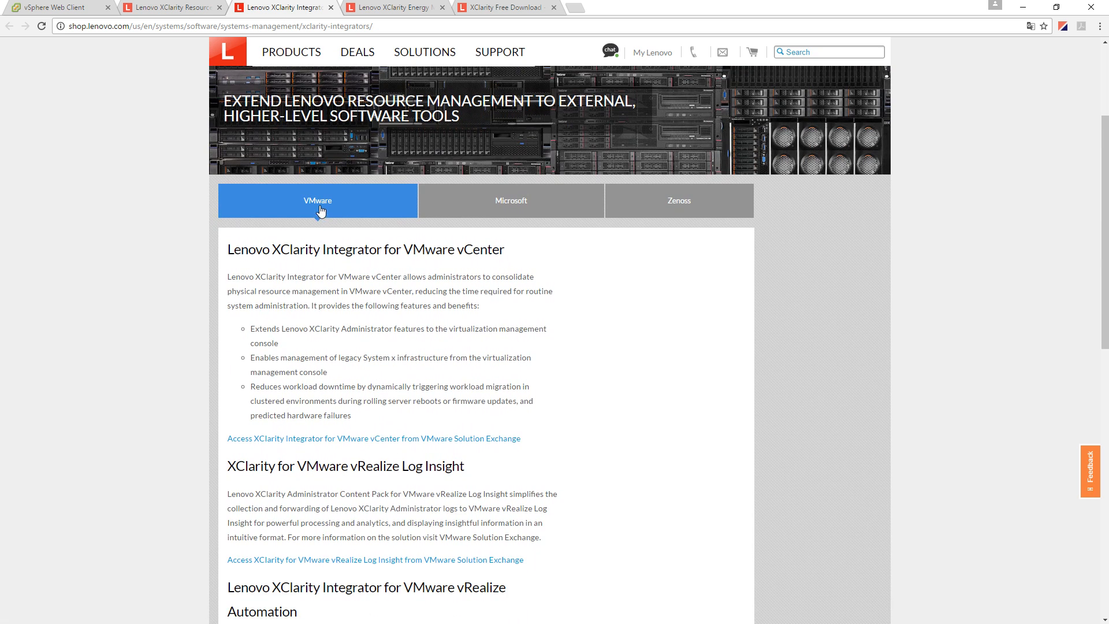
drag(319, 246, 473, 249)
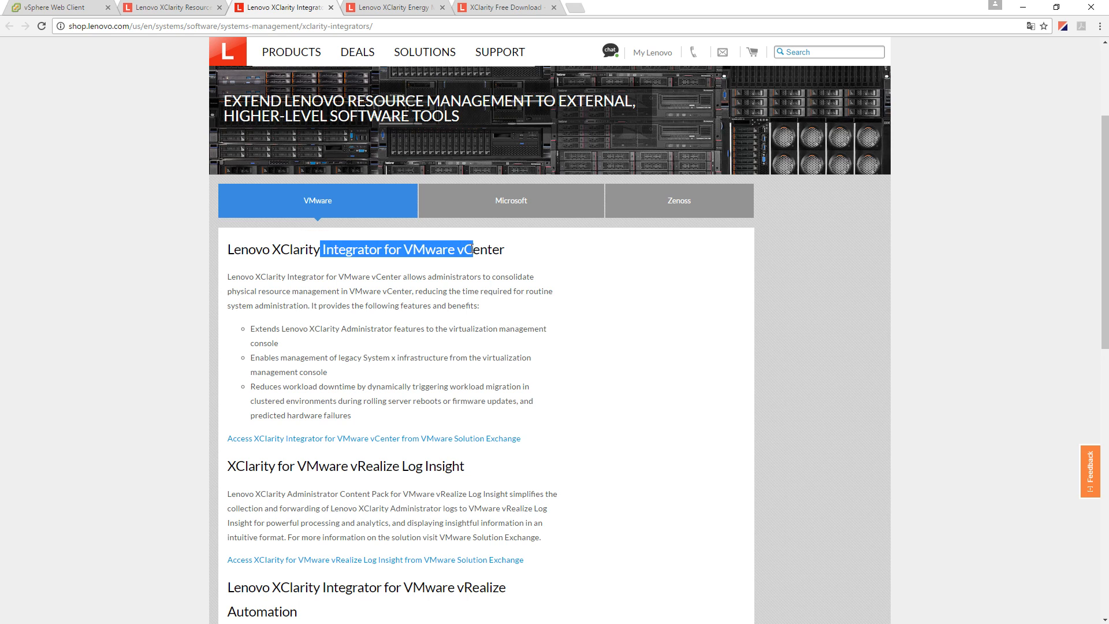
scroll(406, 382, down, 3)
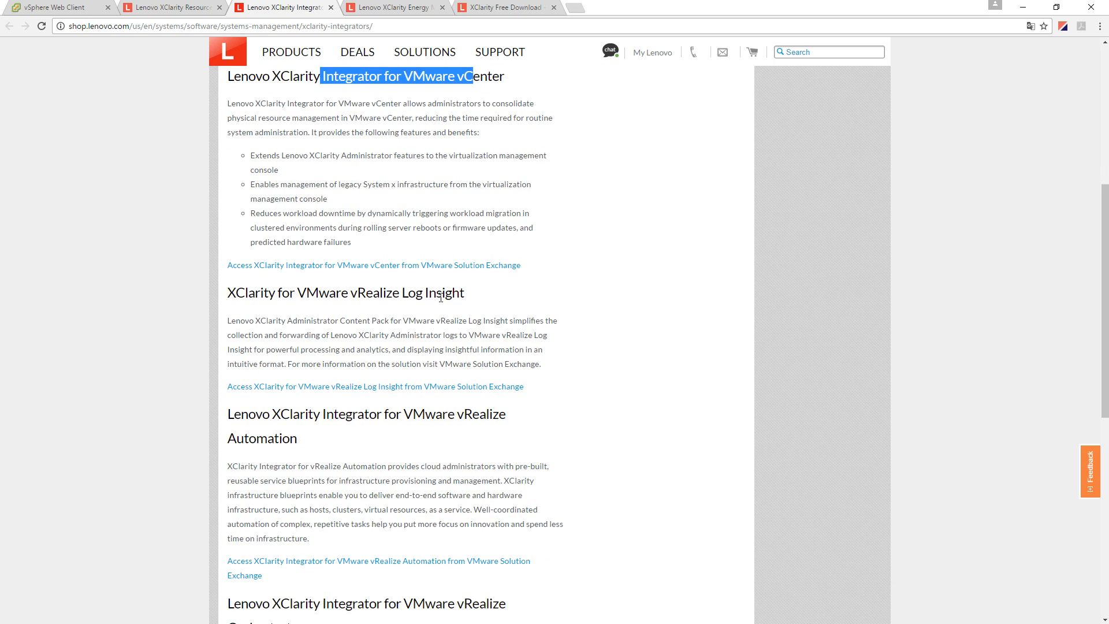
- Look over the vRealize Log Insight and vRealize Automation integrator sections
drag(441, 297, 379, 296)
drag(467, 413, 346, 415)
drag(253, 440, 304, 455)
scroll(451, 520, down, 3)
click(279, 455)
scroll(378, 513, down, 2)
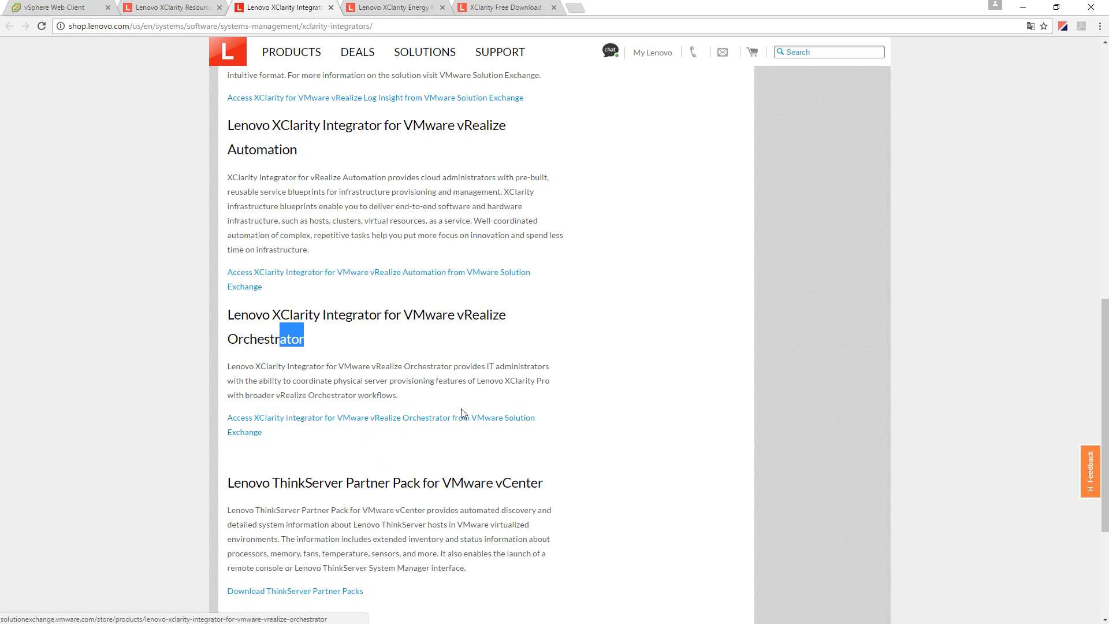
scroll(443, 420, up, 15)
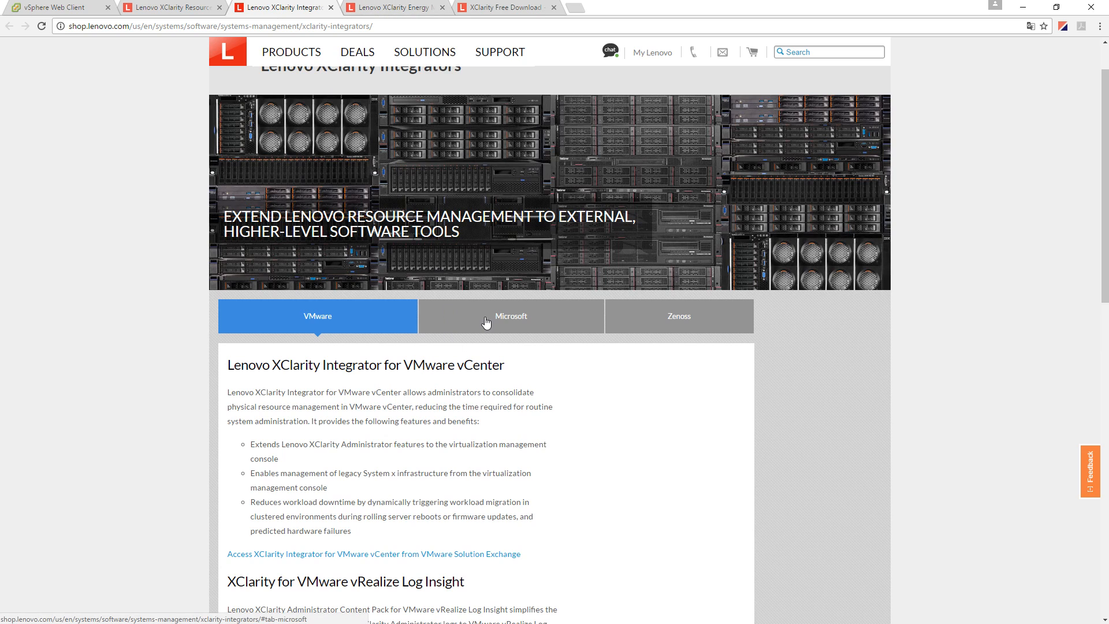
- Switch to the XClarity Energy Manager page and scroll through its Overview
click(392, 8)
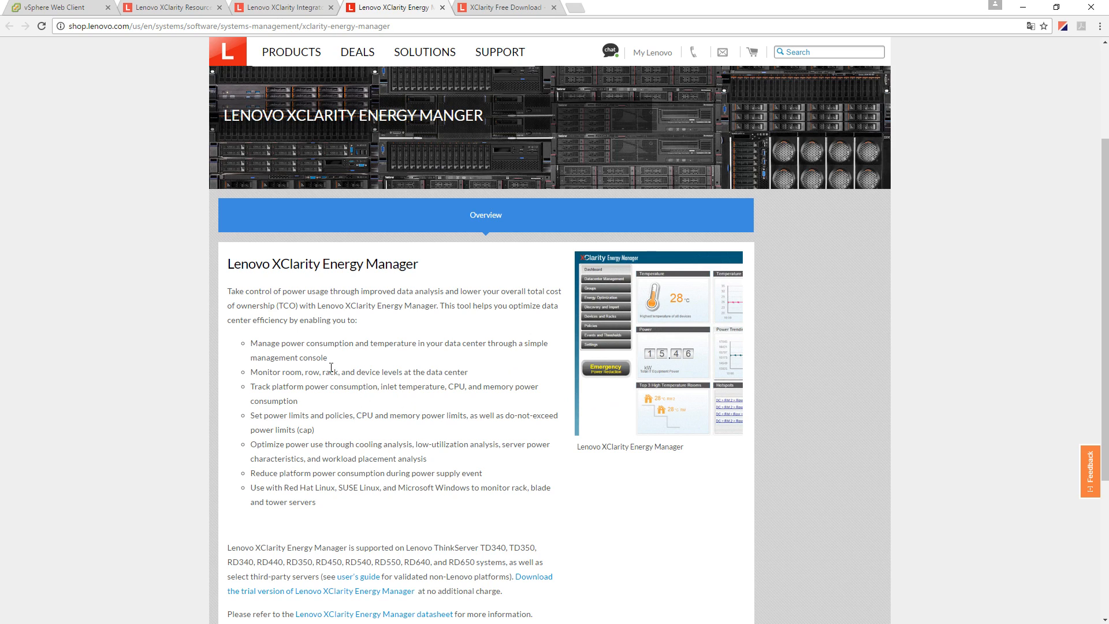
click(348, 416)
scroll(386, 353, down, 1)
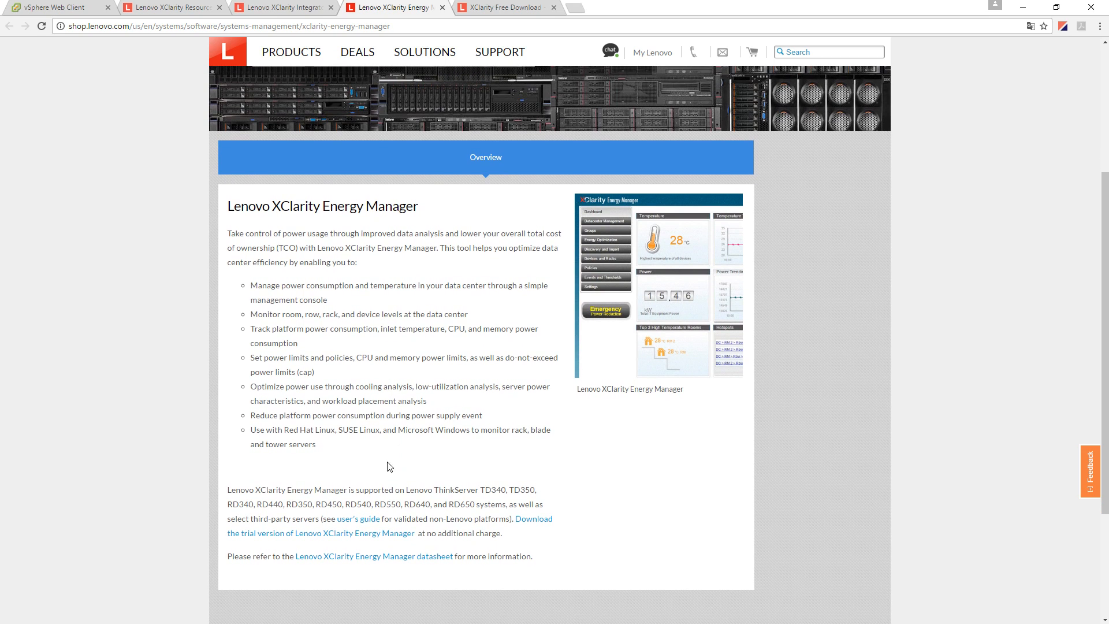
click(286, 487)
scroll(461, 199, up, 2)
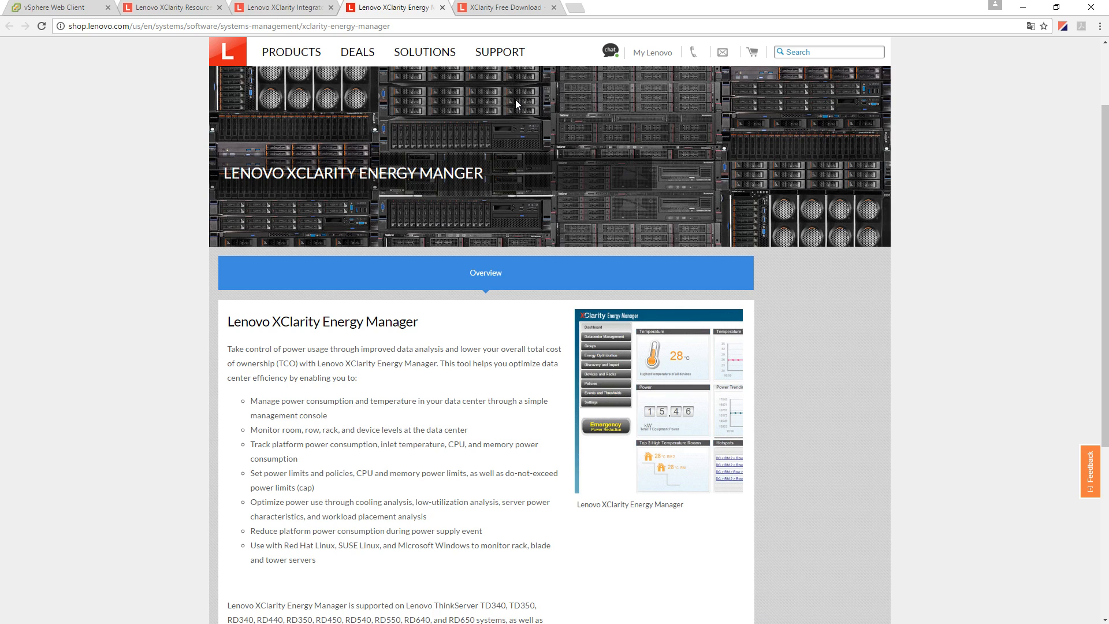
- View the XClarity Free Download form, then go to the vSphere Web Client's Testing events
key(ctrl+Tab)
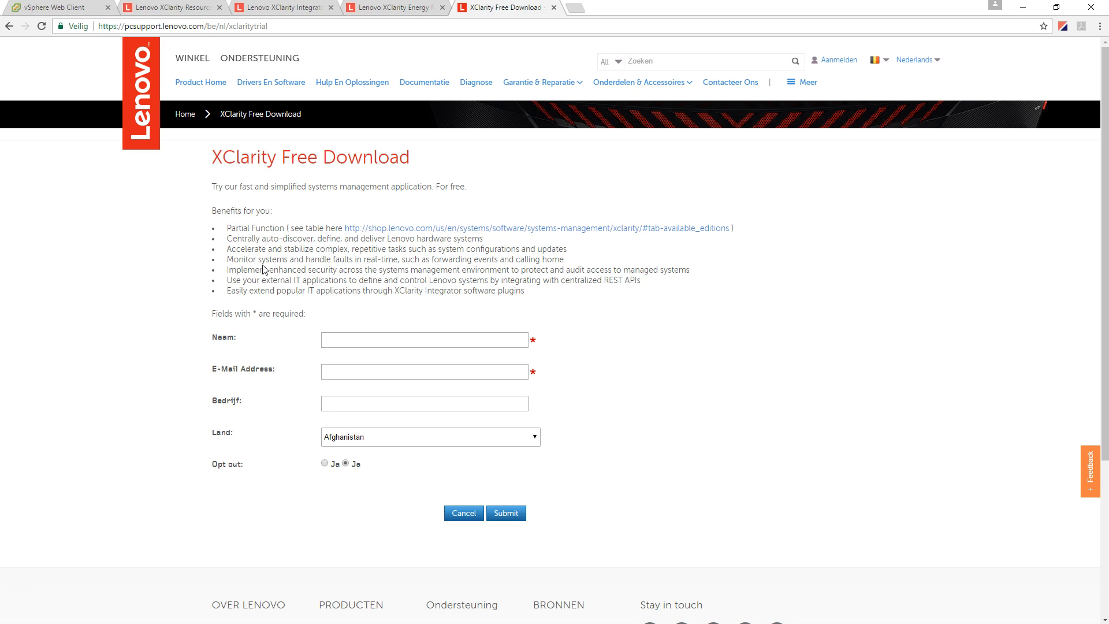
click(70, 7)
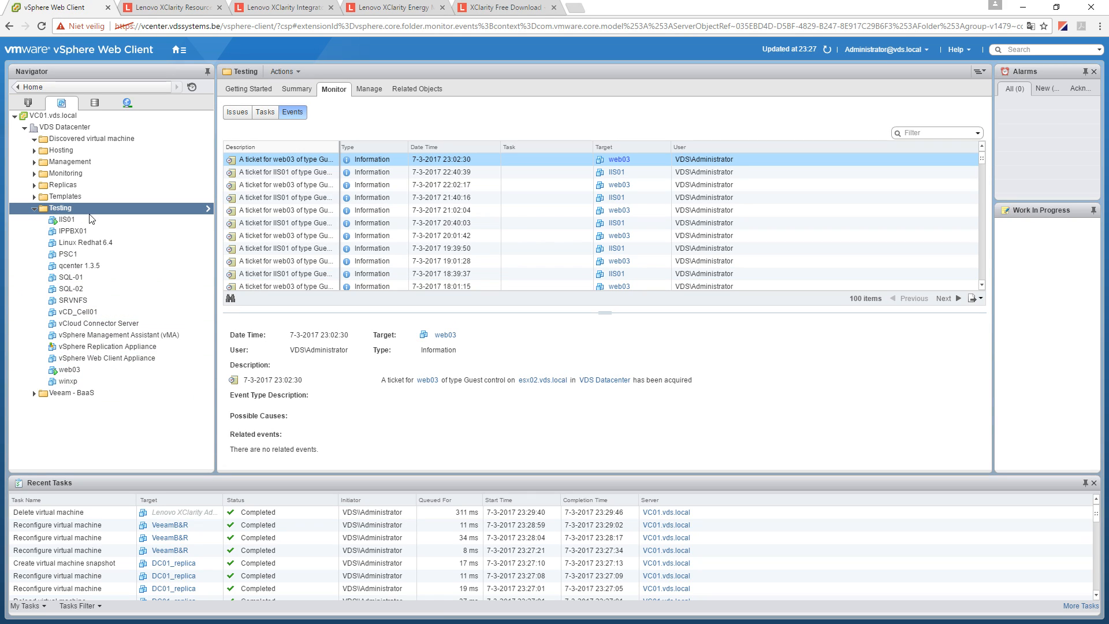
- Deploy an OVF template into Testing from the local lnvgy_sw_lxca_309-1.1.0 .ova file
right_click(62, 210)
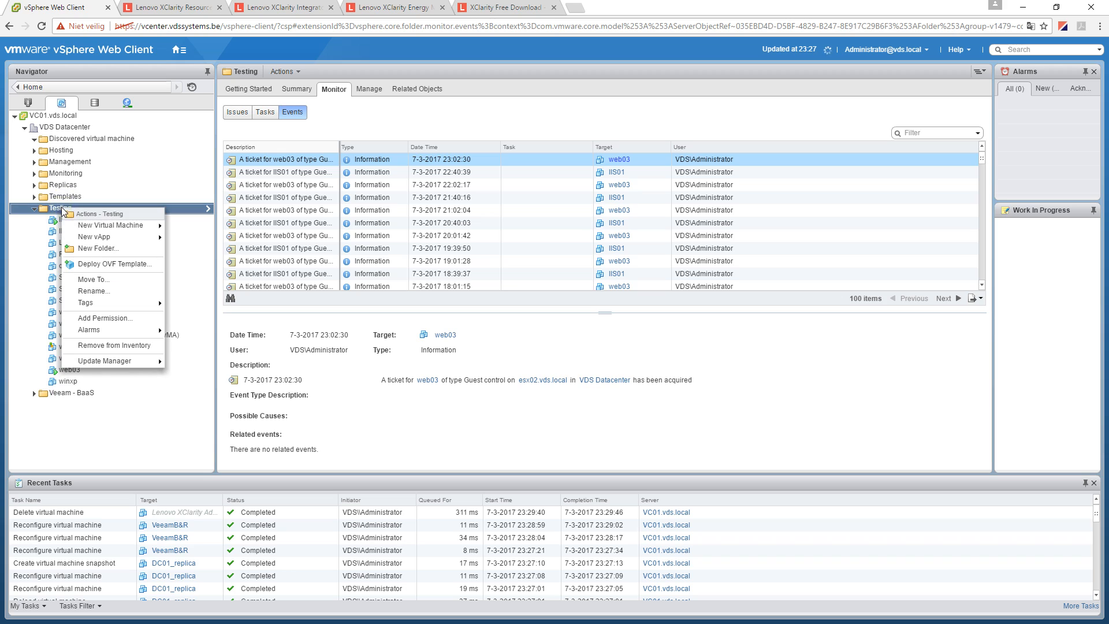
click(136, 270)
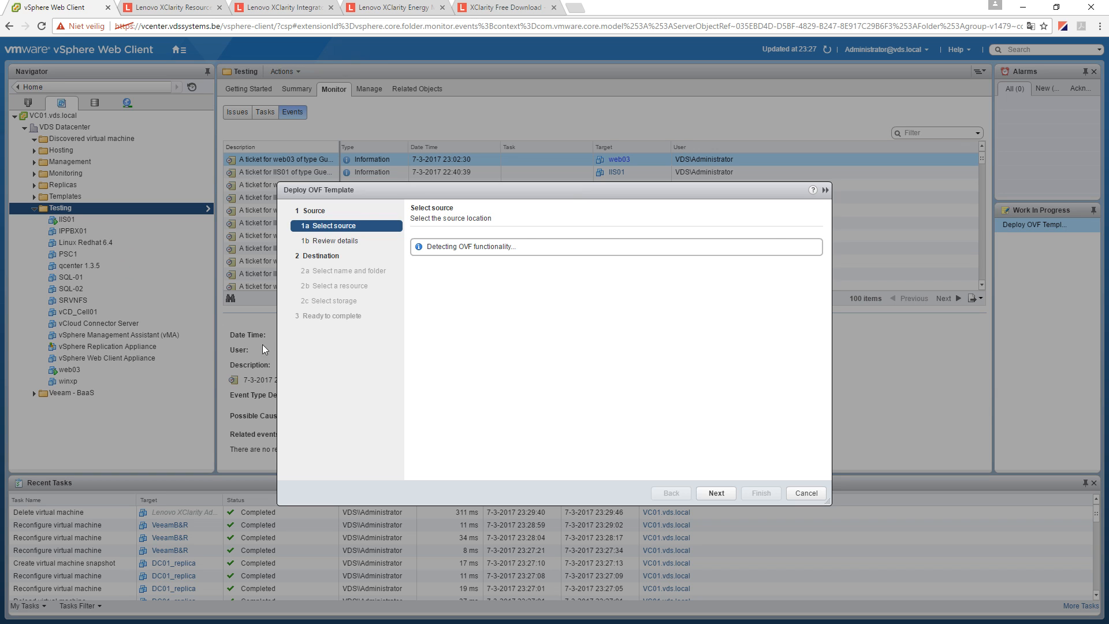
click(415, 296)
click(443, 310)
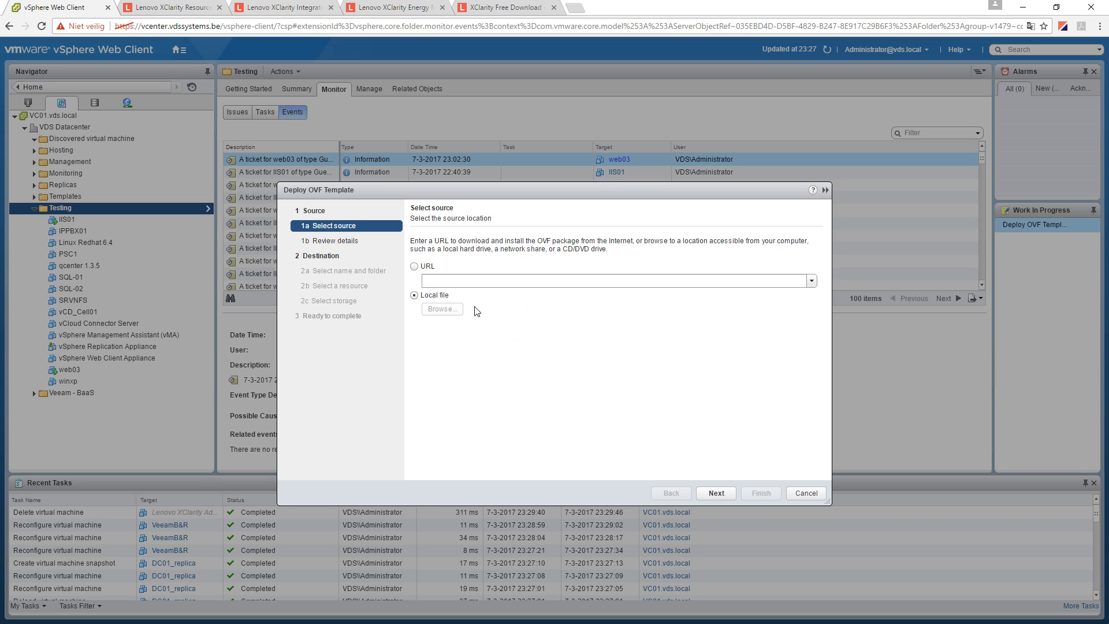
click(716, 493)
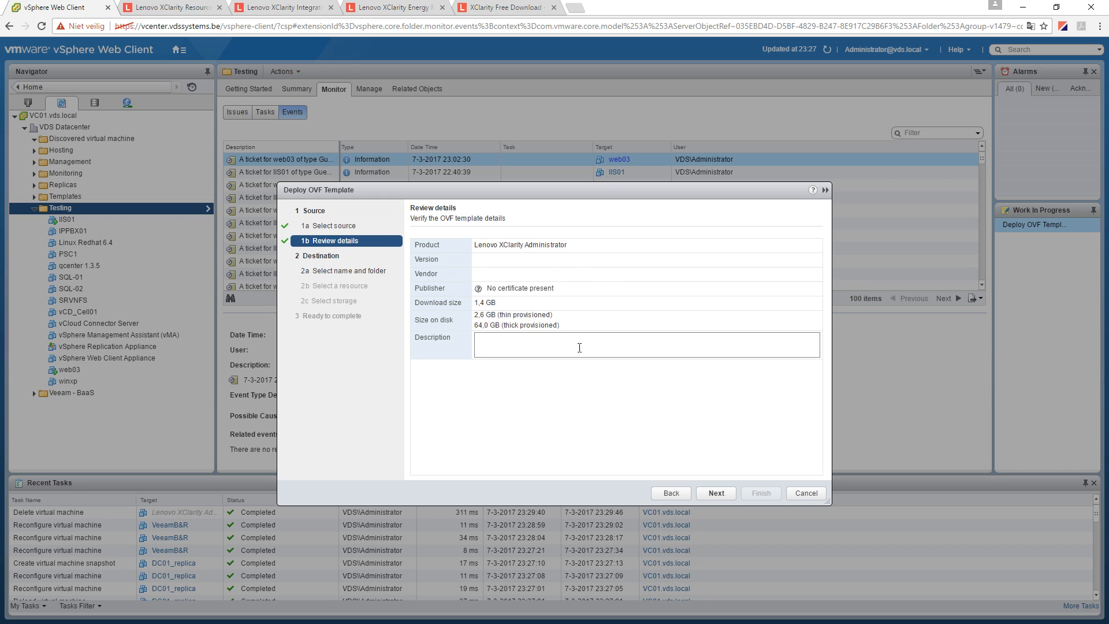
- Pass the review details and choose the VM's name and destination folder
click(715, 492)
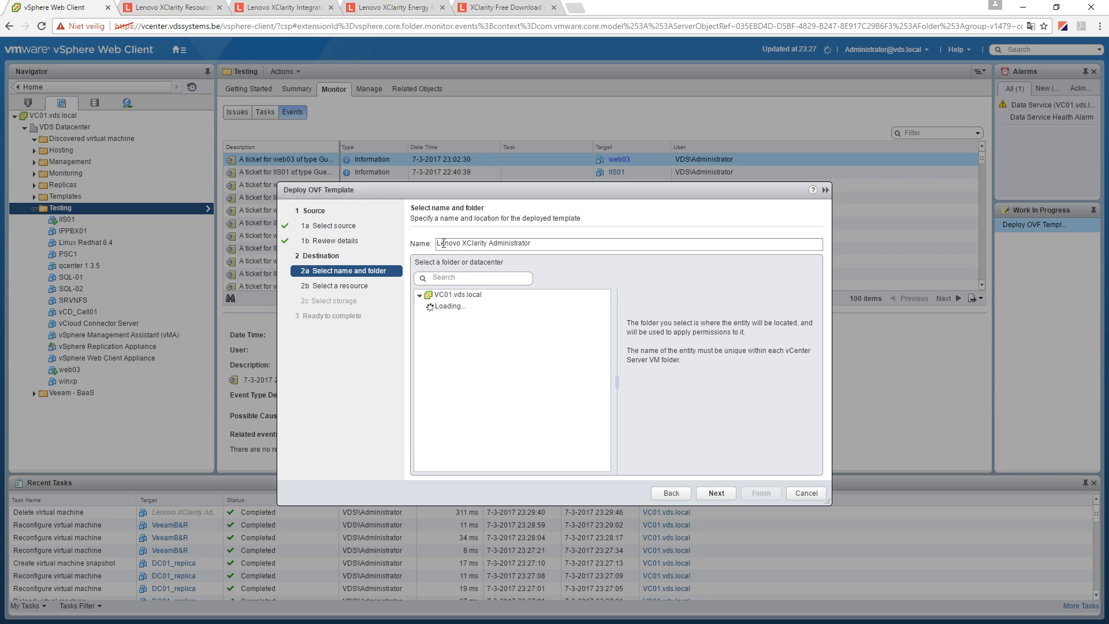
click(485, 306)
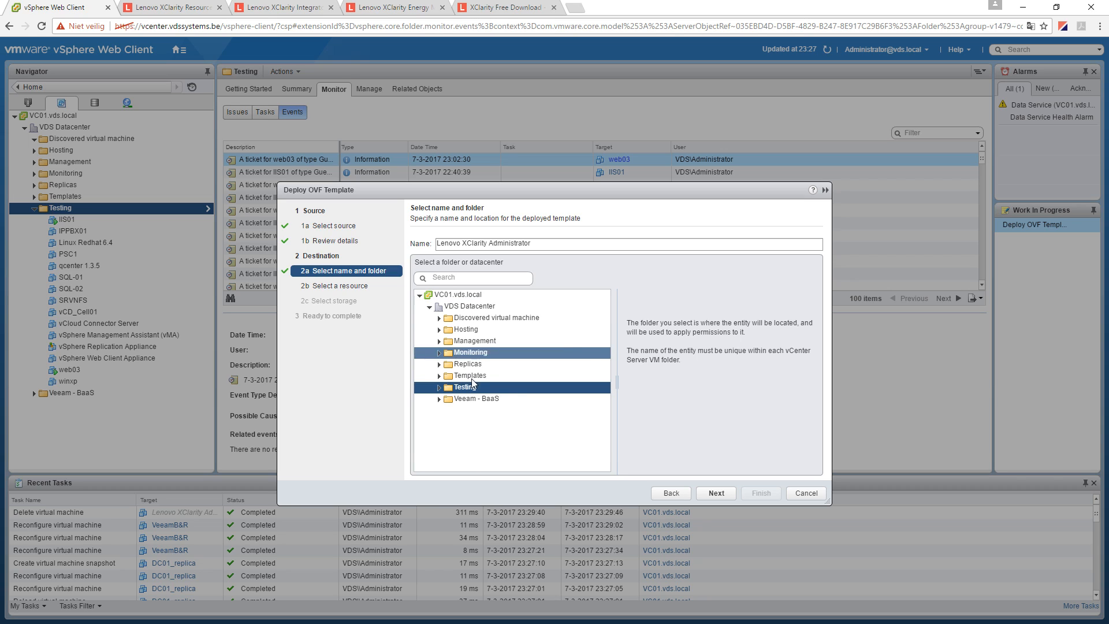
click(717, 493)
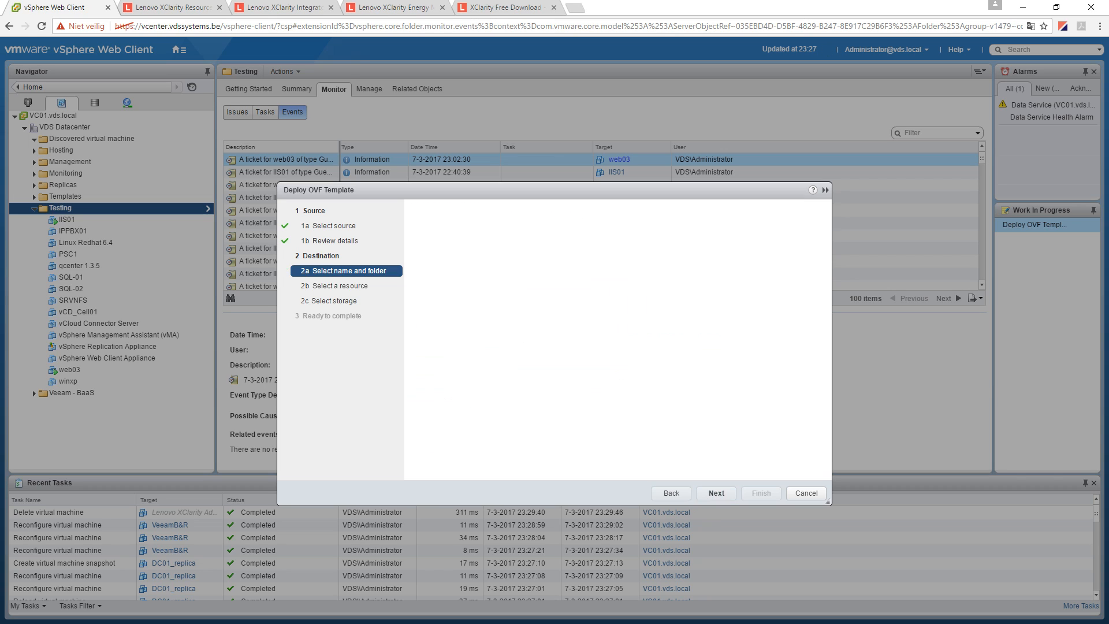
- Target Management Cluster with Thin Provision disks, Datastore Default policy on SAN01 DS01
click(467, 314)
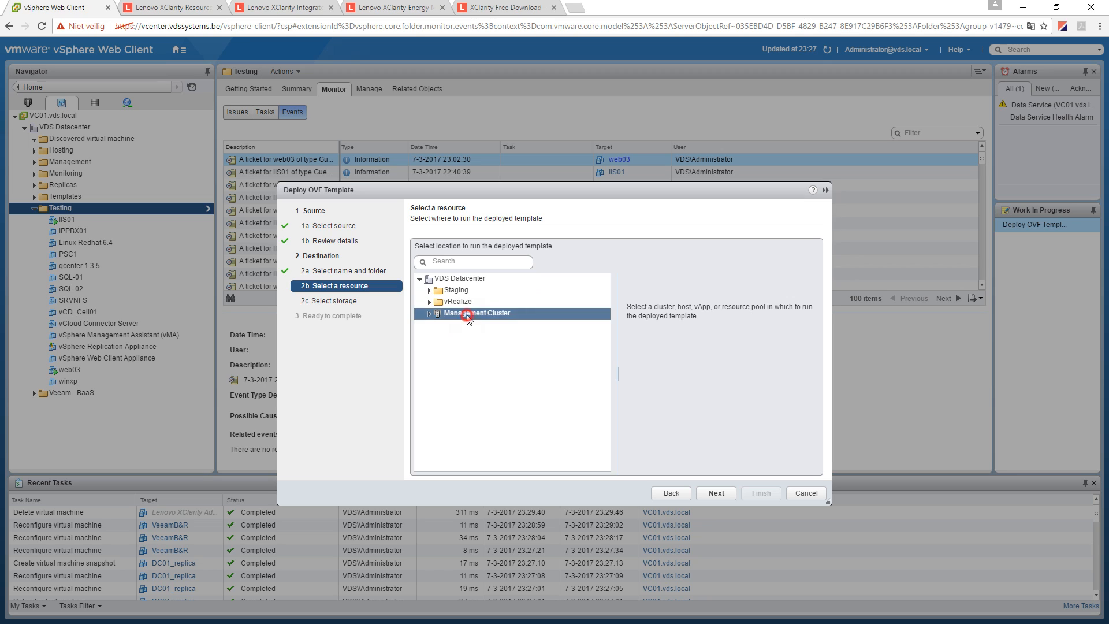
click(716, 493)
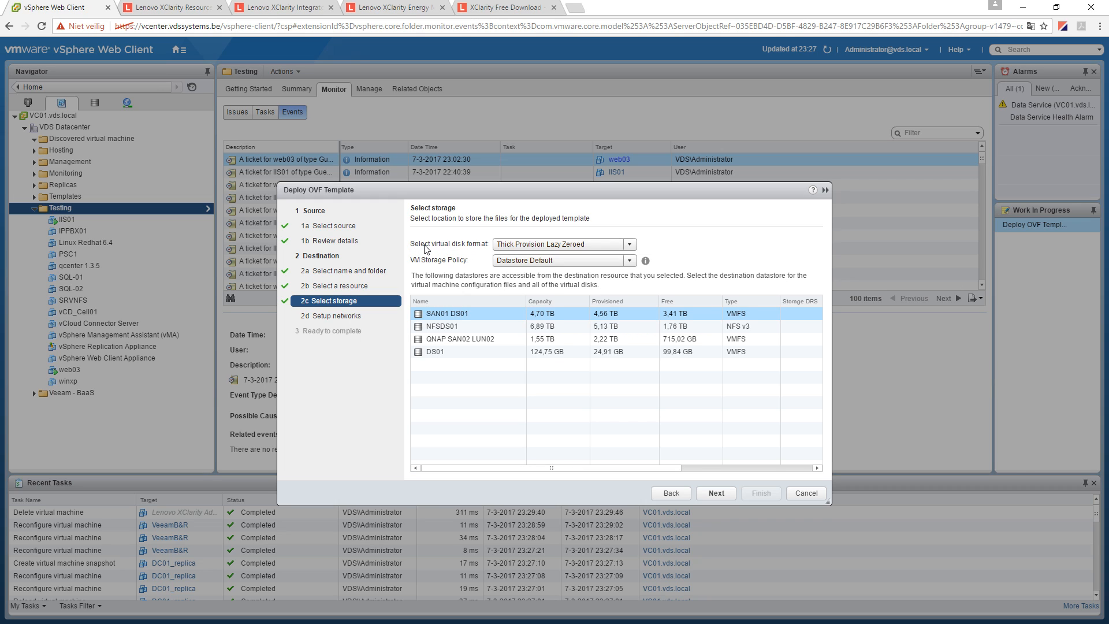
click(628, 245)
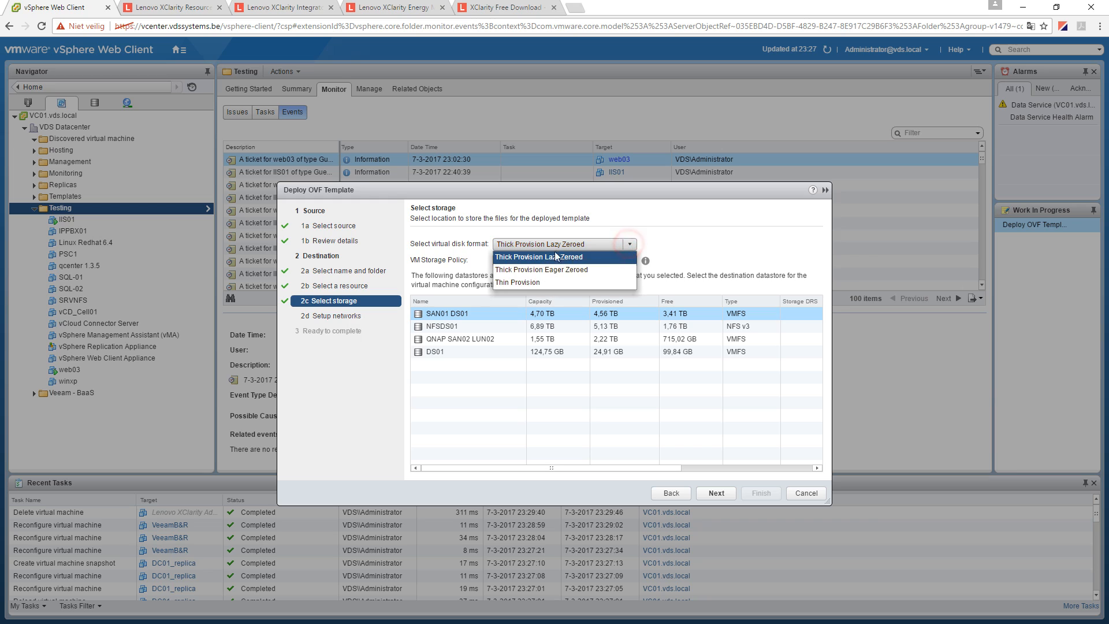
click(527, 282)
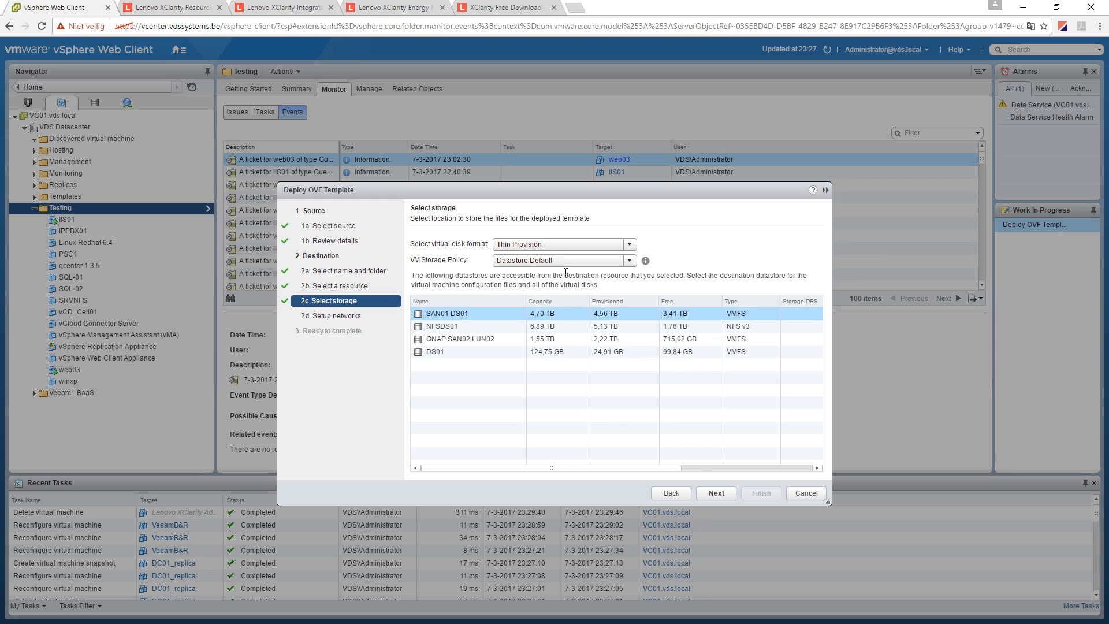
click(630, 261)
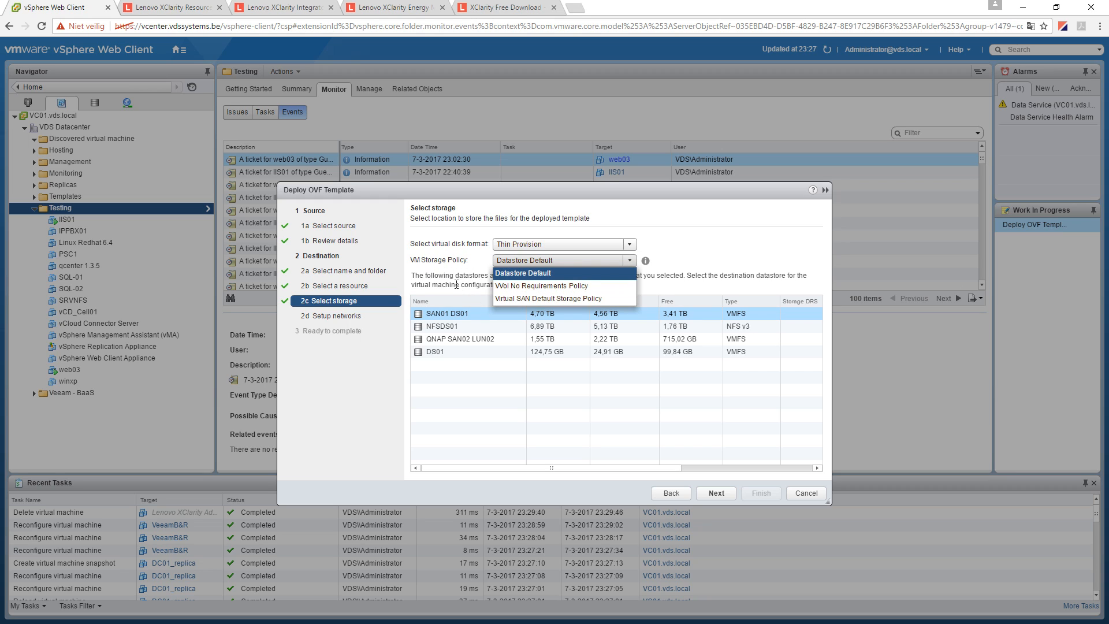
click(455, 283)
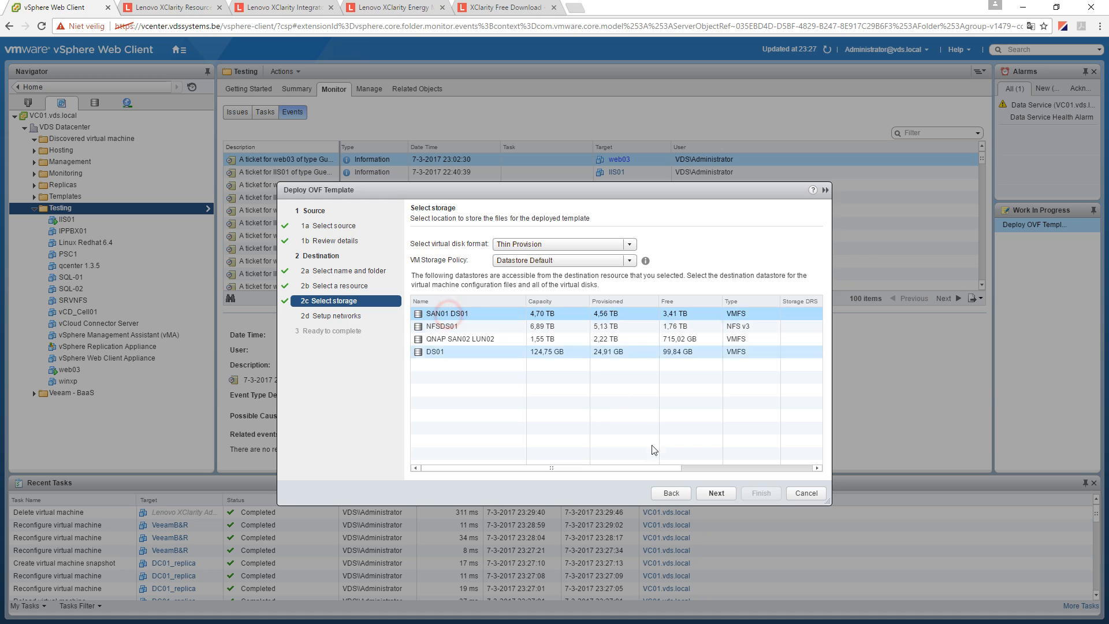
click(715, 493)
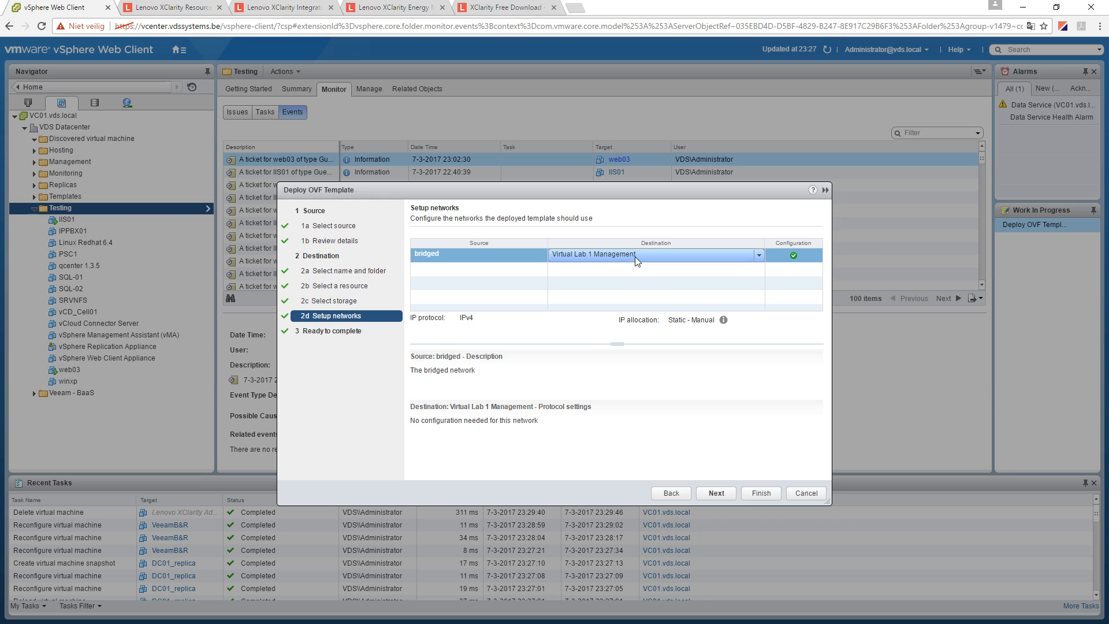
- Map the bridged network to Management, review the summary and finish the deployment
click(636, 260)
scroll(650, 300, down, 1)
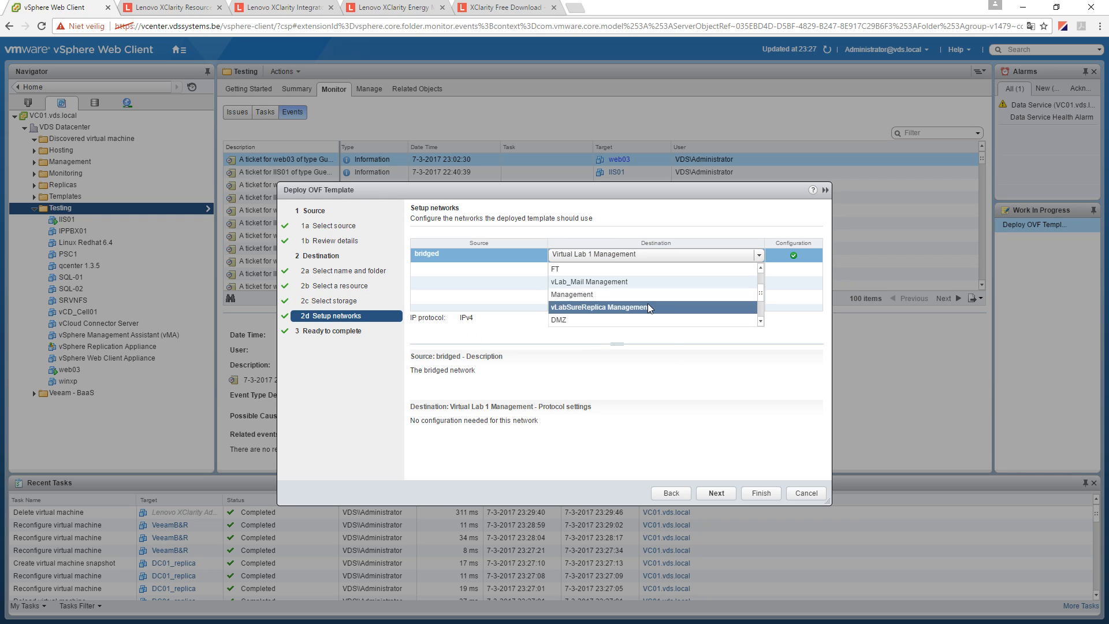
click(607, 295)
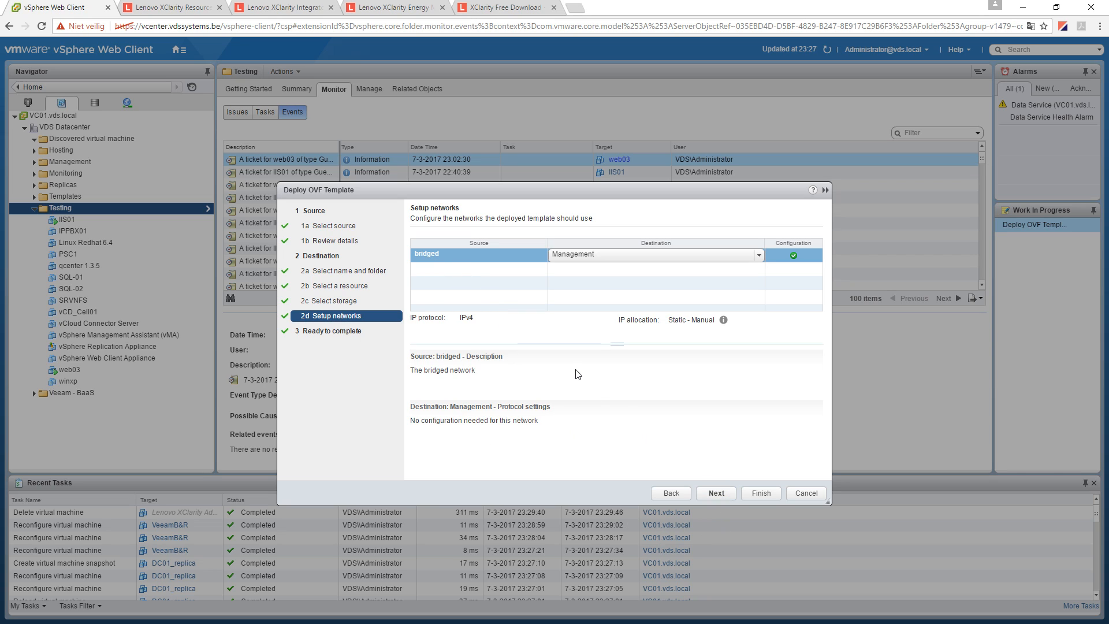
click(716, 493)
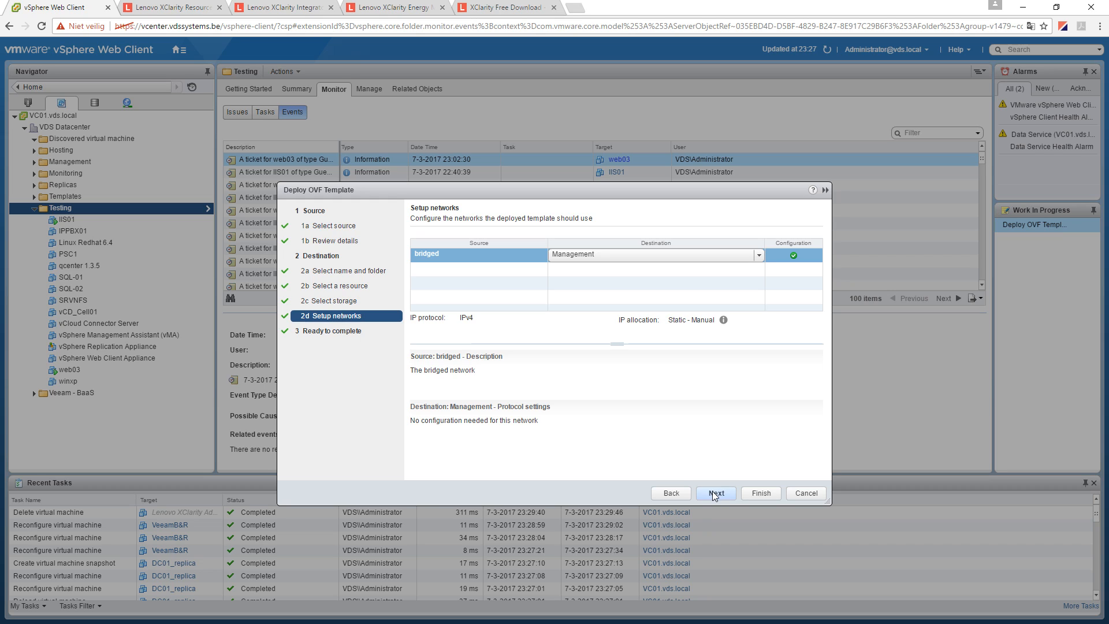
click(715, 493)
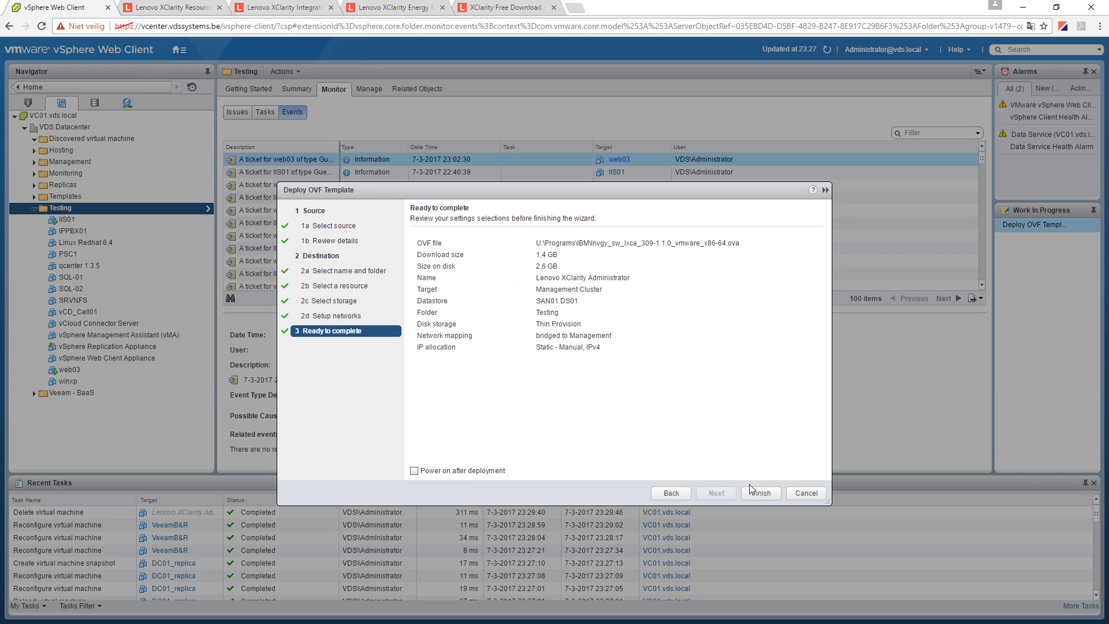
click(762, 494)
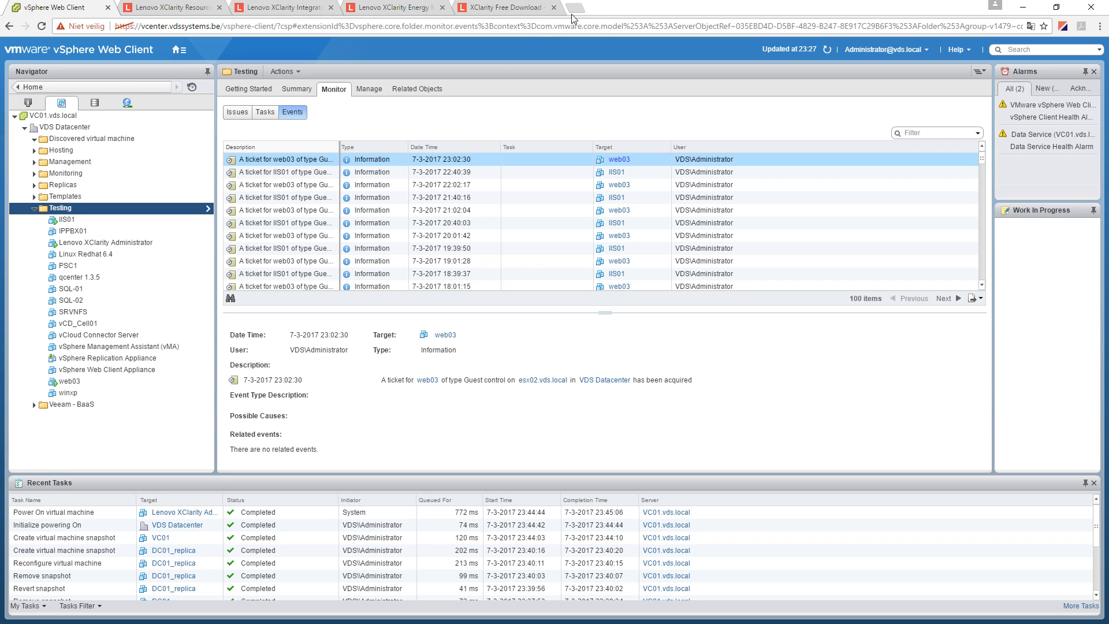
- After the XClarity VM deploys and powers on, open a new browser tab
click(574, 8)
text(https://)
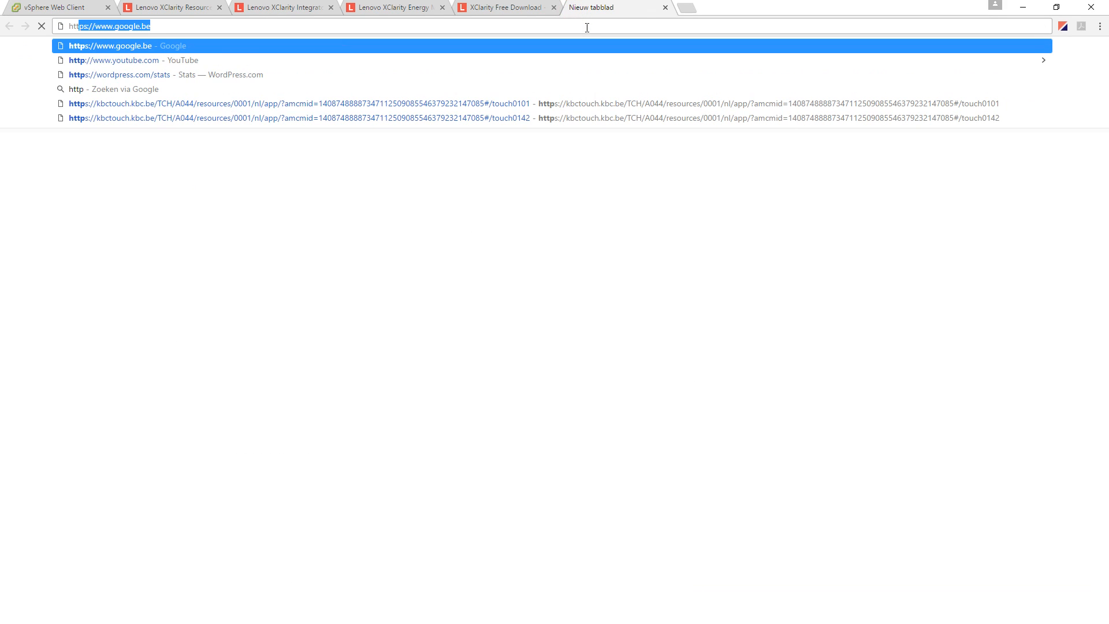
text(10.10.2)
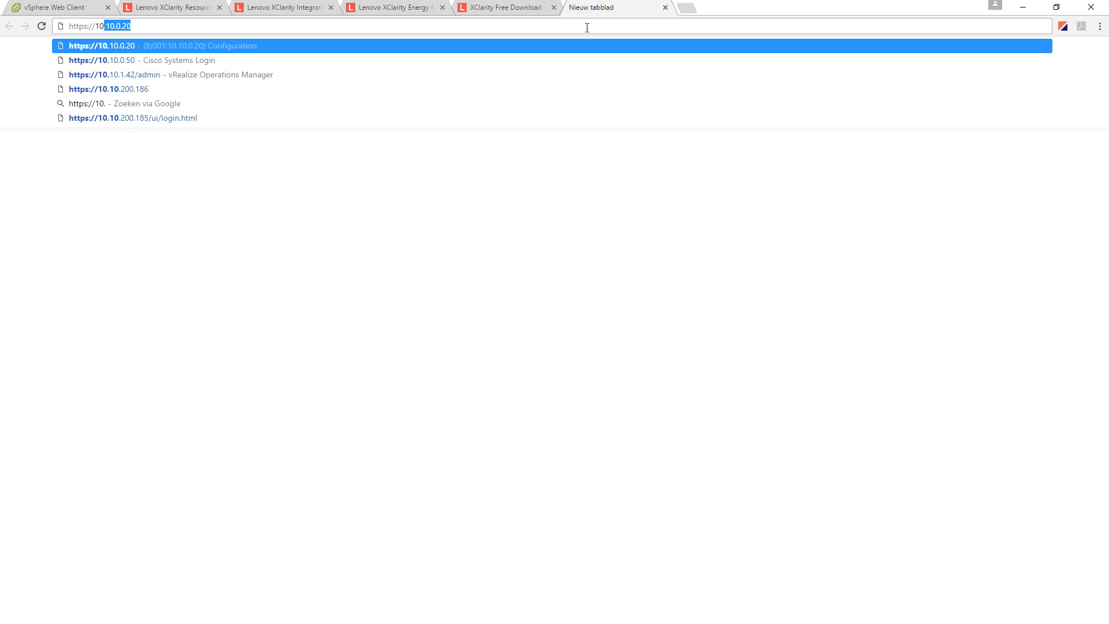
text(00.18)
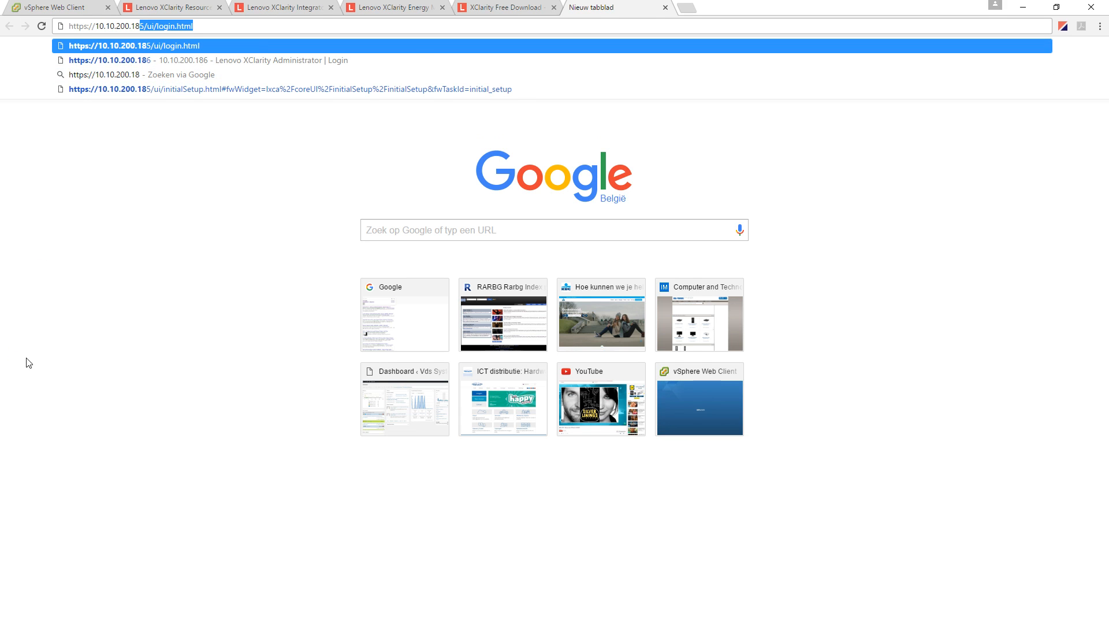
key(Return)
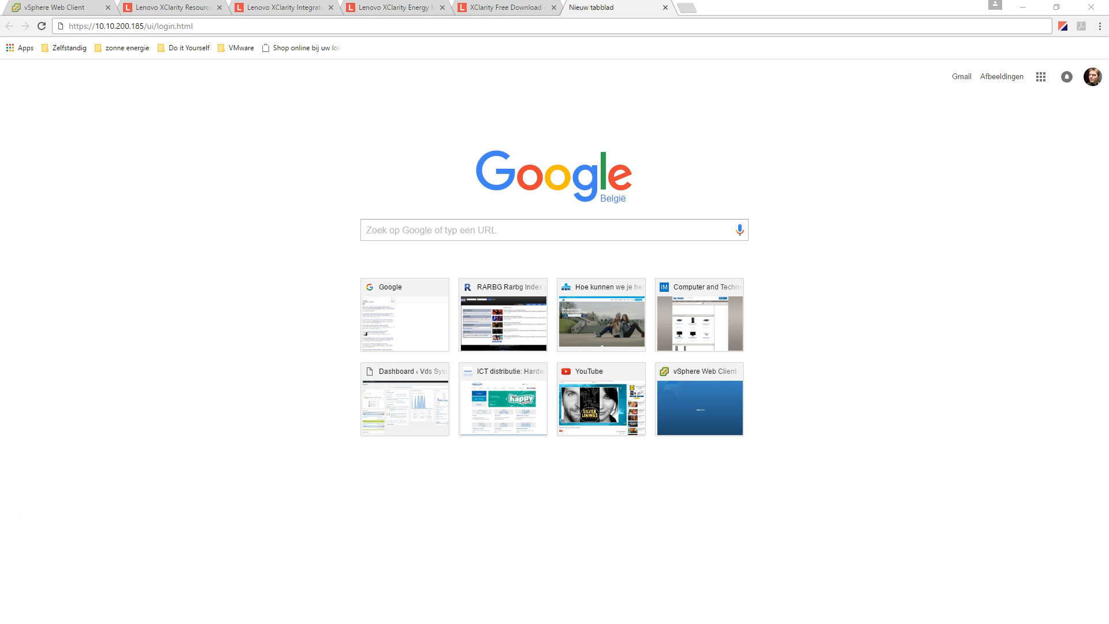
key(alt+Tab)
key(alt+Tab)
drag(141, 26, 264, 32)
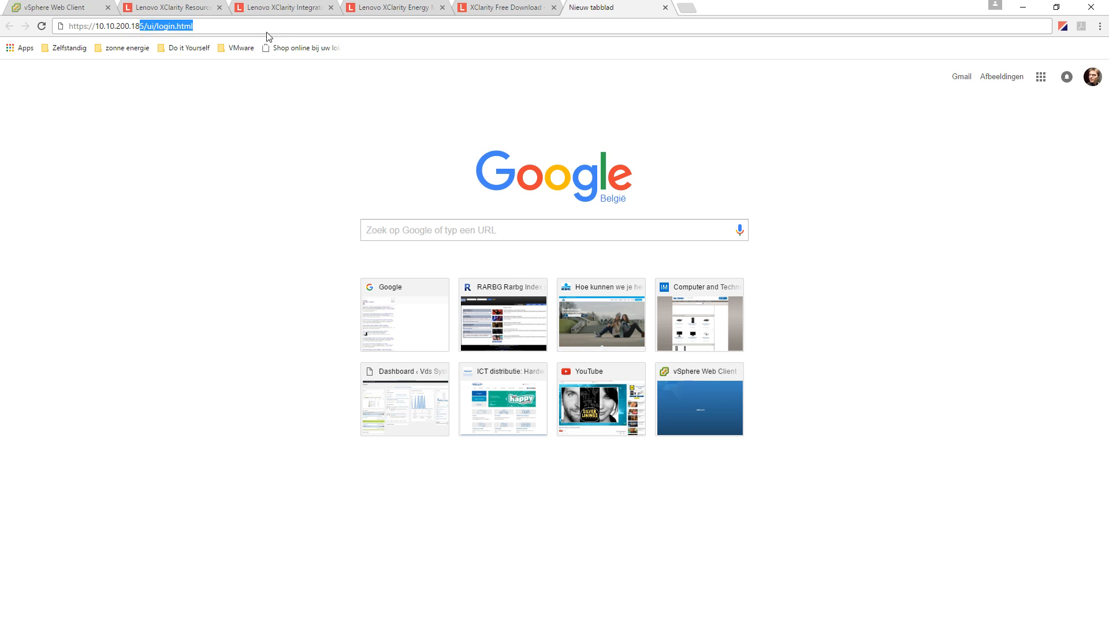
key(BackSpace)
text(87)
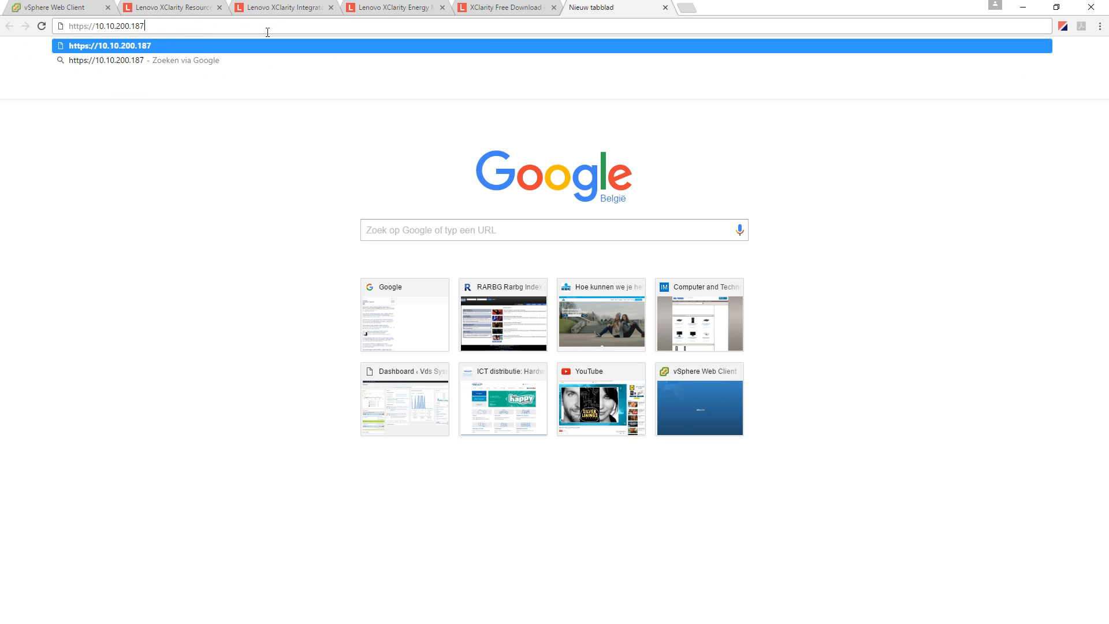
text(/ui)
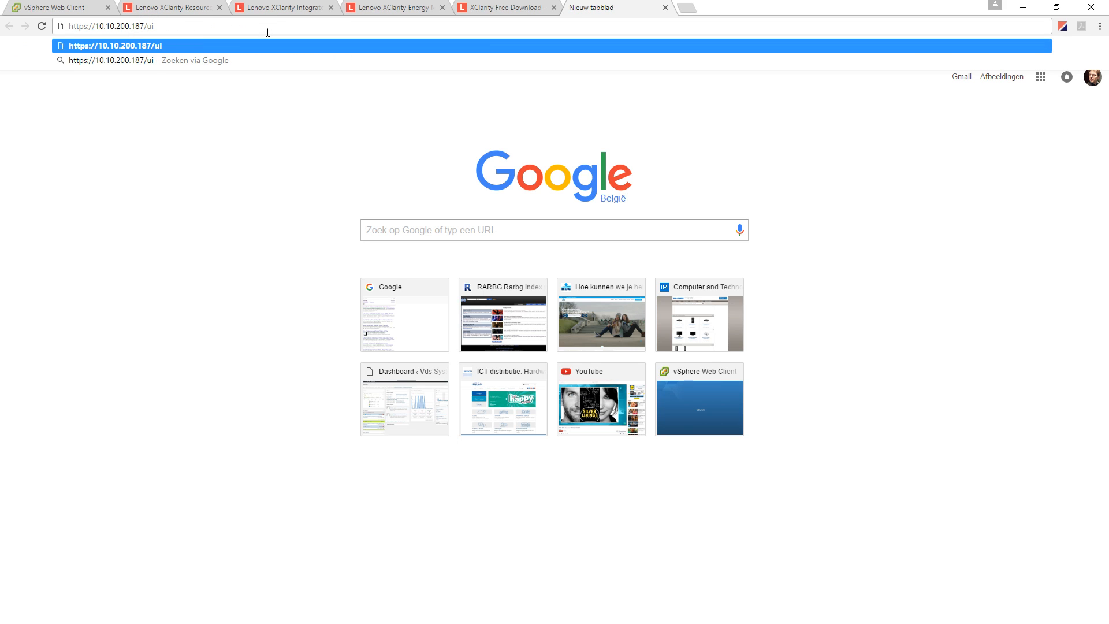
text(/login.html)
key(Return)
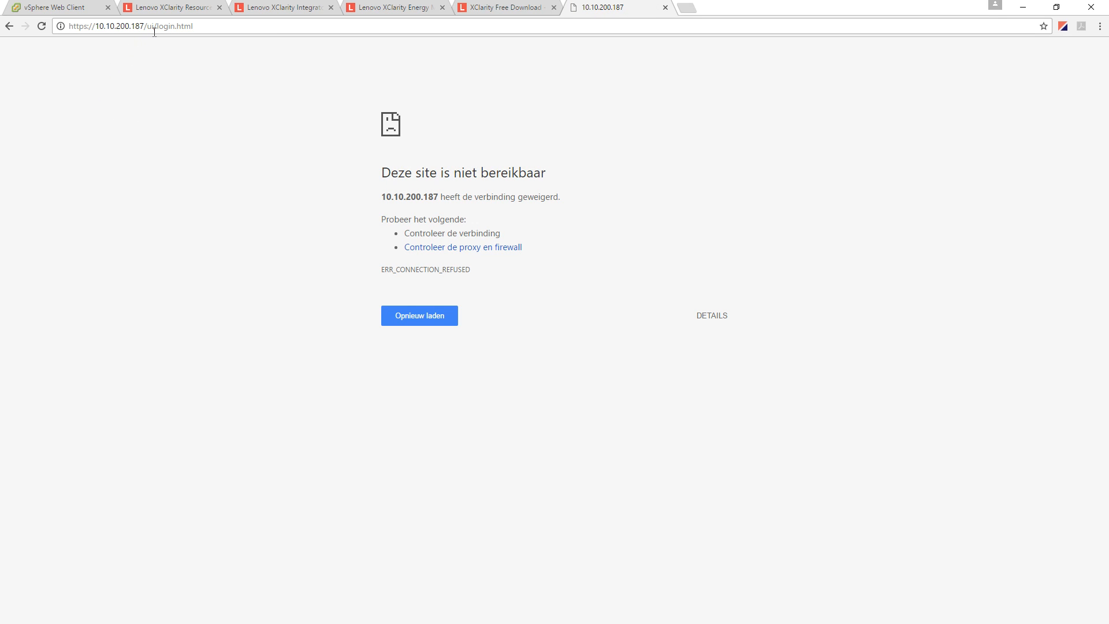
- Confirm the appliance IP on its console, then reload the login page
key(alt+Tab)
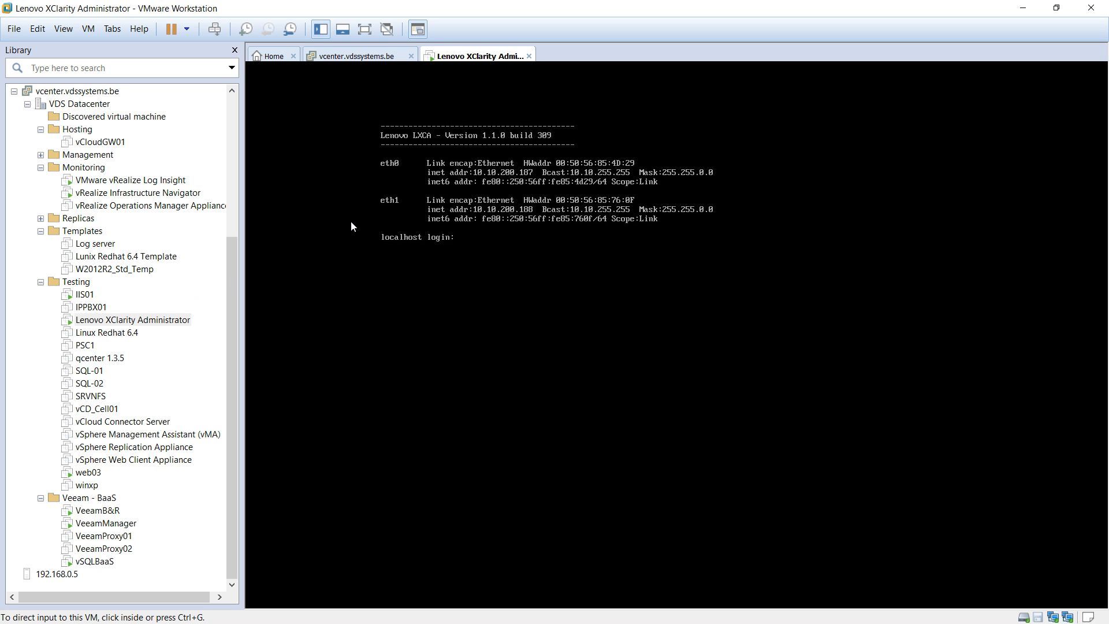
key(alt+Tab)
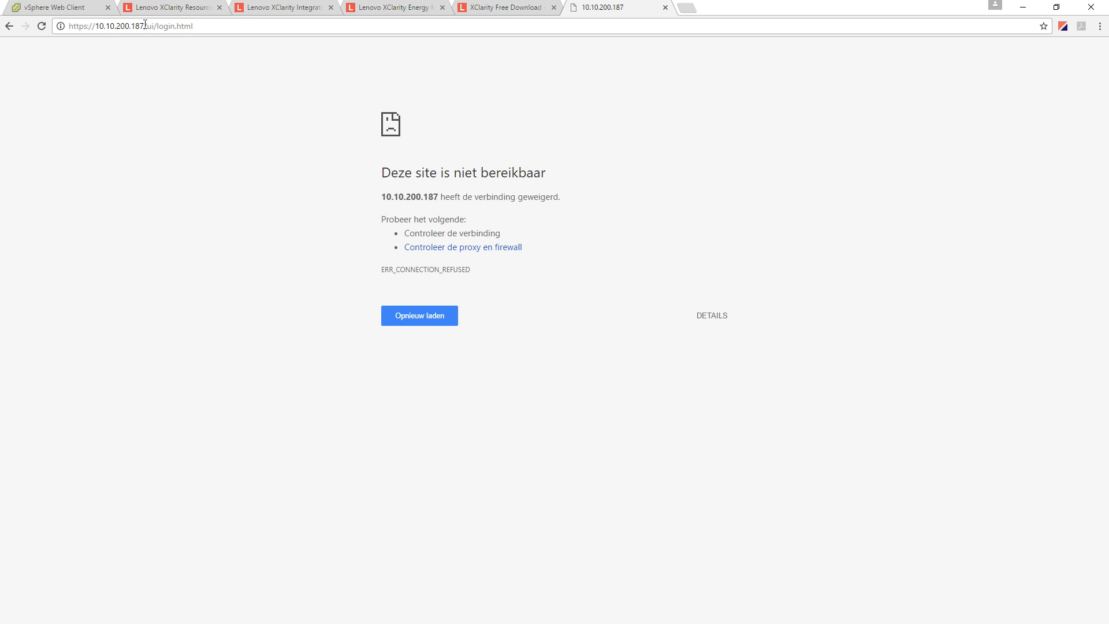
click(41, 26)
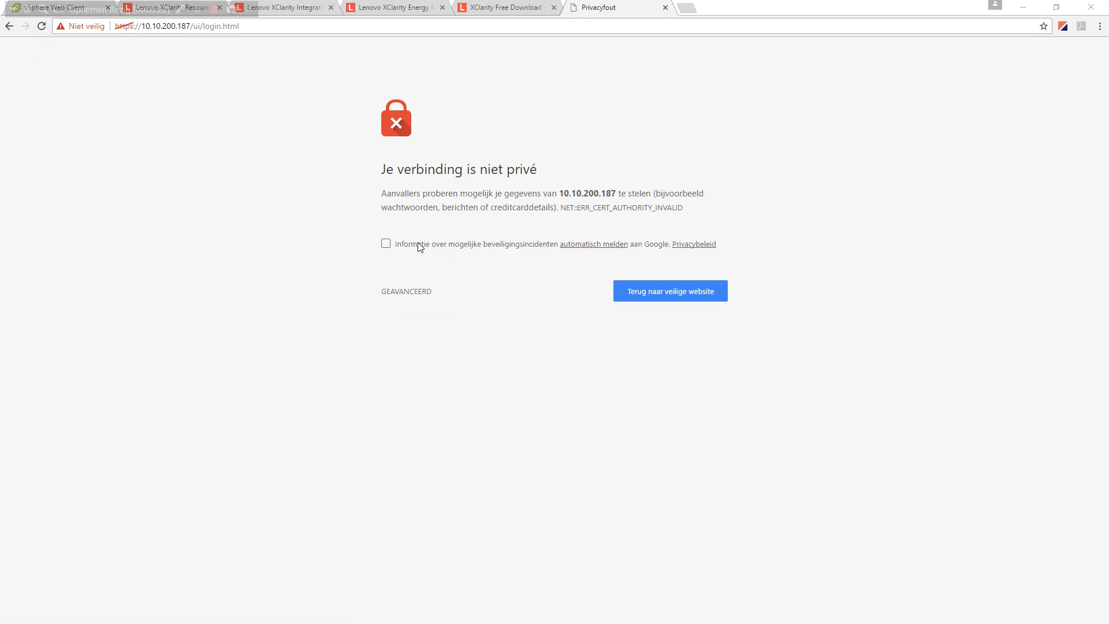
- Bypass the certificate warning, accept the XClarity license agreement, and open user account creation
click(402, 290)
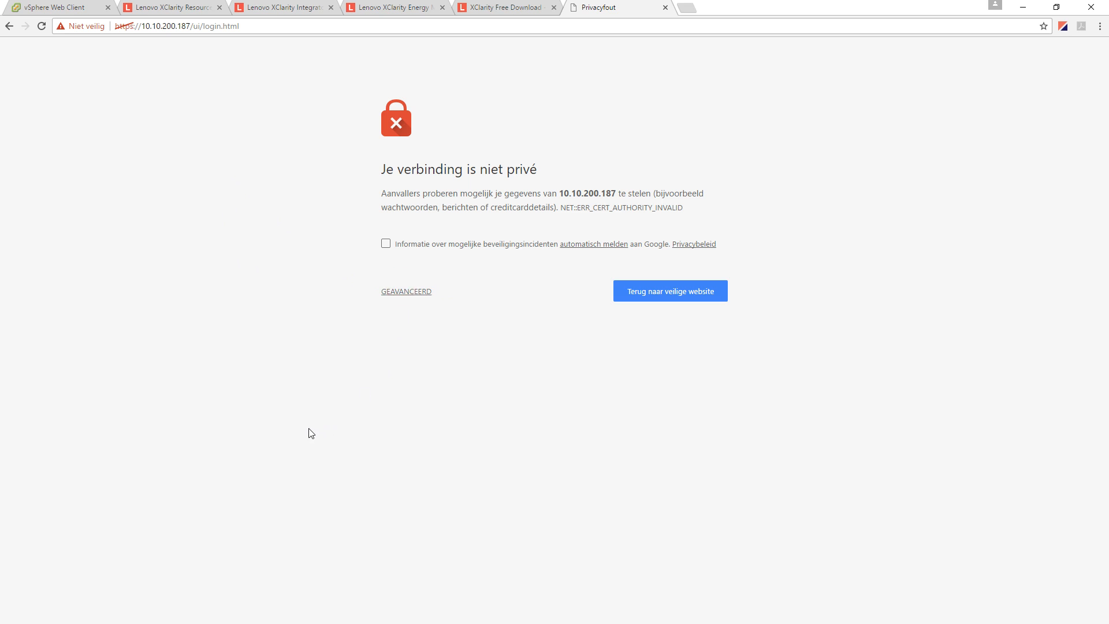
click(435, 402)
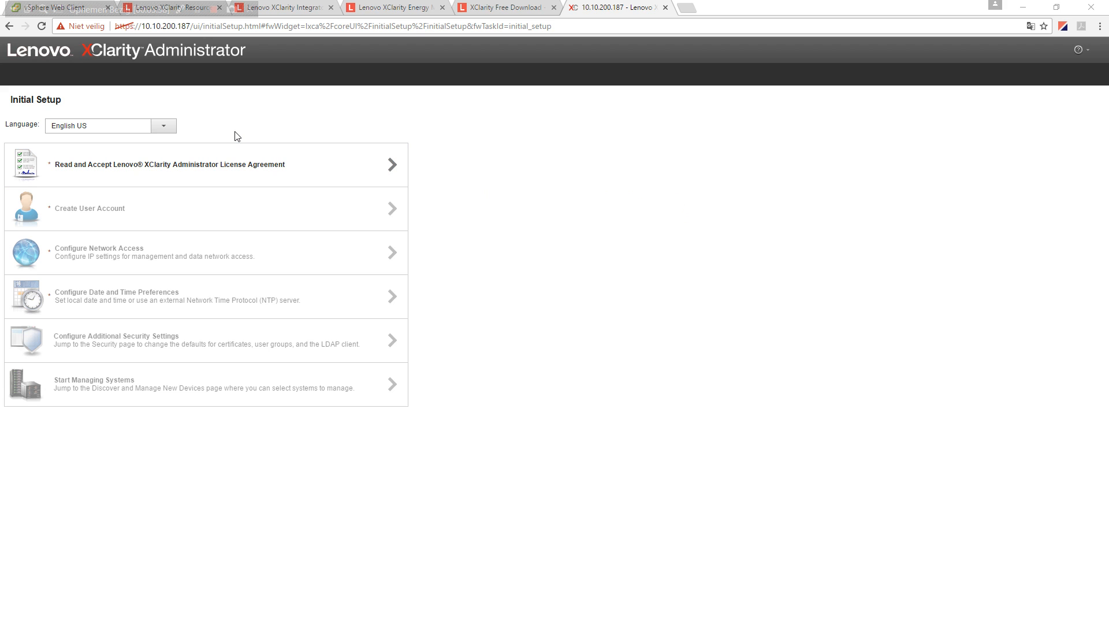
click(137, 173)
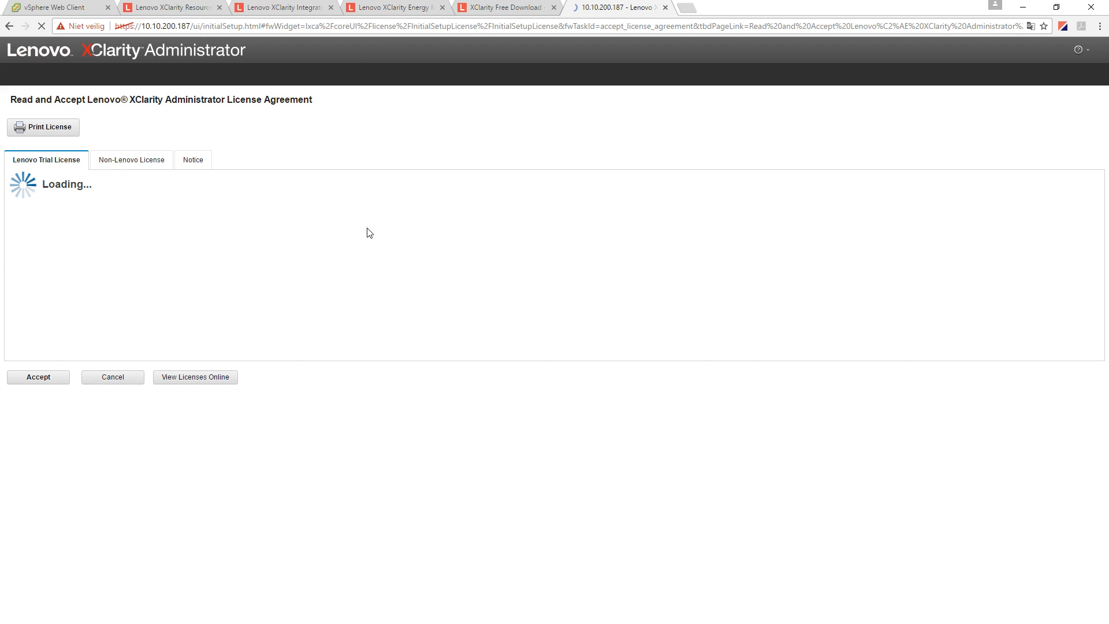
click(50, 376)
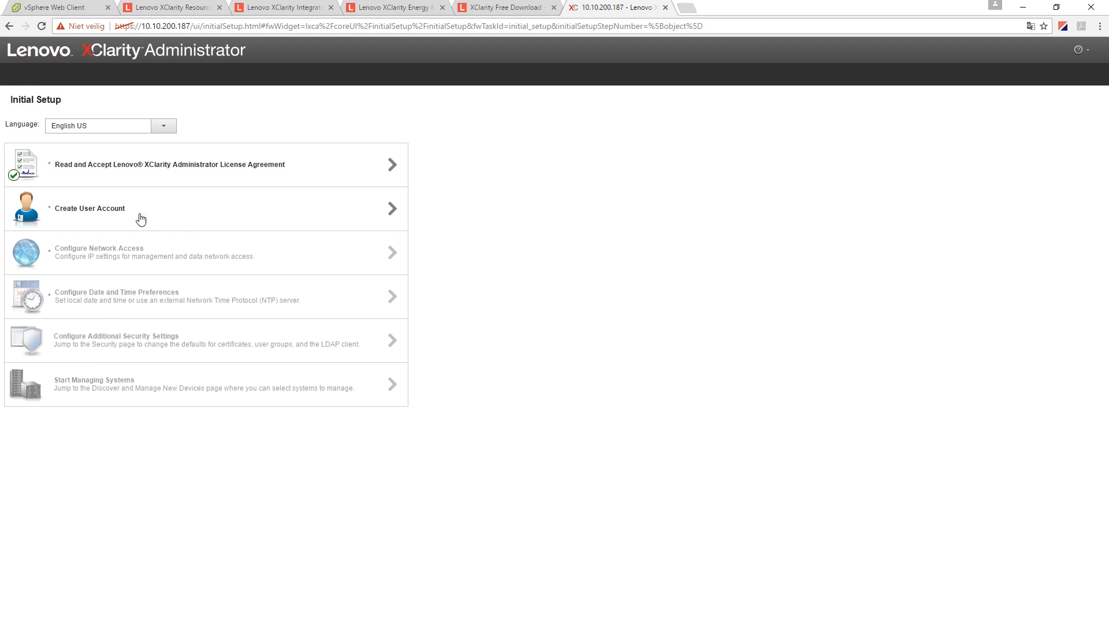
click(118, 218)
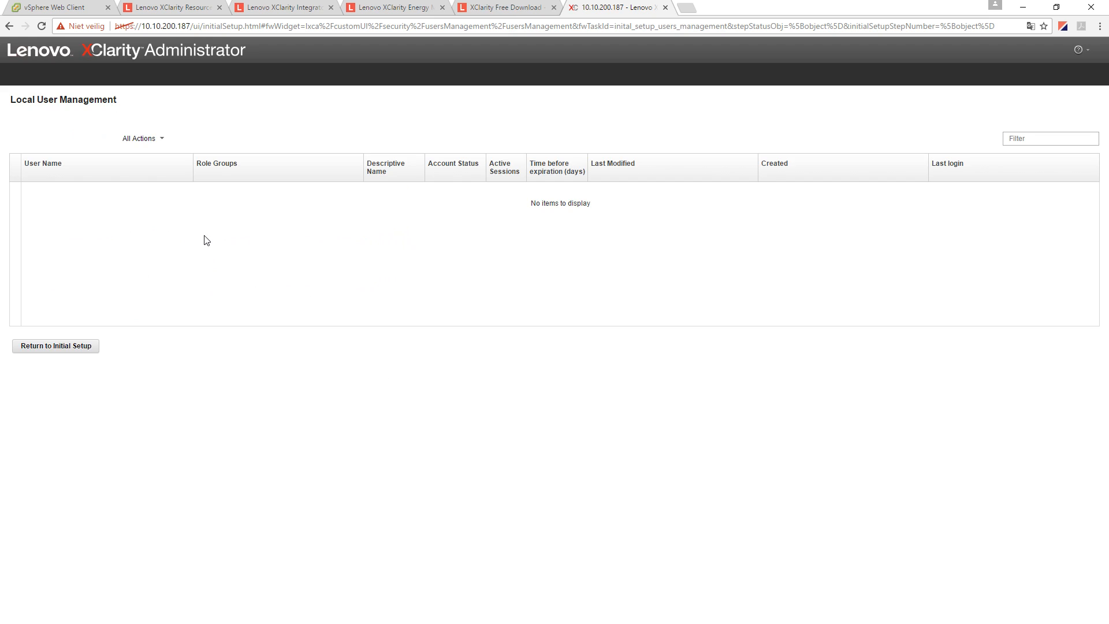
- Create supervisor user 'admin' with a password and matching confirmation
click(565, 305)
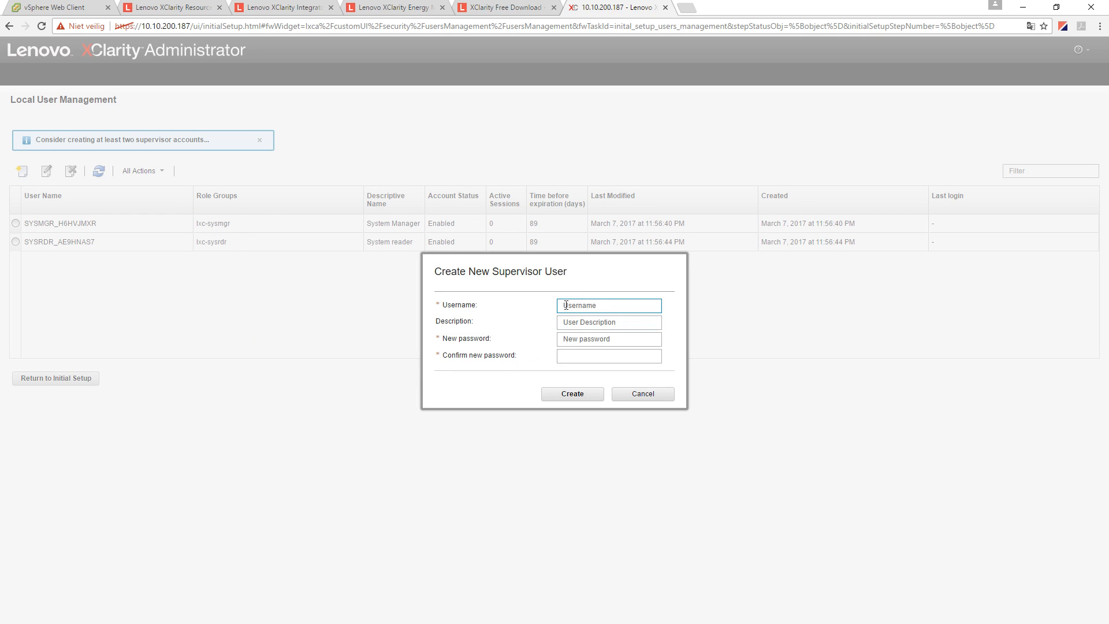
text(admin)
key(Tab)
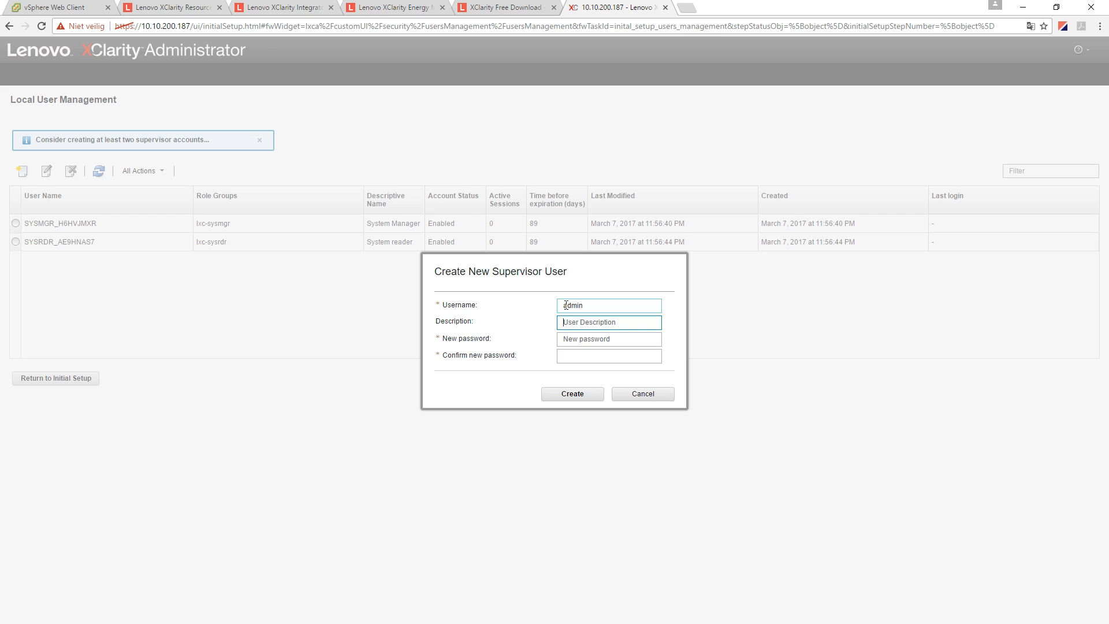
key(Tab)
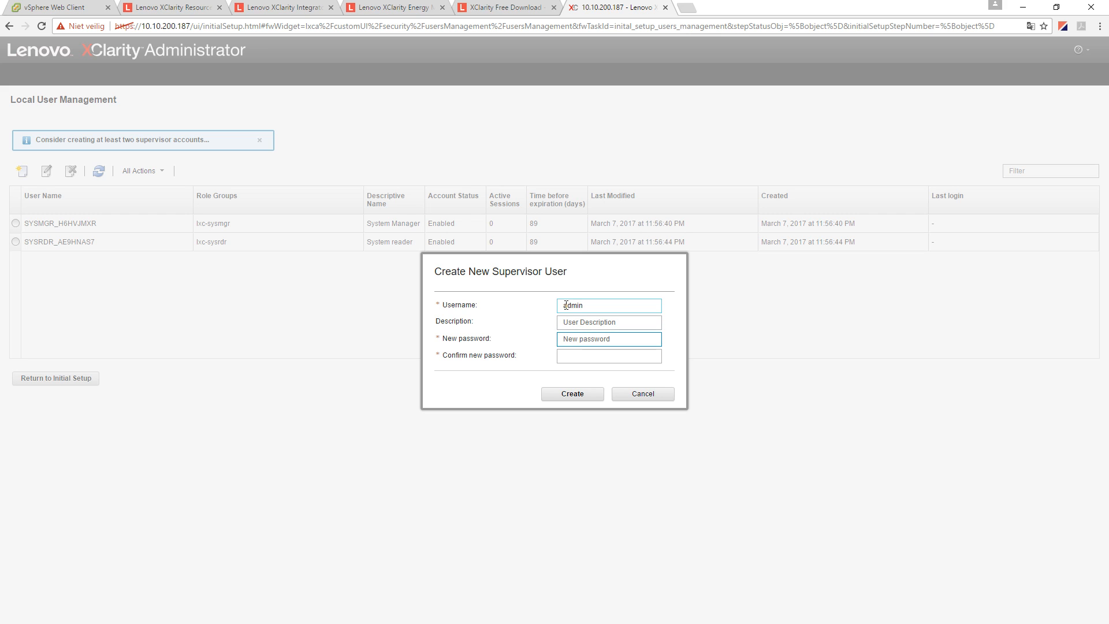
text(••••••••••••)
key(Tab)
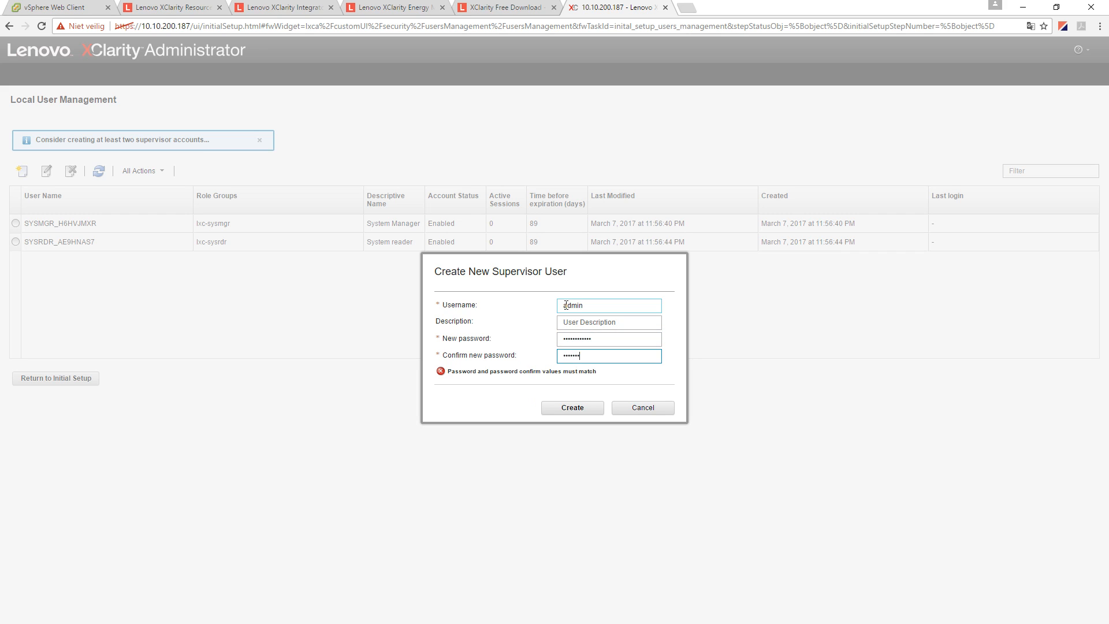
text(•••••••••)
key(ctrl+a)
text(•)
click(578, 410)
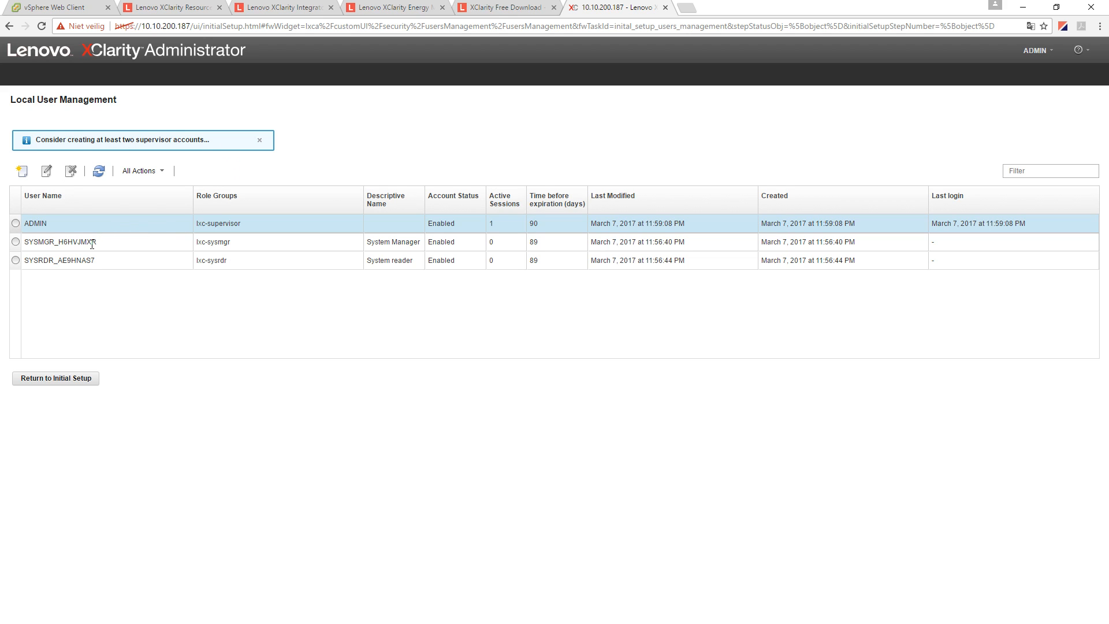
- Add a second supervisor user with its password, then return to Initial Setup
click(22, 171)
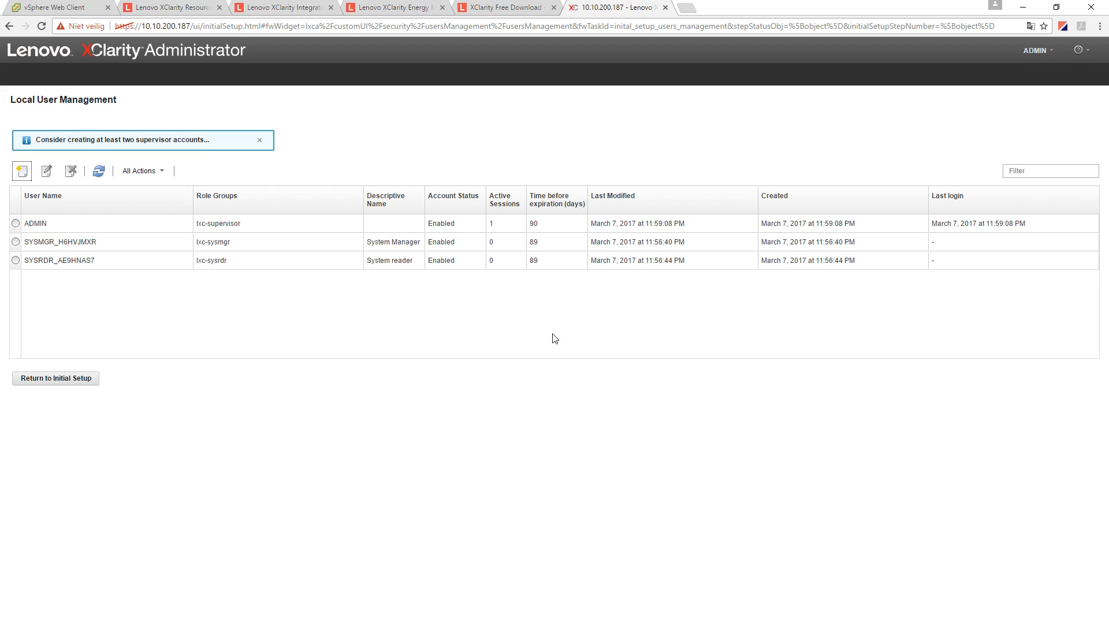
click(584, 308)
text(jurgen)
key(Tab)
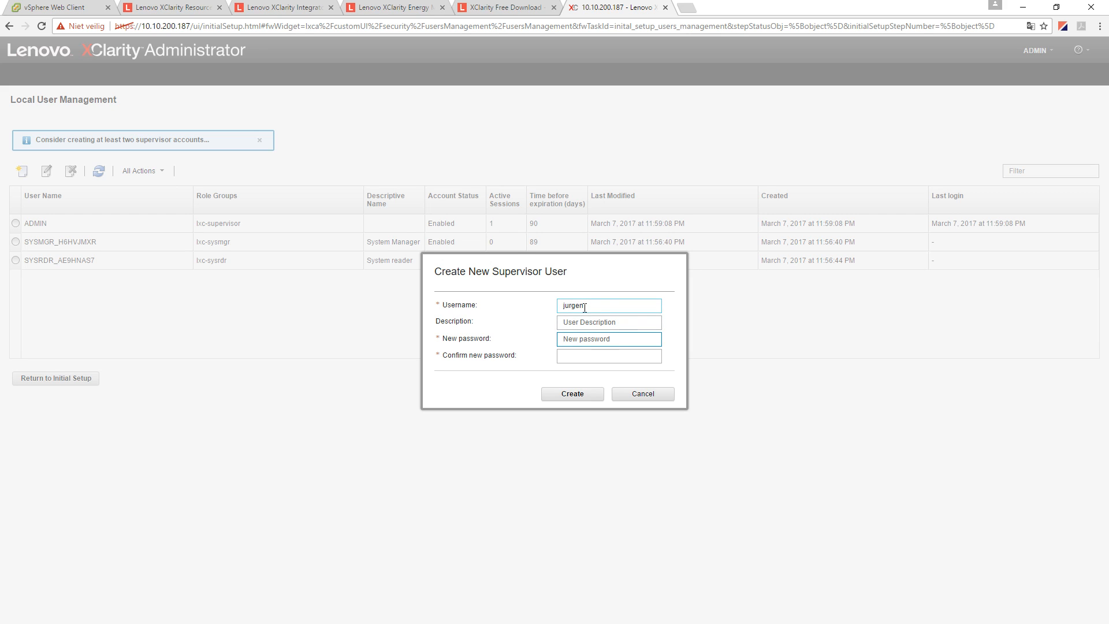
text(Pa••••••••••)
key(Tab)
text(••••••••••••)
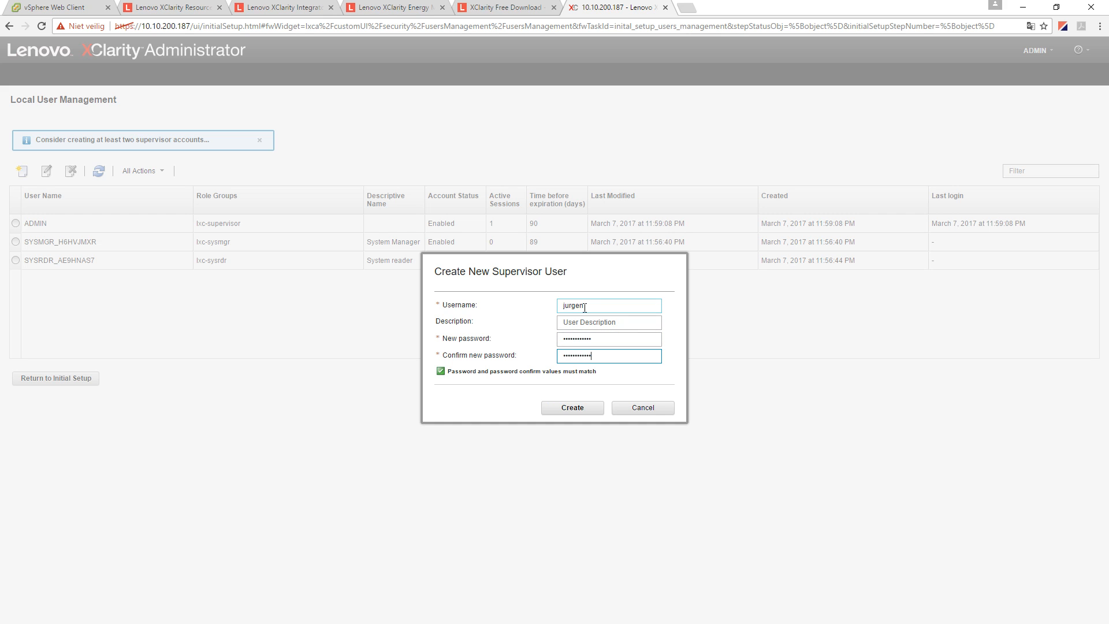
click(572, 408)
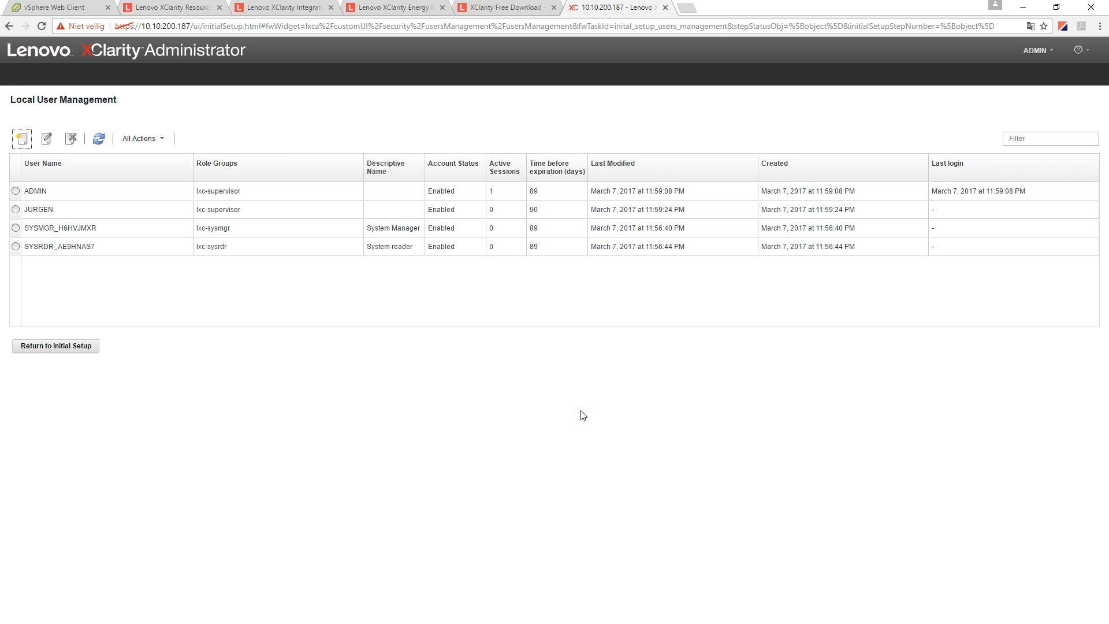
click(52, 350)
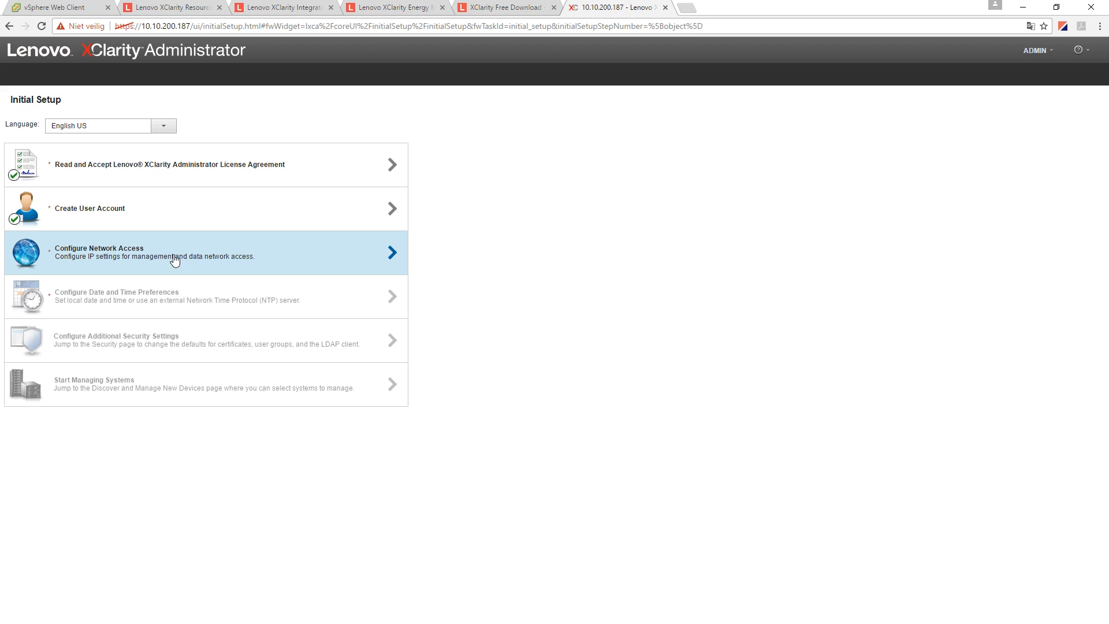
- In network access settings, give Eth0 the static IPv4 address 10.10.0.70
click(103, 254)
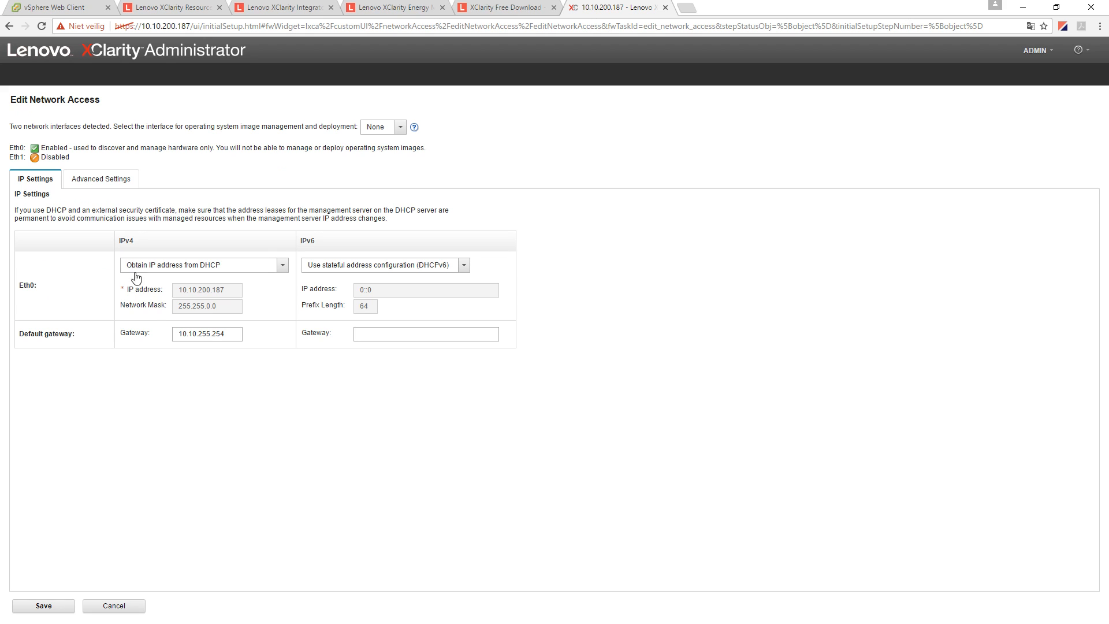
click(256, 267)
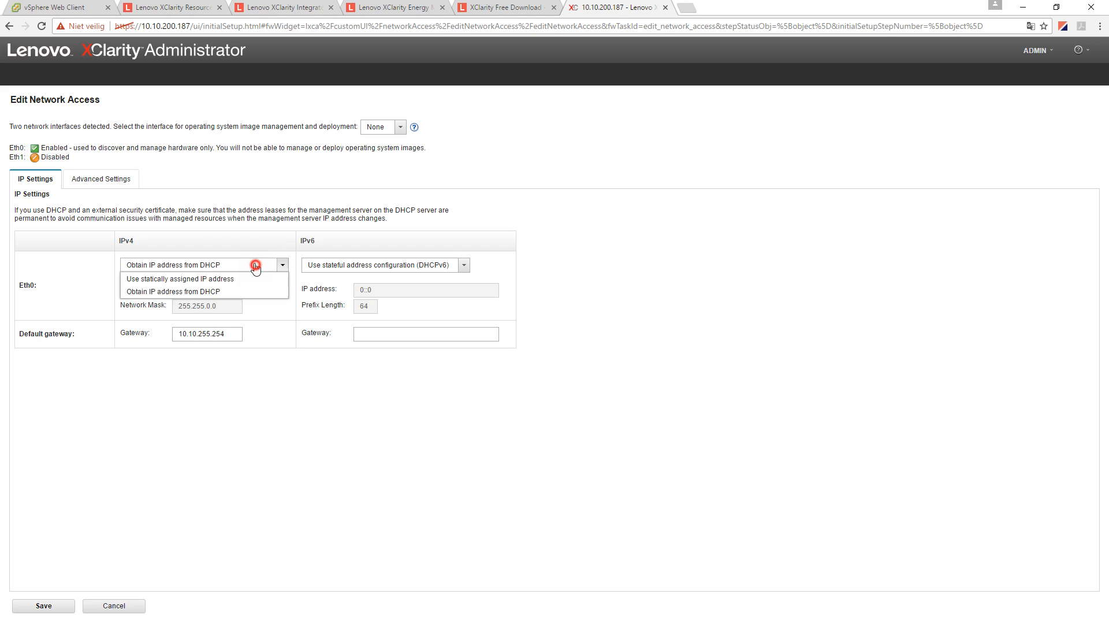
click(211, 279)
drag(199, 290, 285, 292)
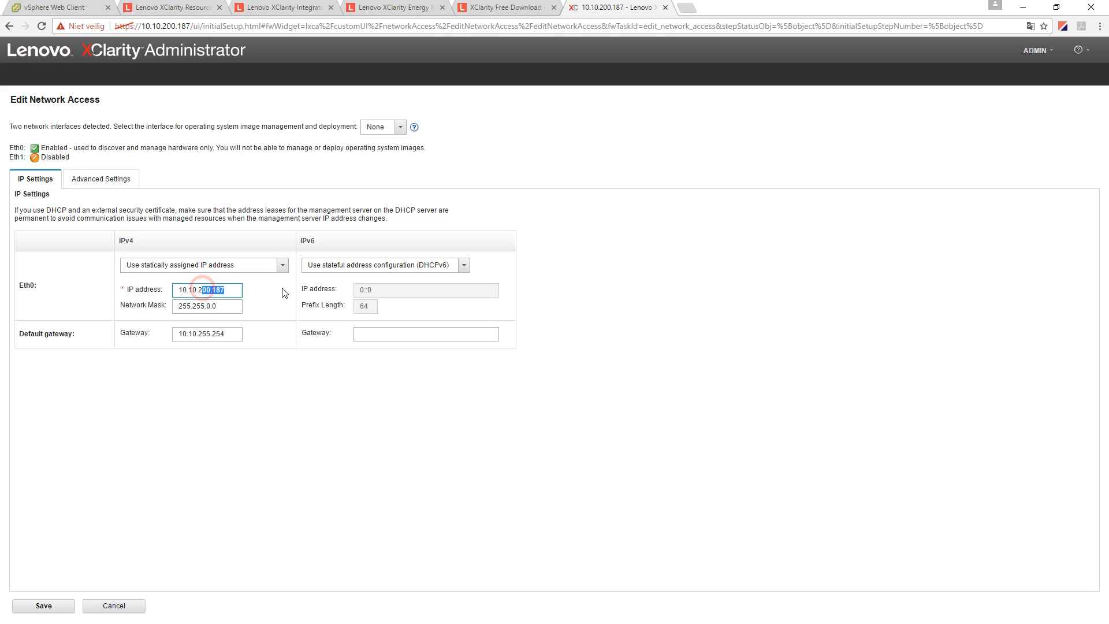
key(BackSpace)
text(0.70)
drag(14, 151, 223, 153)
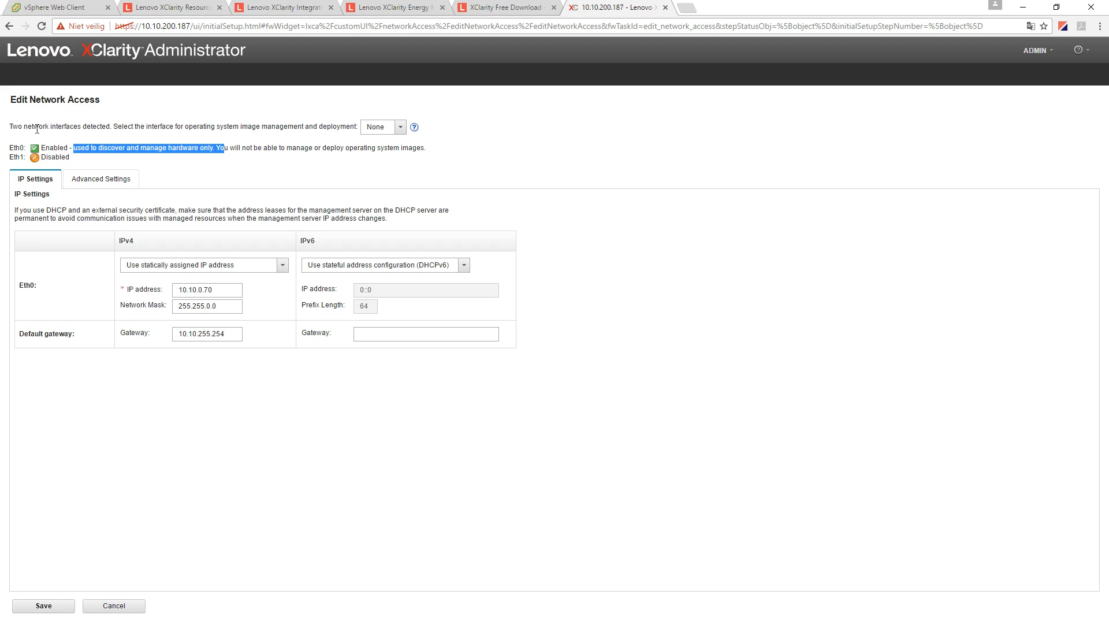
drag(128, 127, 342, 130)
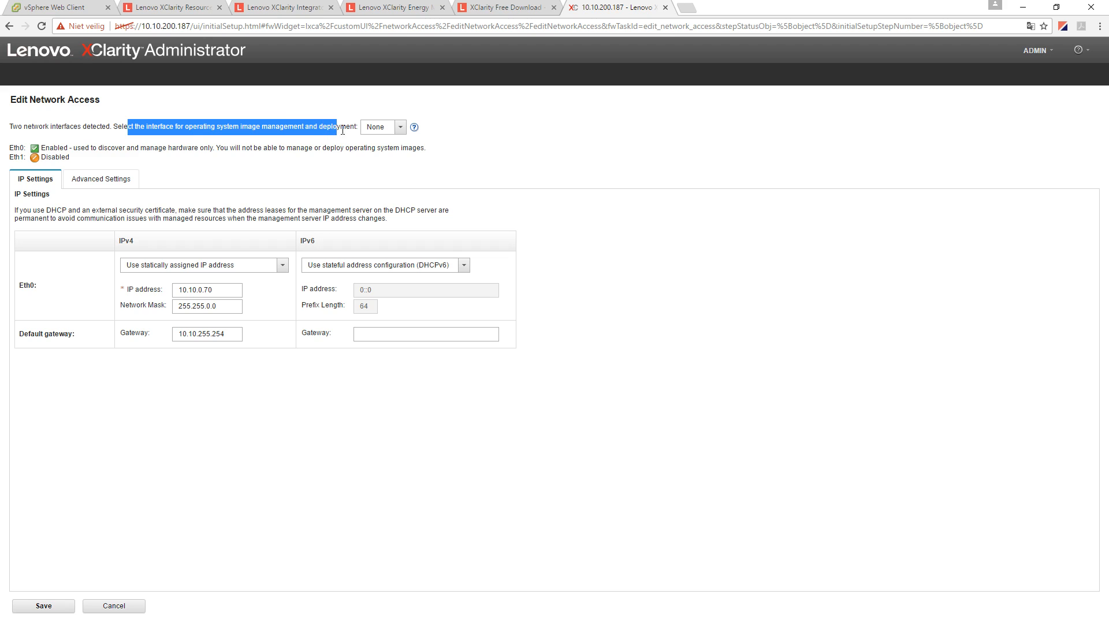
- Use Eth1 for OS deployment with static IPv4 10.10.0.71, and save the changes
click(401, 129)
click(379, 152)
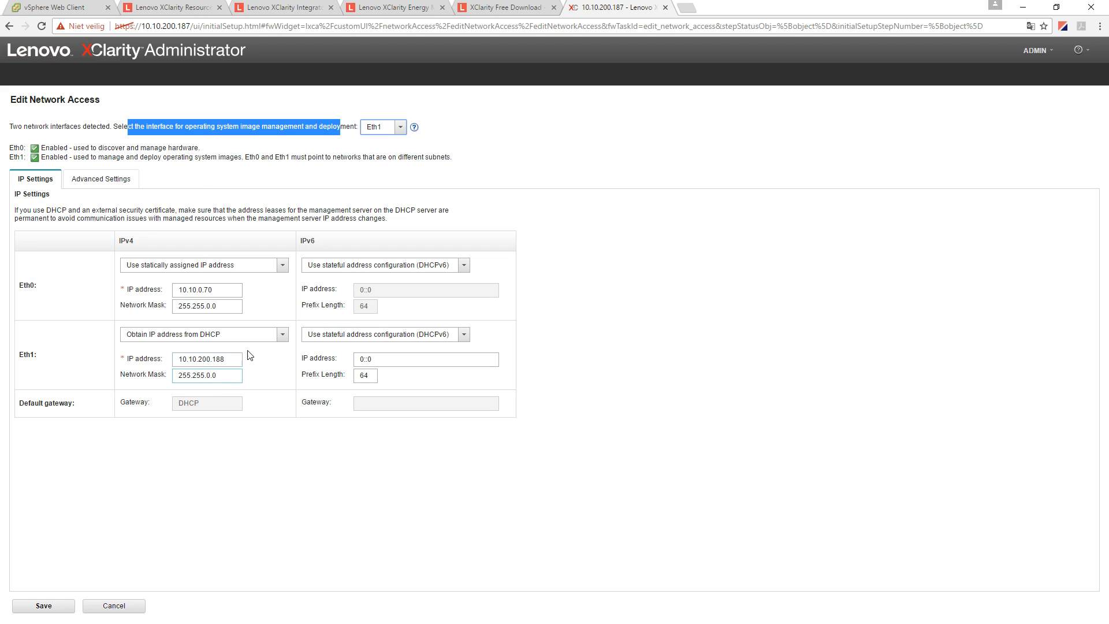
click(282, 334)
click(189, 348)
drag(201, 360, 312, 367)
key(BackSpace)
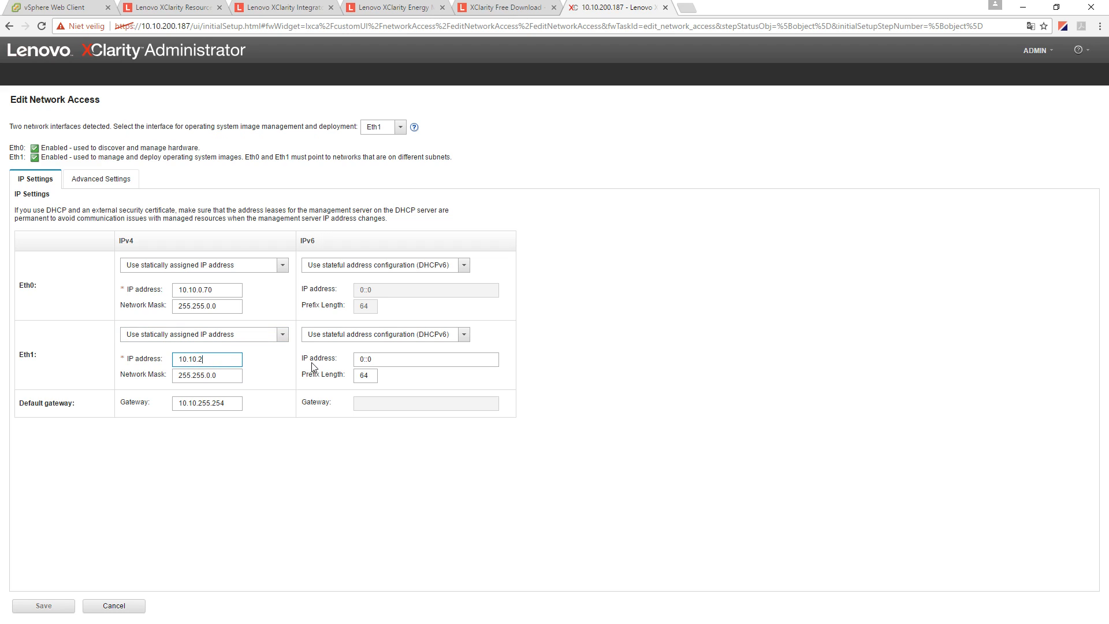
text(.71)
click(221, 364)
click(51, 610)
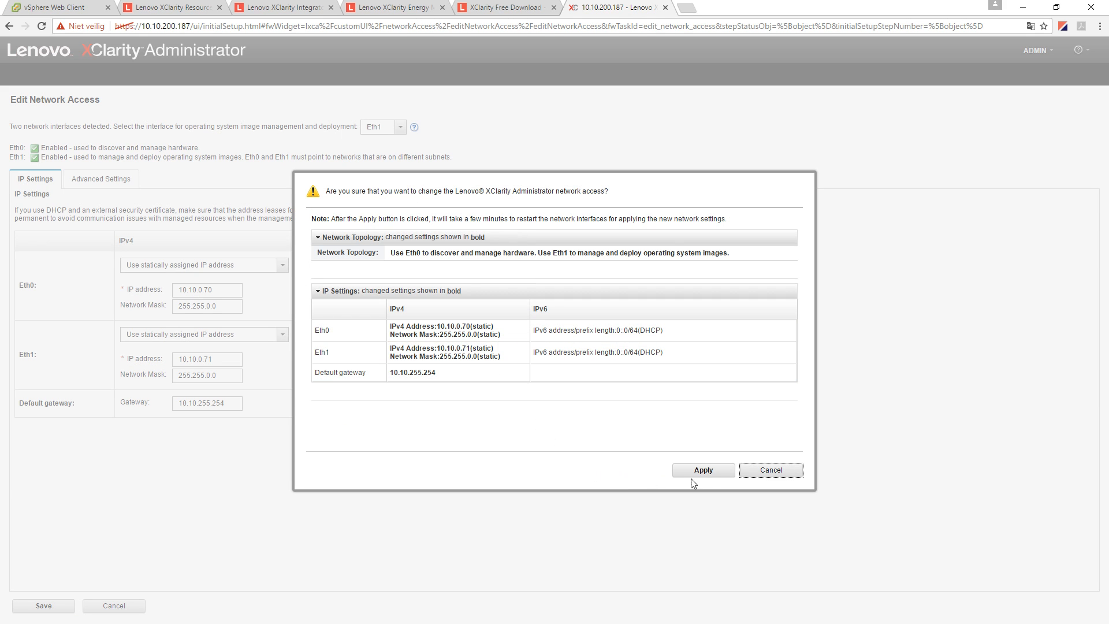
- Apply the new network settings and log back in as admin at 10.10.0.70
click(705, 472)
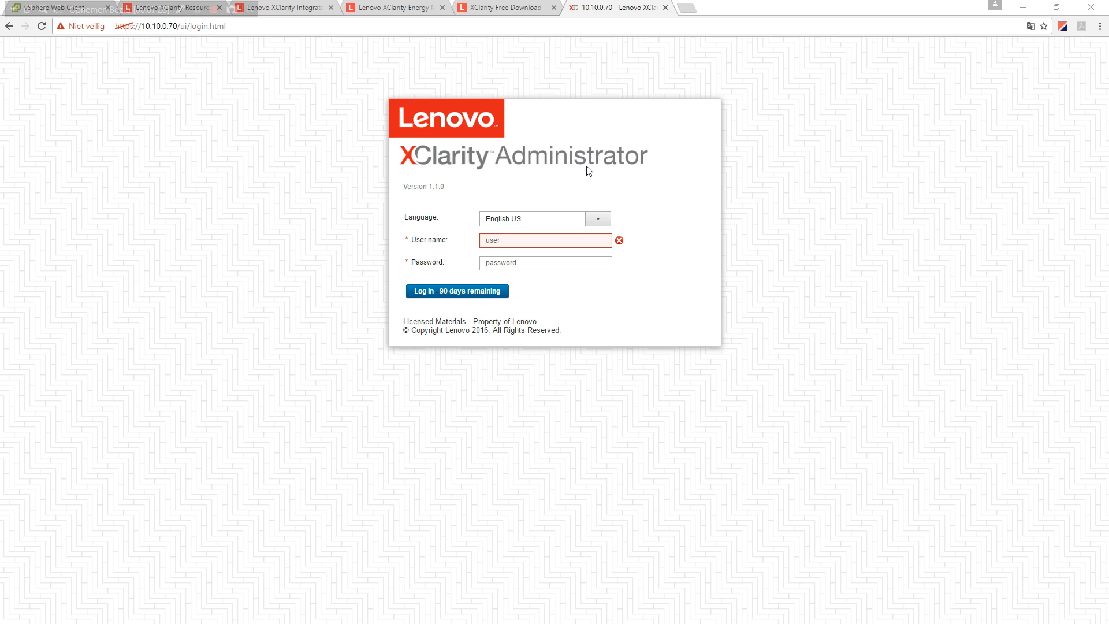
click(549, 239)
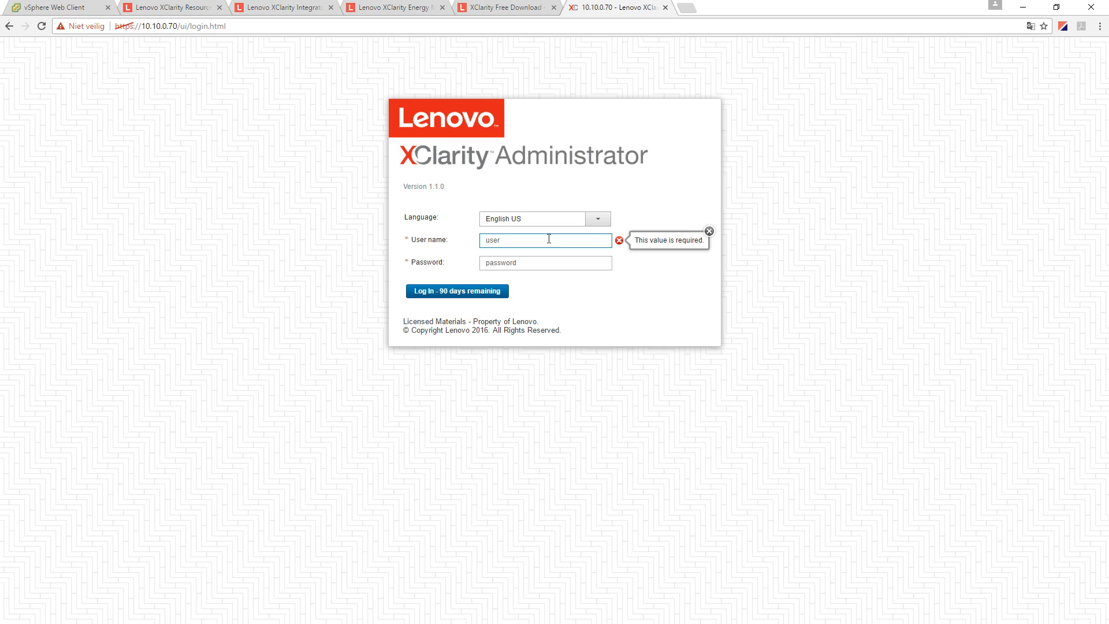
key(Tab)
text(••)
key(Return)
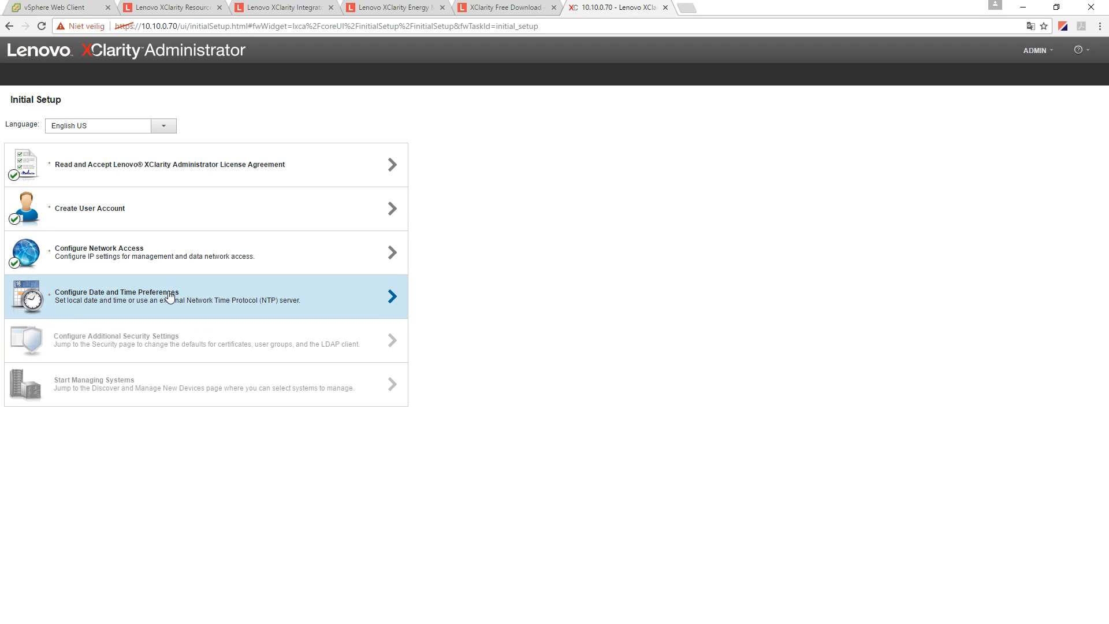
- Set the time zone to Central European Time and the NTP server to be.pool.ntp.org, then save
click(134, 304)
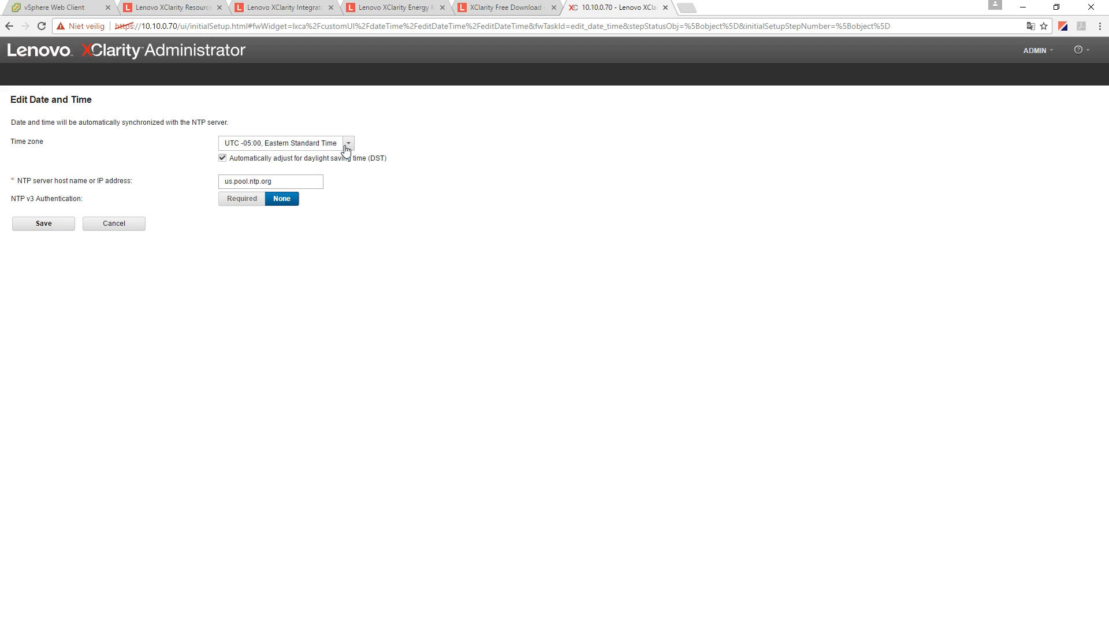
click(345, 149)
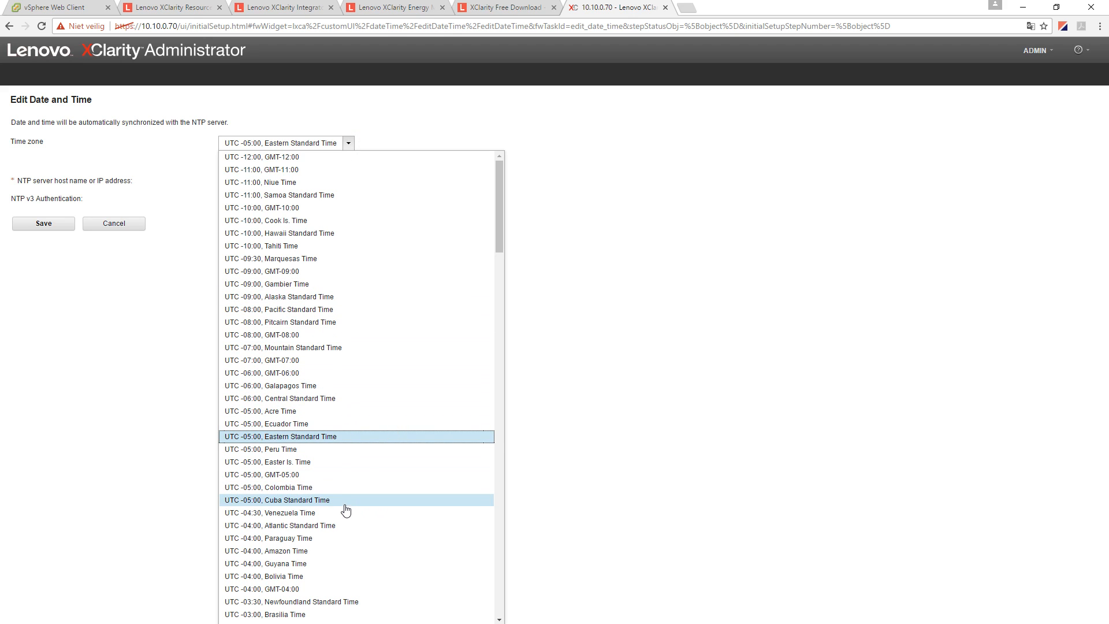
scroll(346, 510, down, 9)
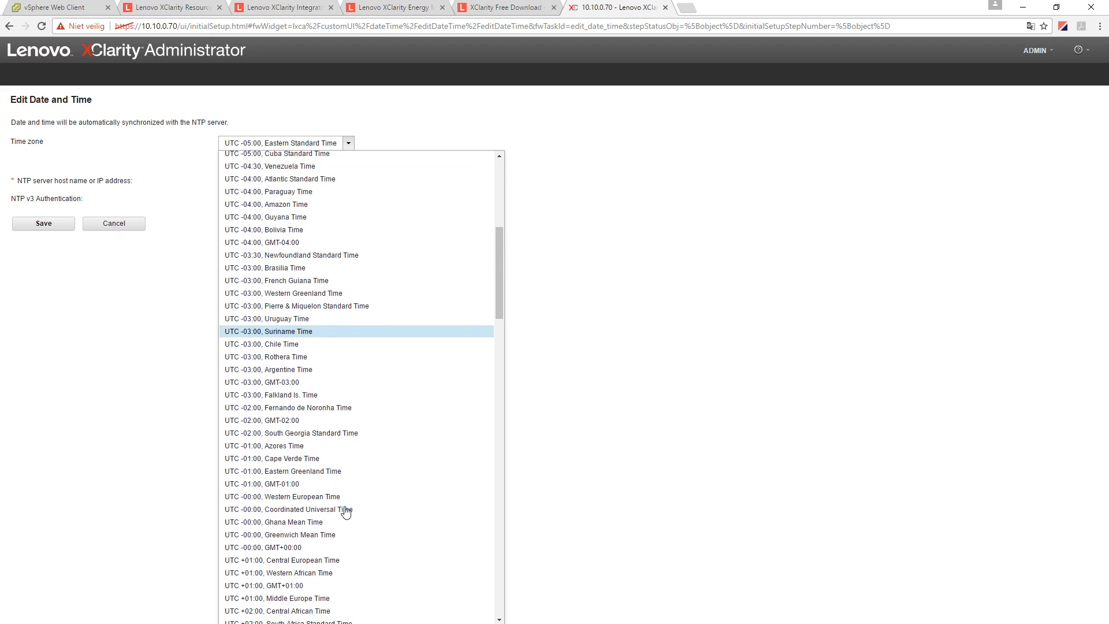
click(333, 561)
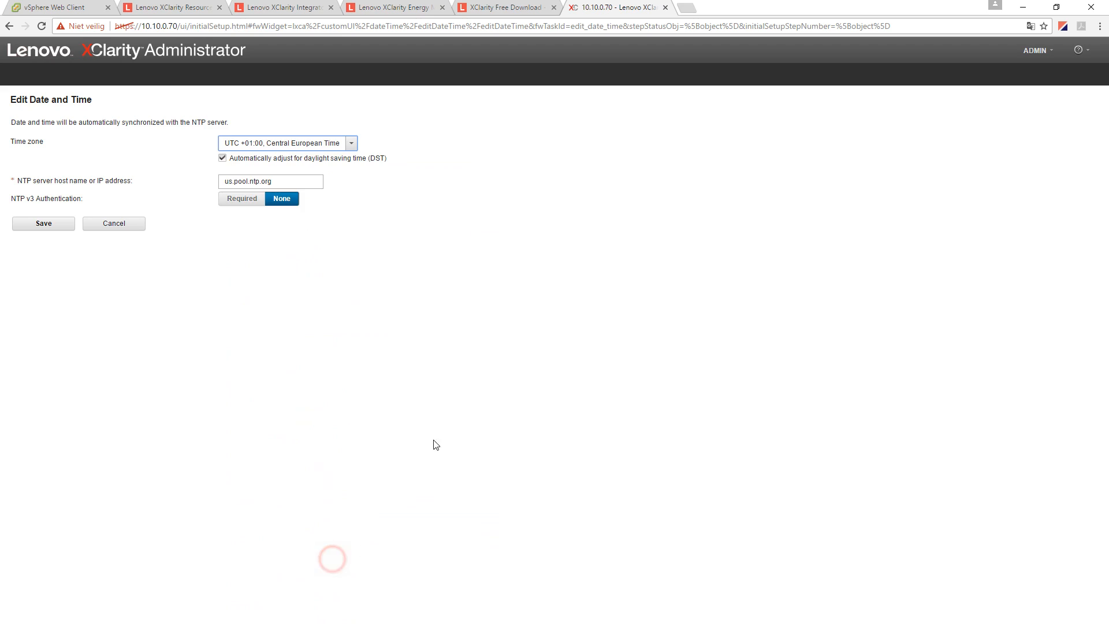
double_click(227, 181)
text(be)
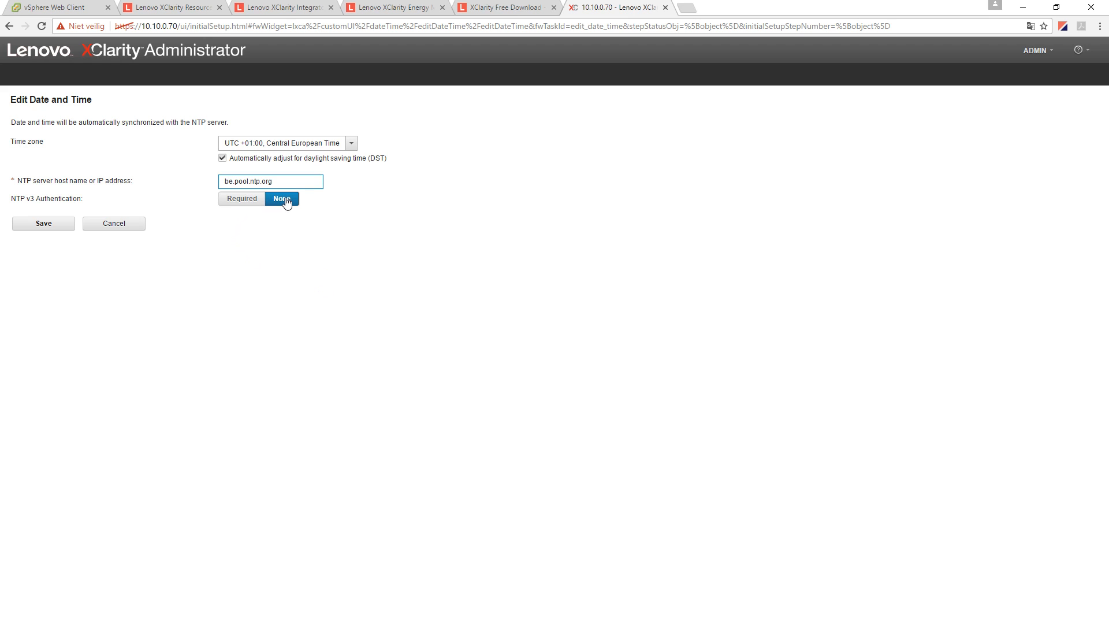
click(50, 224)
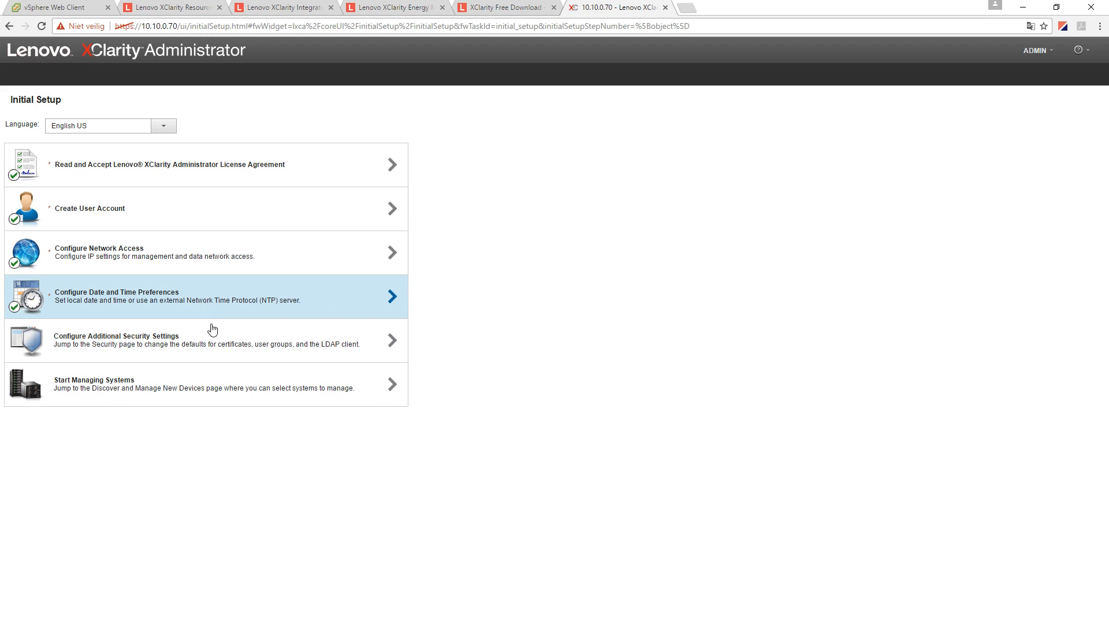
- View the LDAP Client and Trusted Certificates security pages, then return to Initial Setup
click(163, 345)
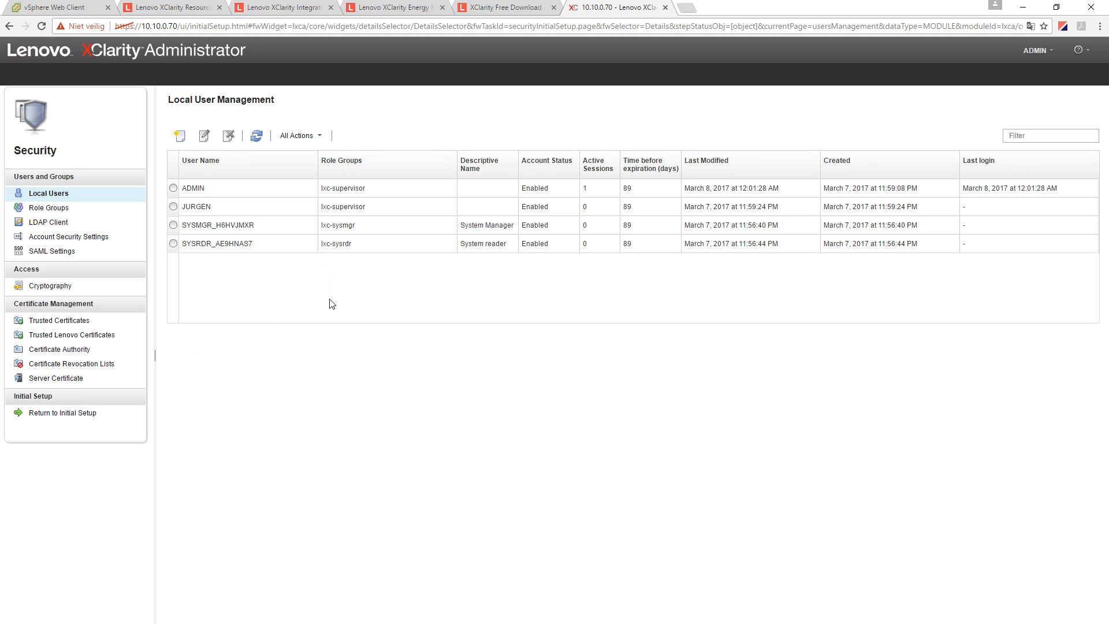
click(58, 221)
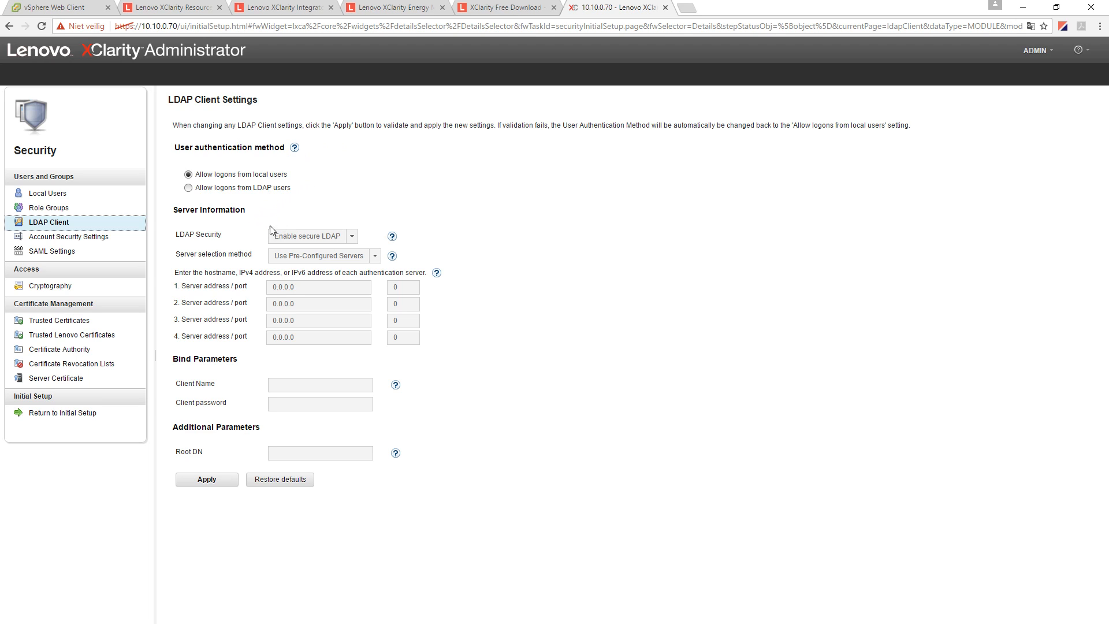
click(81, 322)
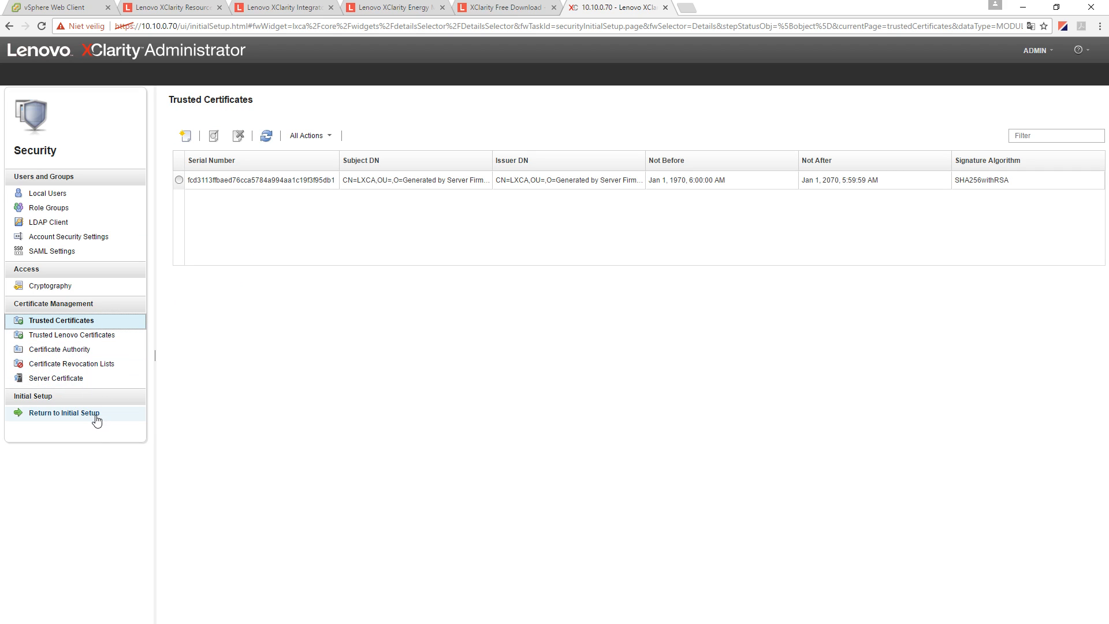
click(397, 315)
click(45, 414)
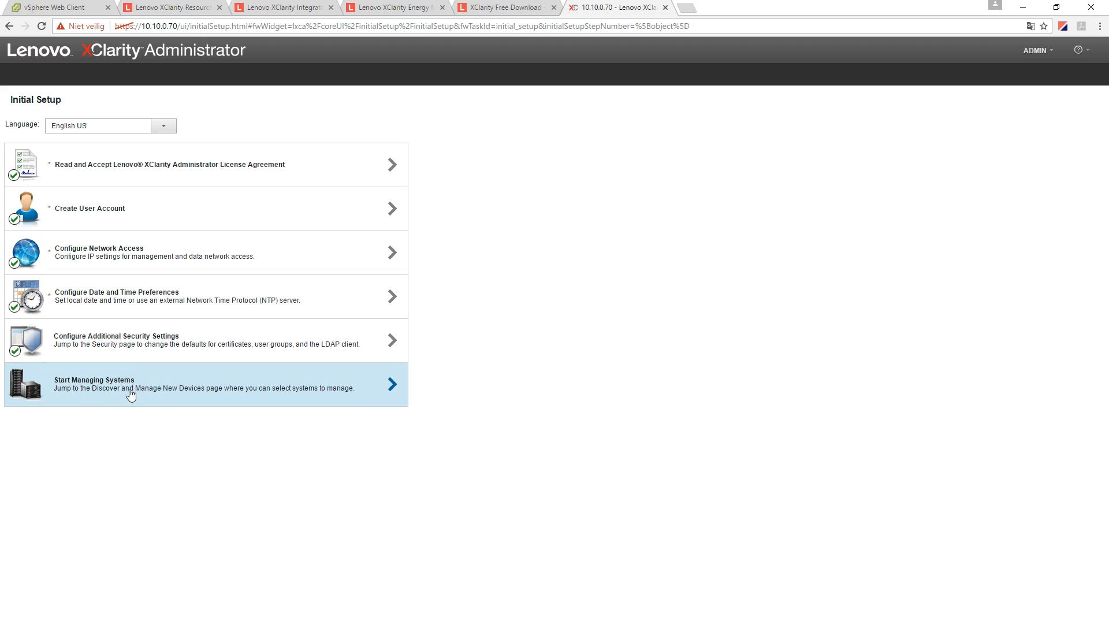
- Start managing systems without including demo data
click(154, 387)
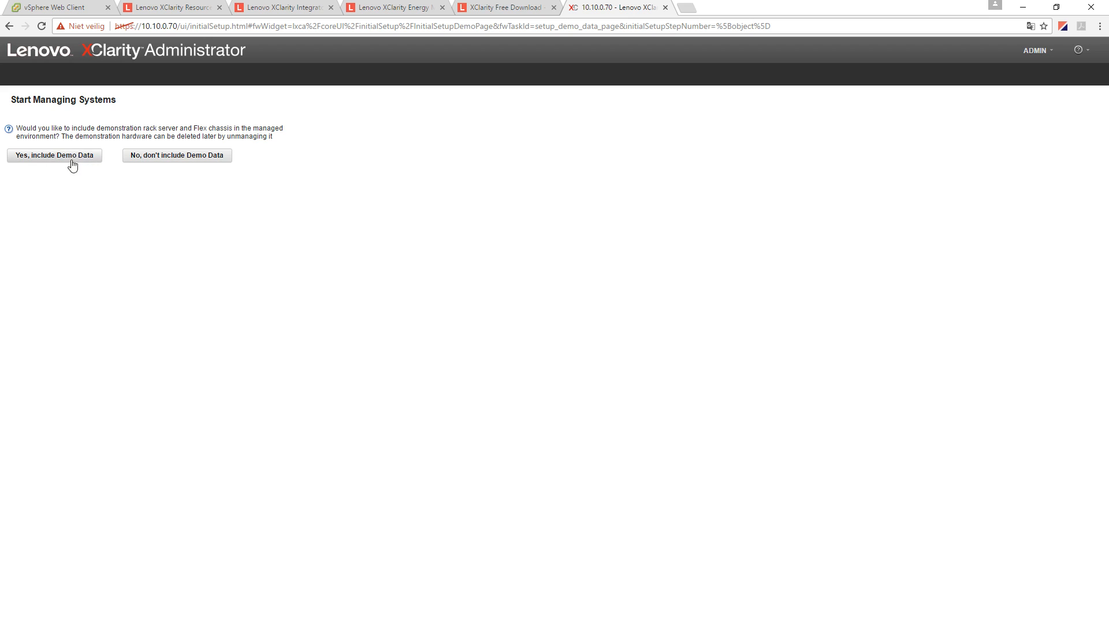
click(165, 159)
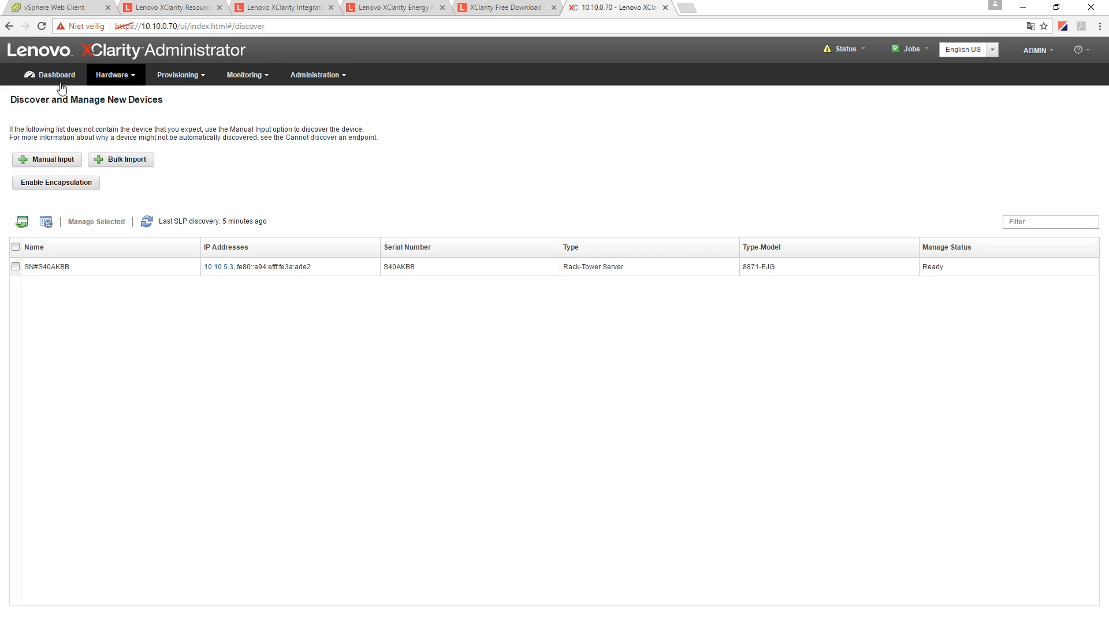
mouse_move(332, 271)
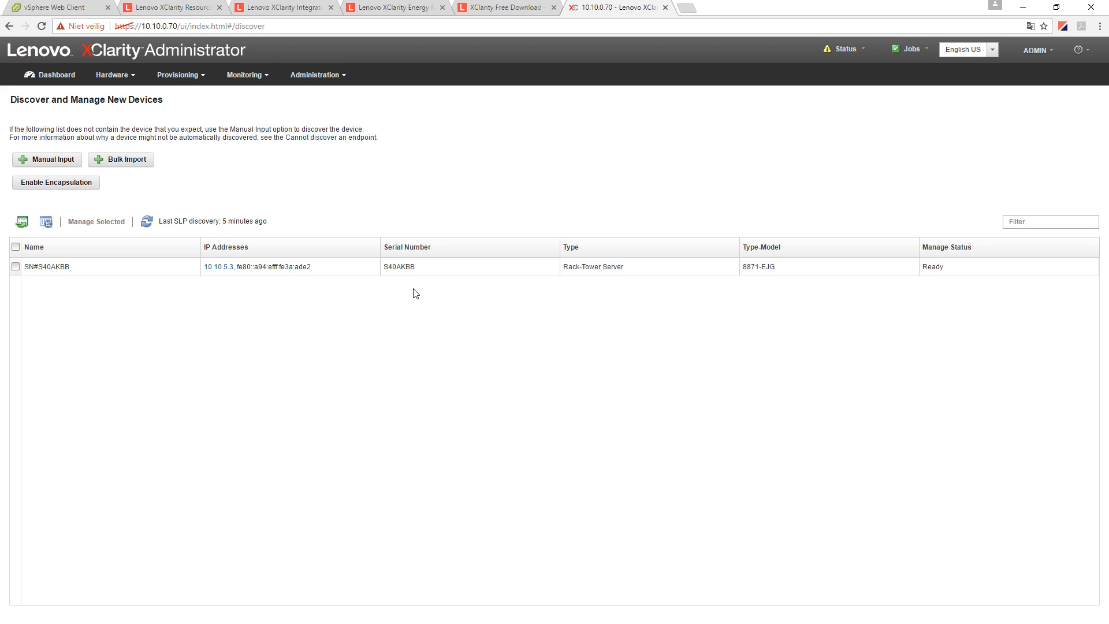
click(75, 166)
click(540, 275)
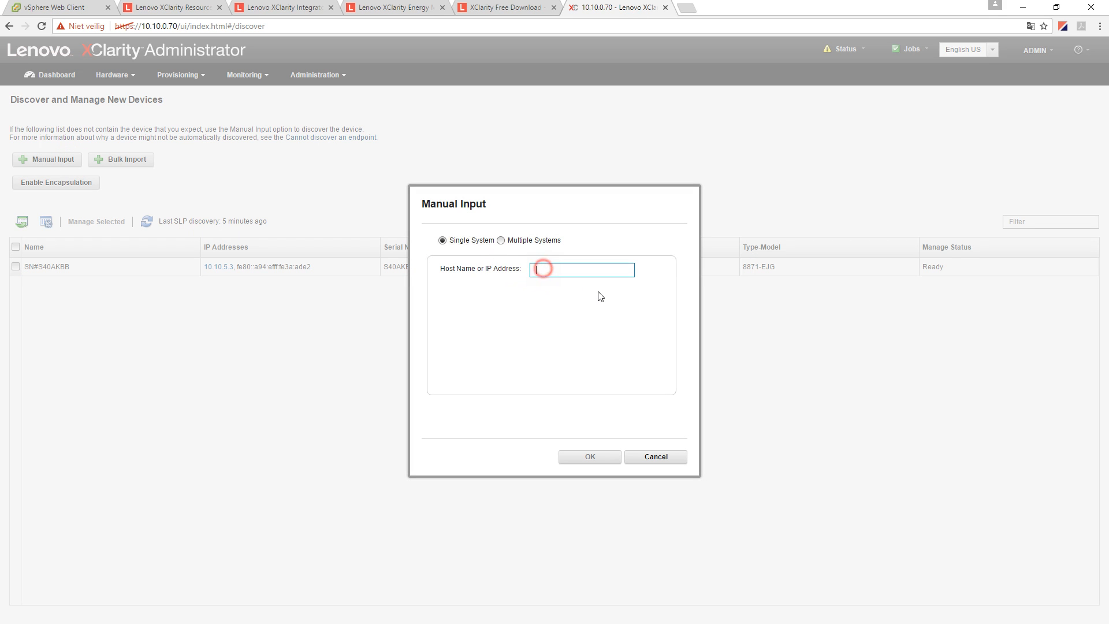
click(501, 240)
click(507, 270)
click(570, 270)
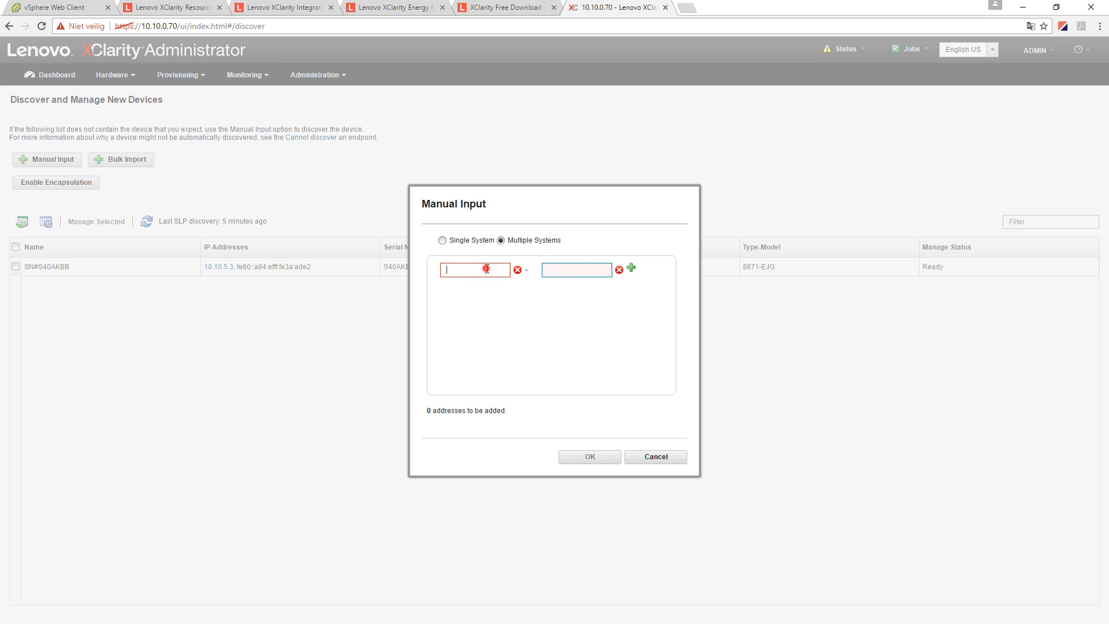
click(653, 457)
click(136, 159)
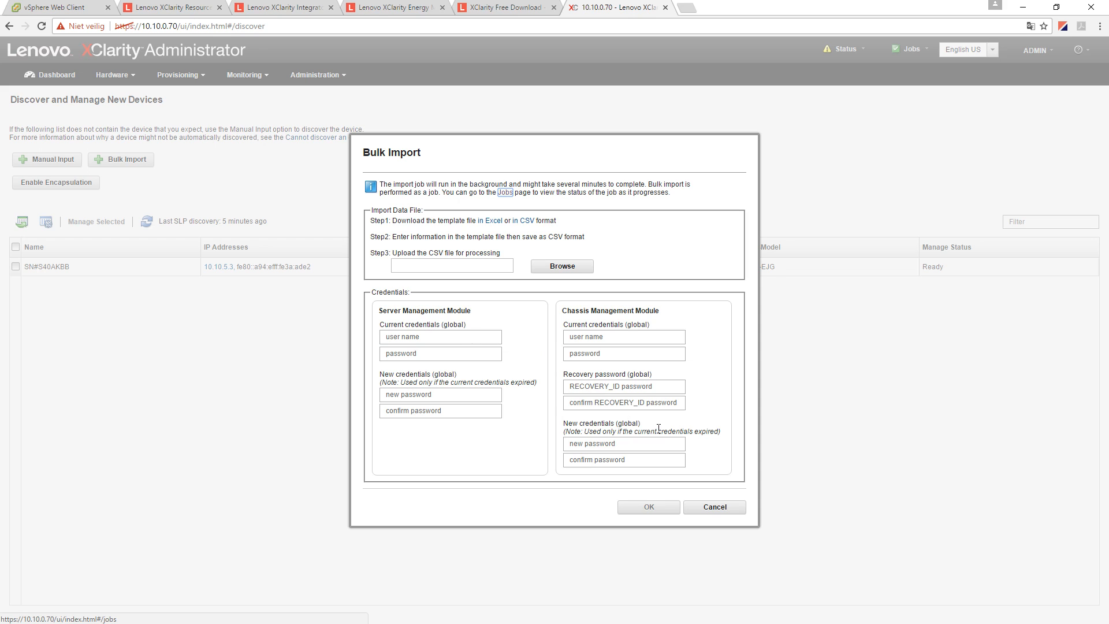
click(712, 507)
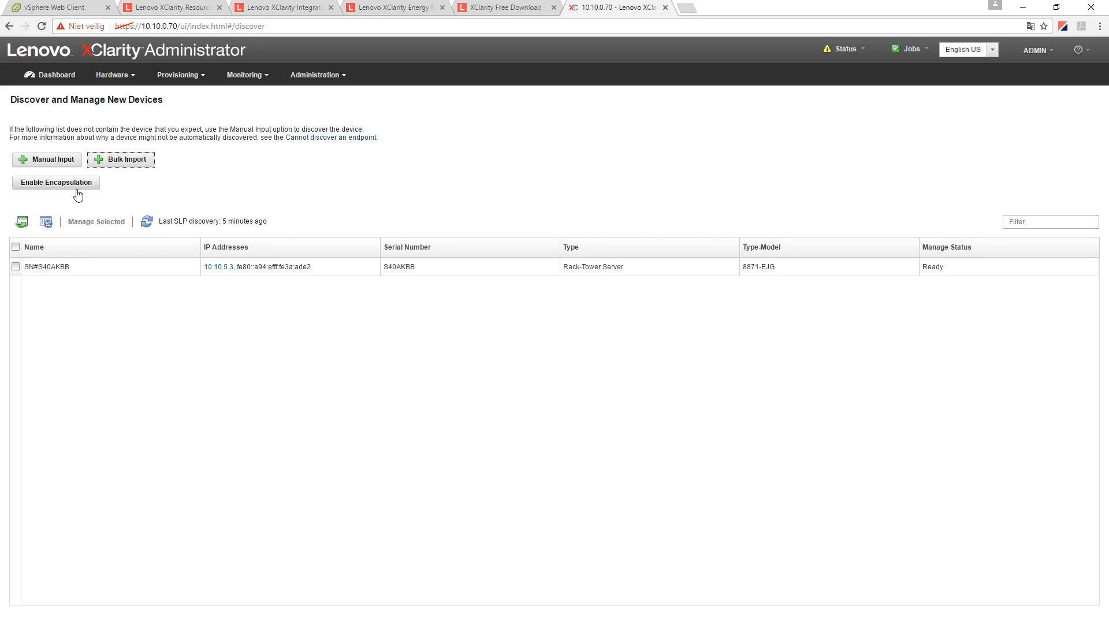
- Manage rack server SN#S40AKBB with its credentials and Force management enabled, then view all servers
click(236, 298)
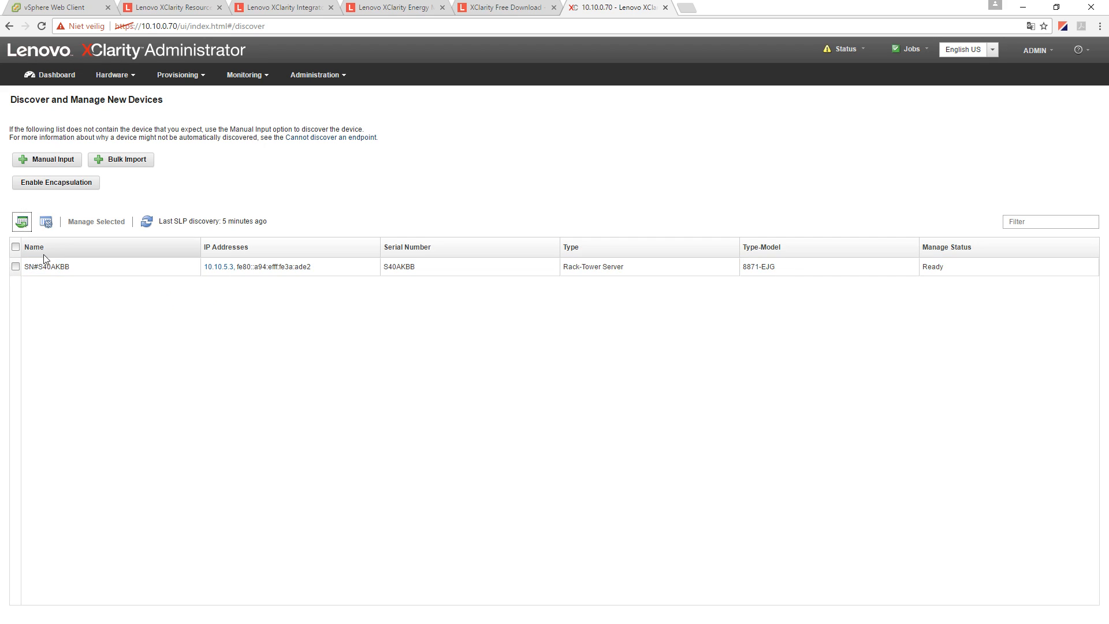
click(15, 267)
click(84, 222)
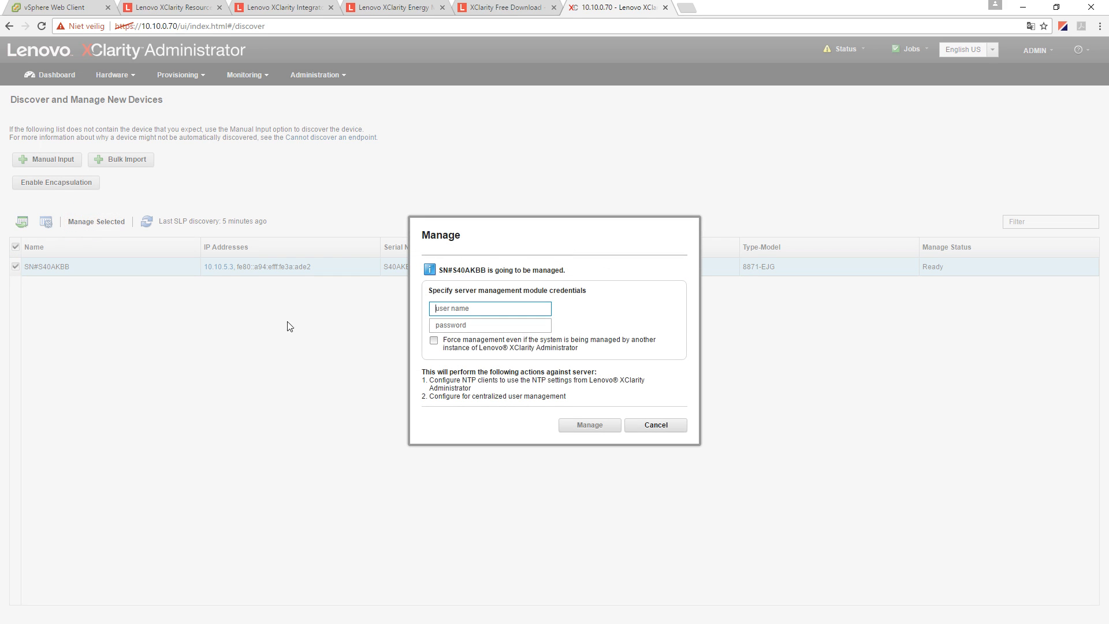
text(USERID)
key(Tab)
text(PA)
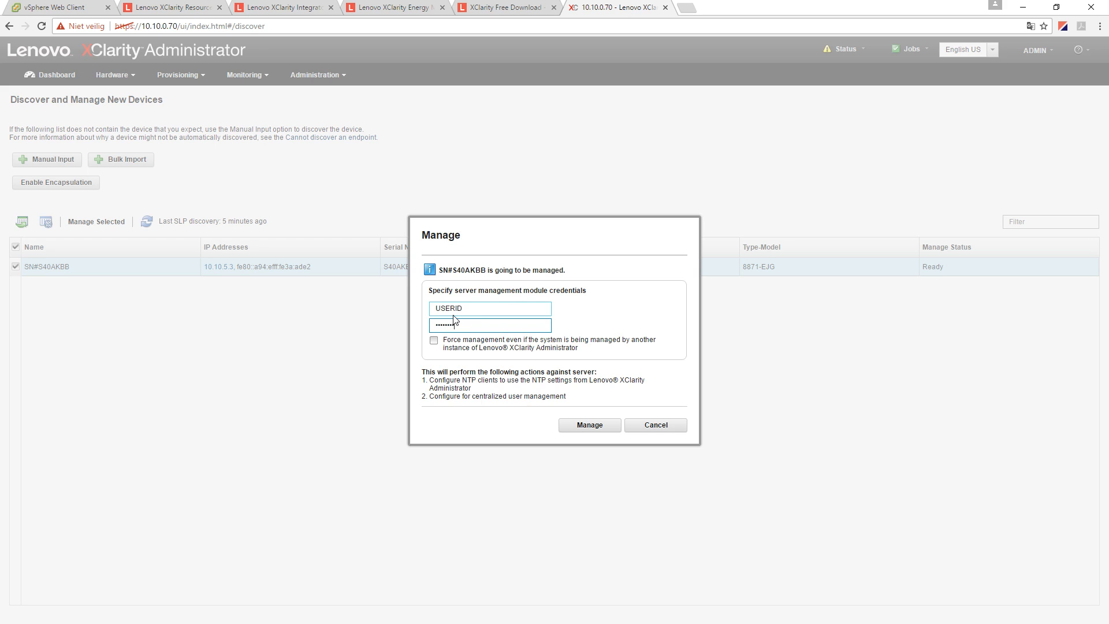
click(434, 341)
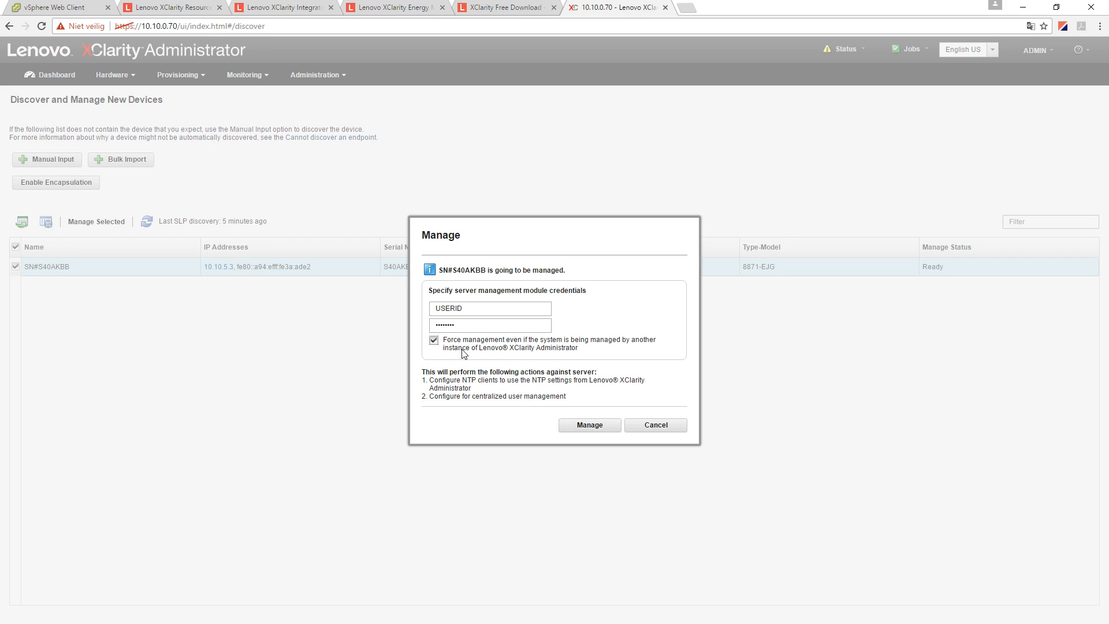
click(597, 425)
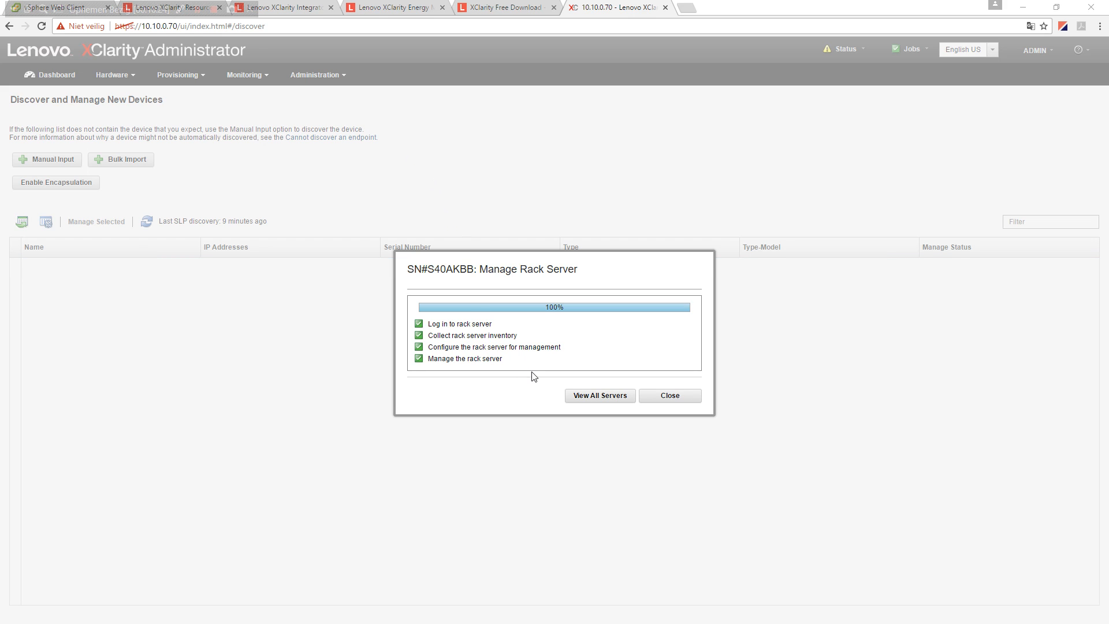
click(601, 399)
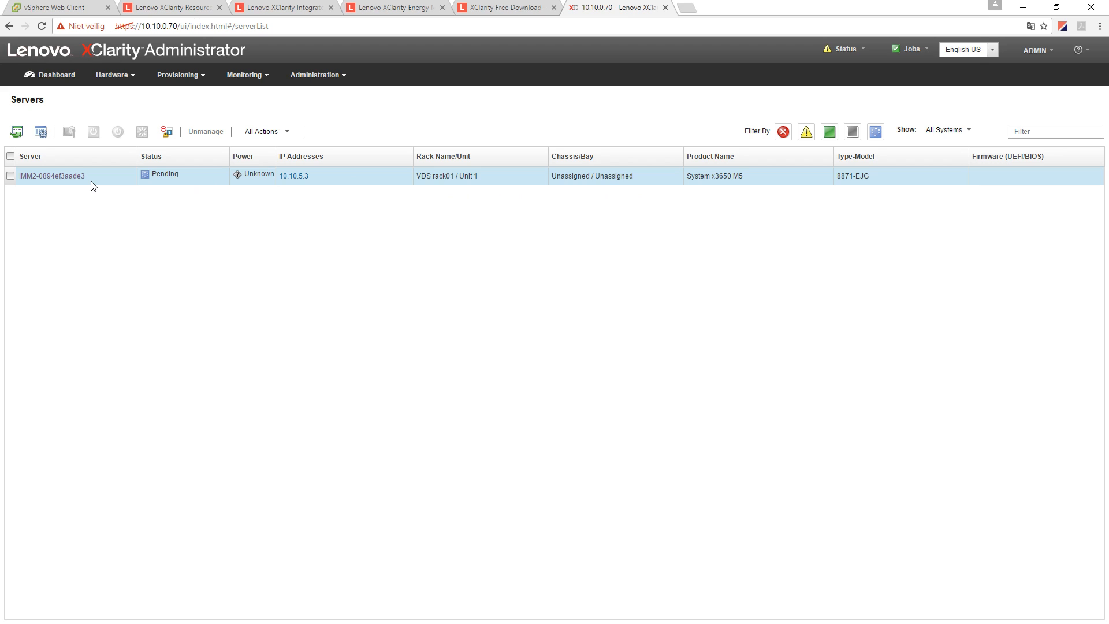
- Go from the Servers list to the Dashboard
click(51, 77)
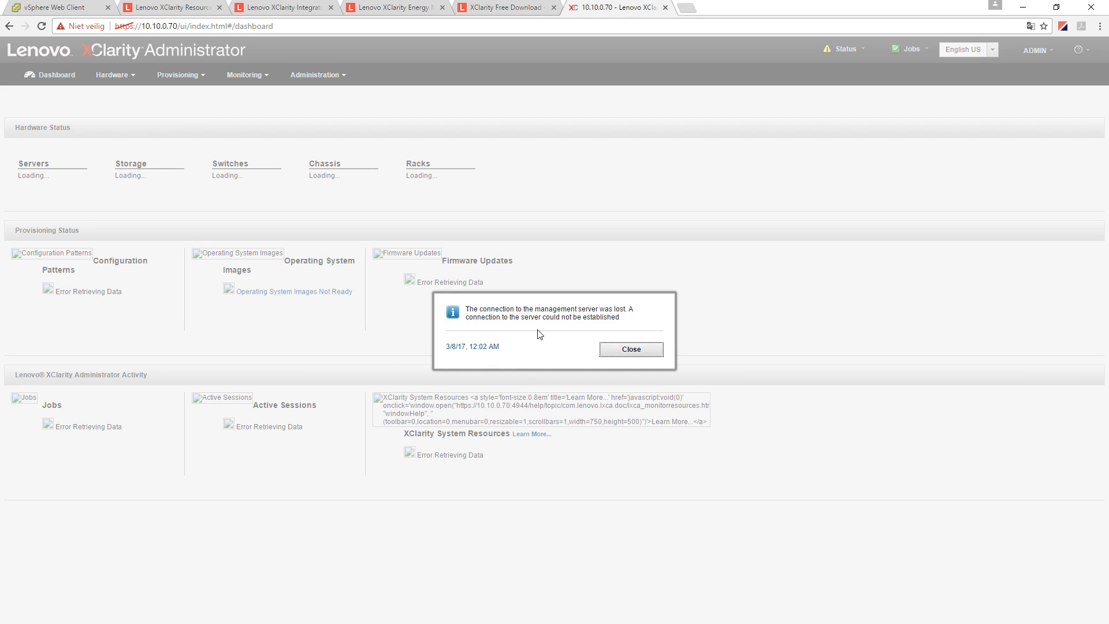
- Dismiss the lost-connection notice and reload the console with /ui.login.html appended to the address
click(615, 353)
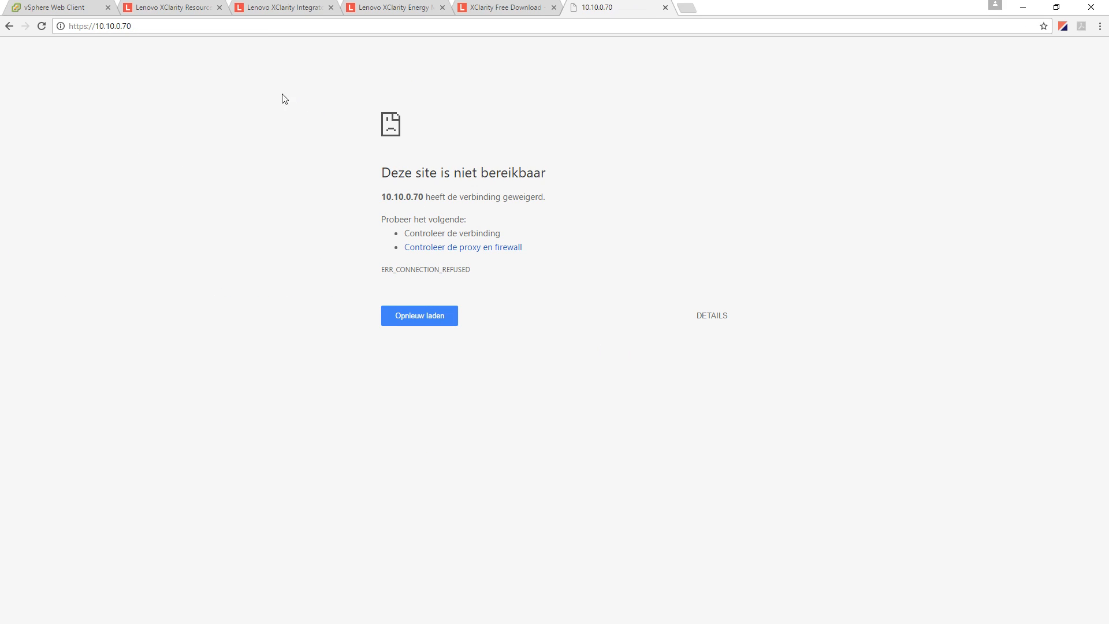
click(145, 26)
key(End)
text(/)
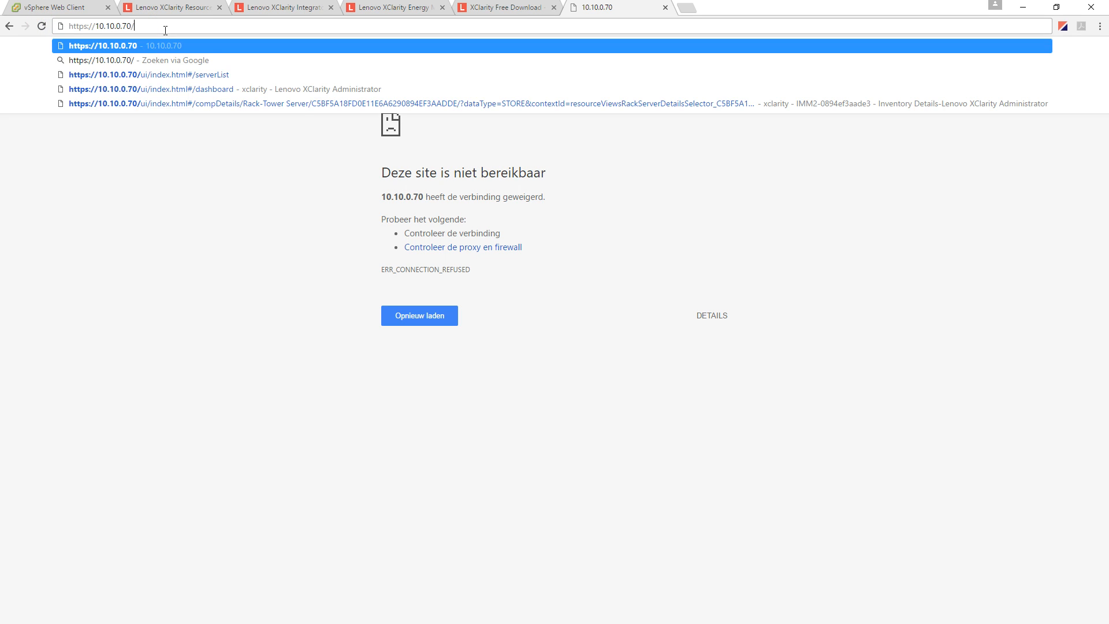
text(ui.login.)
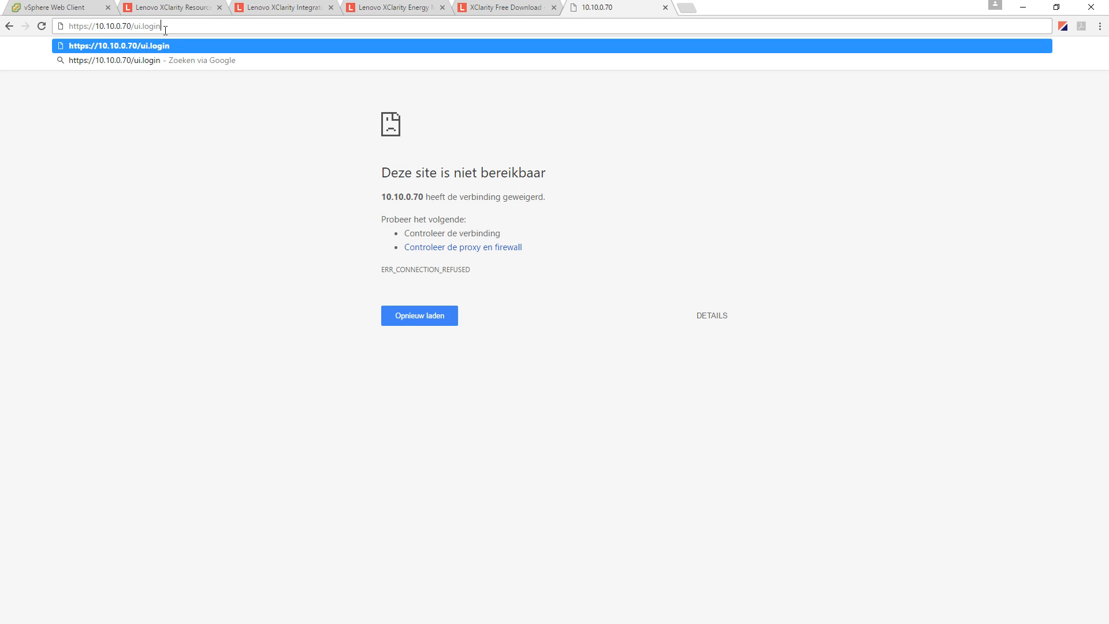
text(html)
key(Return)
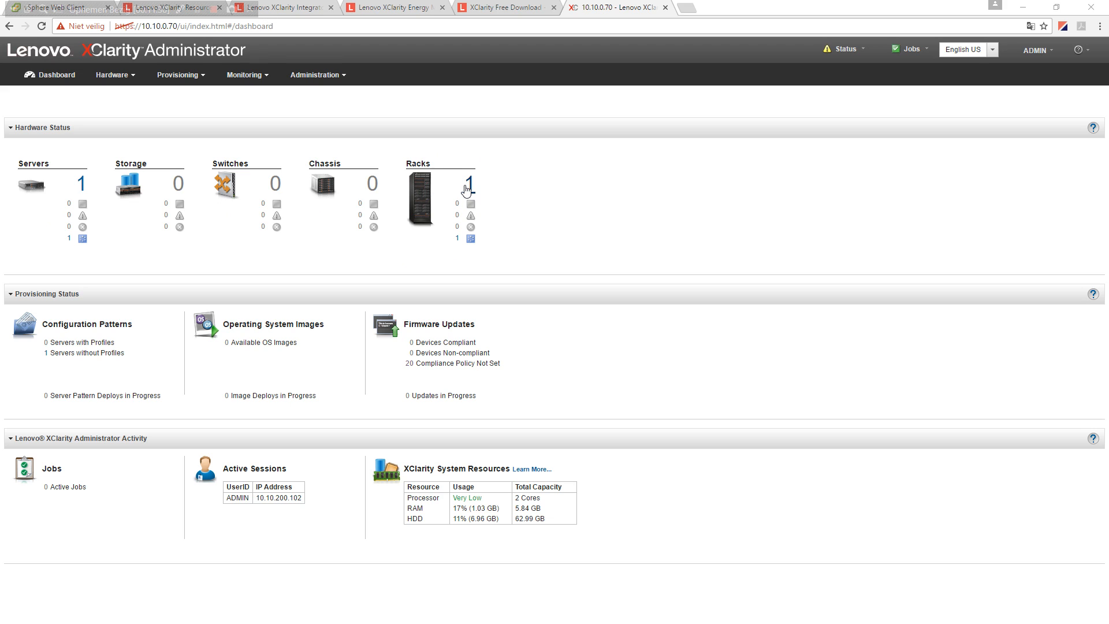
- Create an empty 25-unit rack 'test rack' at VDS Datacenter Burcht, room Datacenter room02
click(136, 76)
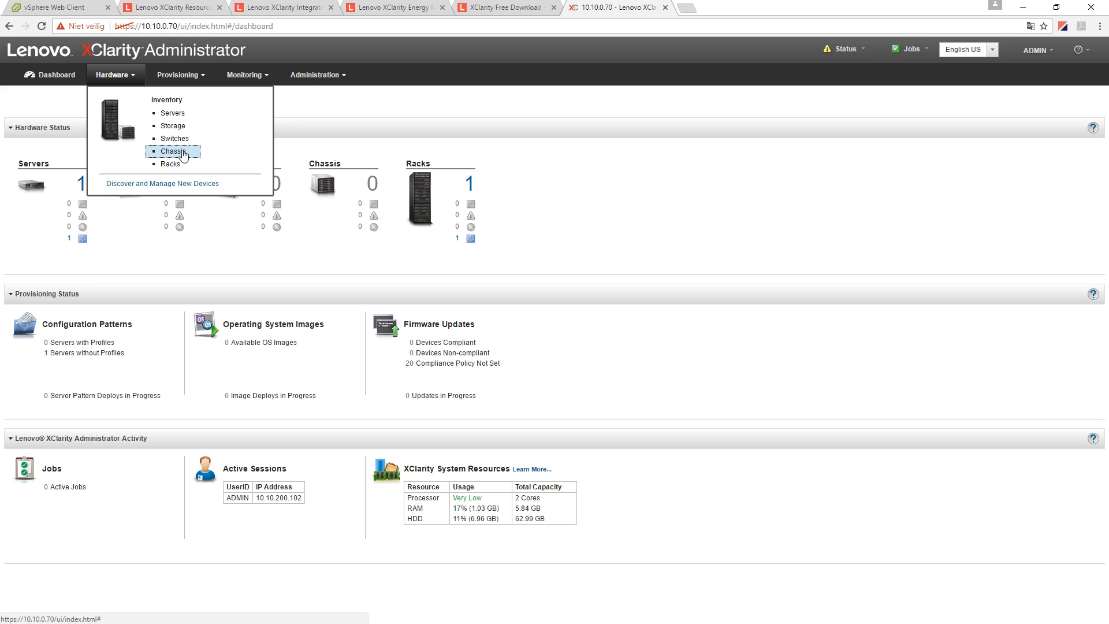
click(173, 164)
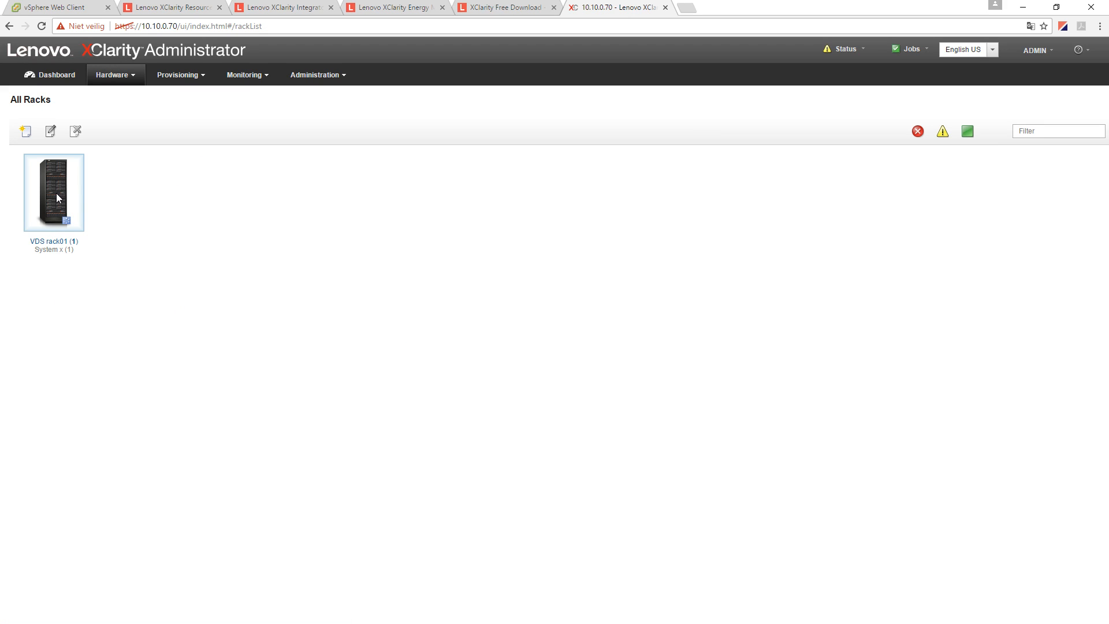
click(25, 132)
click(504, 310)
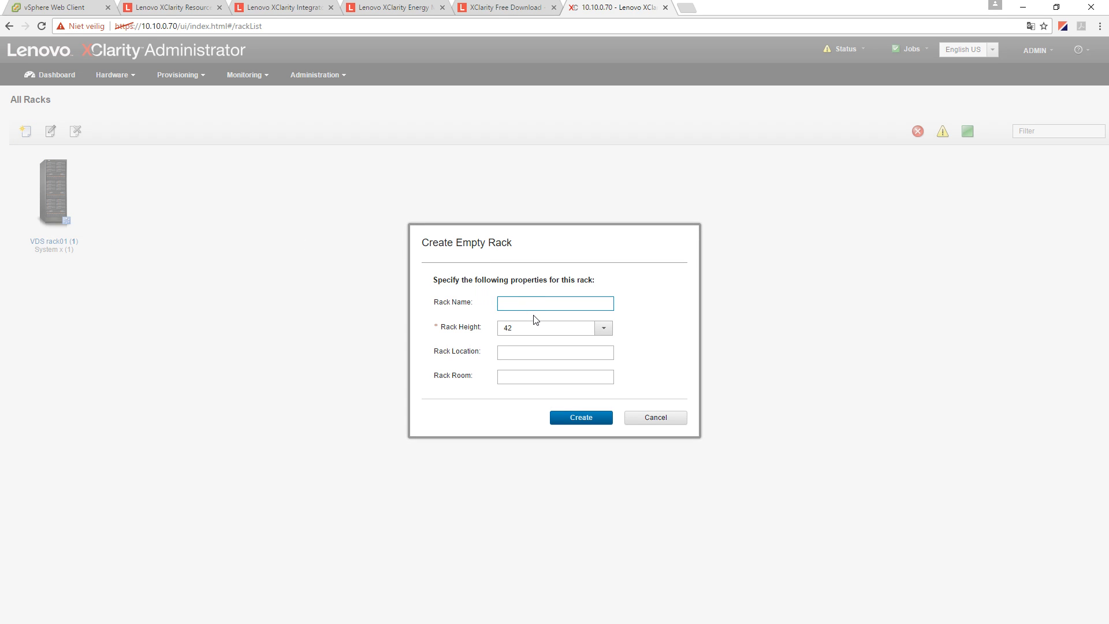
key(Tab)
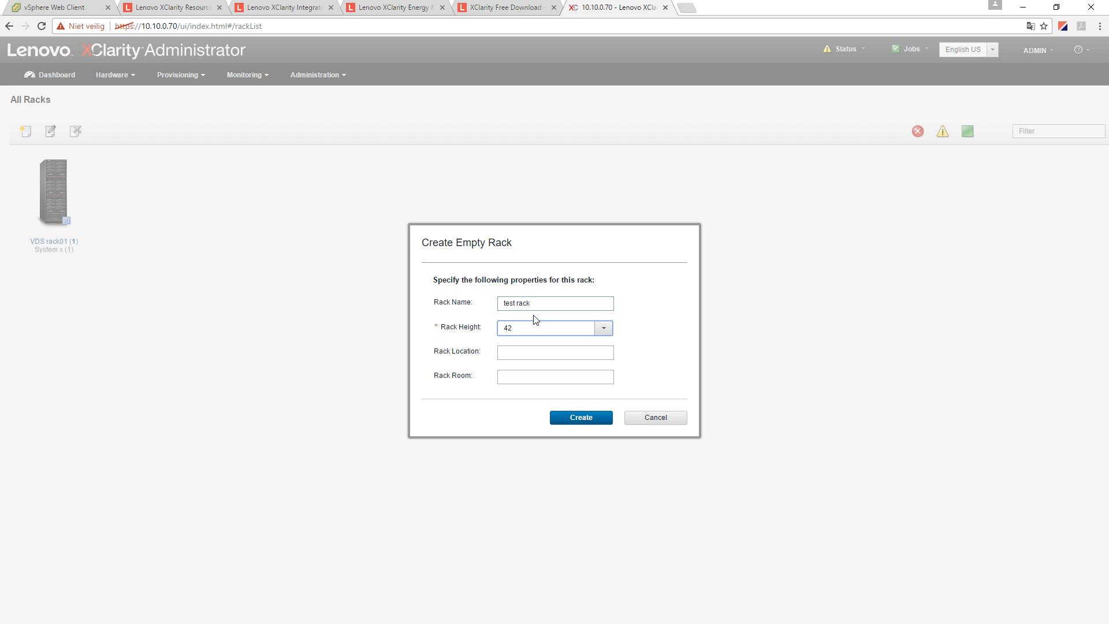
click(590, 329)
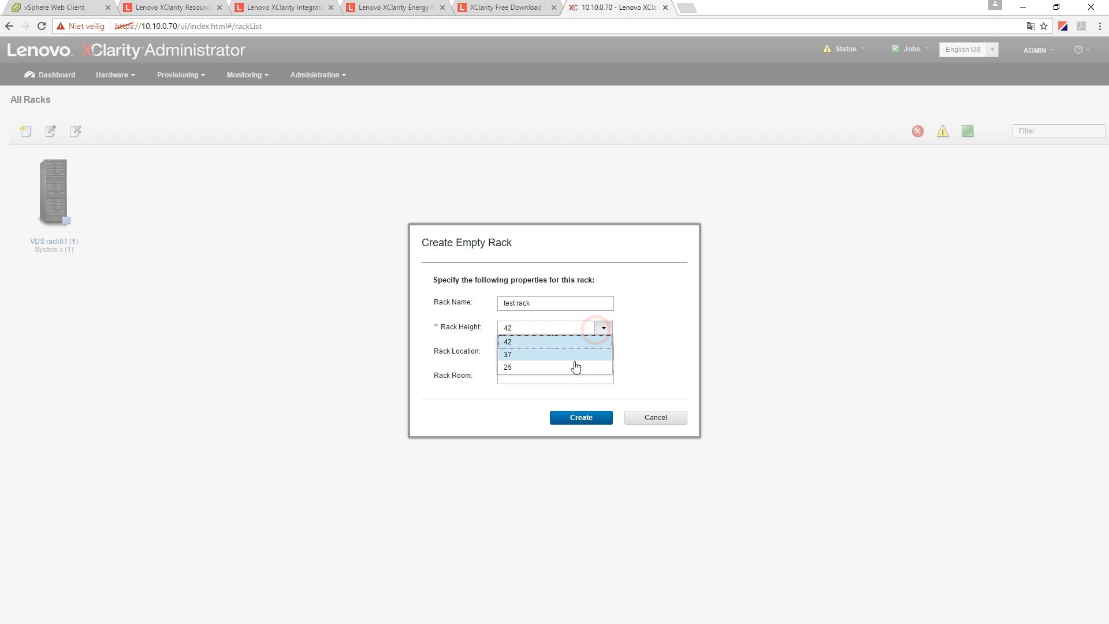
click(546, 365)
click(530, 352)
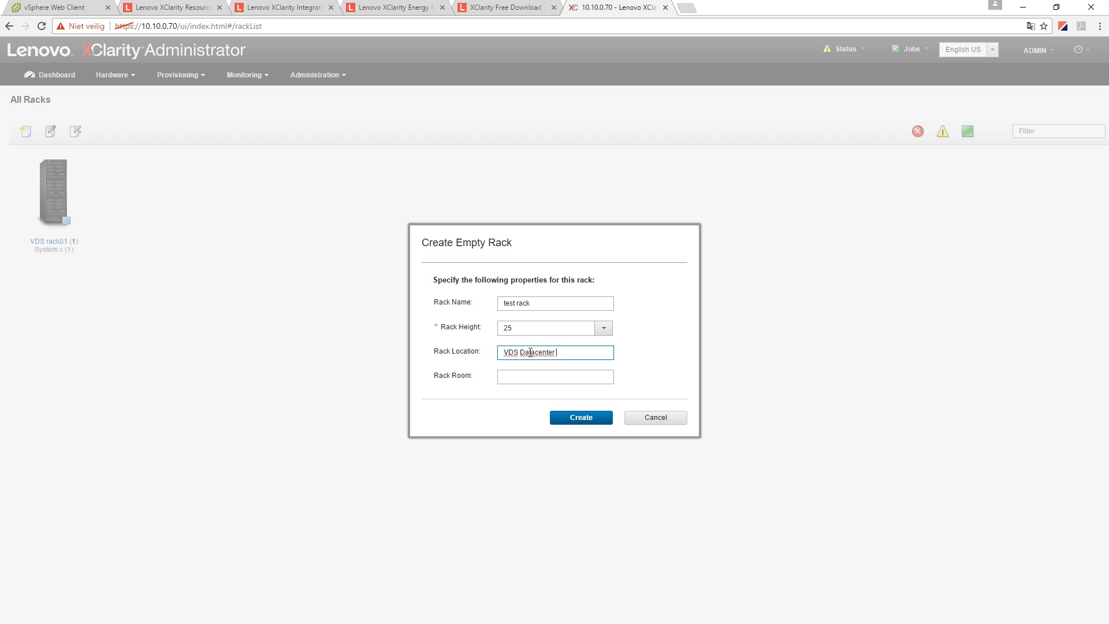
text(VDS Datacenter Burcht)
key(Tab)
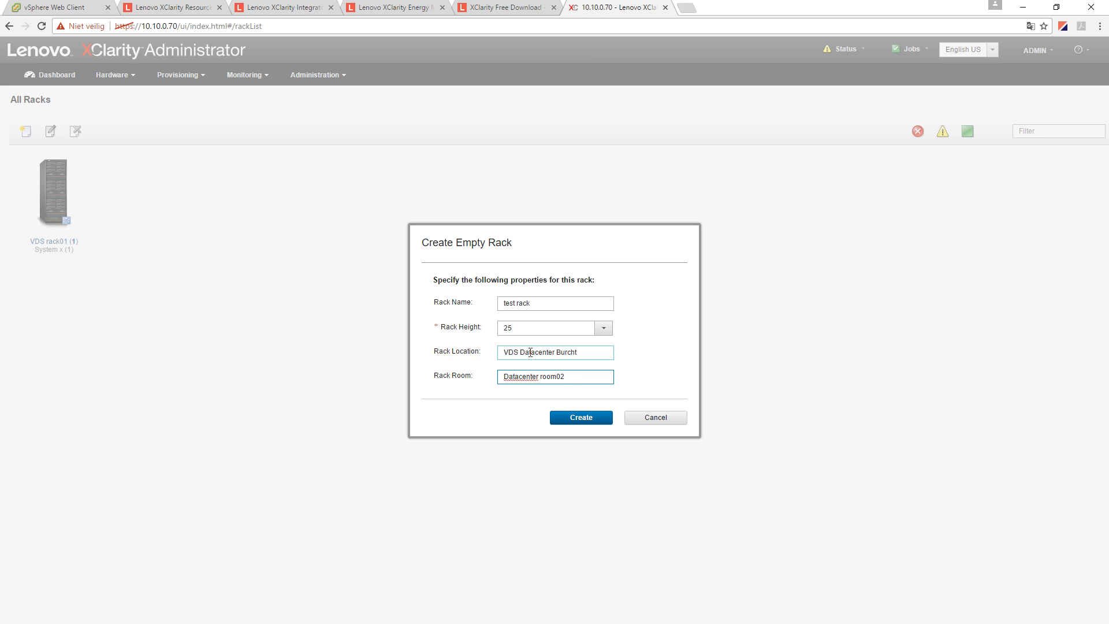
click(582, 417)
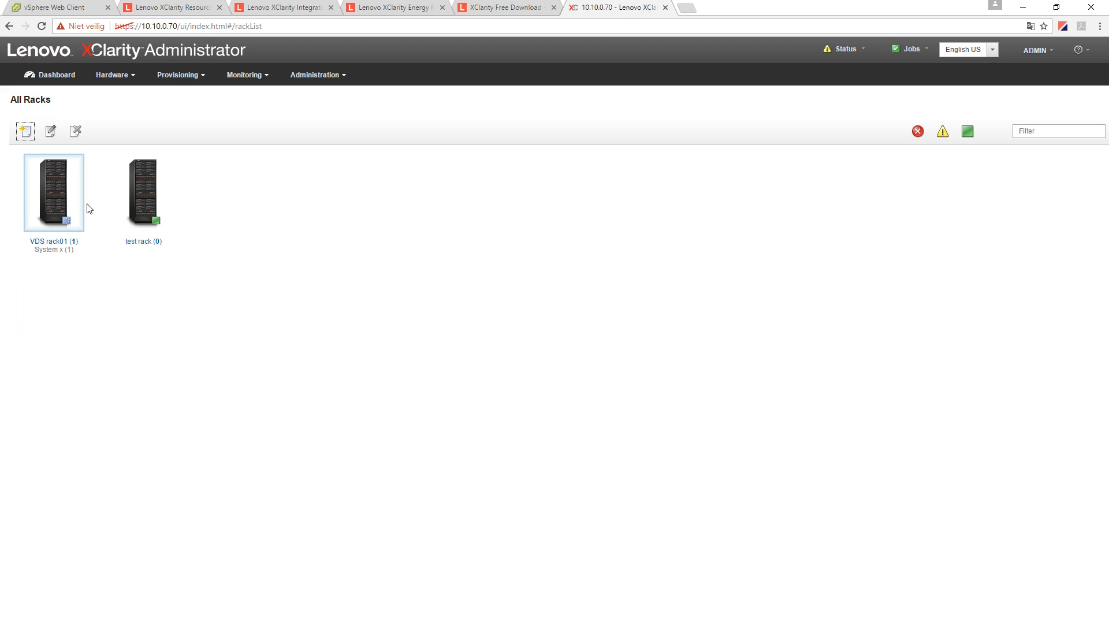
click(153, 243)
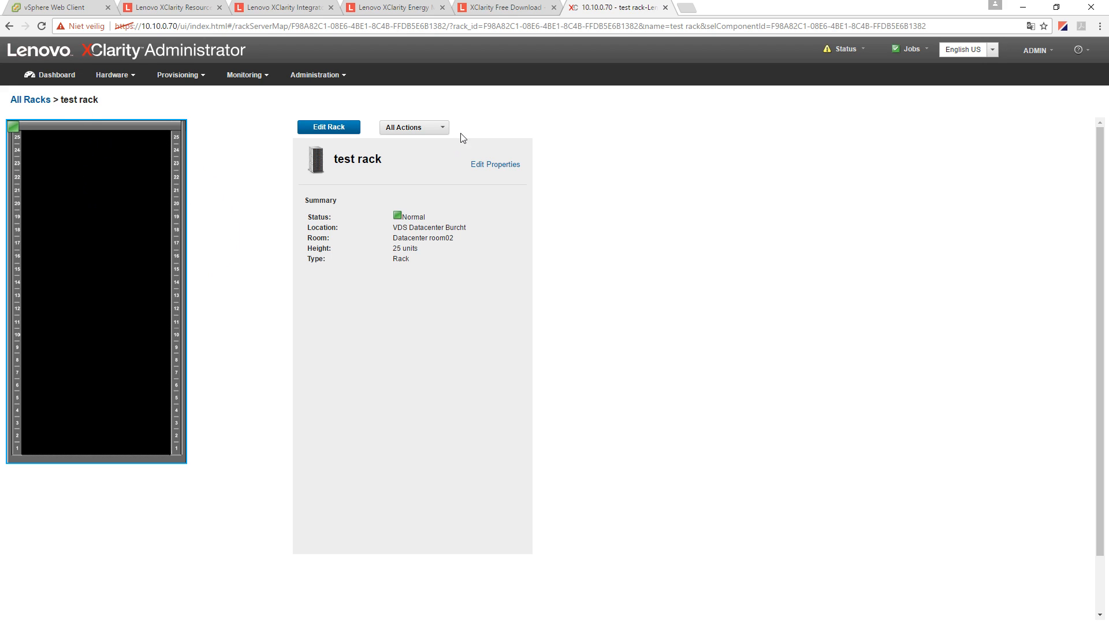
click(340, 128)
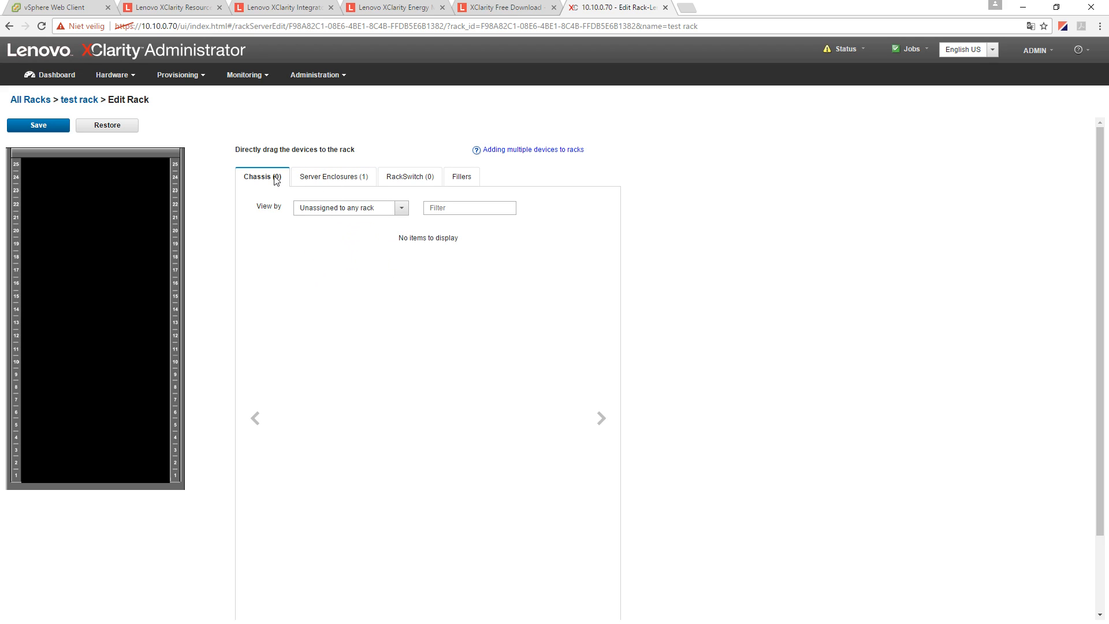
click(362, 181)
click(339, 209)
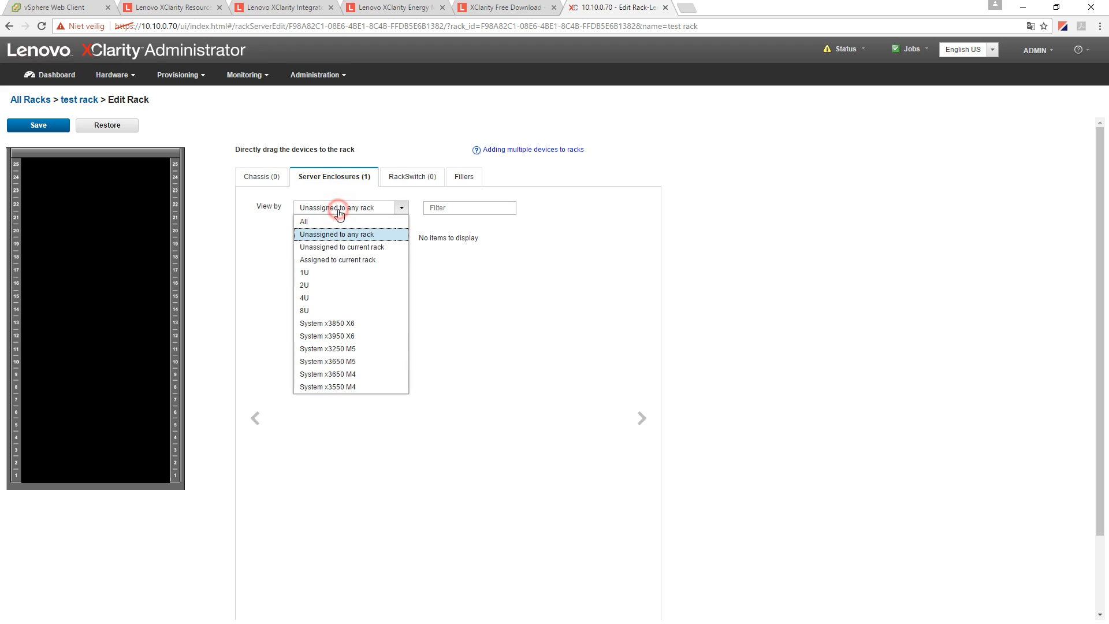
click(32, 101)
click(57, 194)
click(54, 241)
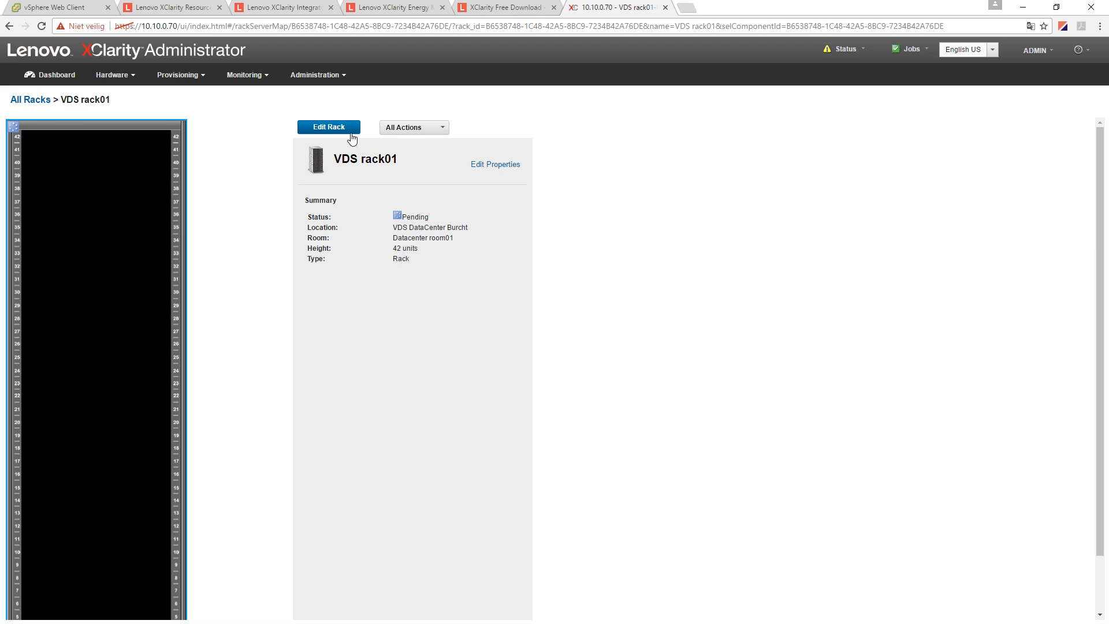
- Open VDS rack01 for editing and show its Server Enclosures
scroll(99, 393, down, 1)
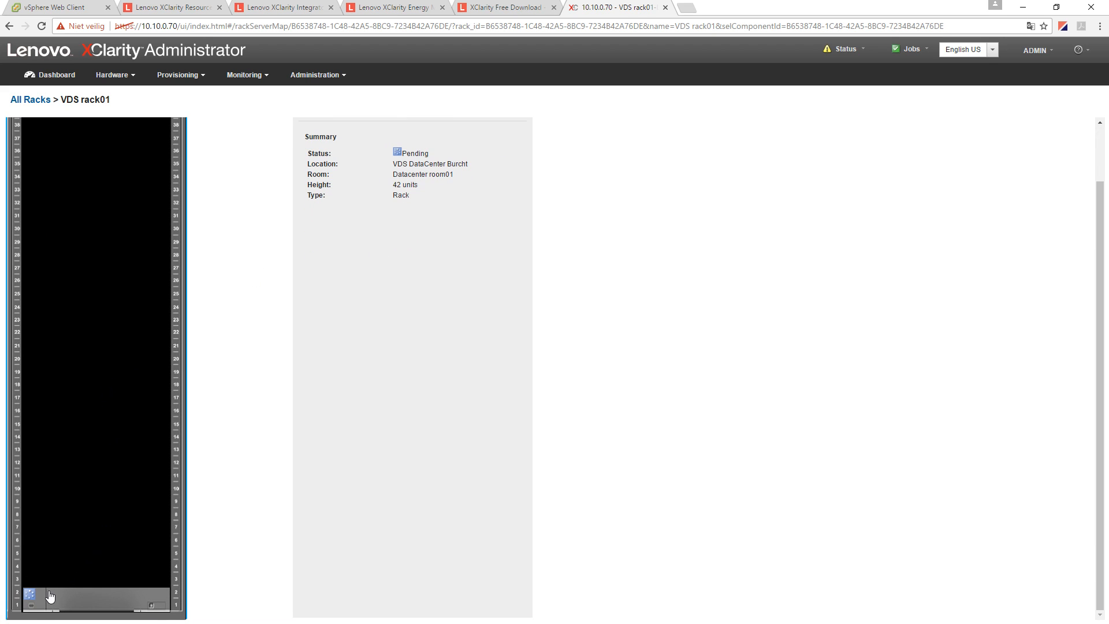
scroll(285, 463, up, 1)
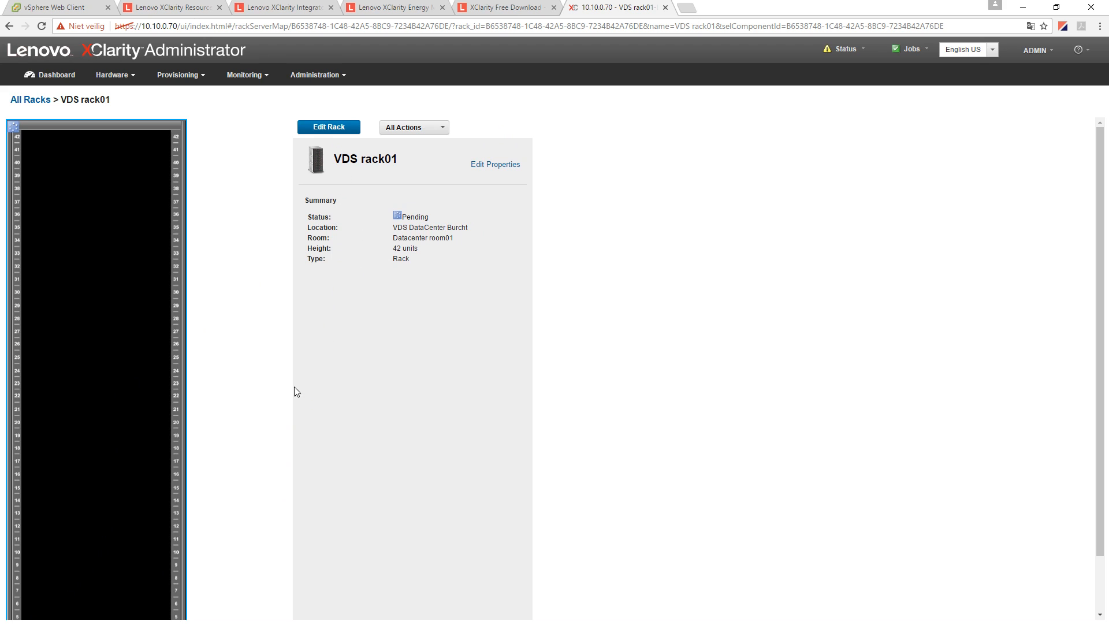
scroll(234, 445, down, 1)
scroll(67, 129, up, 1)
scroll(110, 393, down, 1)
scroll(111, 402, up, 1)
click(338, 123)
click(346, 176)
- Move server IMM2-0894ef3aade3 up to units 37–38 and save the rack layout
scroll(76, 587, down, 2)
drag(76, 586, 366, 268)
scroll(362, 313, up, 2)
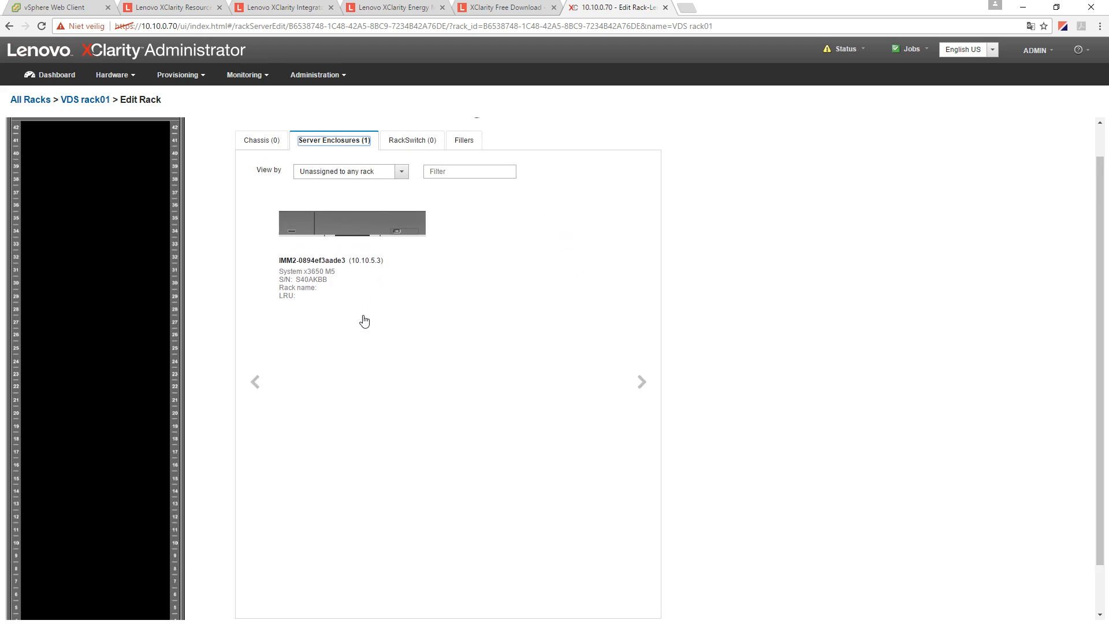
scroll(169, 369, down, 2)
scroll(168, 369, up, 2)
drag(310, 268, 42, 234)
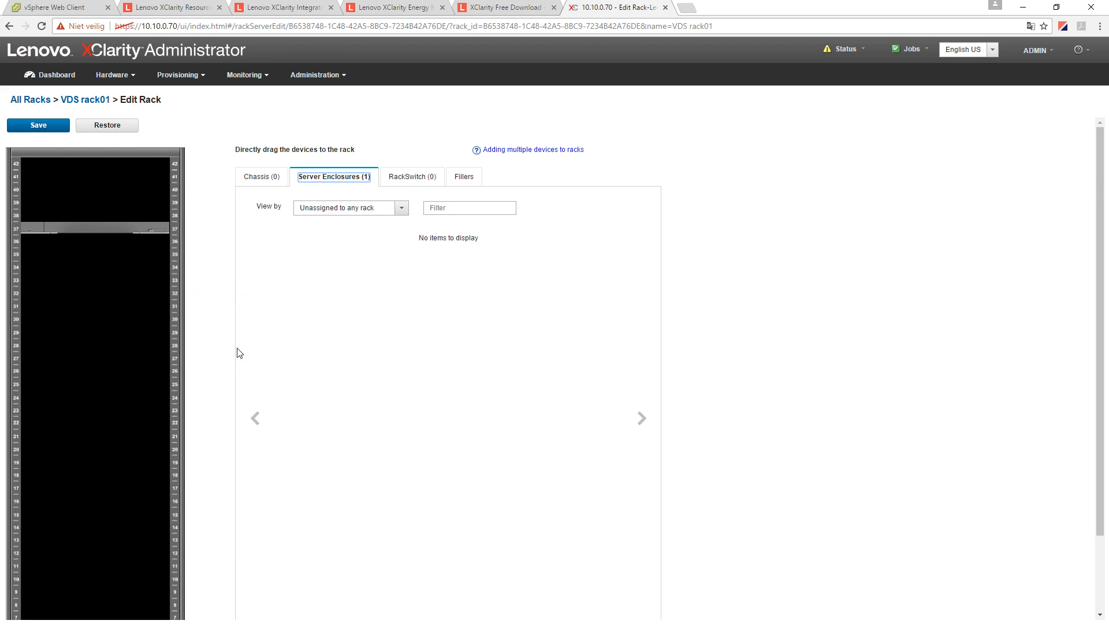
click(59, 231)
click(39, 125)
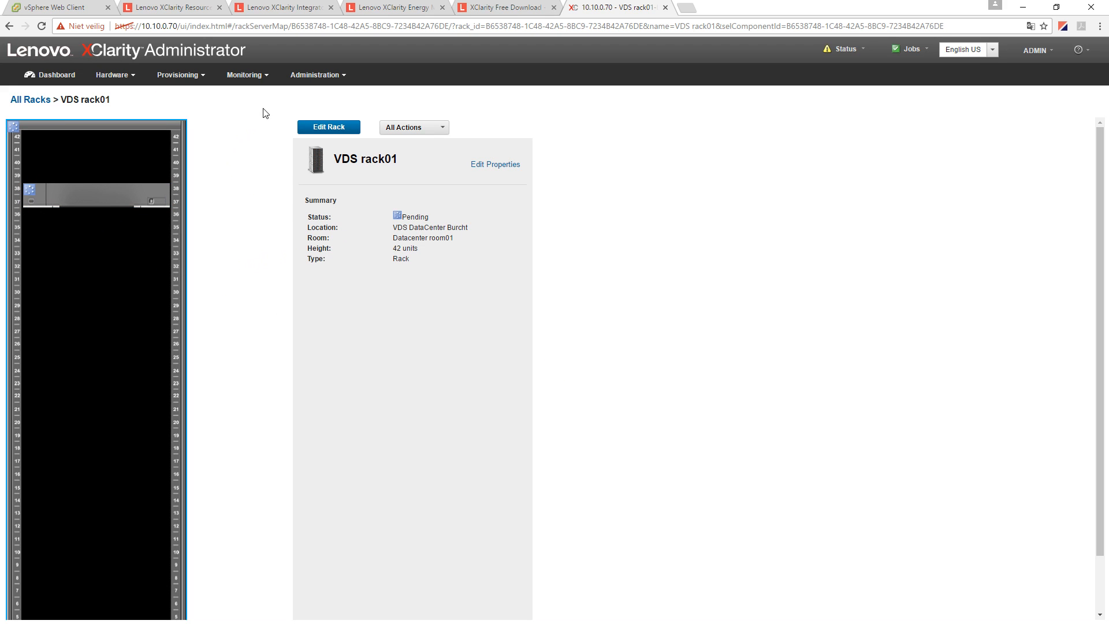
- Refresh the Update Management Server catalog and note installed version 1.1.0
click(332, 82)
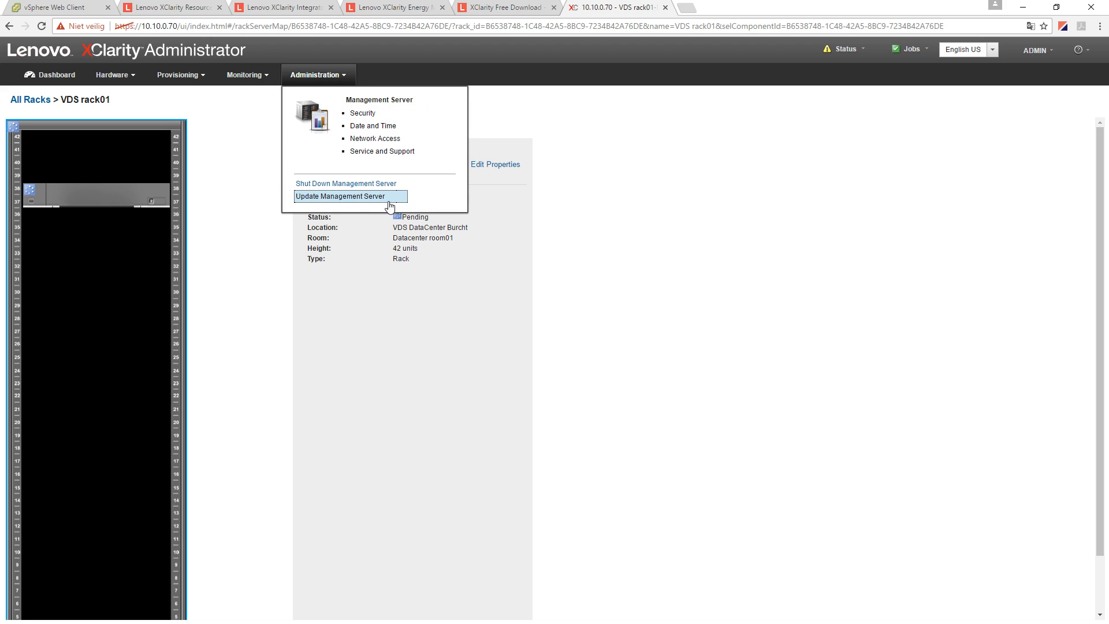
click(358, 199)
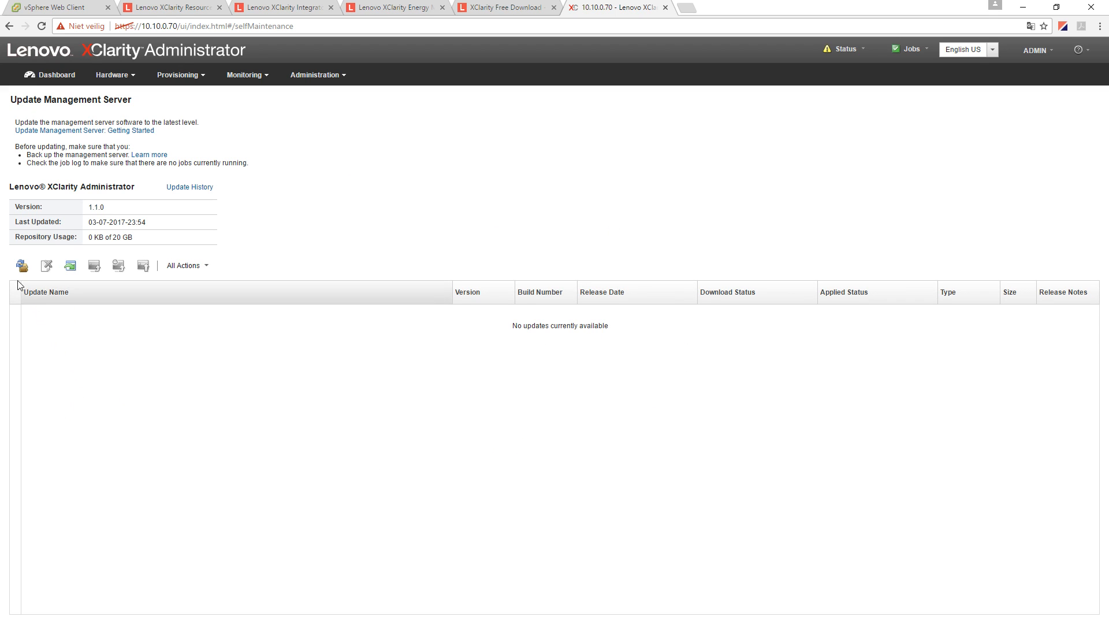
click(22, 266)
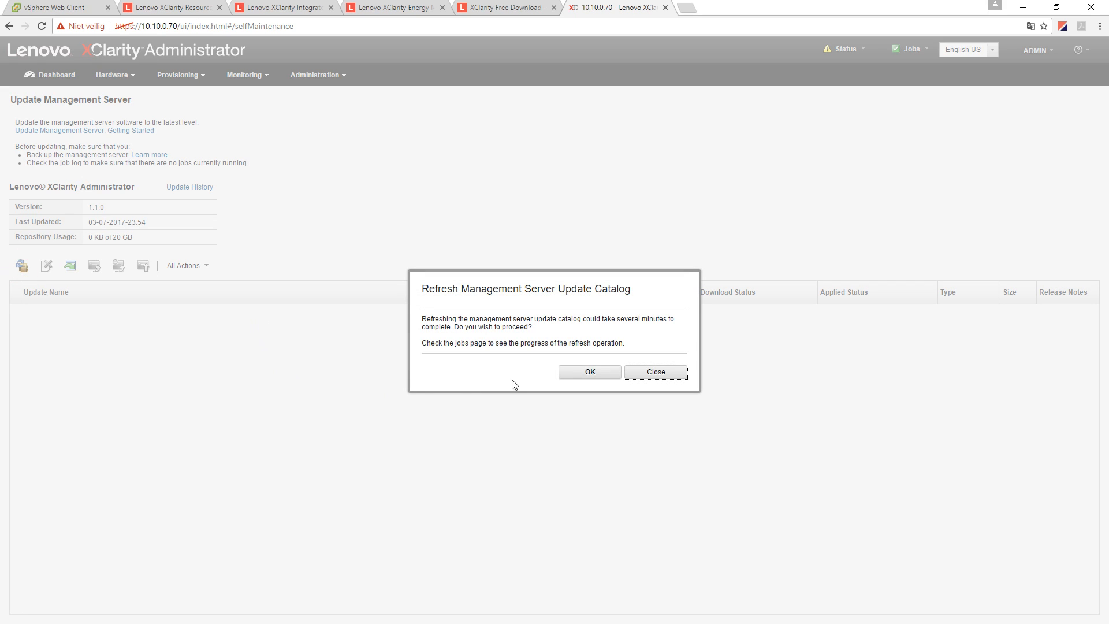
drag(617, 321, 663, 320)
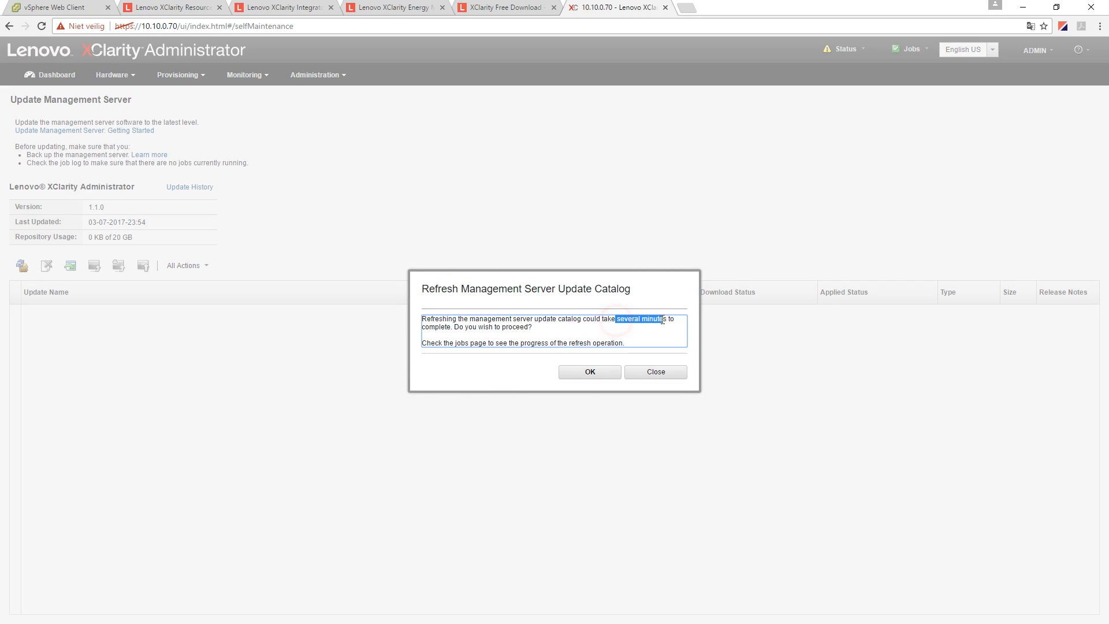
click(592, 374)
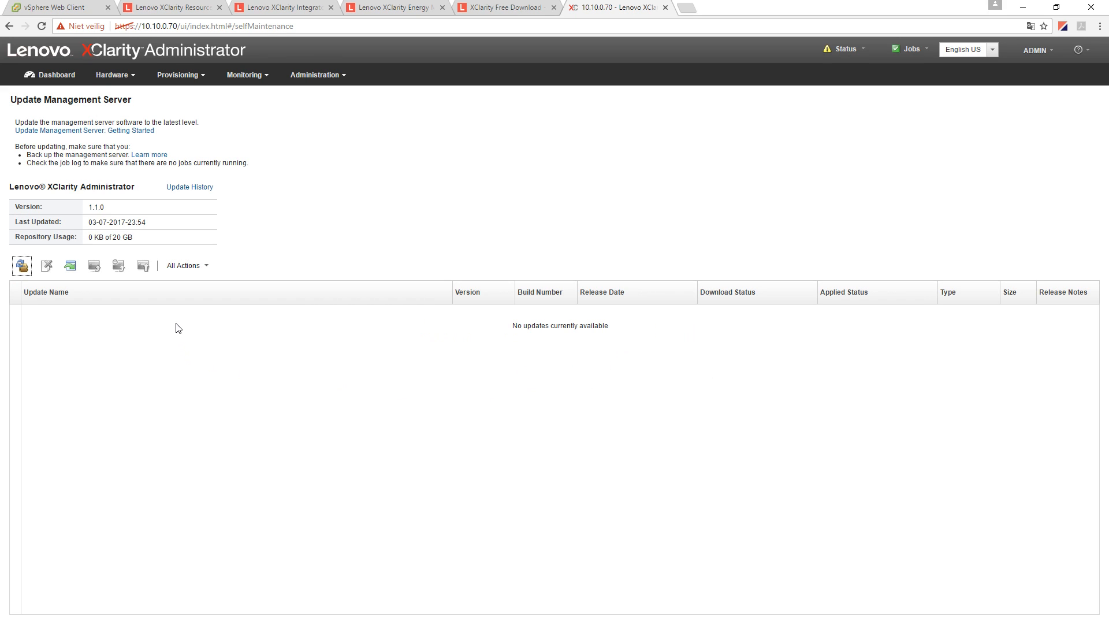
double_click(91, 208)
- Check the build number in Help > About, then close it
click(1079, 52)
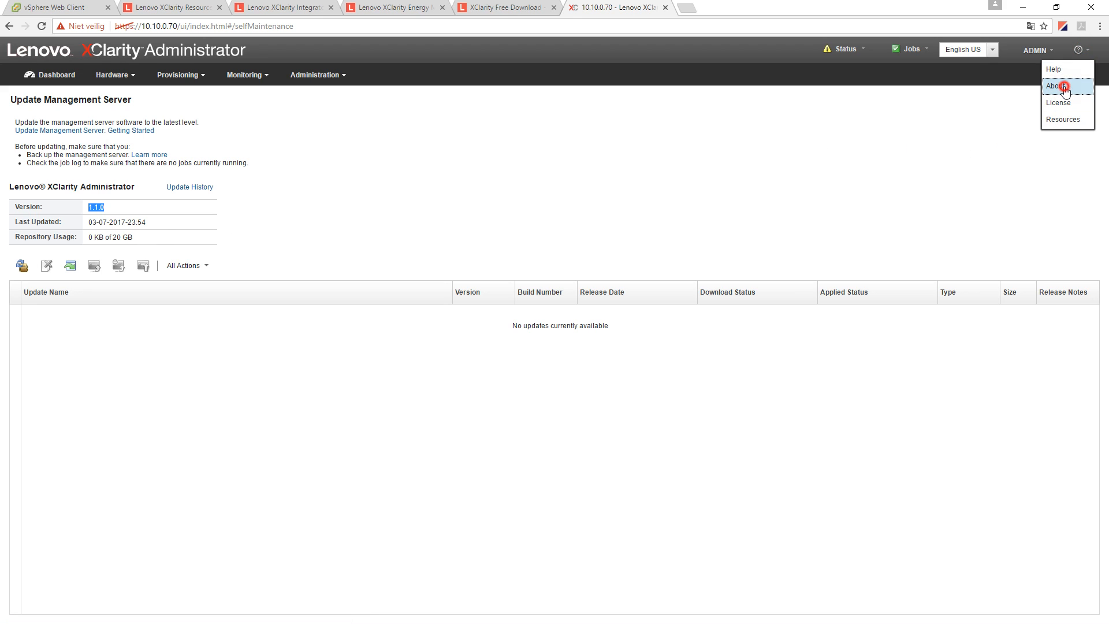
click(1064, 88)
drag(444, 311, 459, 305)
click(652, 446)
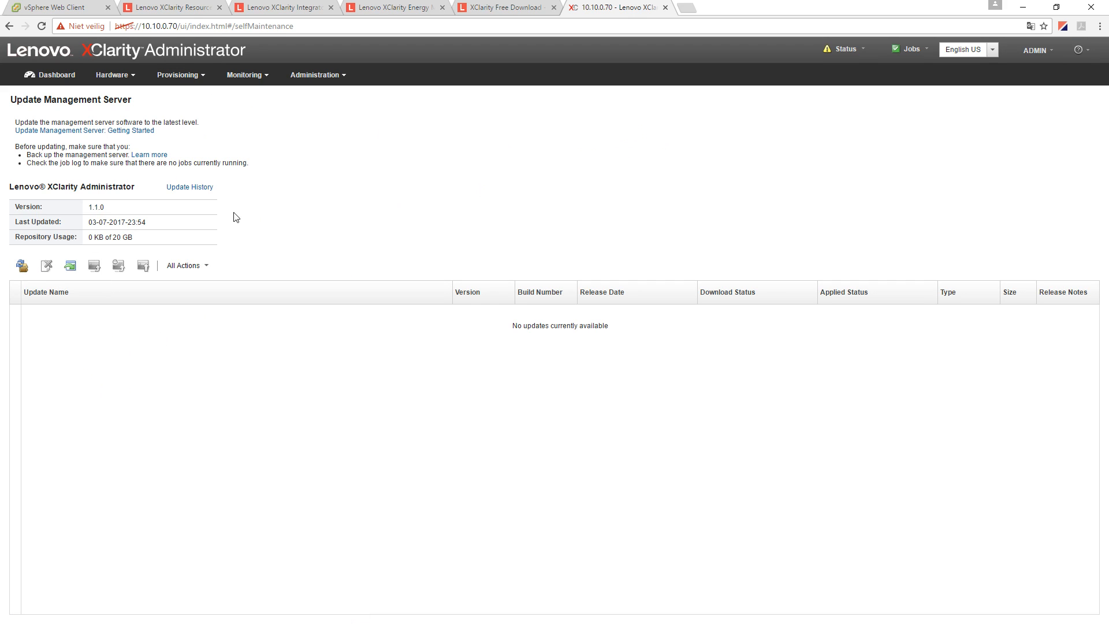
click(314, 75)
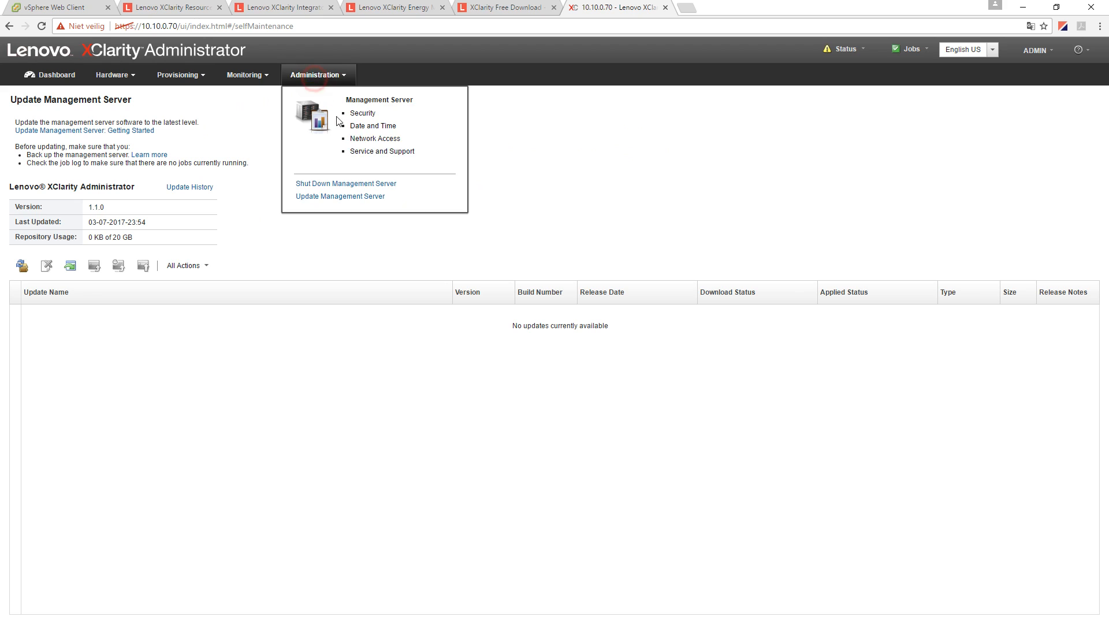
click(340, 196)
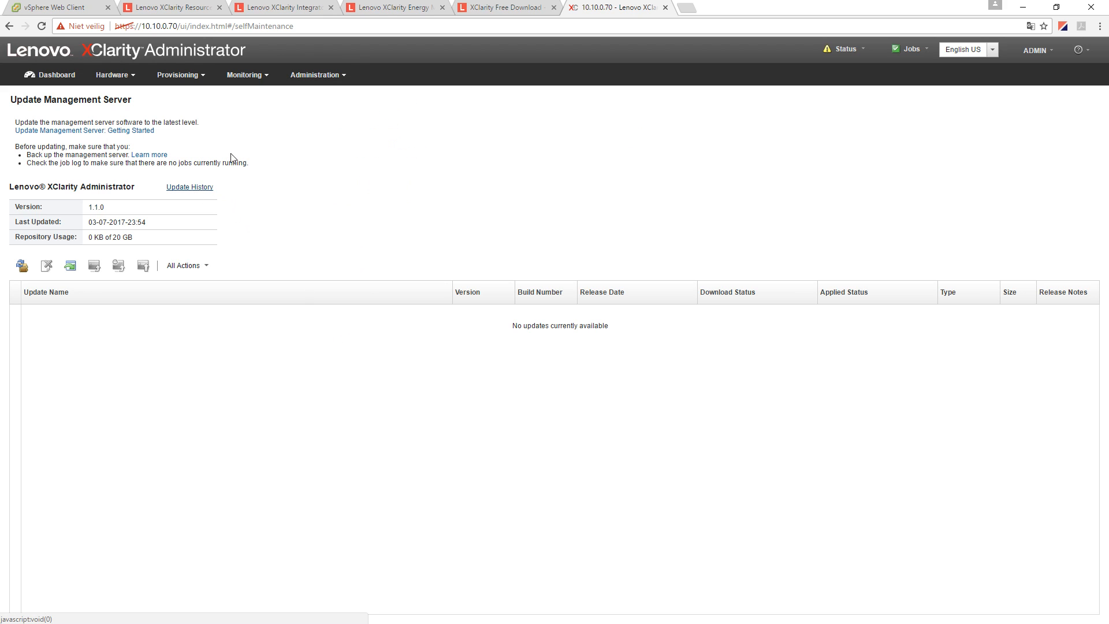
click(254, 76)
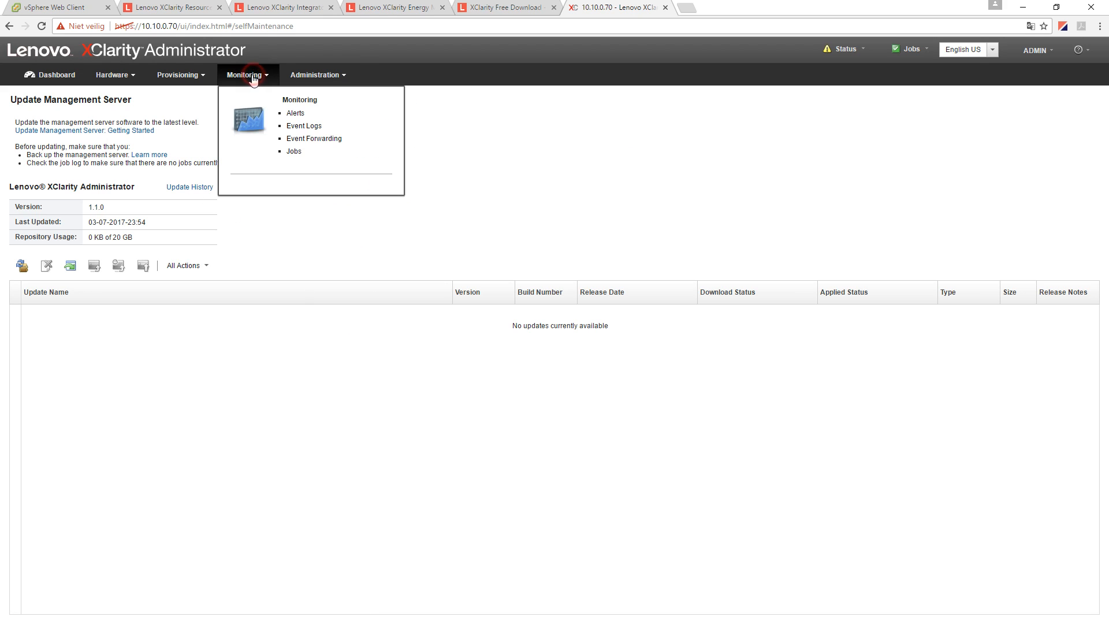
click(296, 113)
click(324, 75)
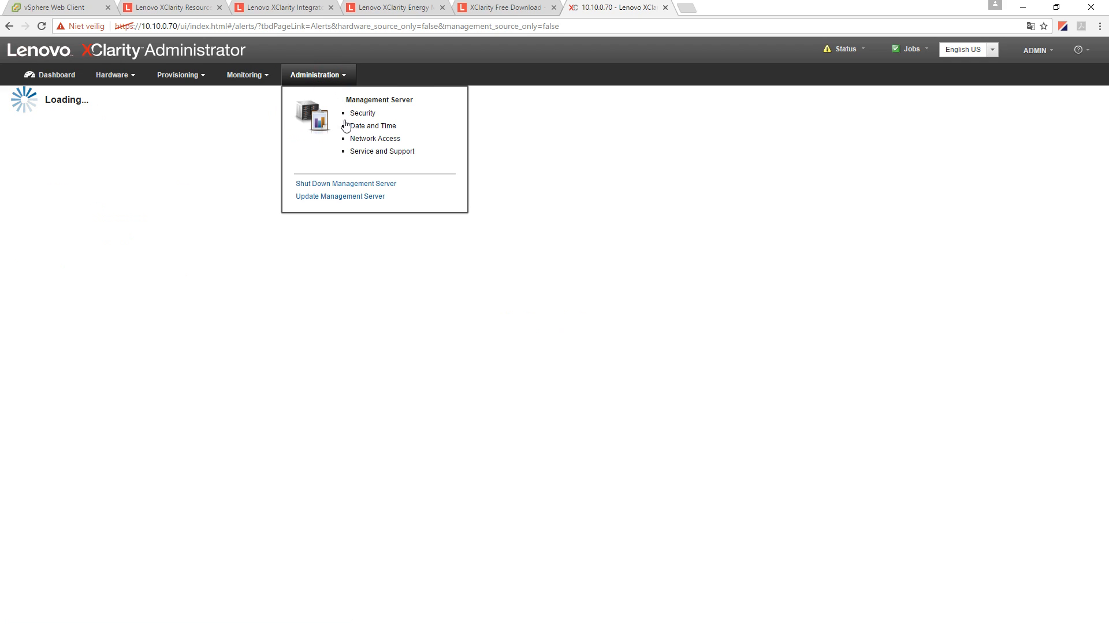
click(347, 195)
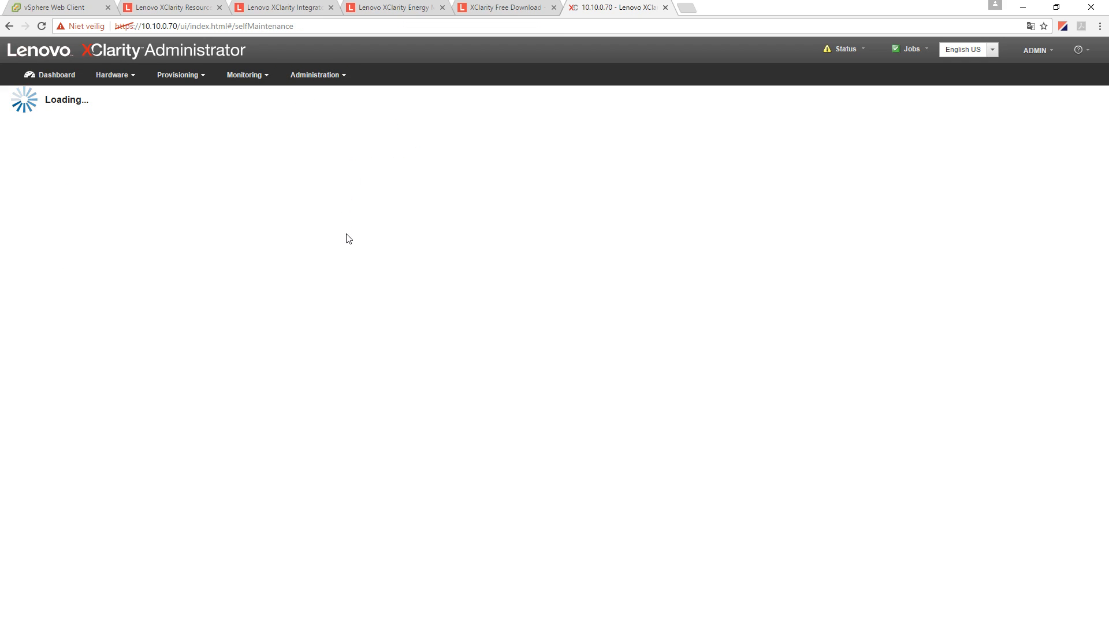
click(333, 82)
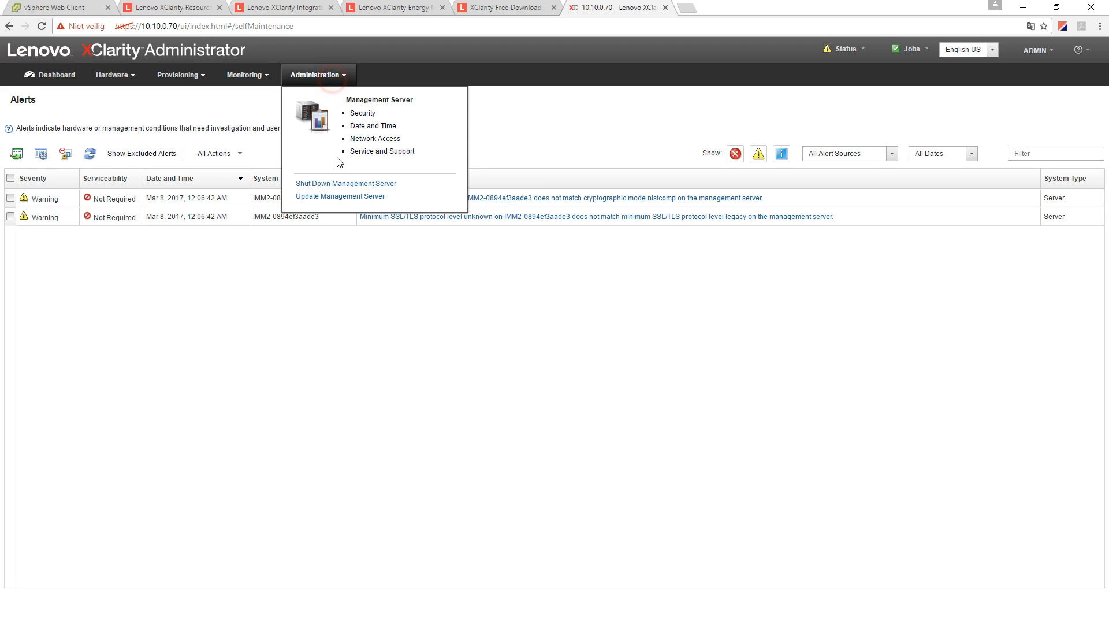
click(325, 195)
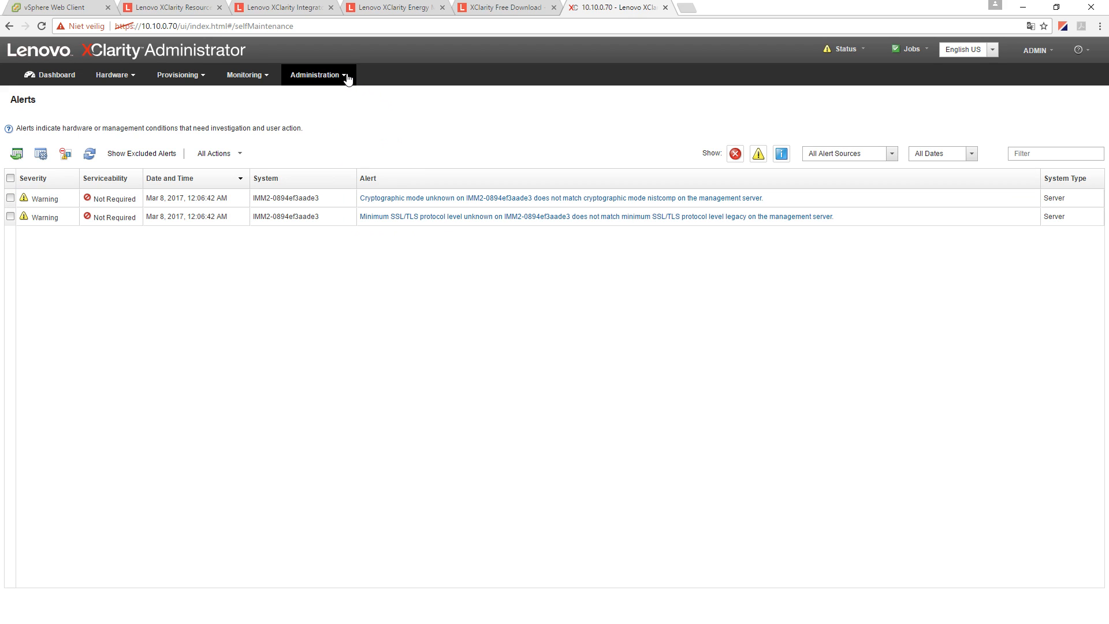
click(348, 79)
click(333, 192)
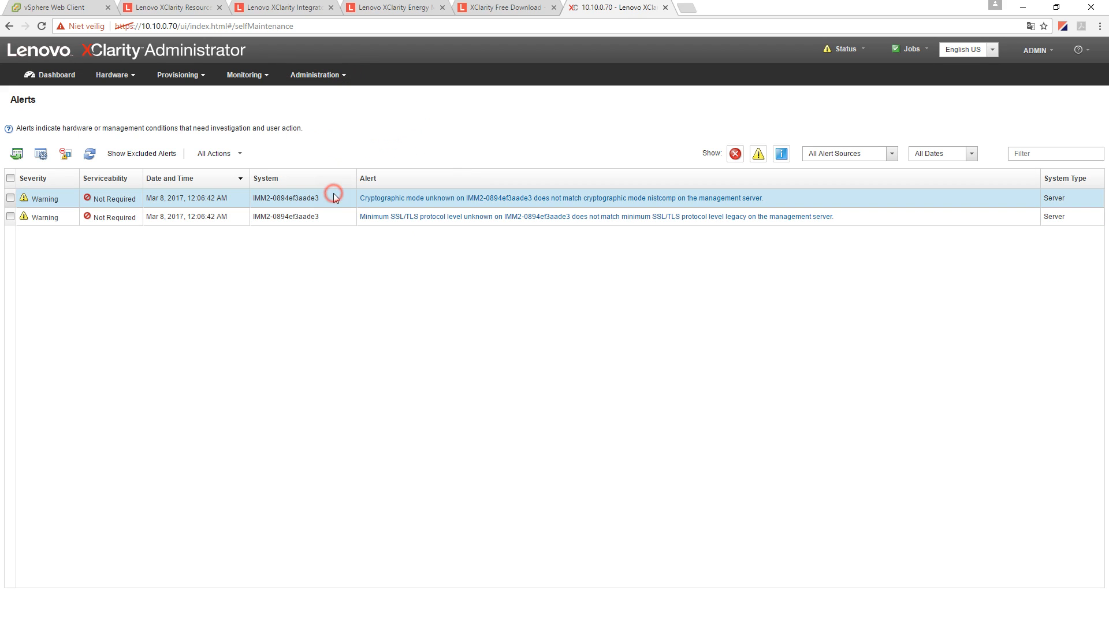
click(49, 80)
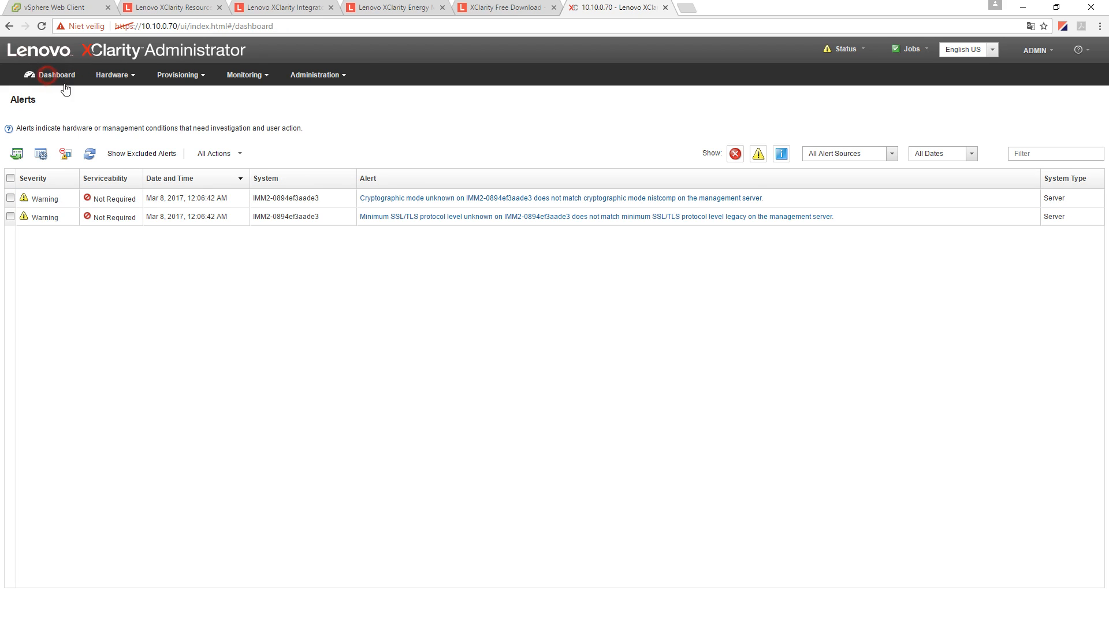
click(318, 80)
click(333, 196)
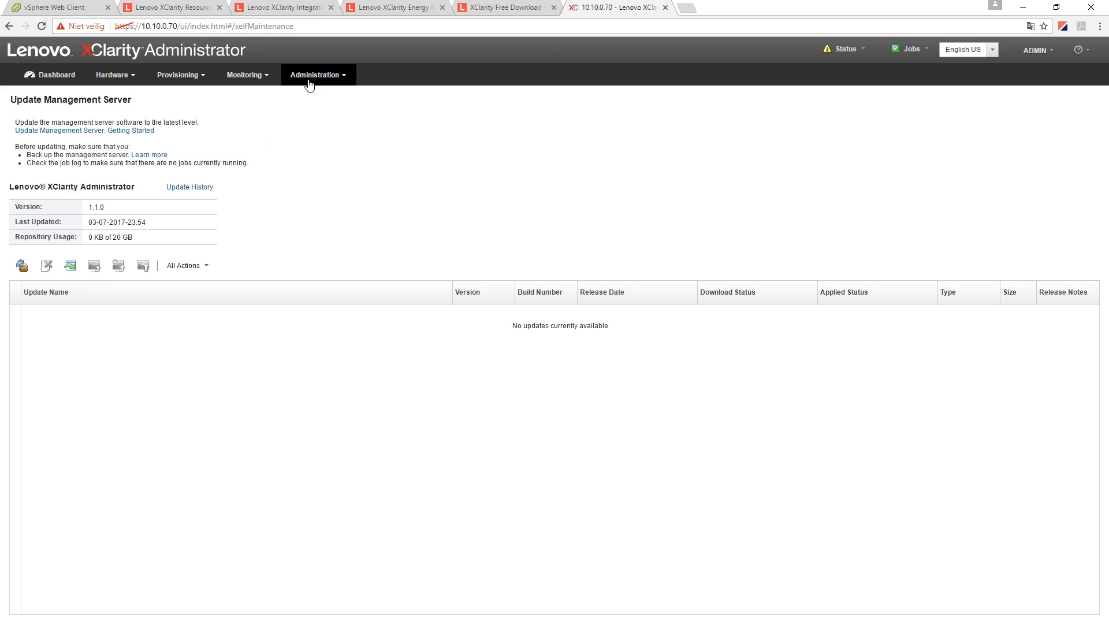
- In the firmware updates repository, refresh the catalog for the Lenovo System x3650 M5 8871 only
click(244, 86)
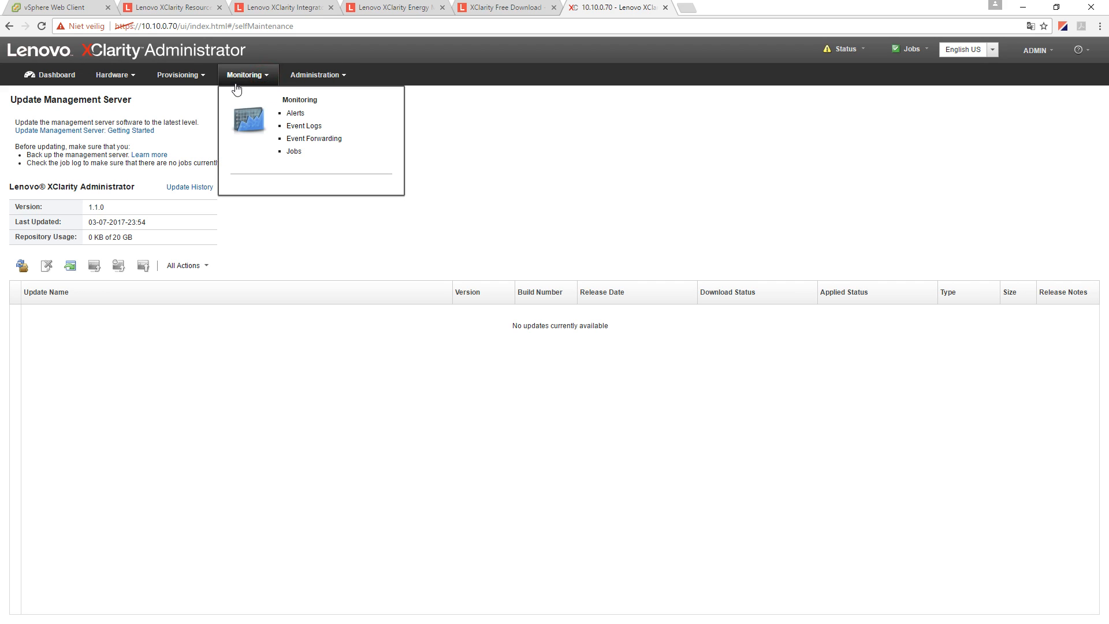
mouse_move(203, 83)
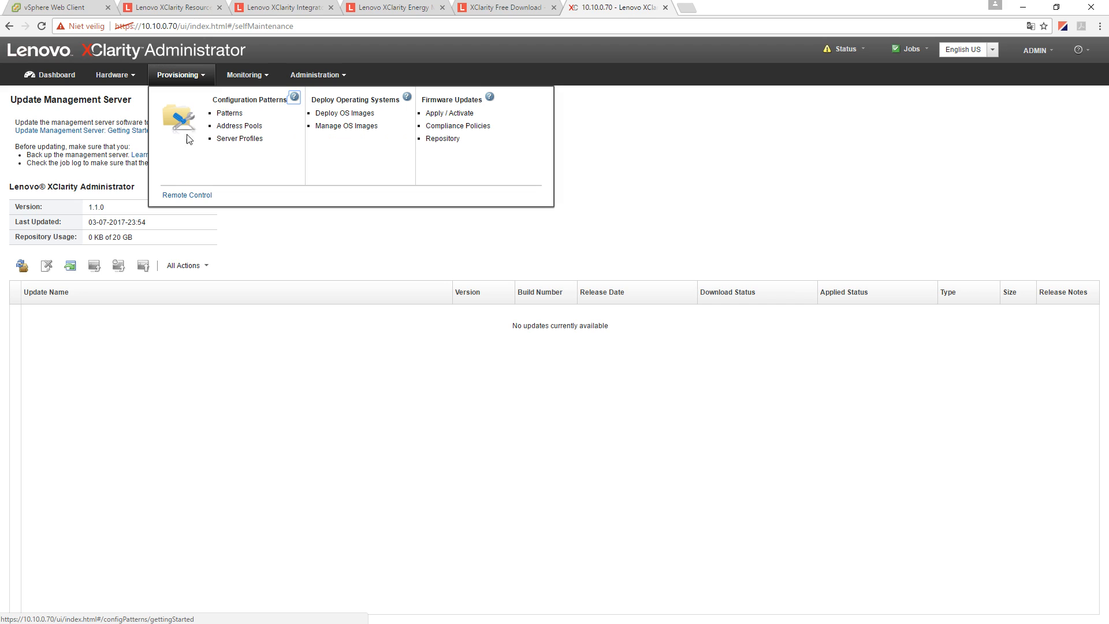
click(450, 141)
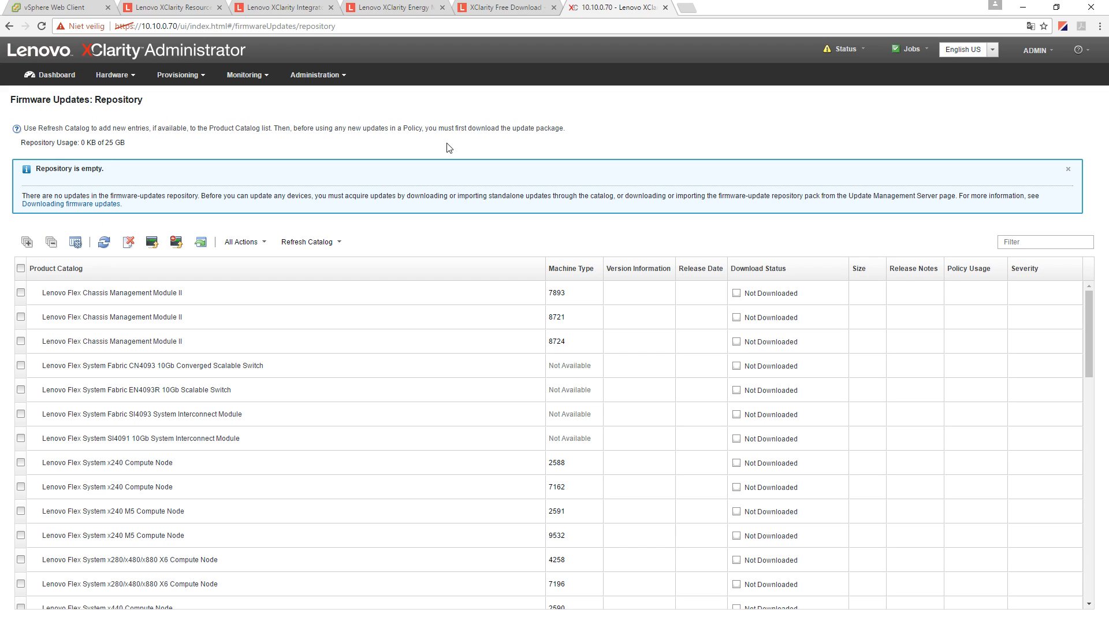
scroll(145, 414, down, 2)
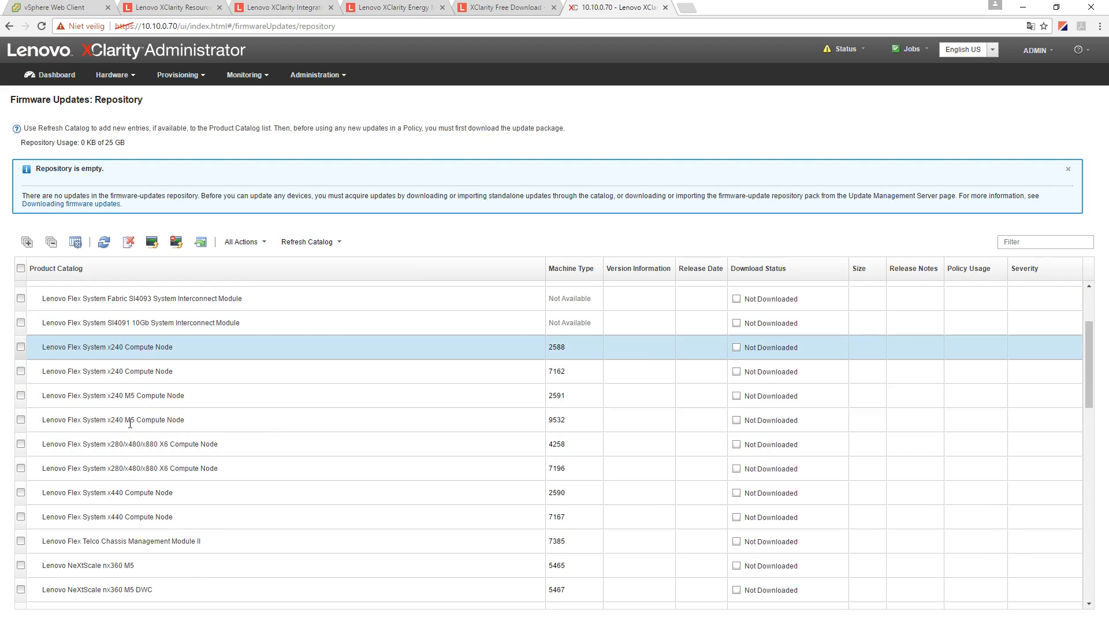
scroll(252, 462, down, 3)
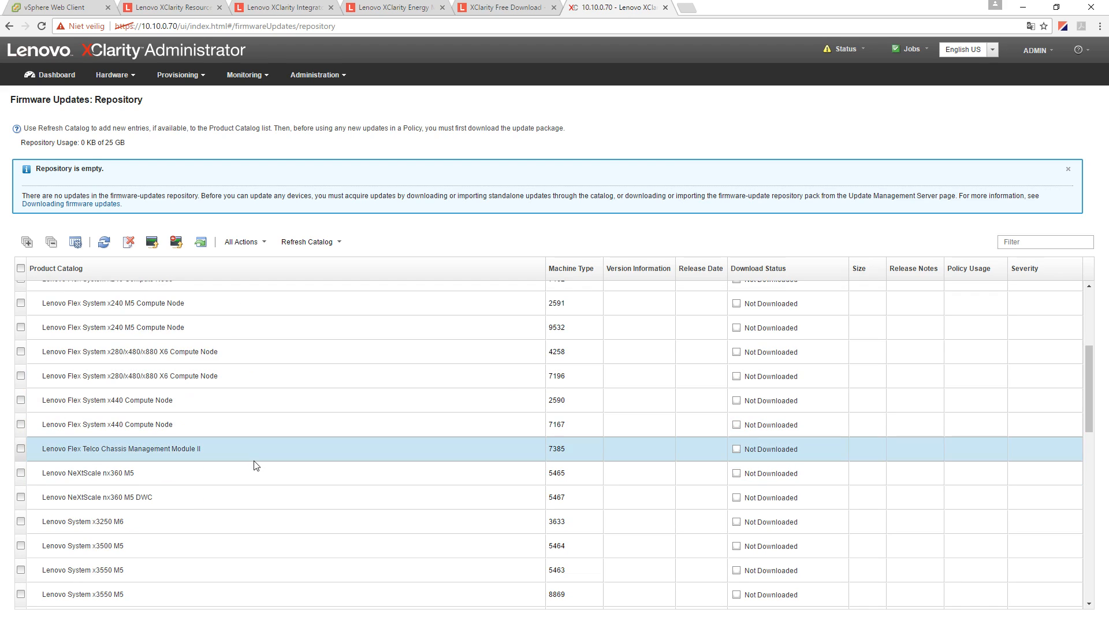
click(21, 574)
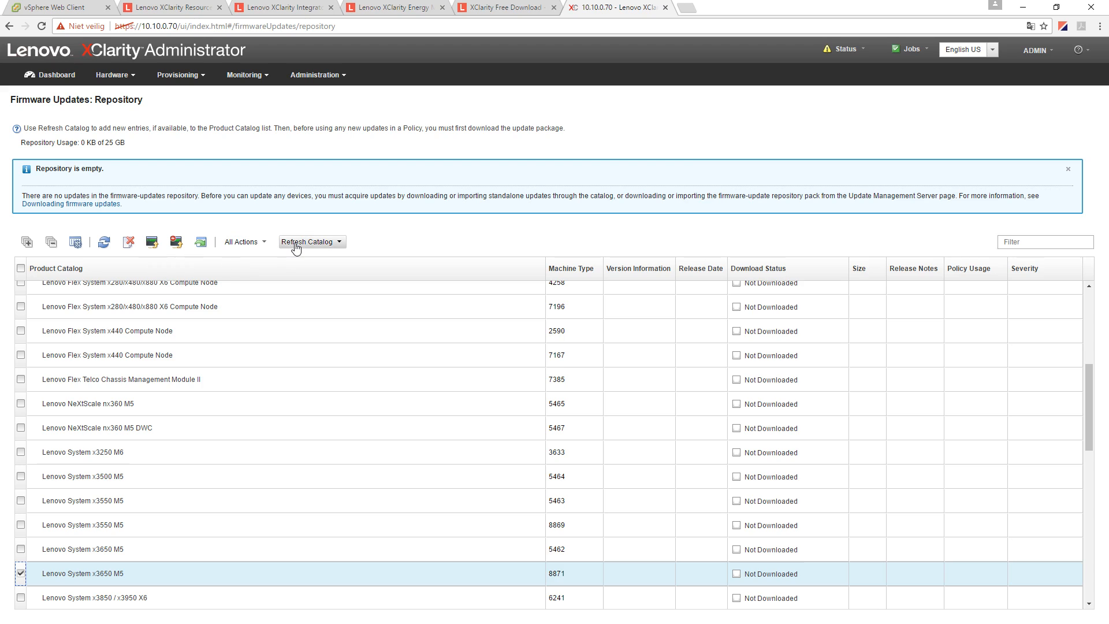
click(321, 243)
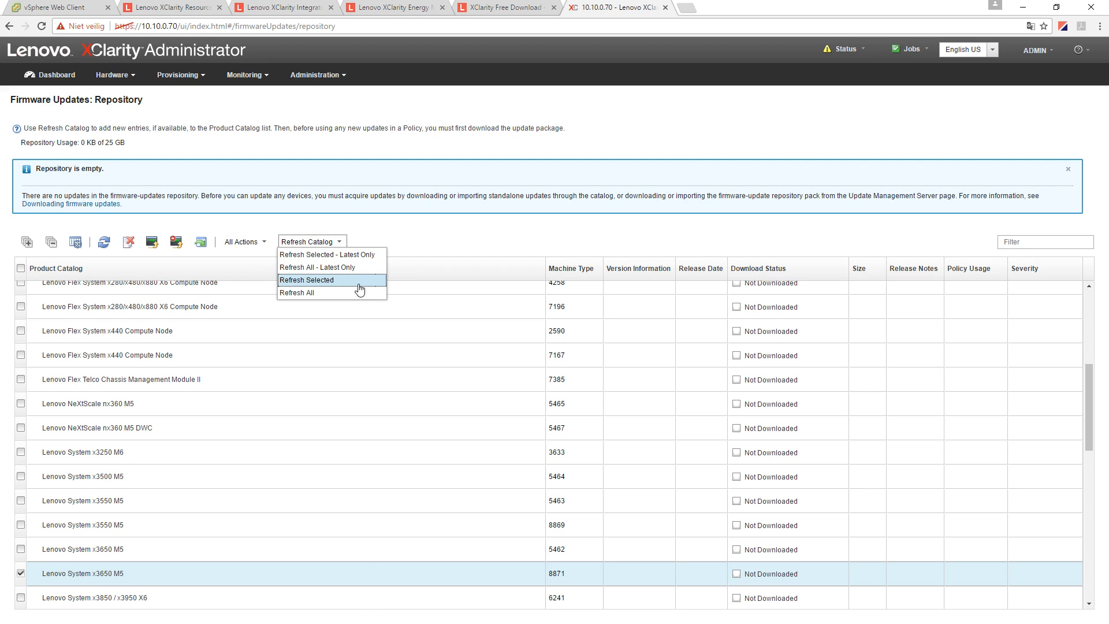
click(311, 285)
click(581, 362)
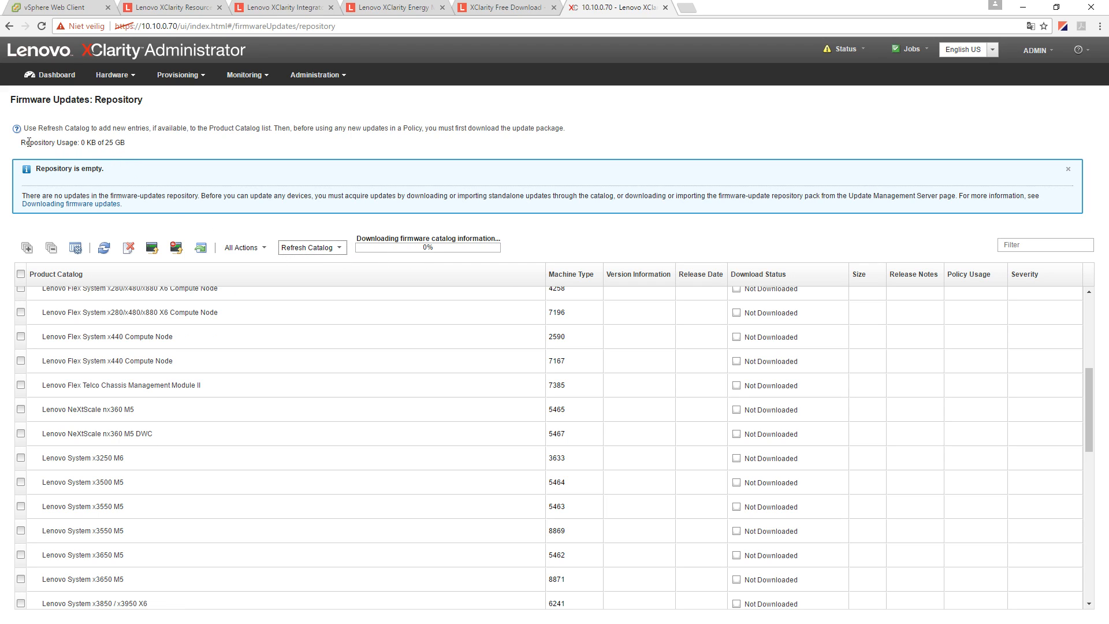
- Review the repository usage figures, 0 KB used of 25 GB
drag(21, 140, 76, 149)
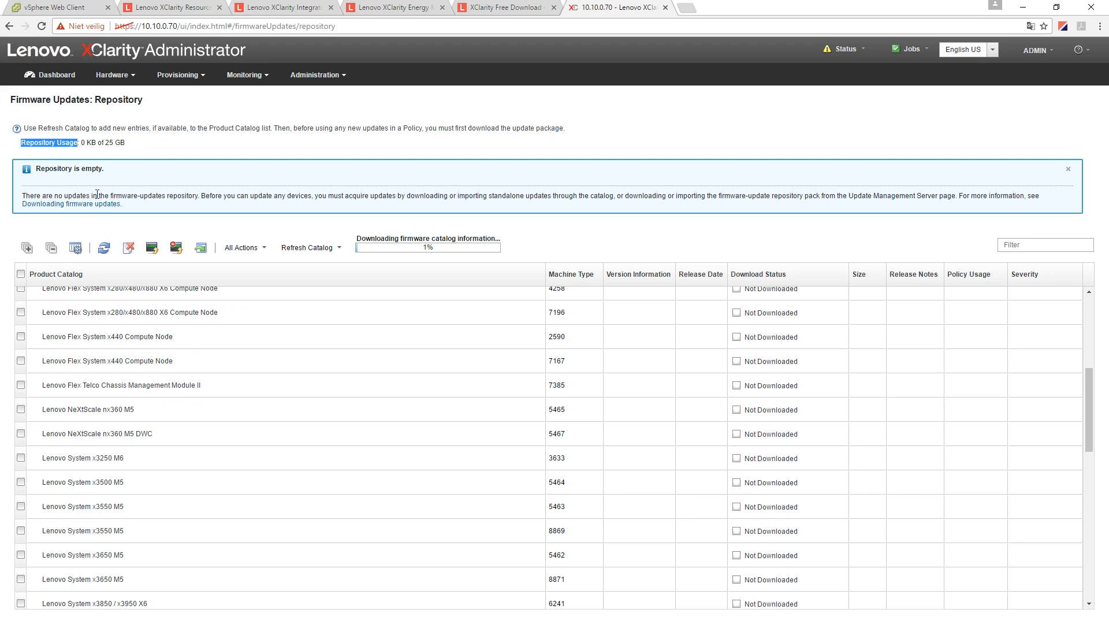
double_click(106, 147)
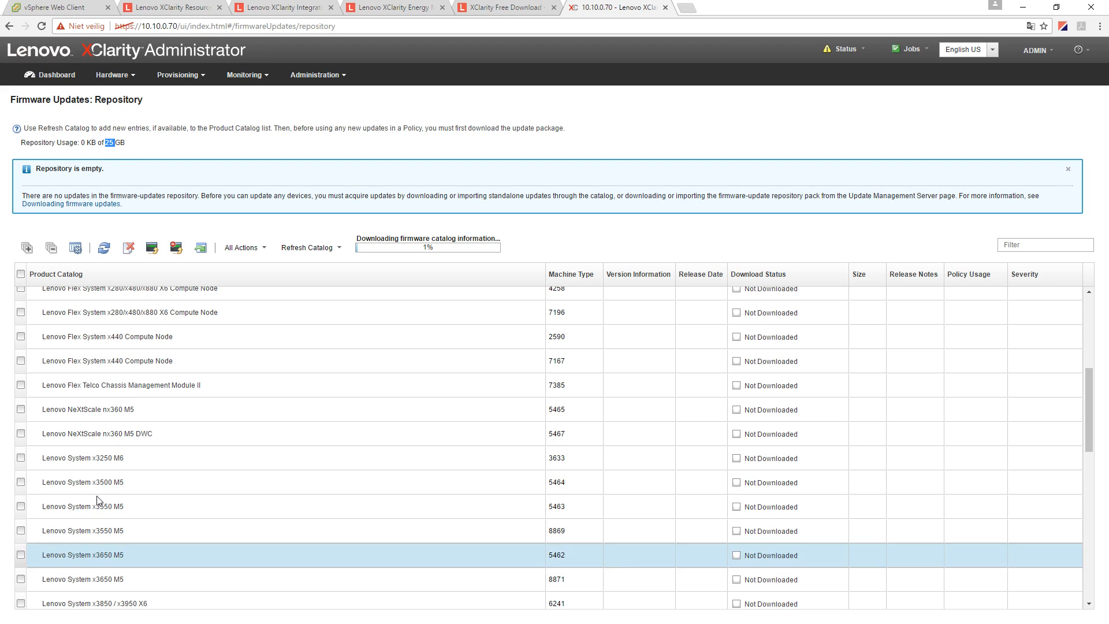
double_click(82, 143)
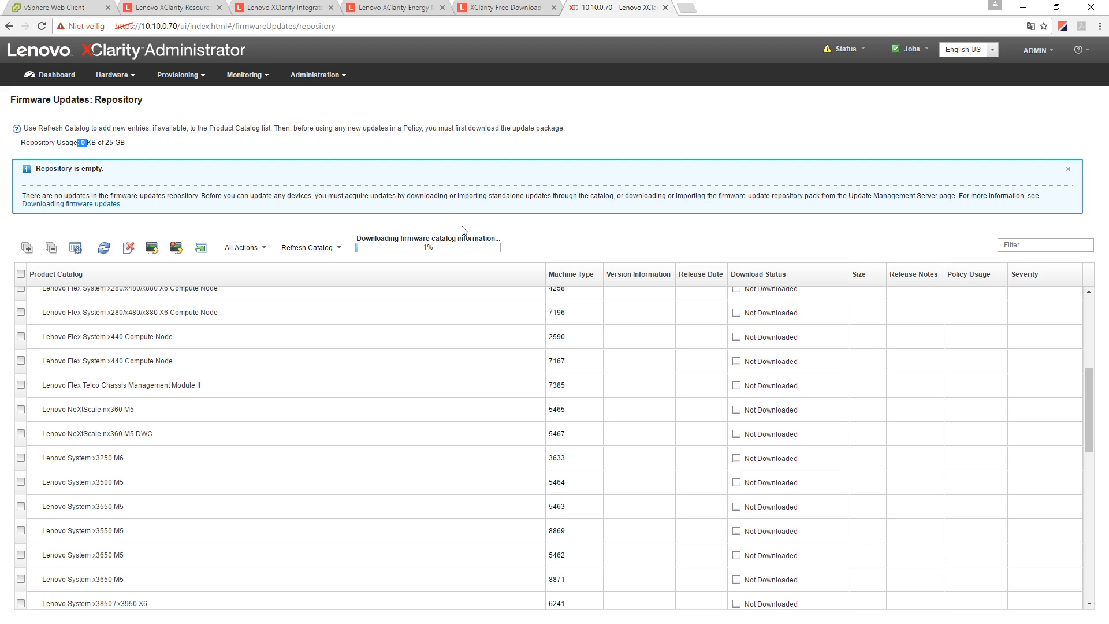
click(57, 135)
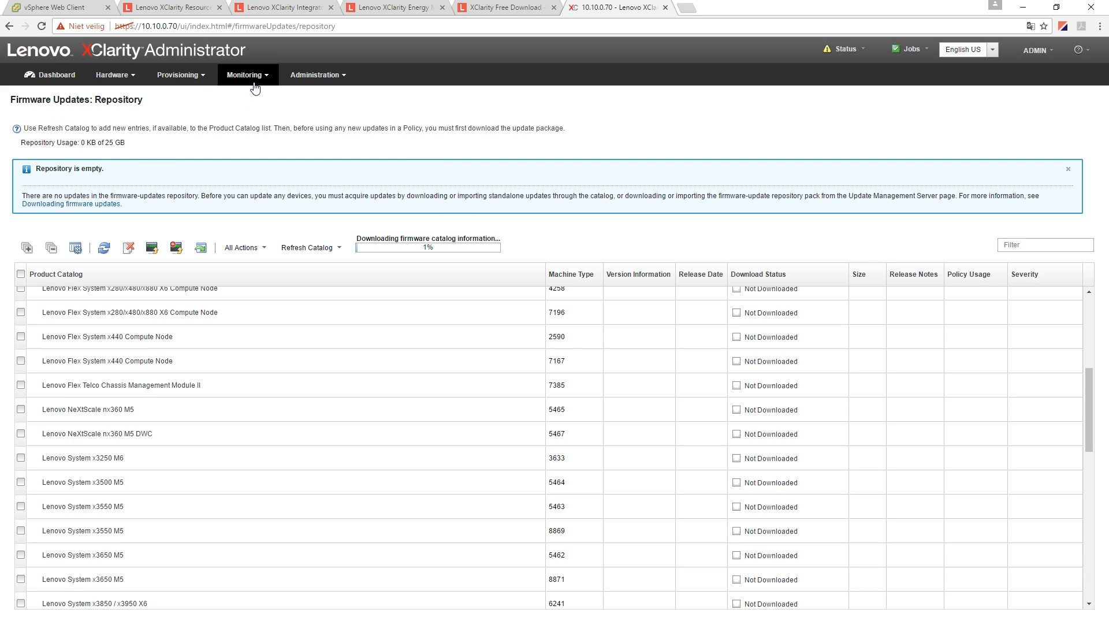
- Open server 10.10.5.3 from the Hardware > Servers list
click(144, 85)
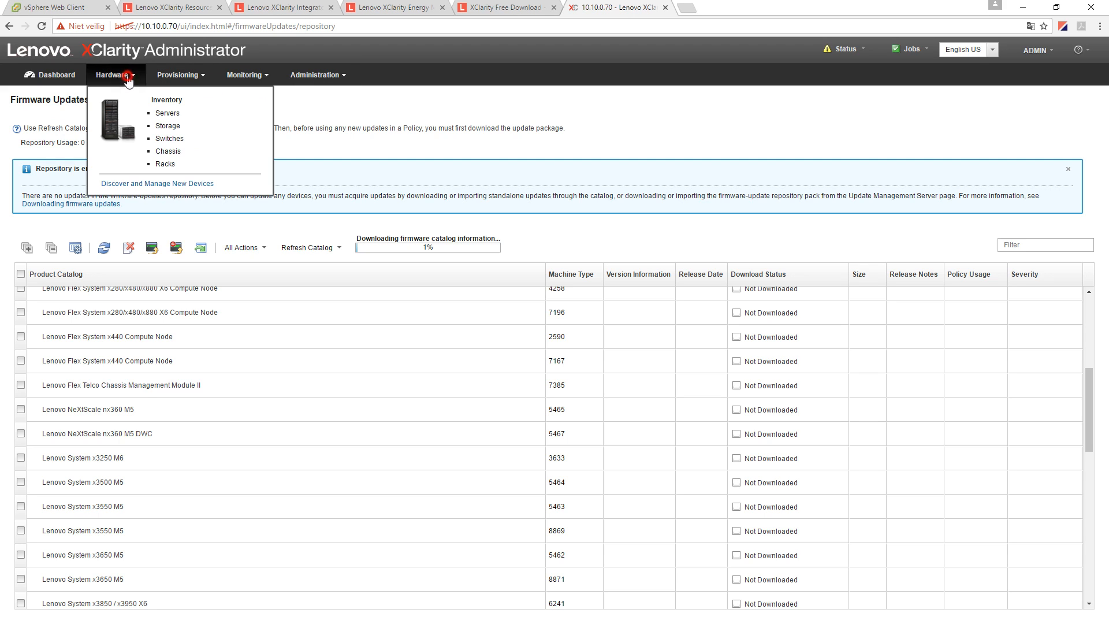
click(166, 112)
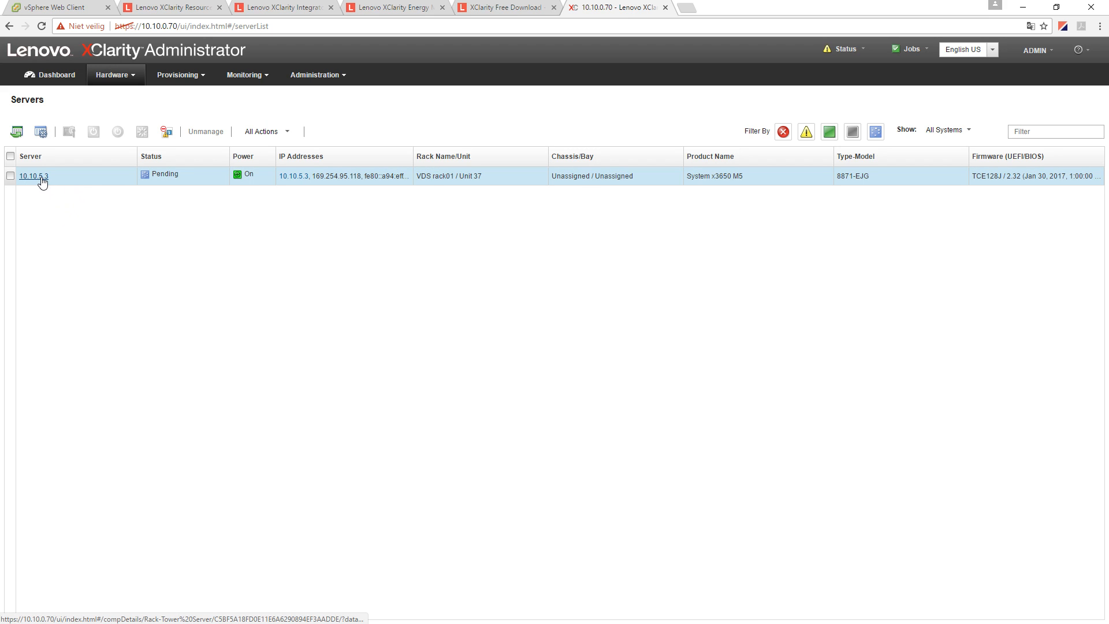
click(39, 176)
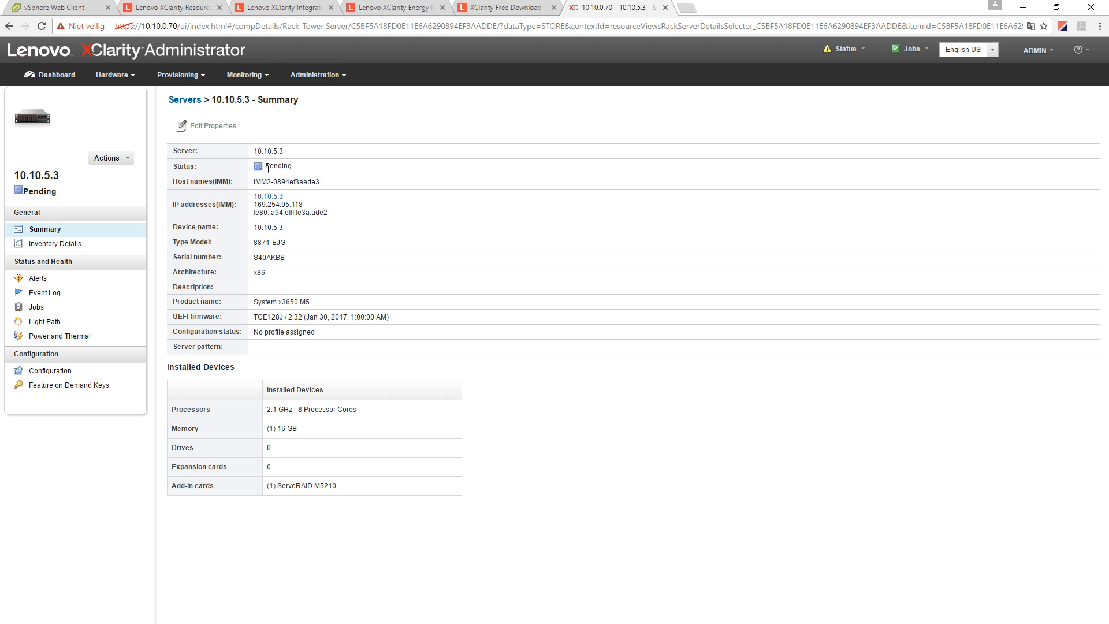
- Review its type-model 8871-EJG, serial, firmware, memory and ServeRAID card, then go to Inventory Details
triple_click(259, 241)
double_click(258, 256)
drag(222, 305, 195, 313)
click(275, 315)
drag(286, 430, 274, 430)
drag(331, 486, 277, 487)
click(52, 243)
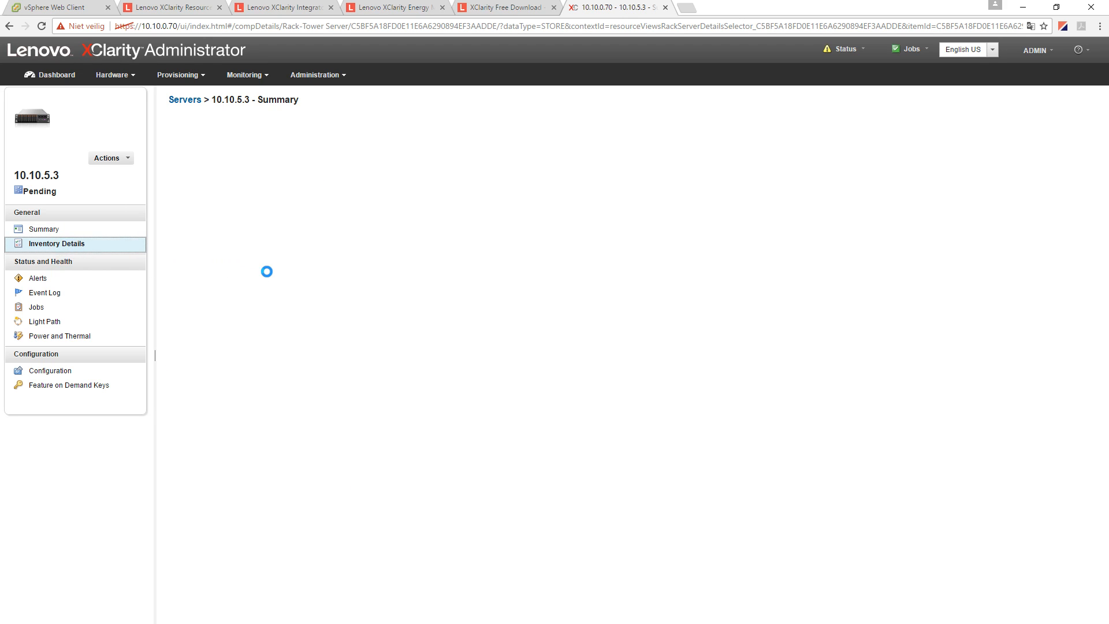
click(173, 248)
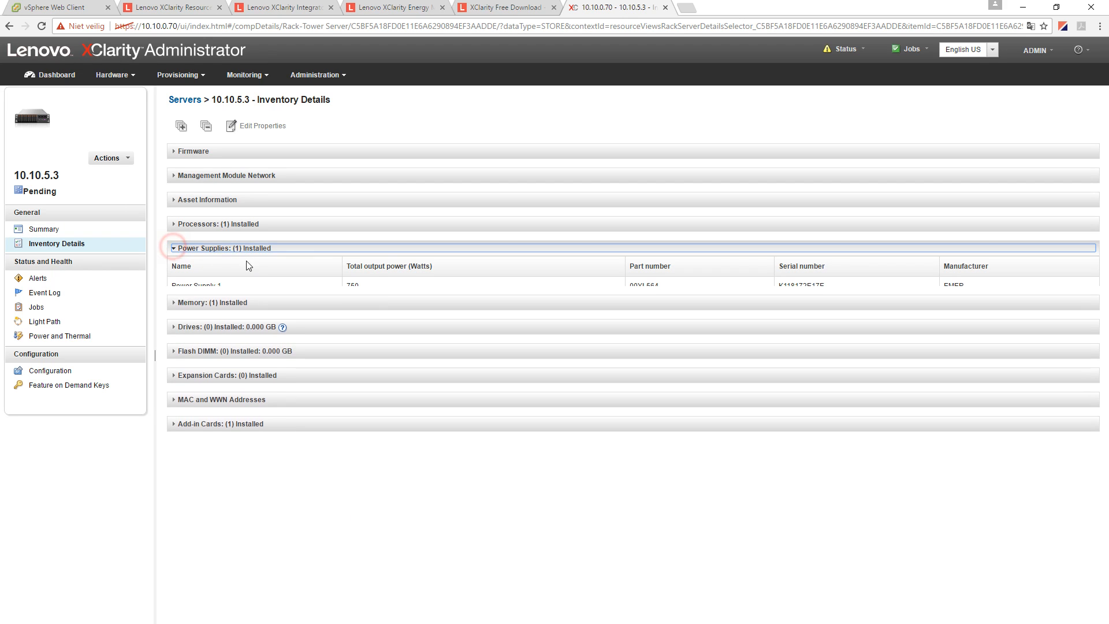
drag(480, 288, 234, 296)
double_click(642, 286)
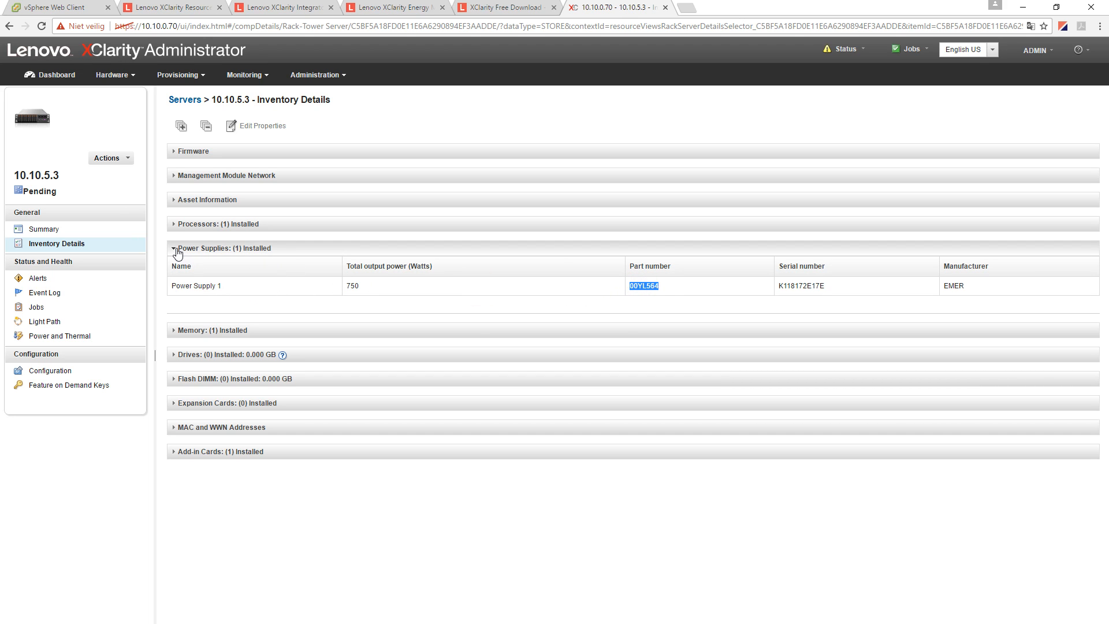
click(176, 249)
click(174, 224)
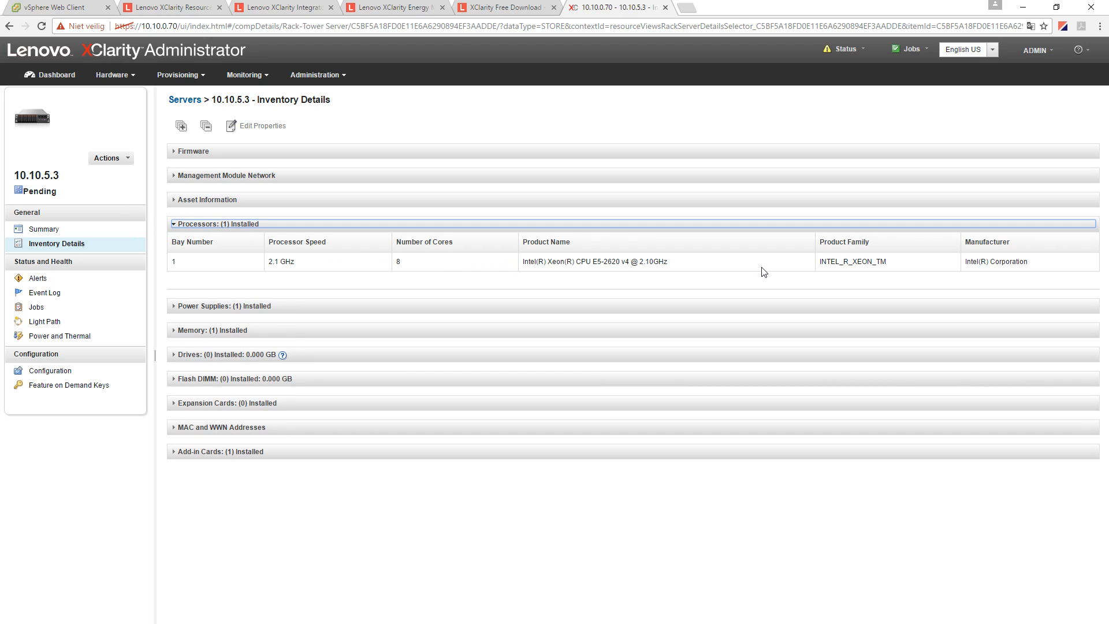
click(174, 223)
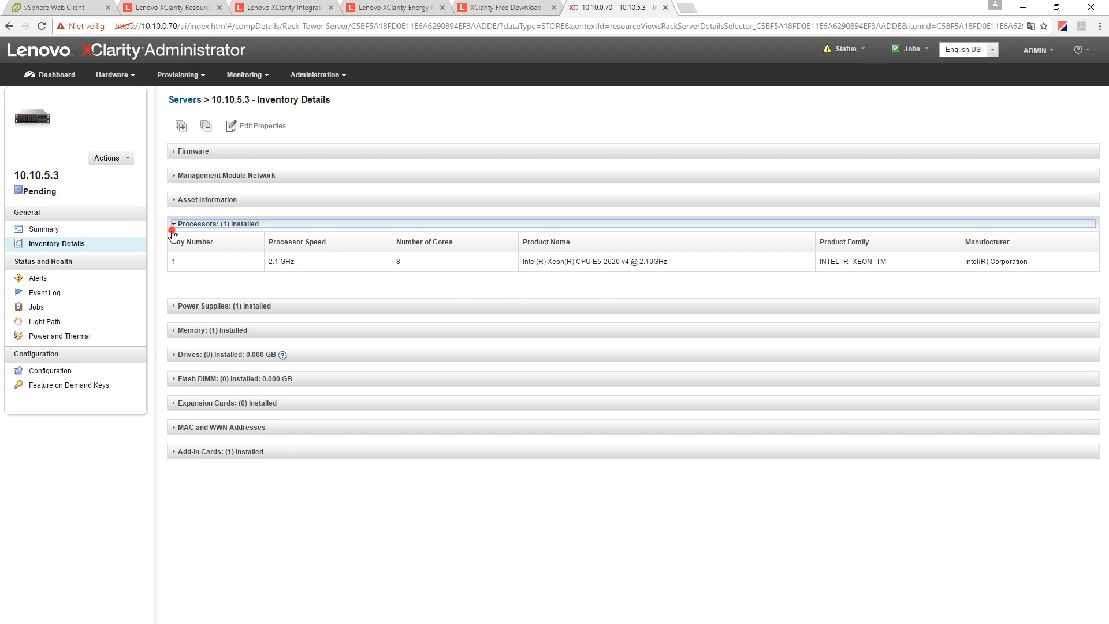
click(174, 199)
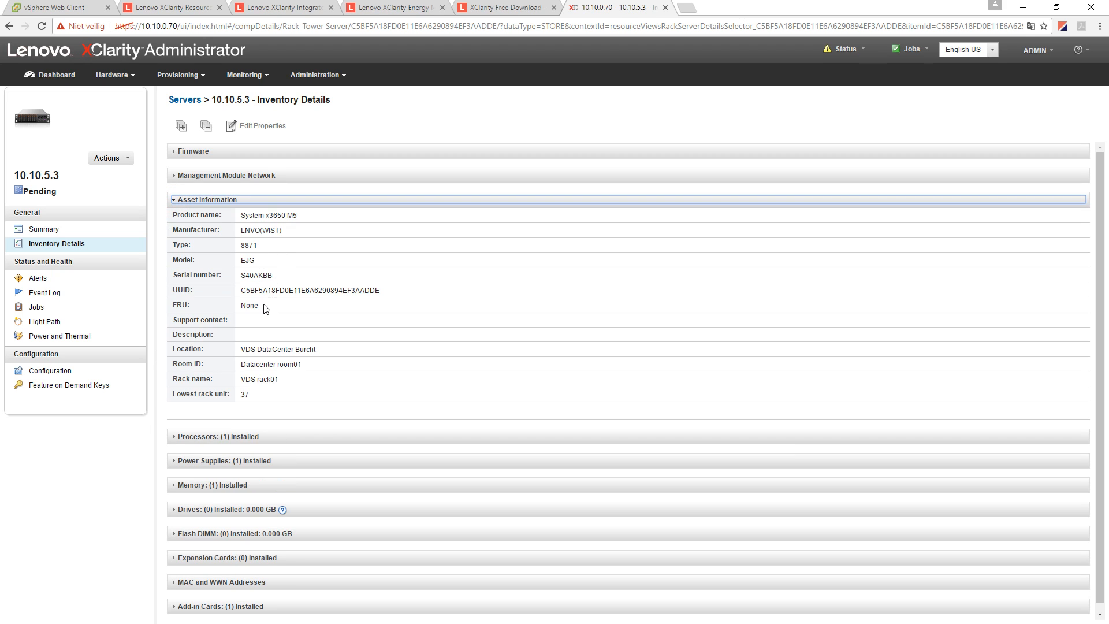
click(174, 200)
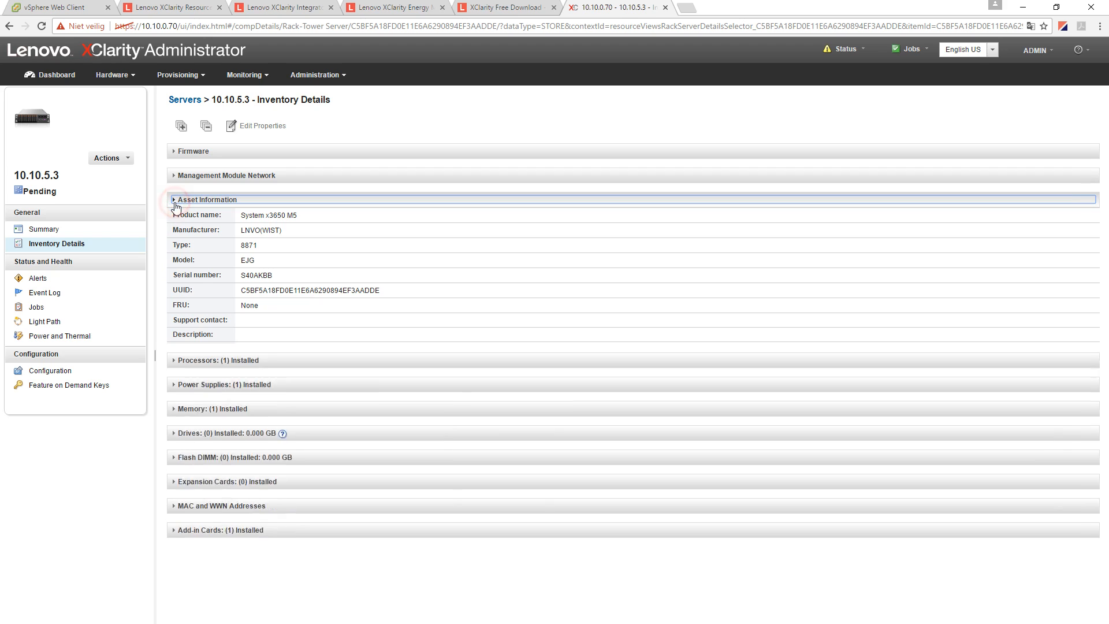
click(174, 200)
triple_click(253, 365)
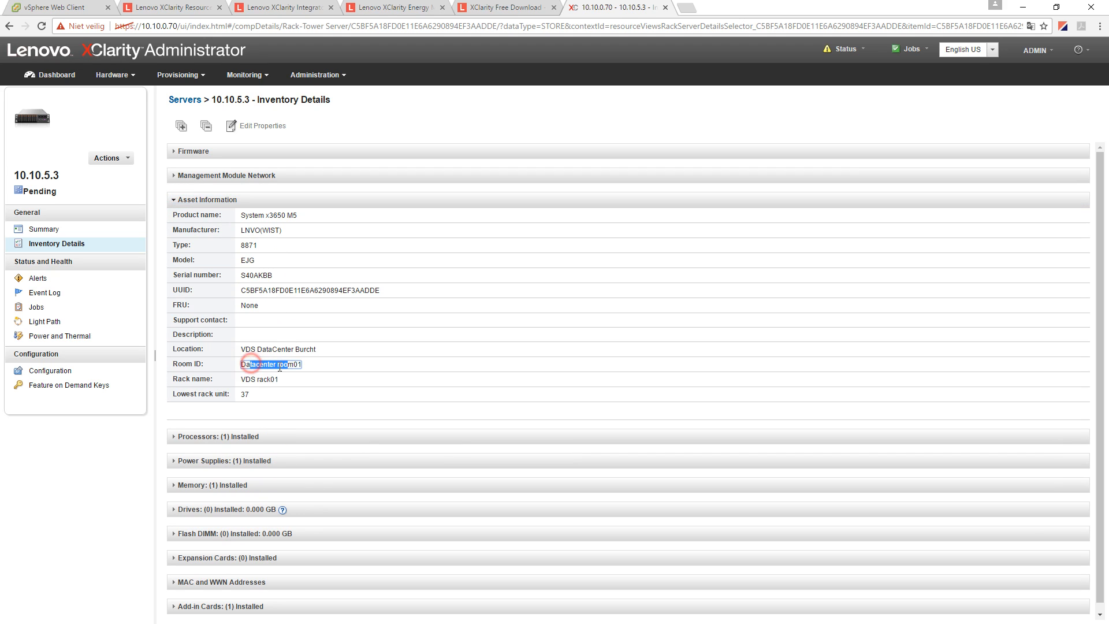
triple_click(250, 379)
click(250, 370)
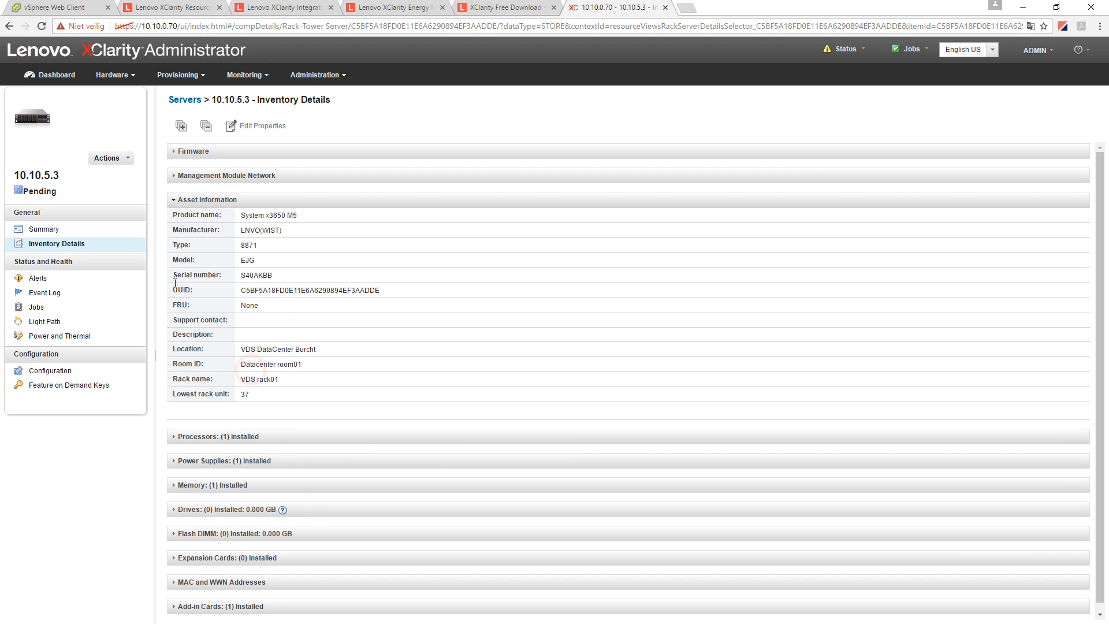
click(174, 200)
click(171, 176)
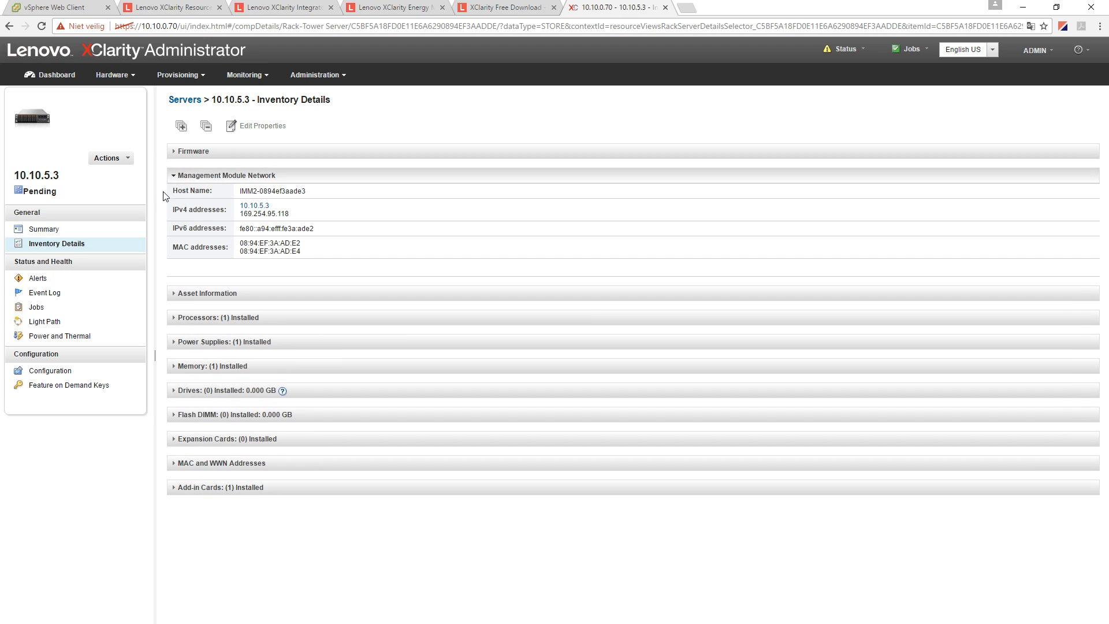
triple_click(262, 190)
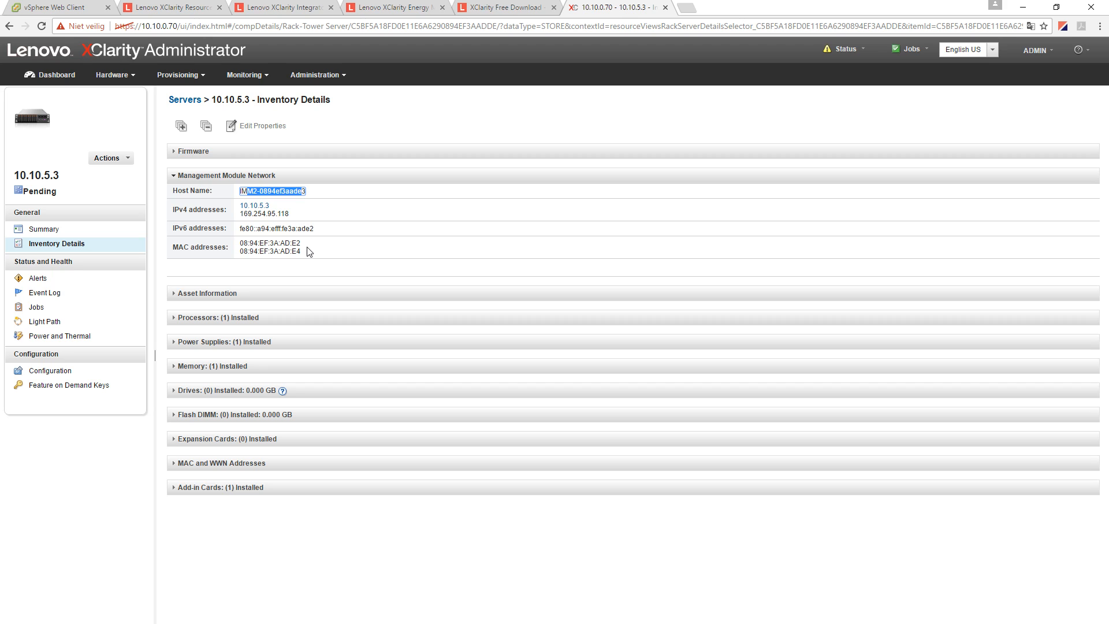
click(172, 174)
click(172, 151)
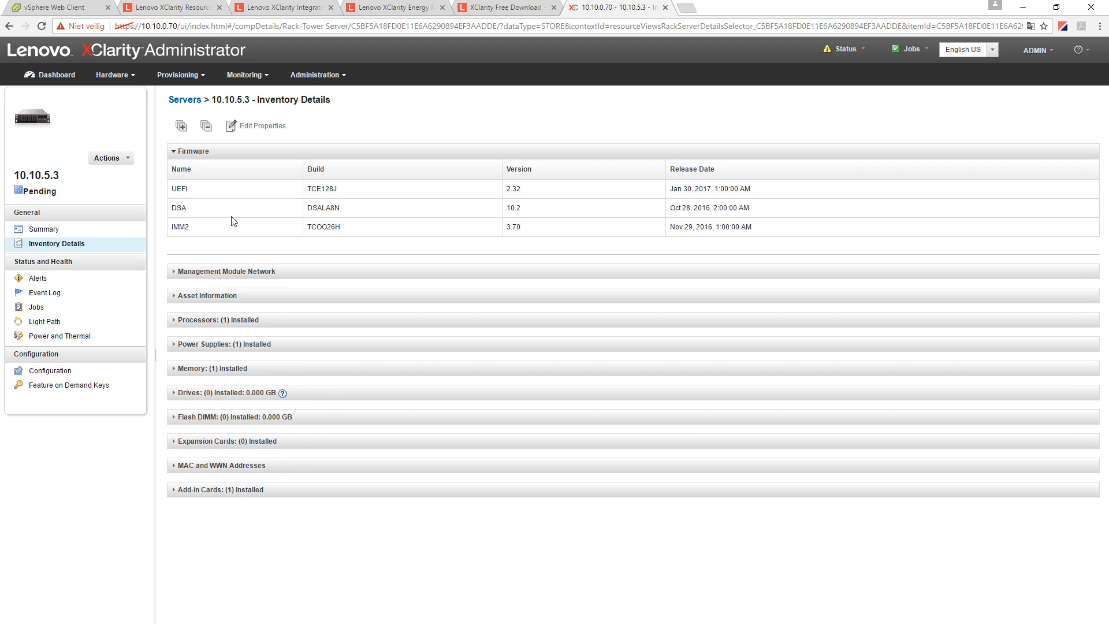
click(173, 150)
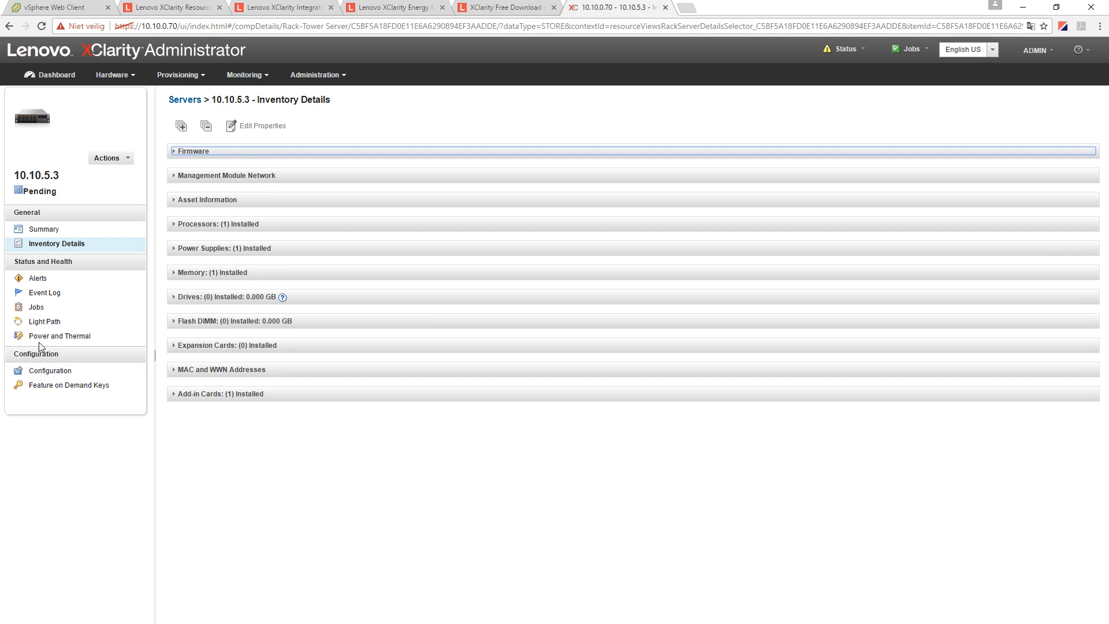
- View server 10.10.5.3's Light Path, Feature on Demand Keys and Configuration pages, then go to Lenovo XClarity Integrators
click(133, 323)
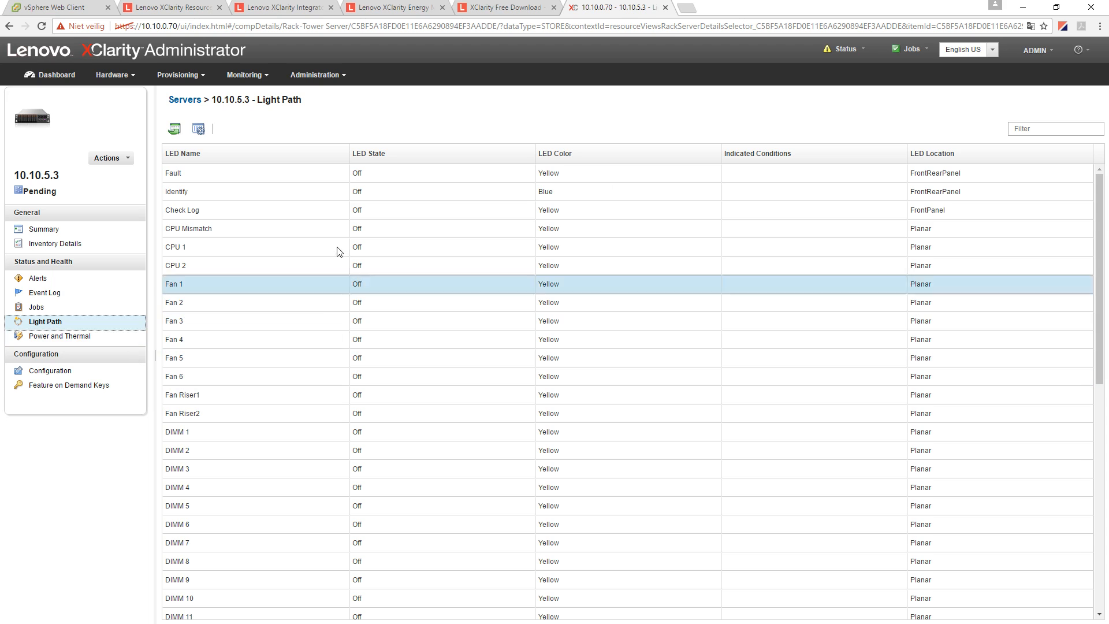
click(60, 386)
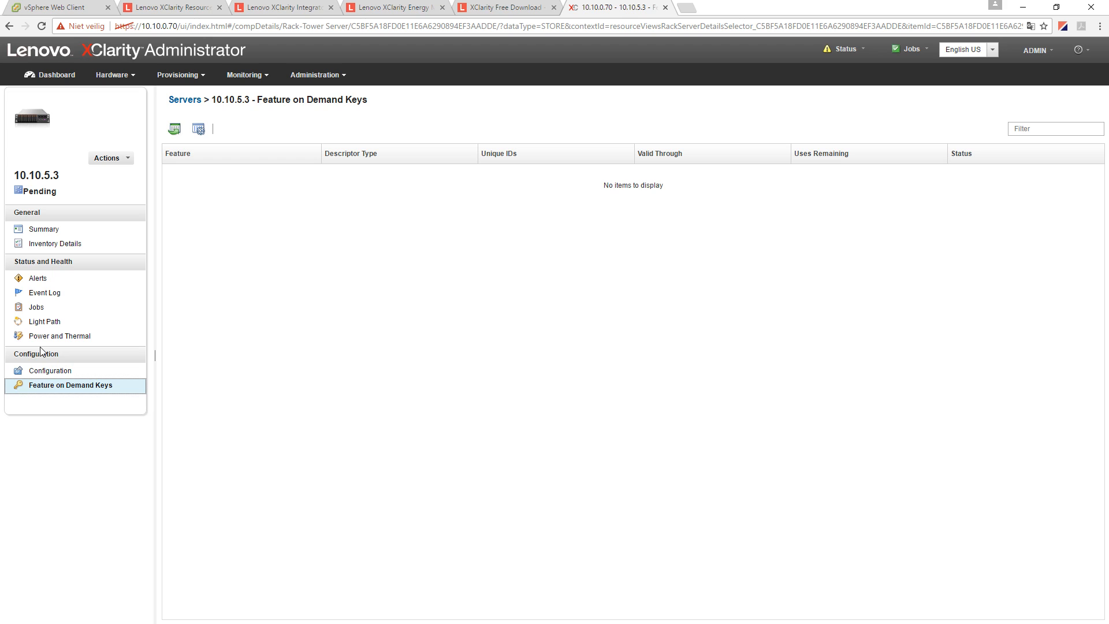
click(48, 376)
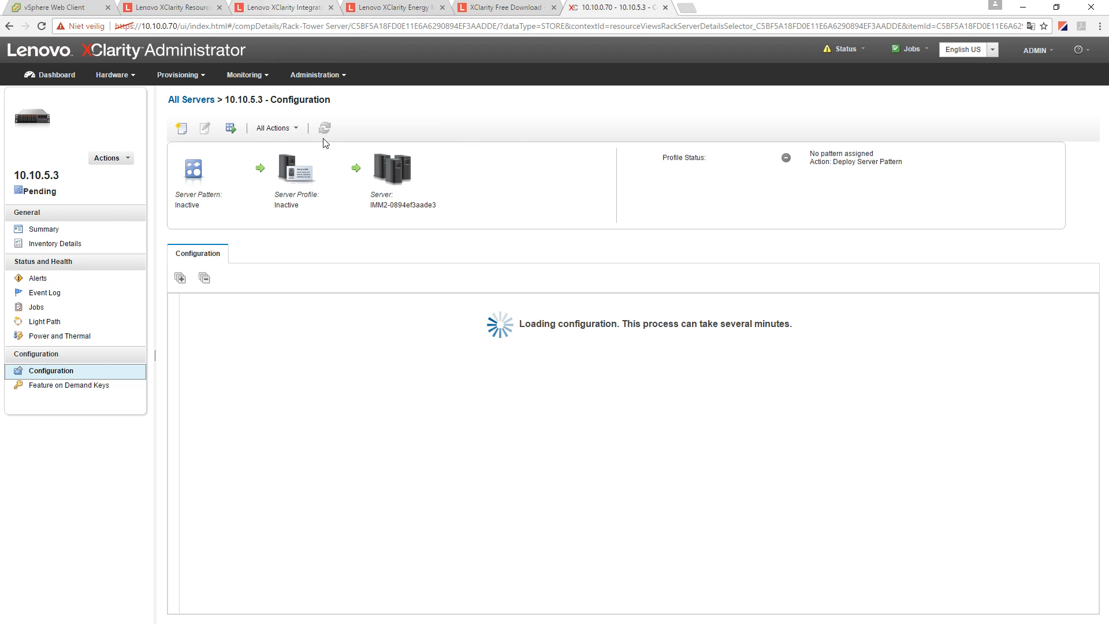
click(278, 7)
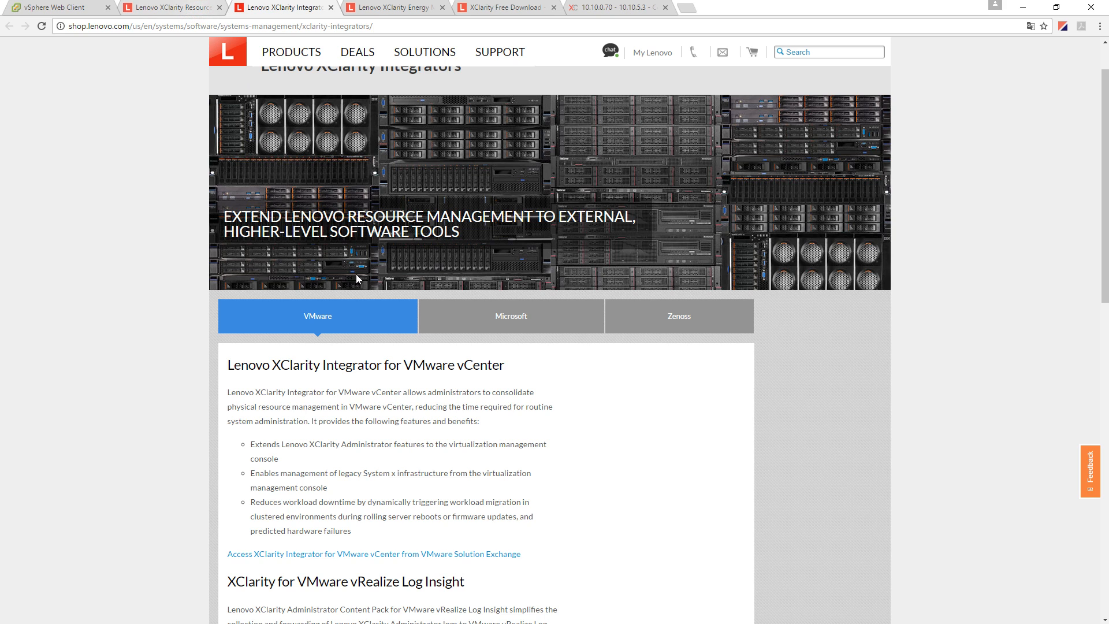
- Bring up the Available Editions comparison on the XClarity product page
key(ctrl+shift+Tab)
scroll(341, 199, up, 5)
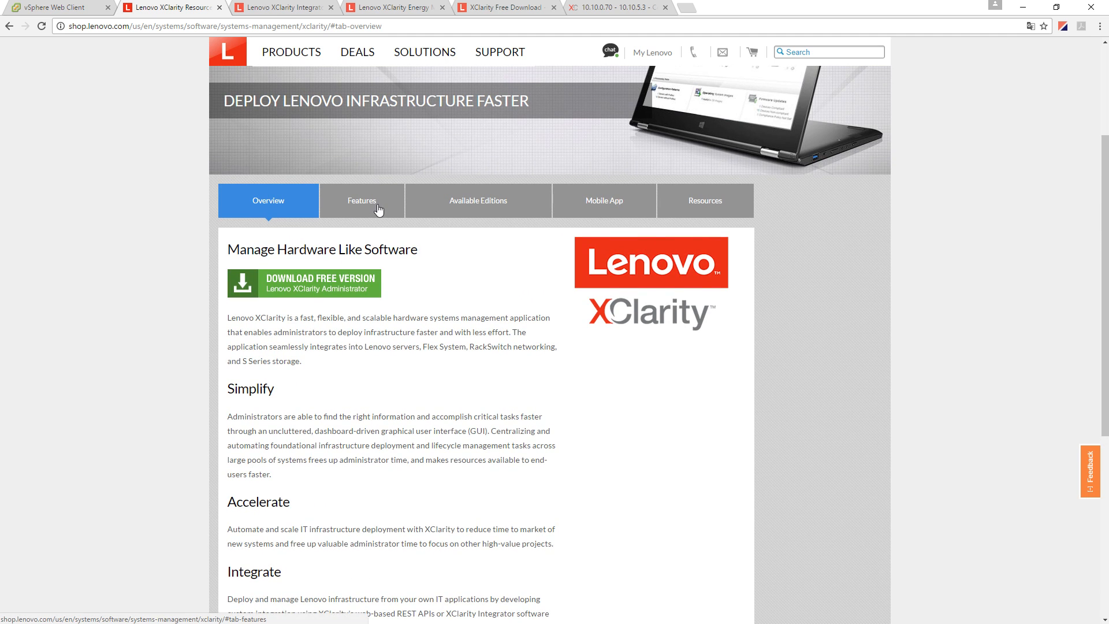
click(377, 206)
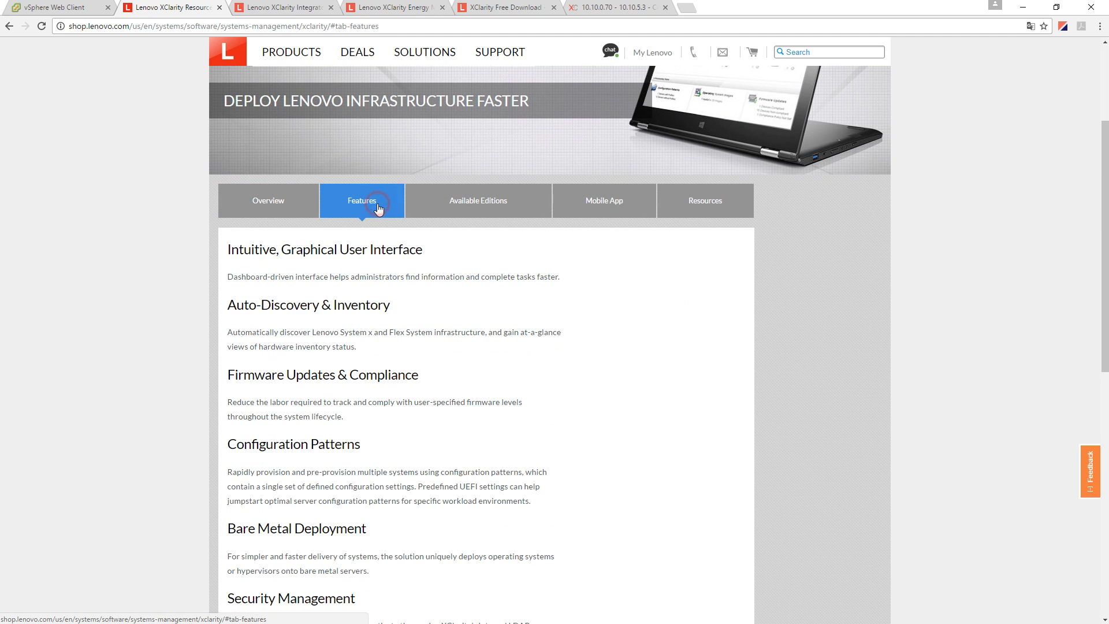
click(507, 206)
- Compare REST APIs, real-time monitoring, firmware updates and configuration patterns by edition, then return to 10.10.0.70
drag(236, 384, 261, 390)
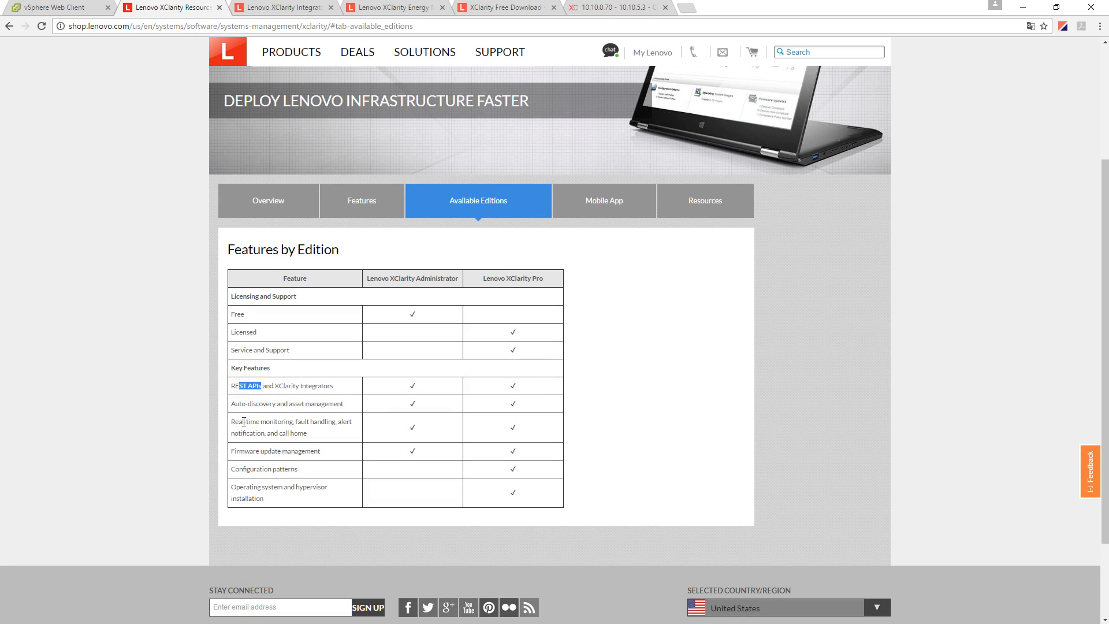
drag(235, 425, 277, 423)
drag(270, 450, 290, 434)
drag(243, 470, 300, 488)
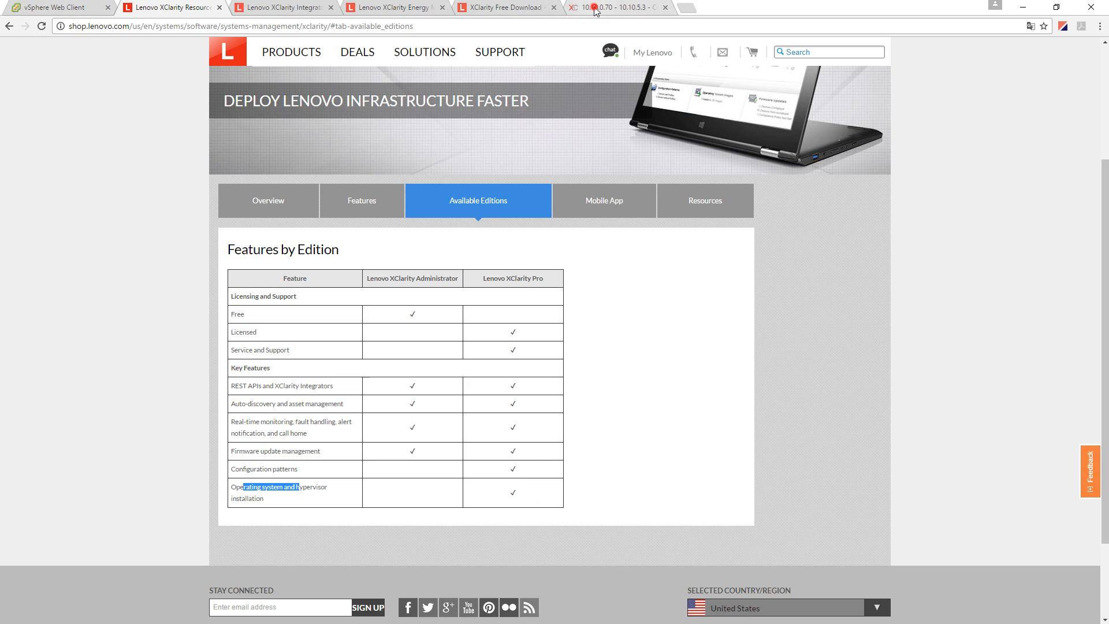
click(617, 8)
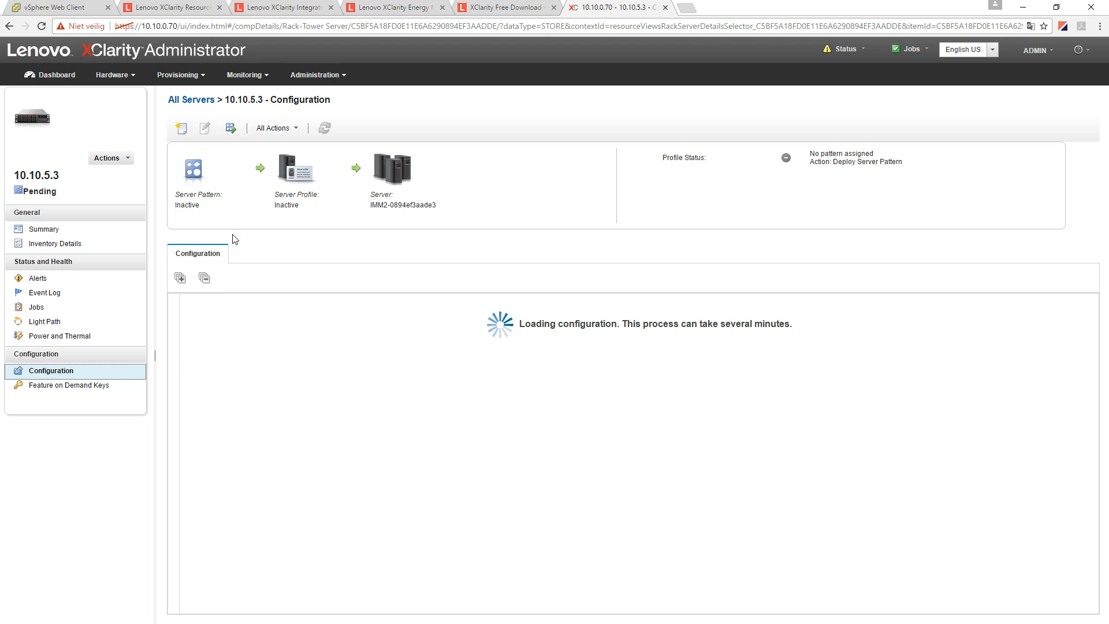
- Go to Provisioning > Configuration Patterns and start a new server pattern
click(194, 79)
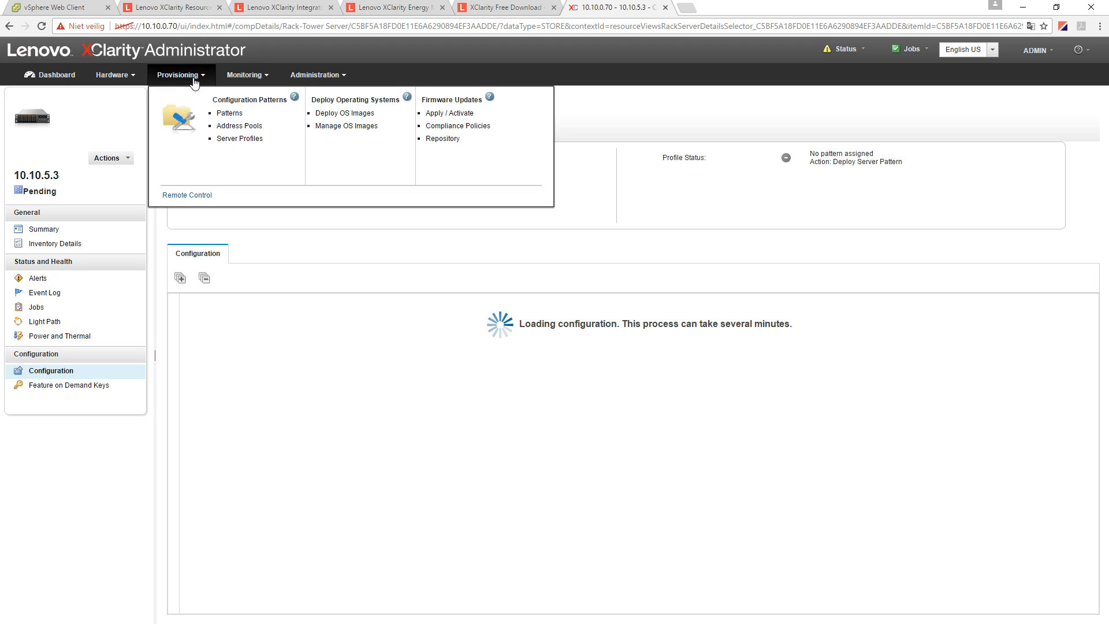
click(229, 114)
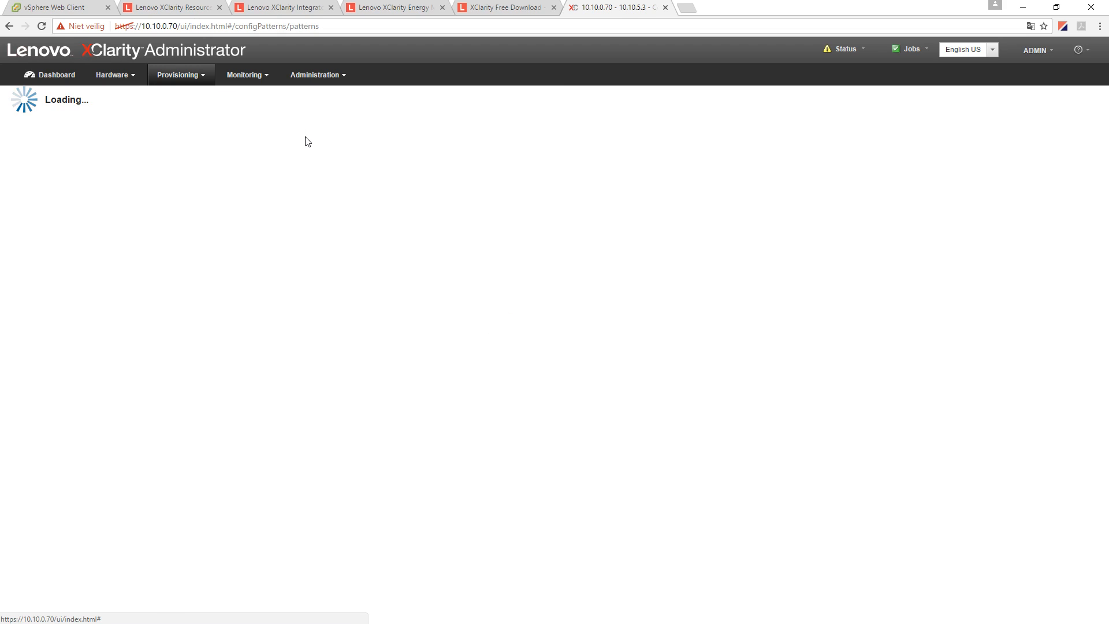
click(203, 79)
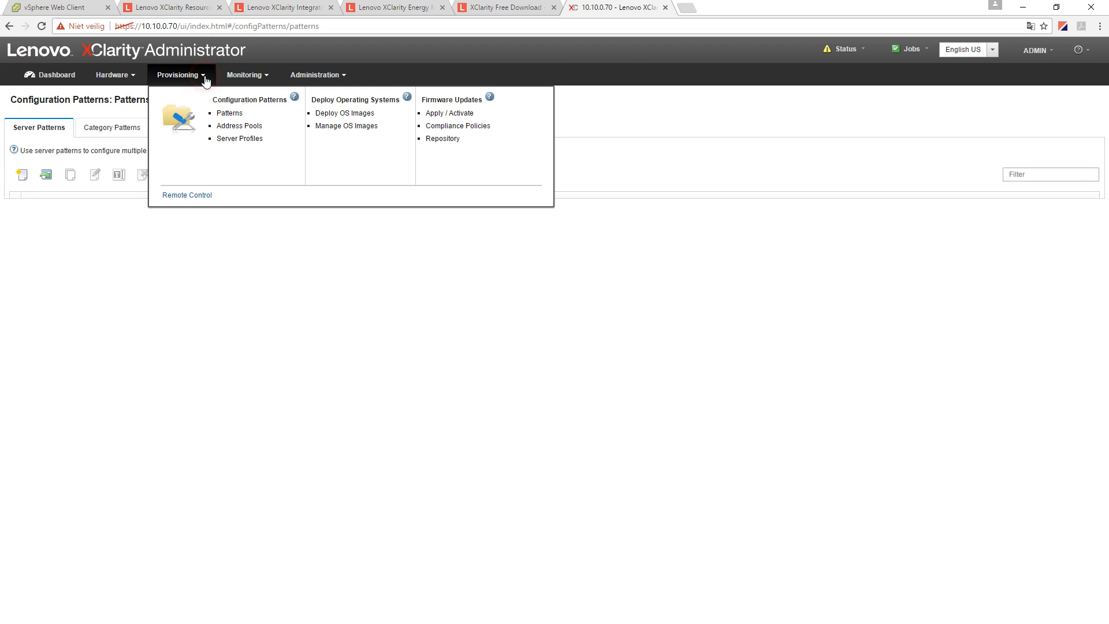
click(22, 174)
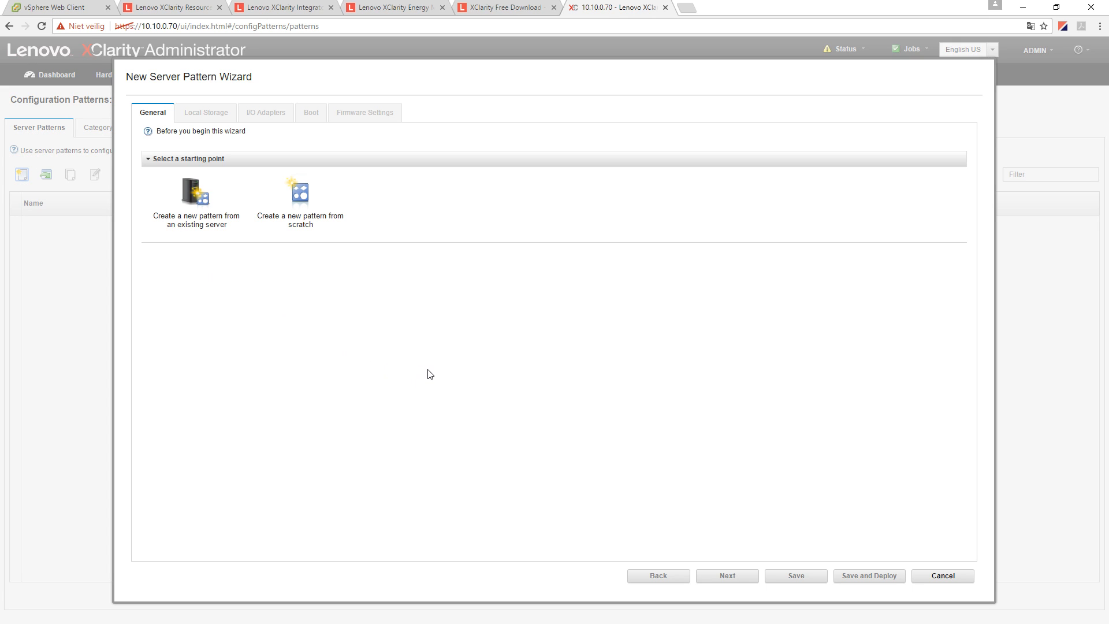
- Define the pattern from scratch as a System x Server named 'test' and continue
click(292, 196)
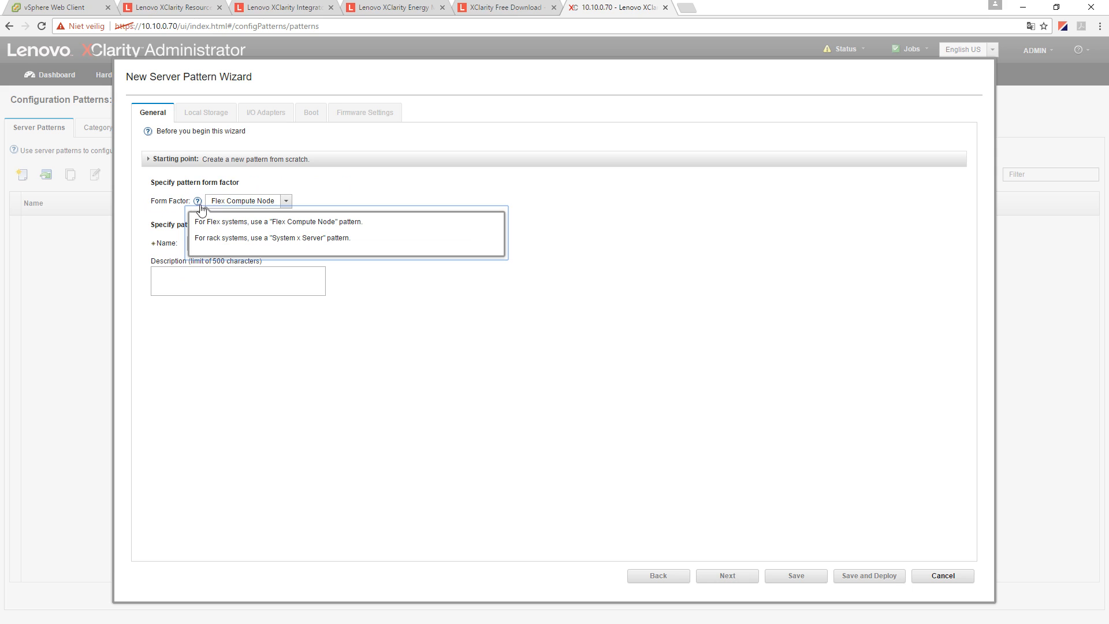
click(286, 201)
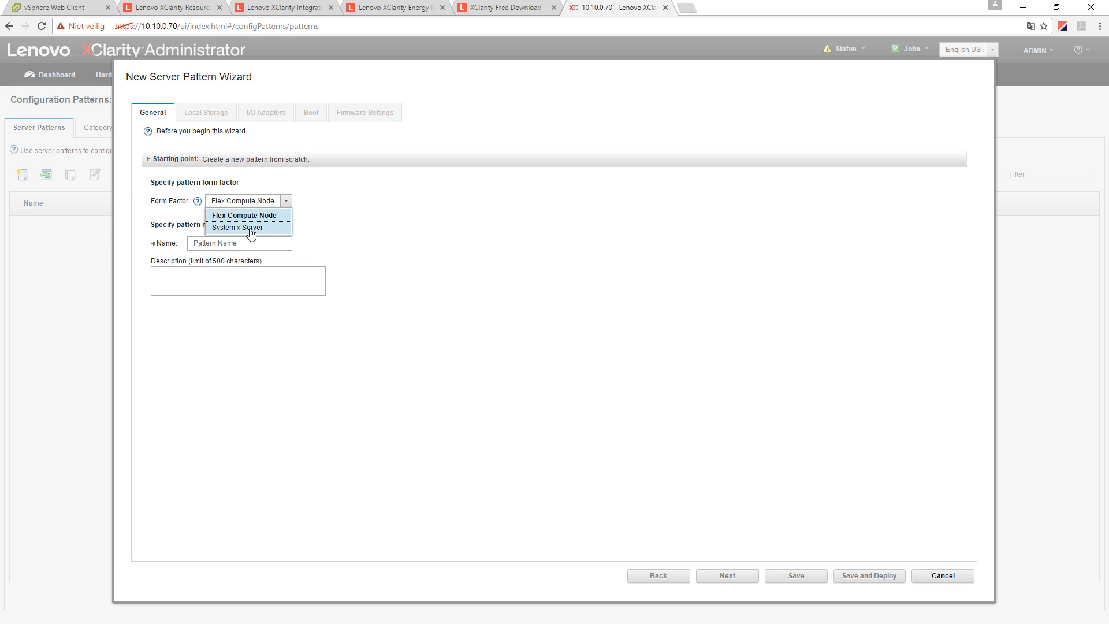
click(221, 230)
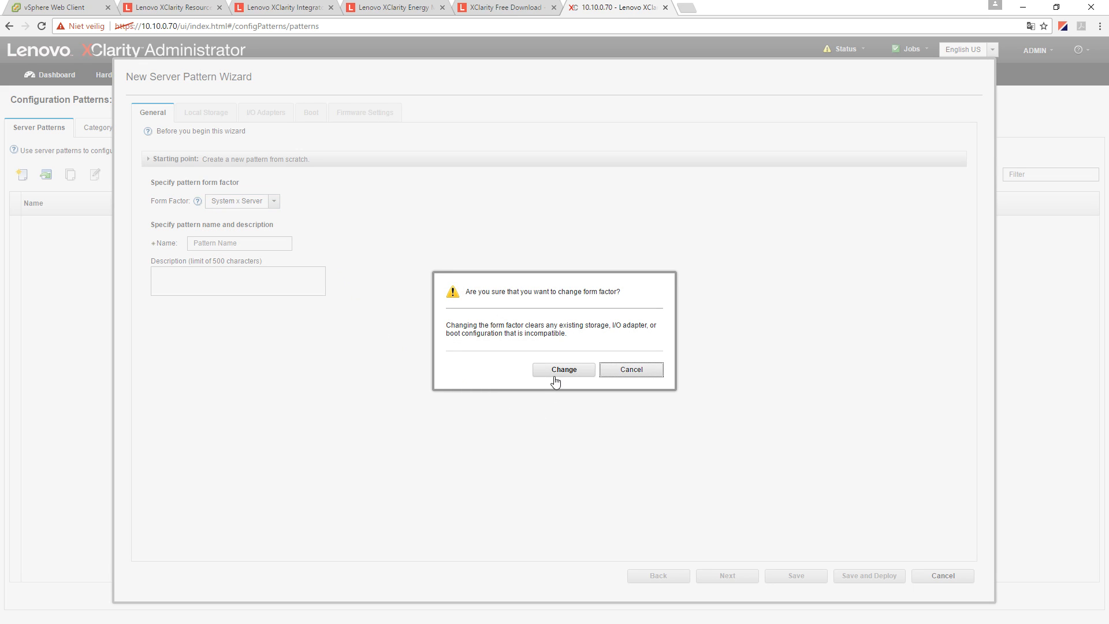
click(564, 373)
click(215, 246)
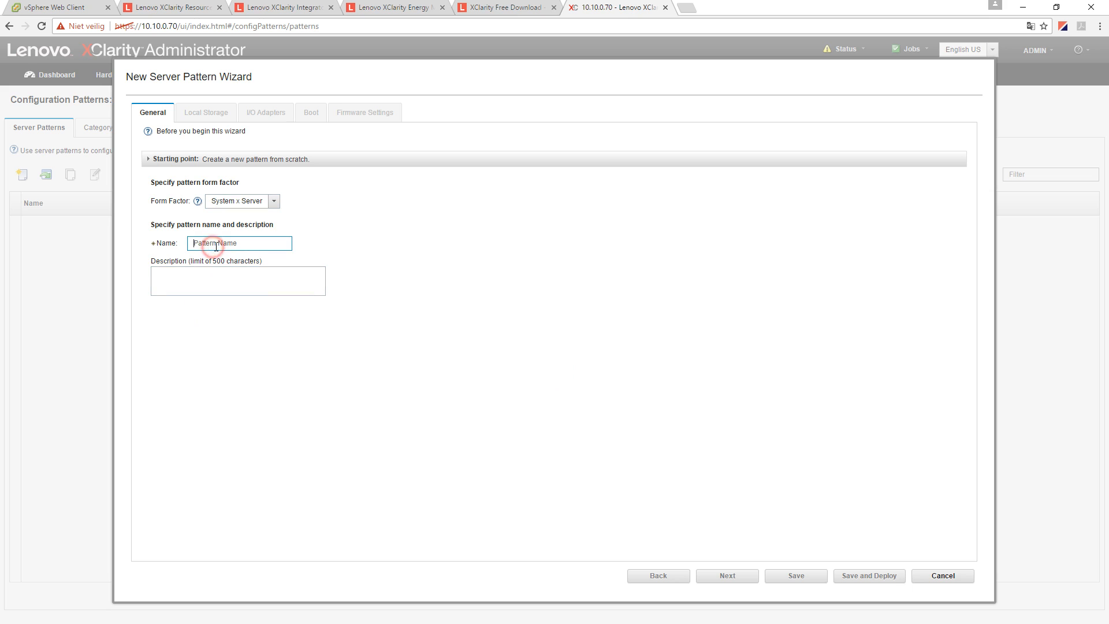
text(test)
click(726, 576)
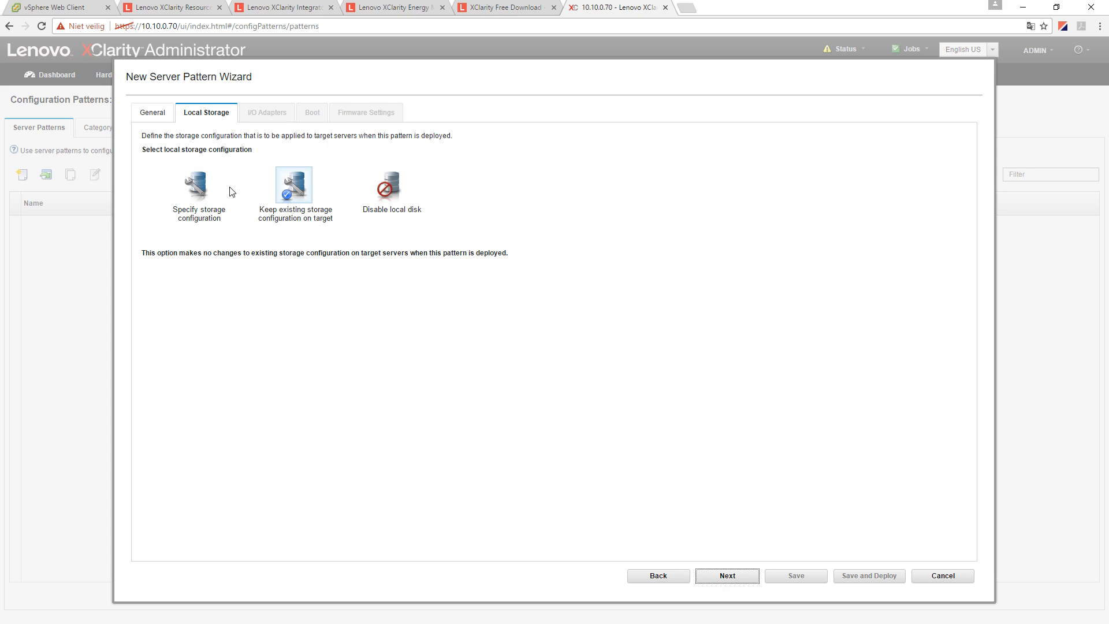
- Specify local storage as SAS HDD, RAID 5, with 5 drives
click(200, 193)
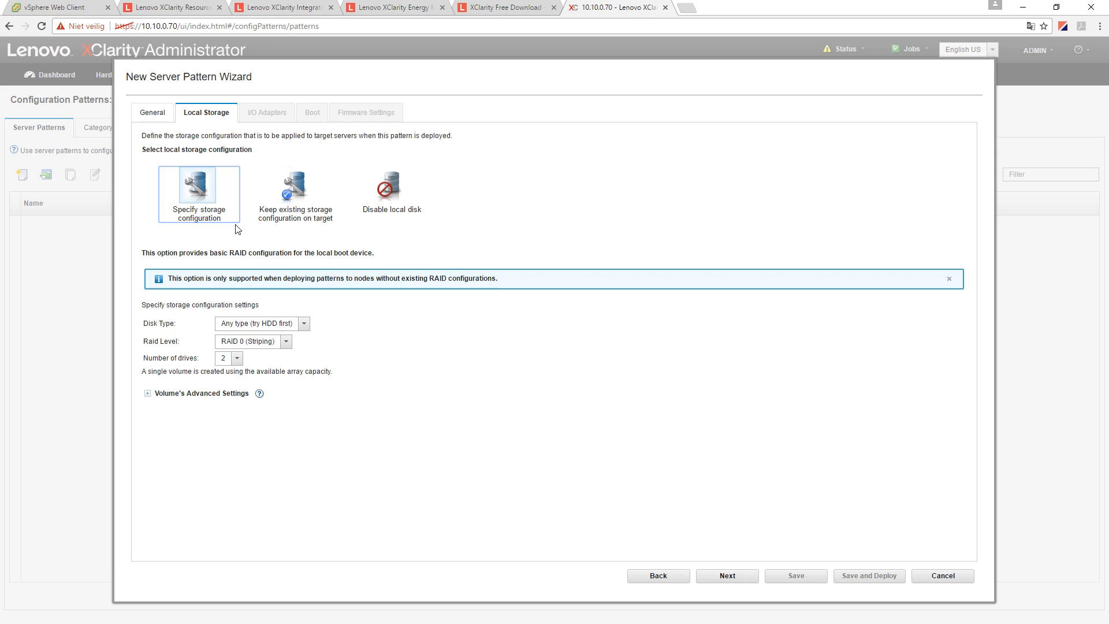
click(304, 330)
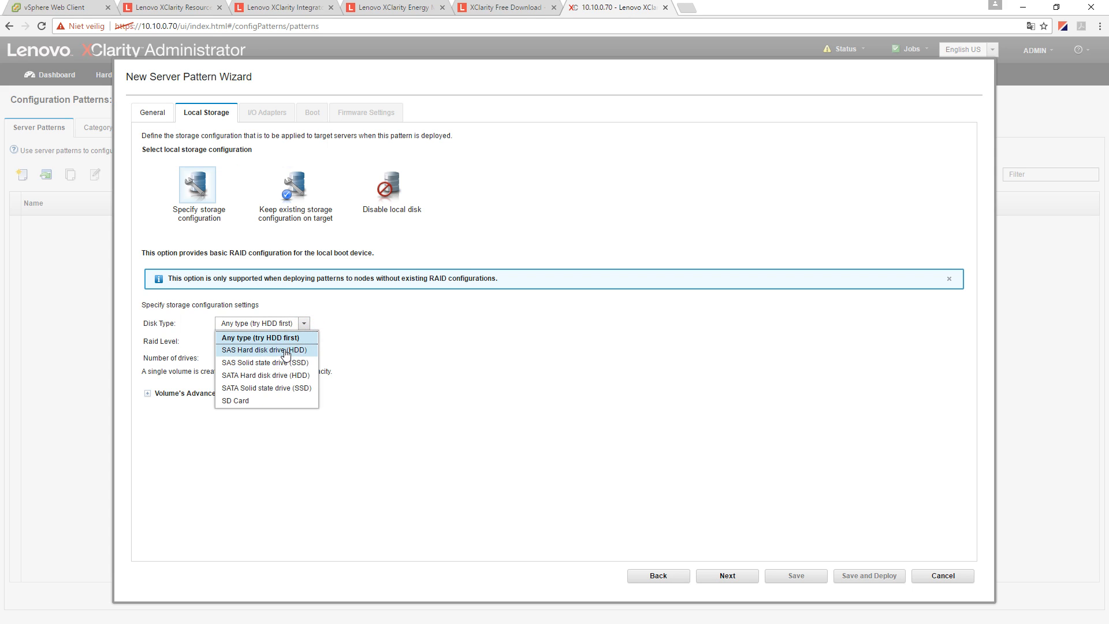
click(291, 350)
click(285, 342)
click(263, 381)
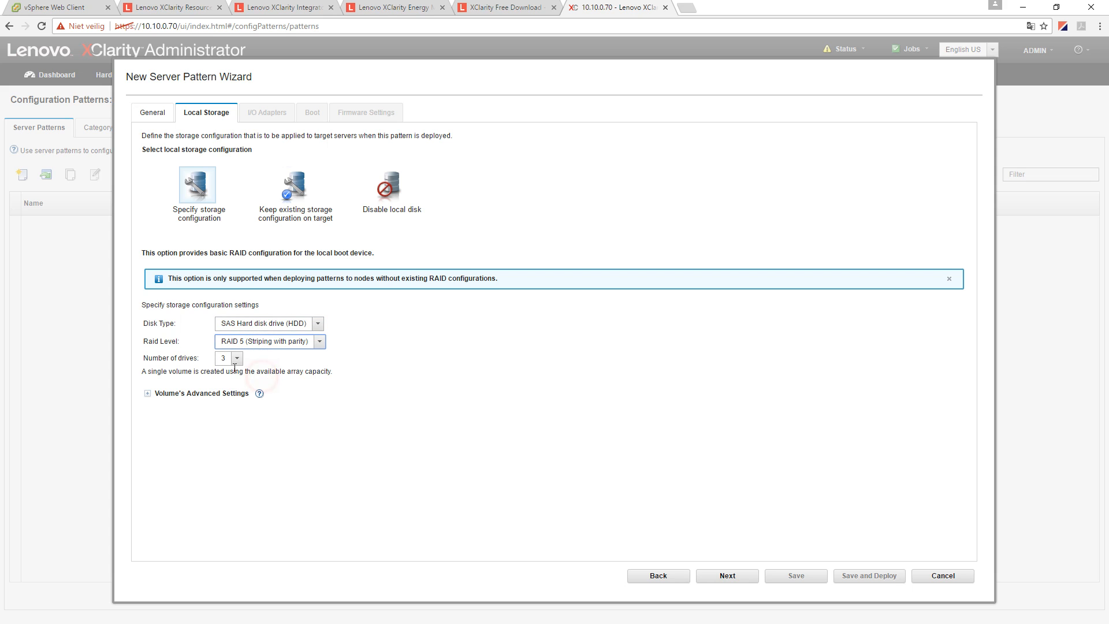
click(234, 359)
click(231, 391)
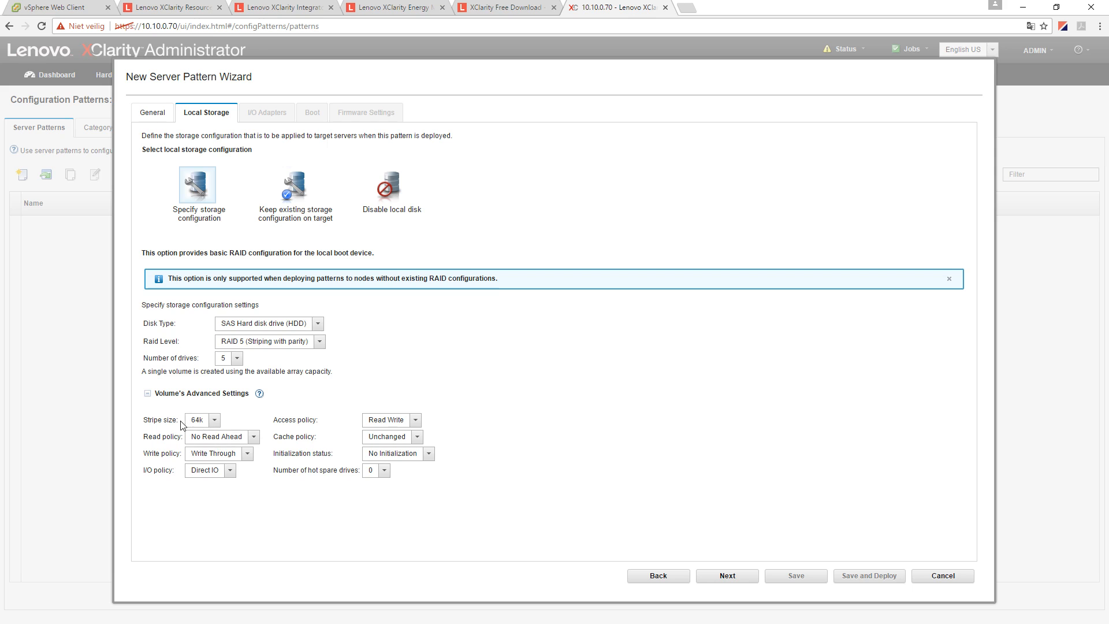
- Keep stripe size 64k, No Read Ahead and Direct IO, then advance to I/O Adapters
click(214, 421)
click(213, 421)
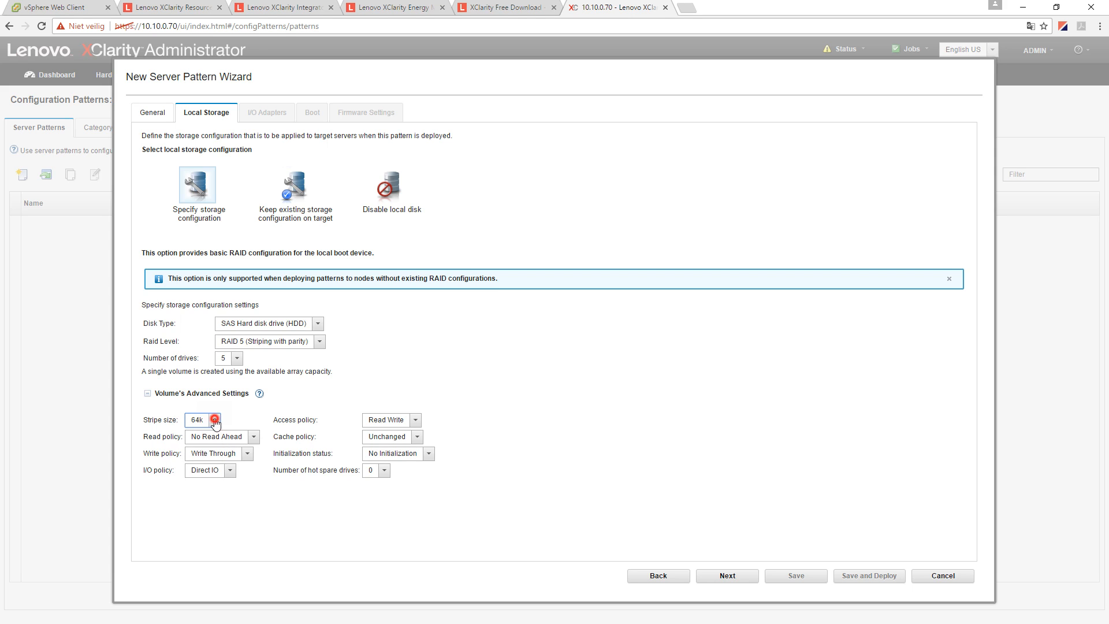
click(248, 438)
click(231, 459)
click(225, 477)
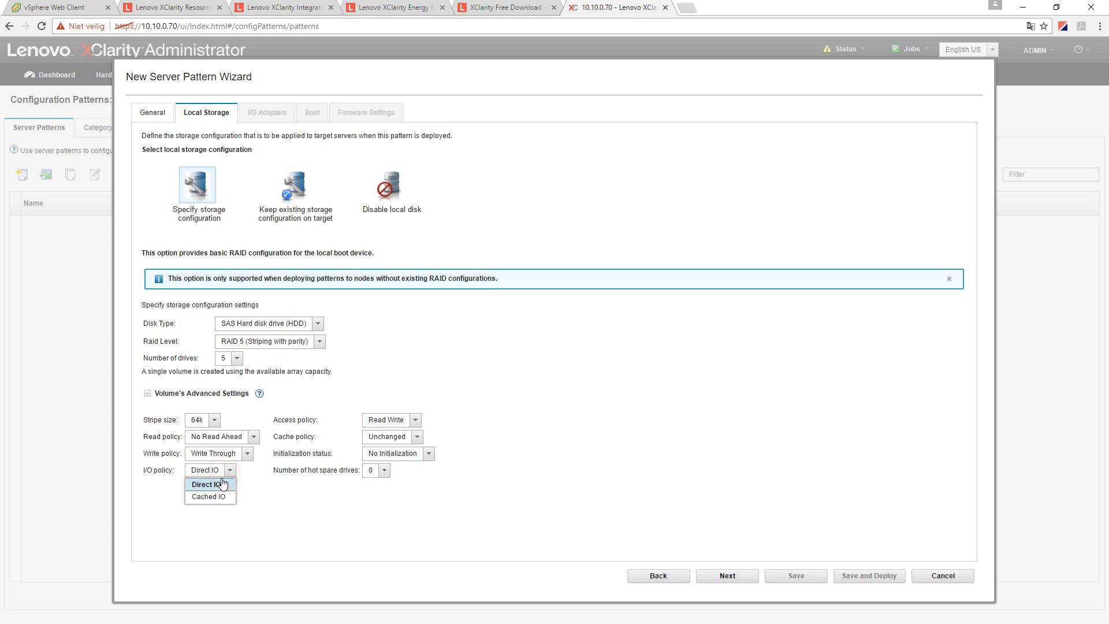
click(418, 422)
click(504, 425)
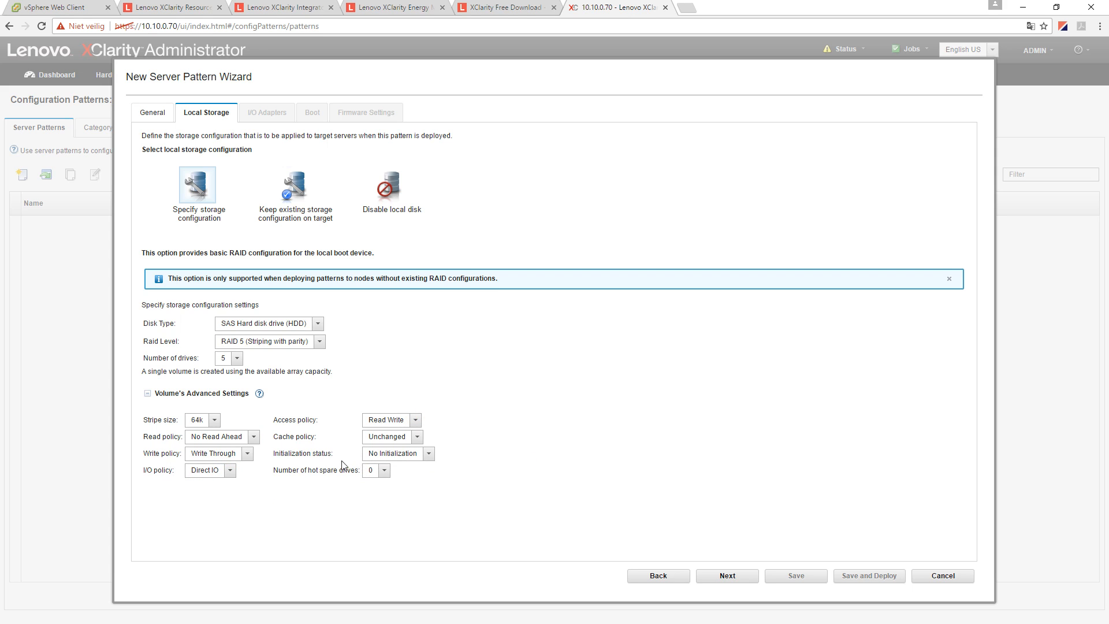
click(720, 579)
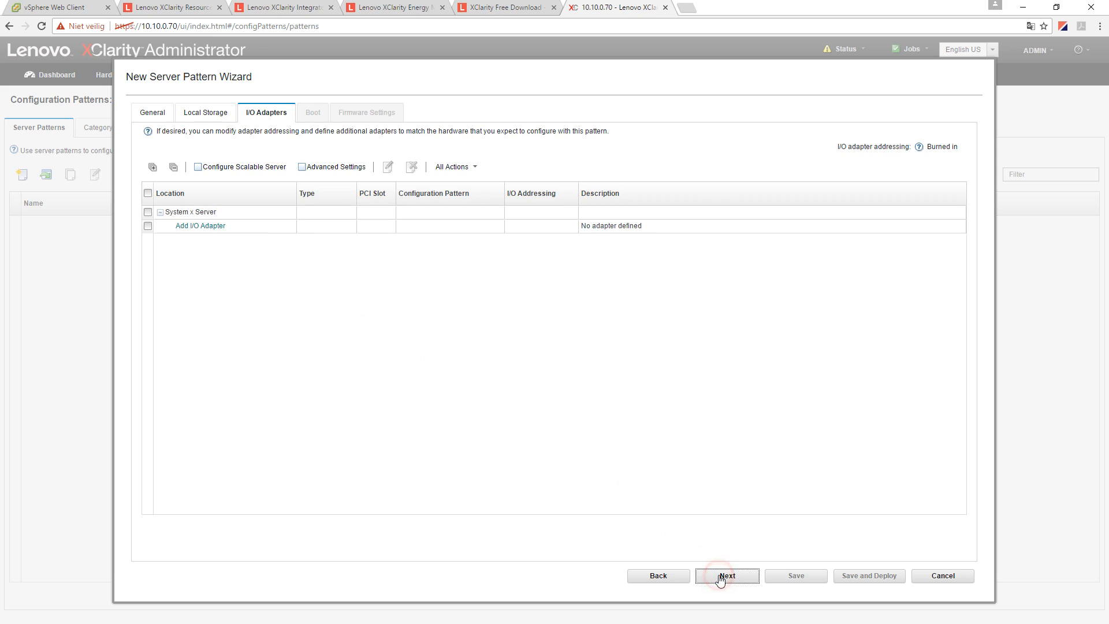
- Start adding an I/O adapter to the pattern in PCI slot 1
click(179, 230)
click(202, 228)
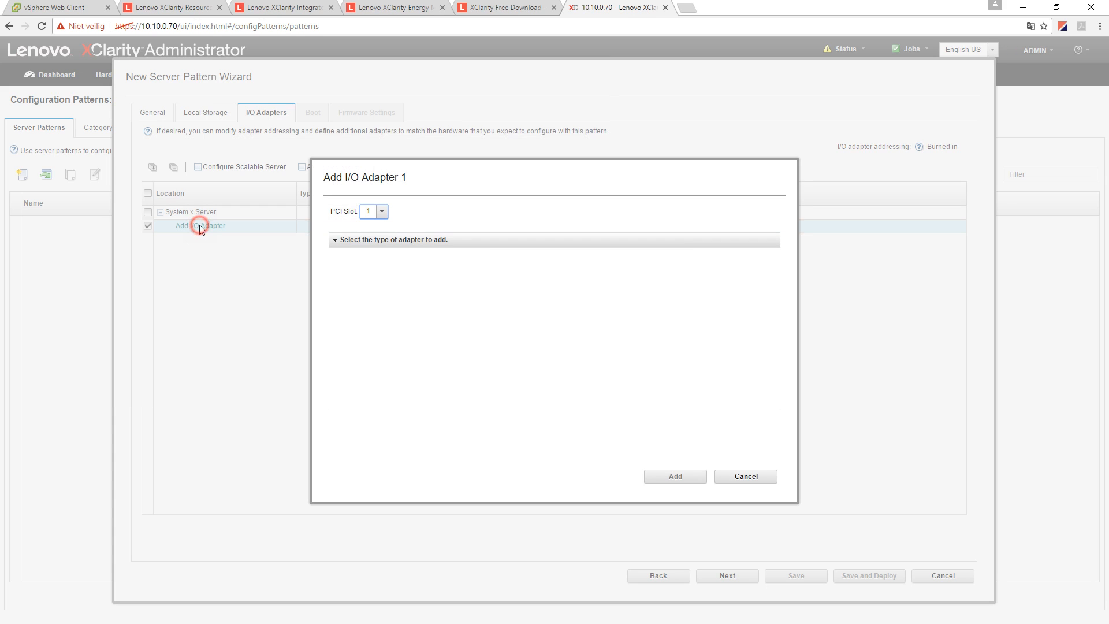
click(426, 261)
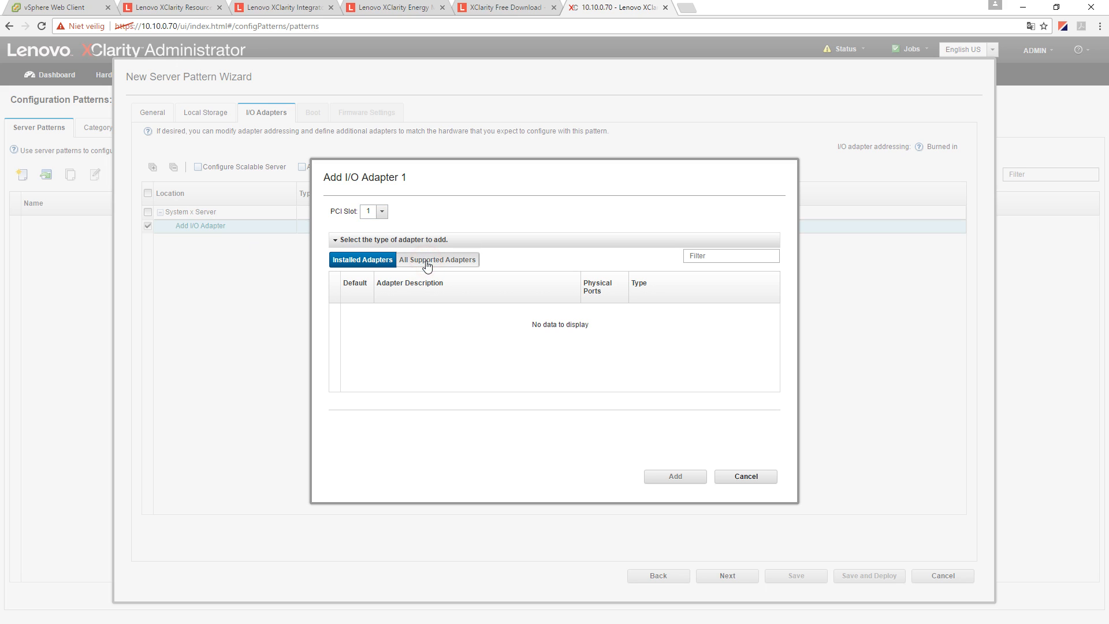
click(373, 260)
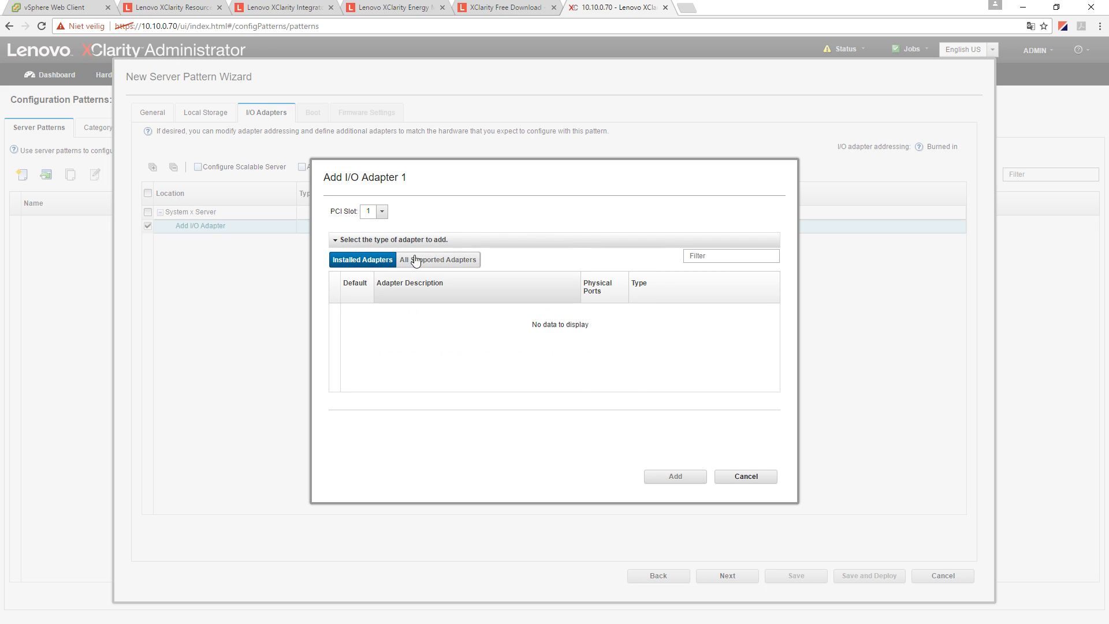
click(386, 214)
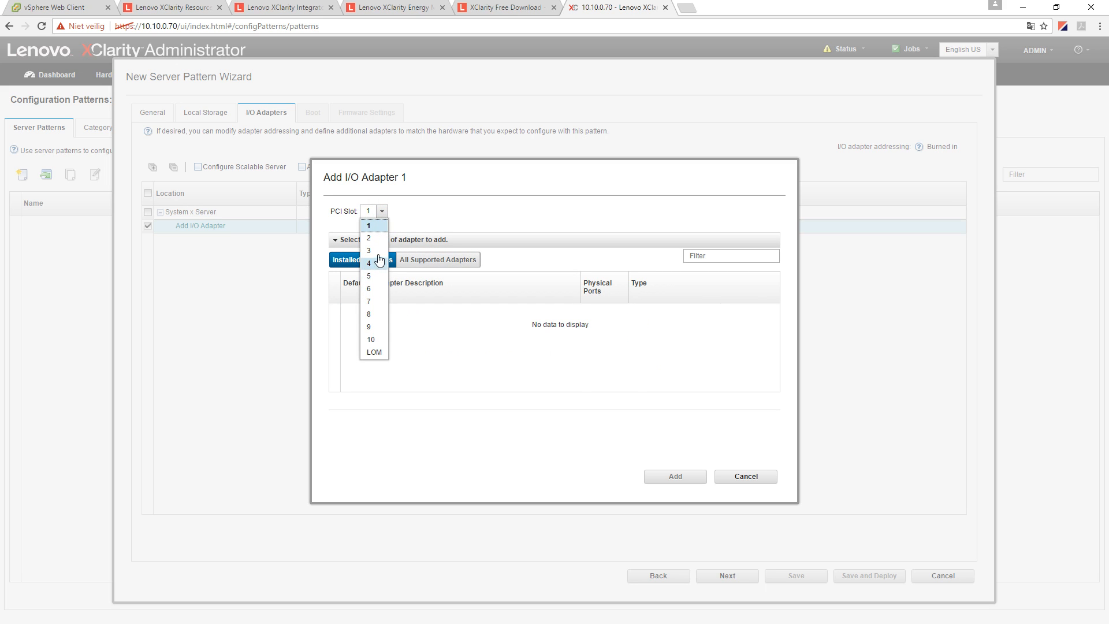
click(372, 277)
click(381, 211)
click(368, 226)
- Add the Intel X520 Dual Port 10GbE SFP+ Adapter, check its two ports, and continue to boot settings
click(421, 260)
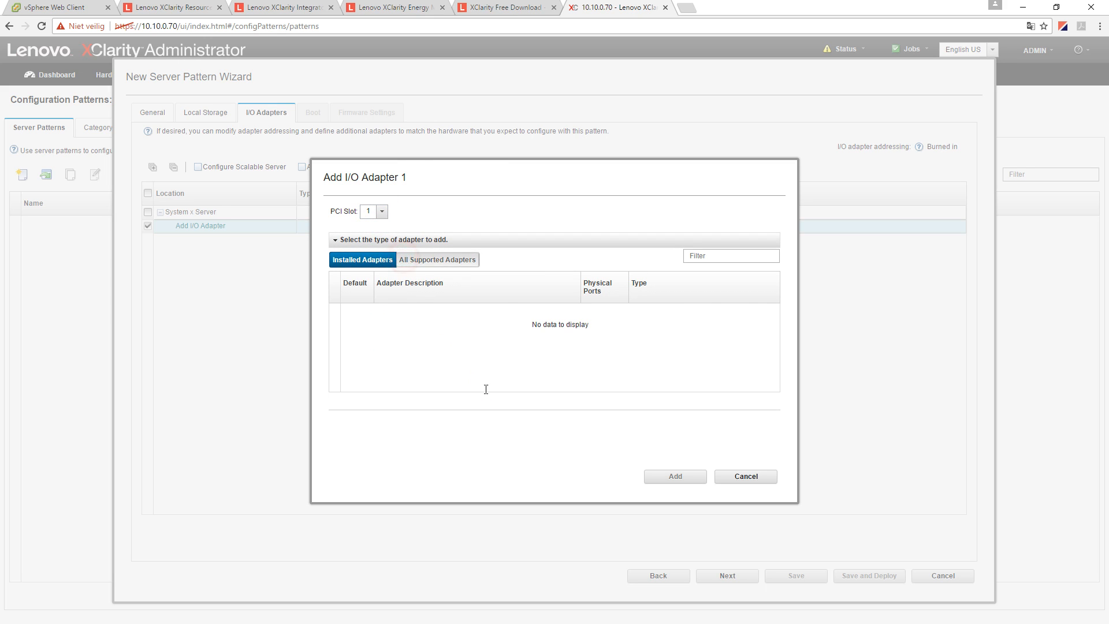
scroll(468, 376, down, 5)
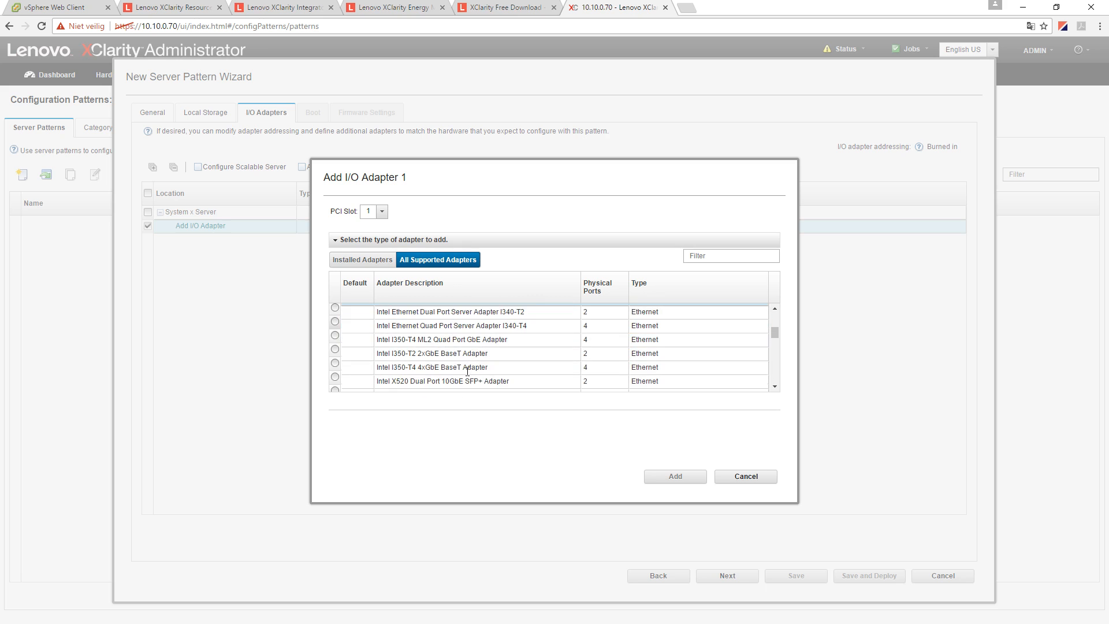
scroll(456, 364, up, 3)
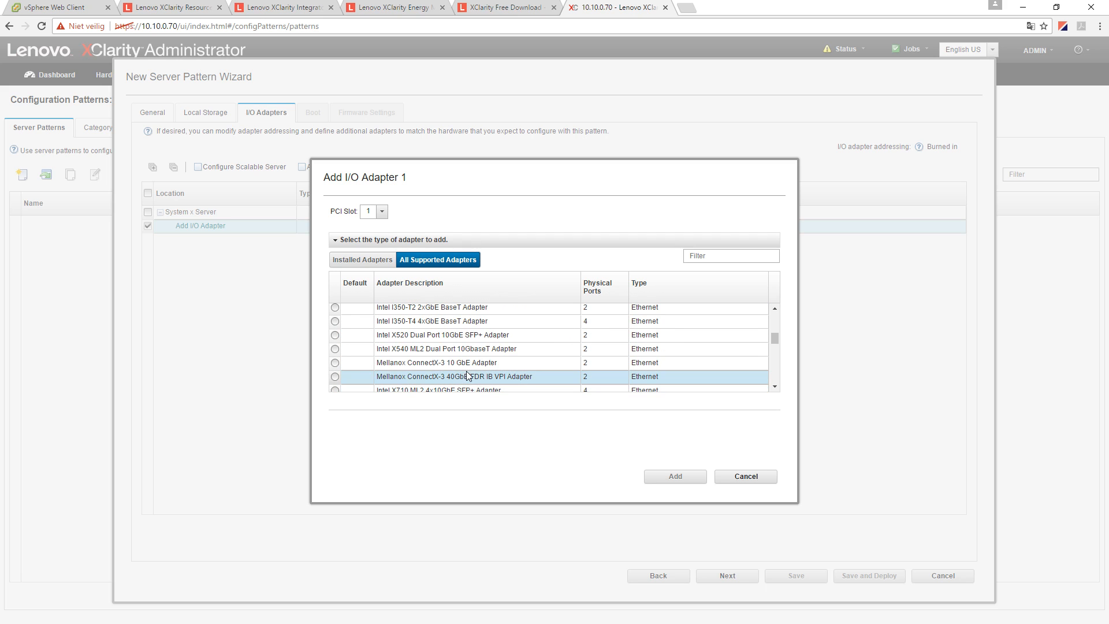
click(335, 335)
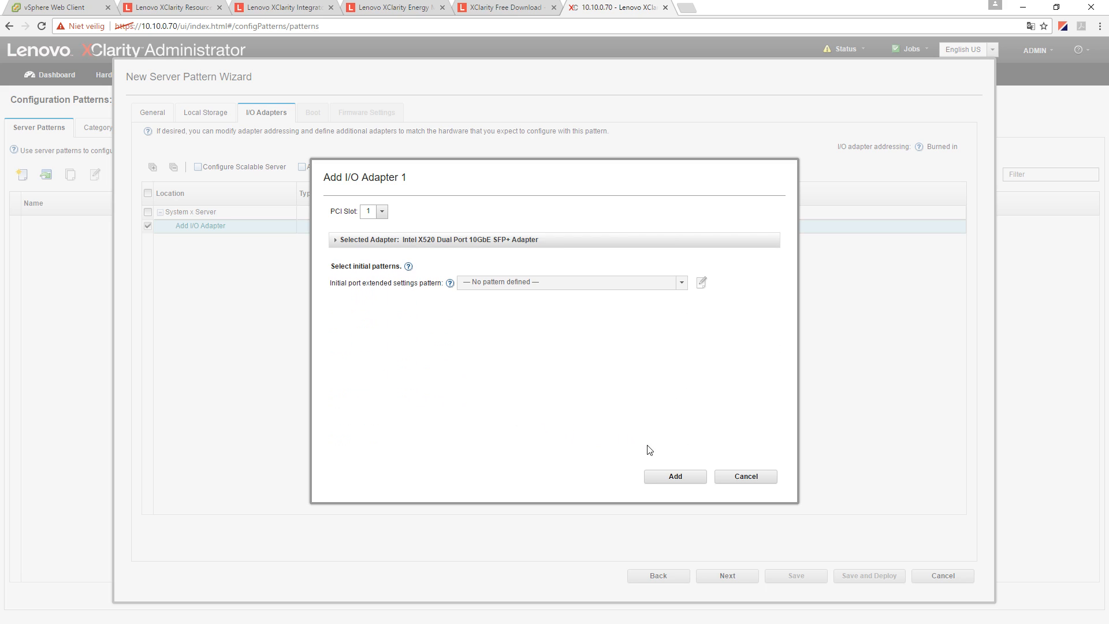
click(528, 282)
click(694, 478)
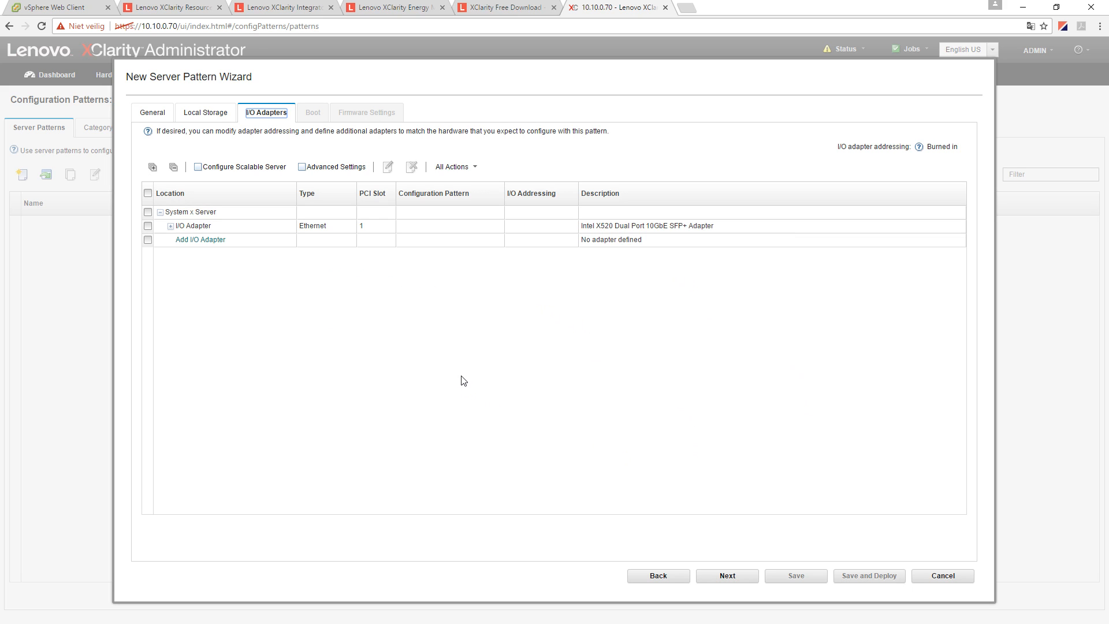
click(170, 226)
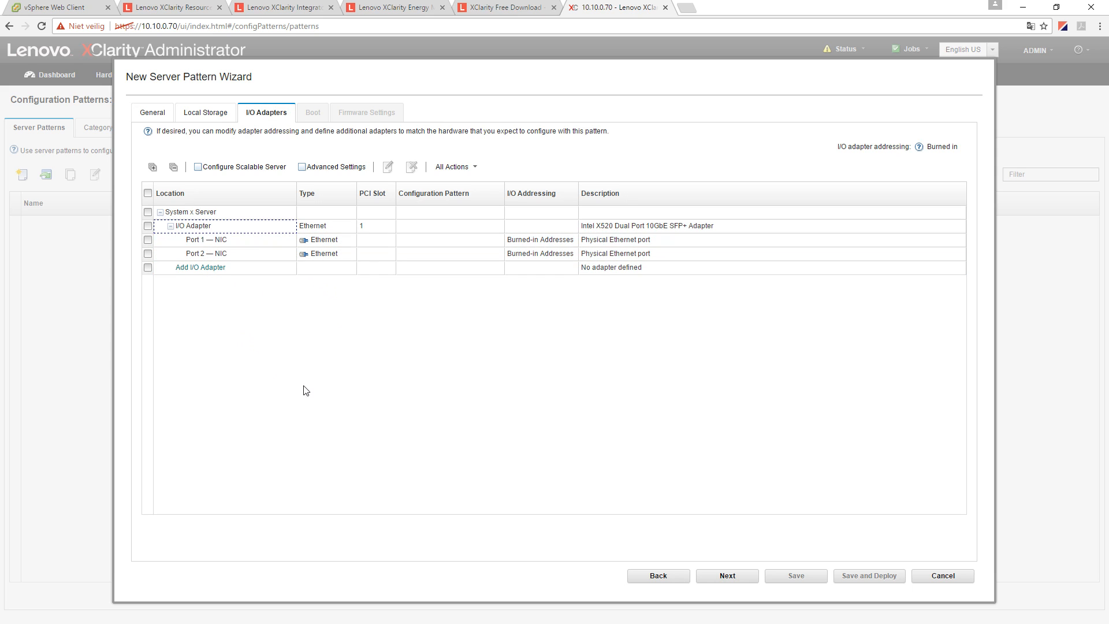
click(735, 580)
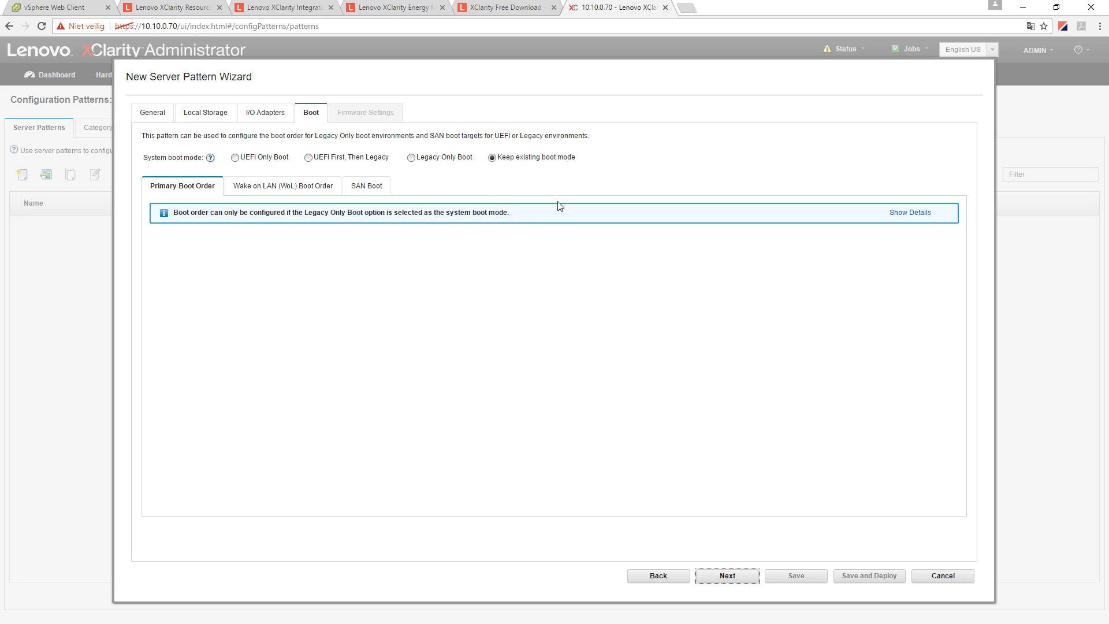
- Try UEFI Only and Legacy Only boot, revert to Keep existing boot mode, and continue to Firmware Settings
drag(507, 157, 571, 157)
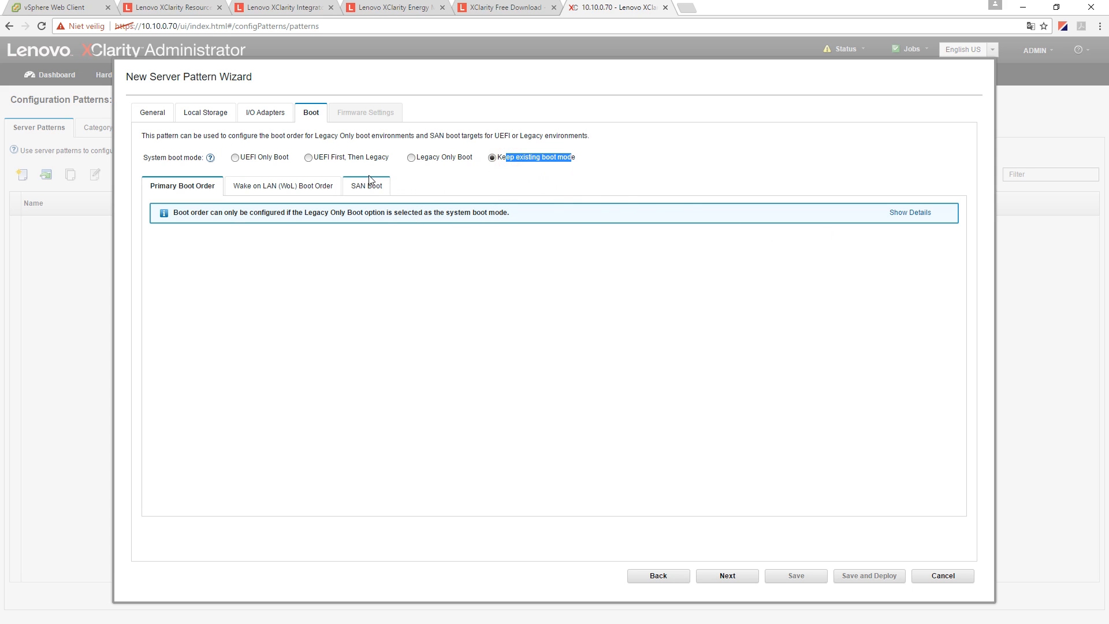
click(235, 159)
click(411, 158)
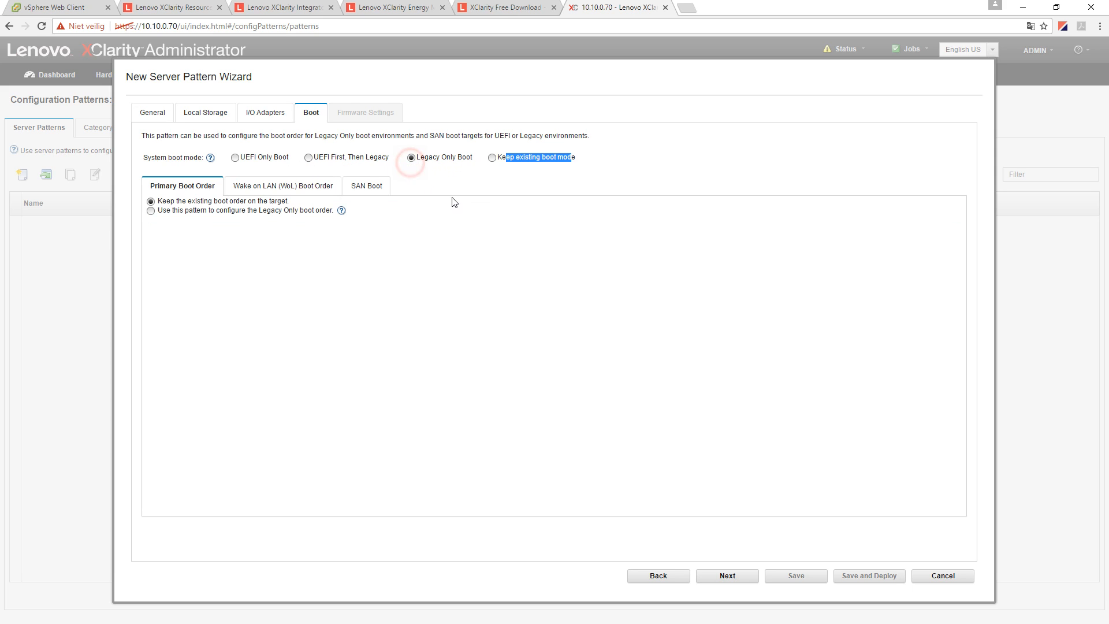
click(151, 211)
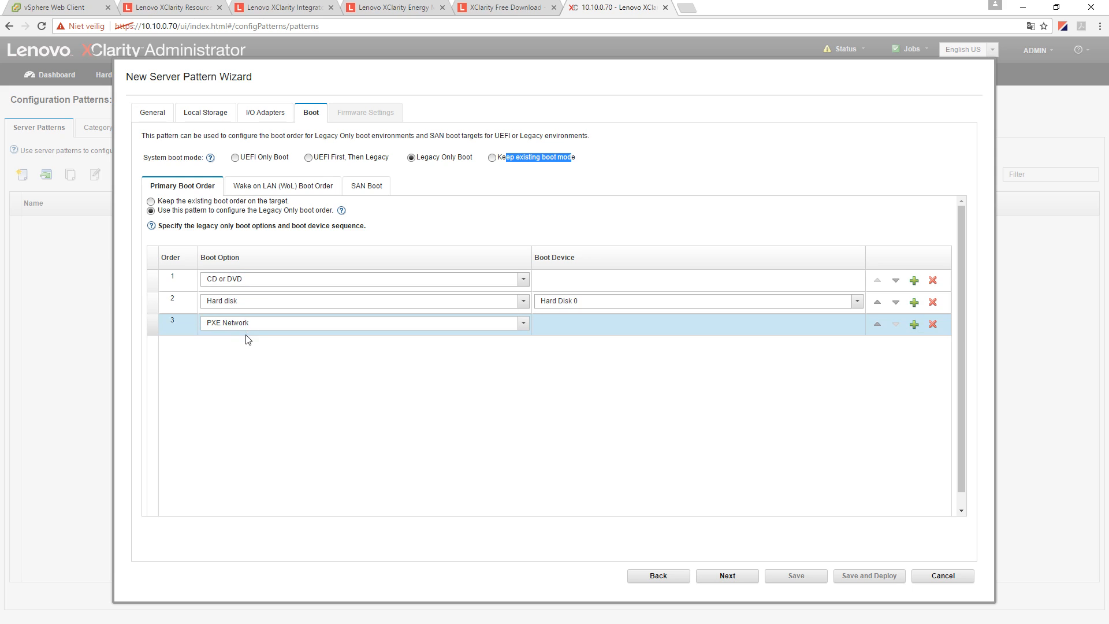
click(493, 157)
click(746, 574)
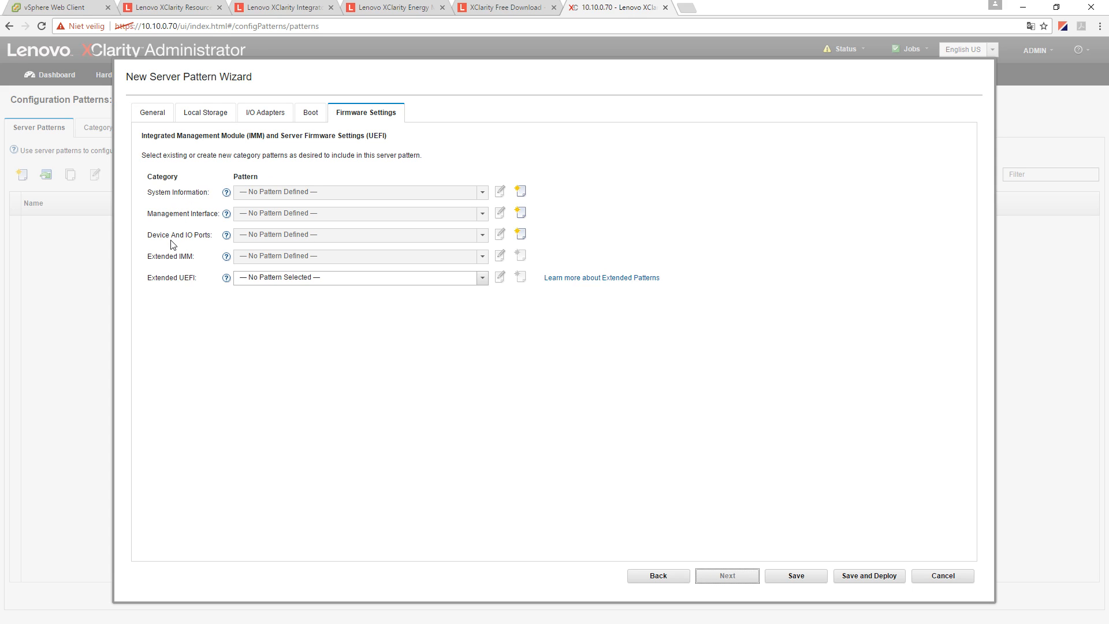
- Browse the System Information and Extended UEFI pattern choices, then cancel the wizard discarding changes
click(285, 193)
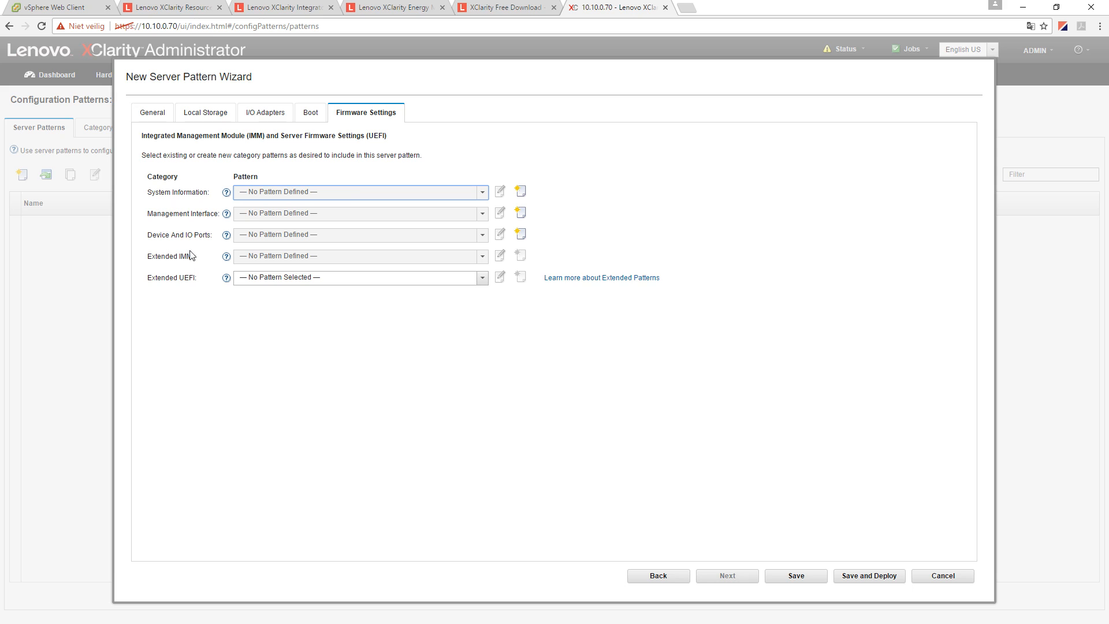
click(246, 280)
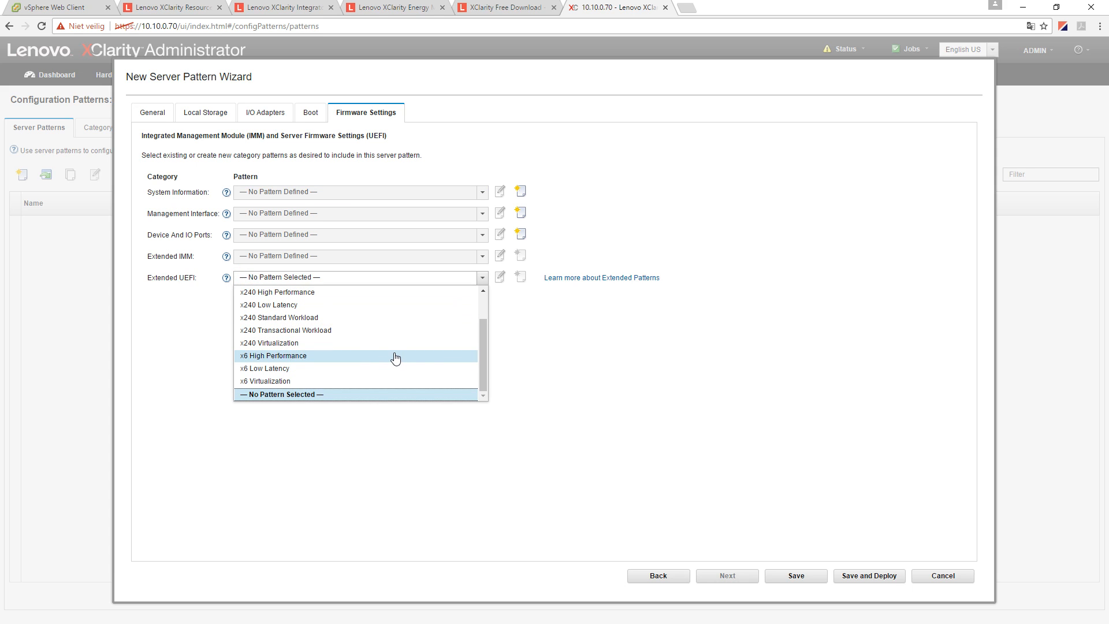
click(540, 344)
click(483, 277)
click(486, 312)
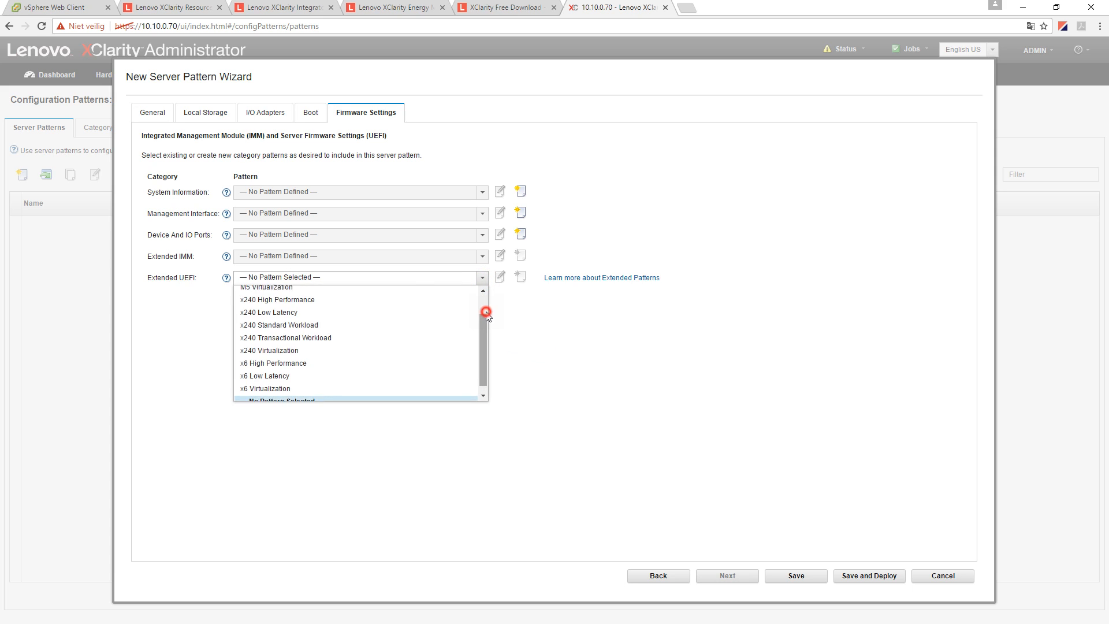
drag(485, 314, 484, 347)
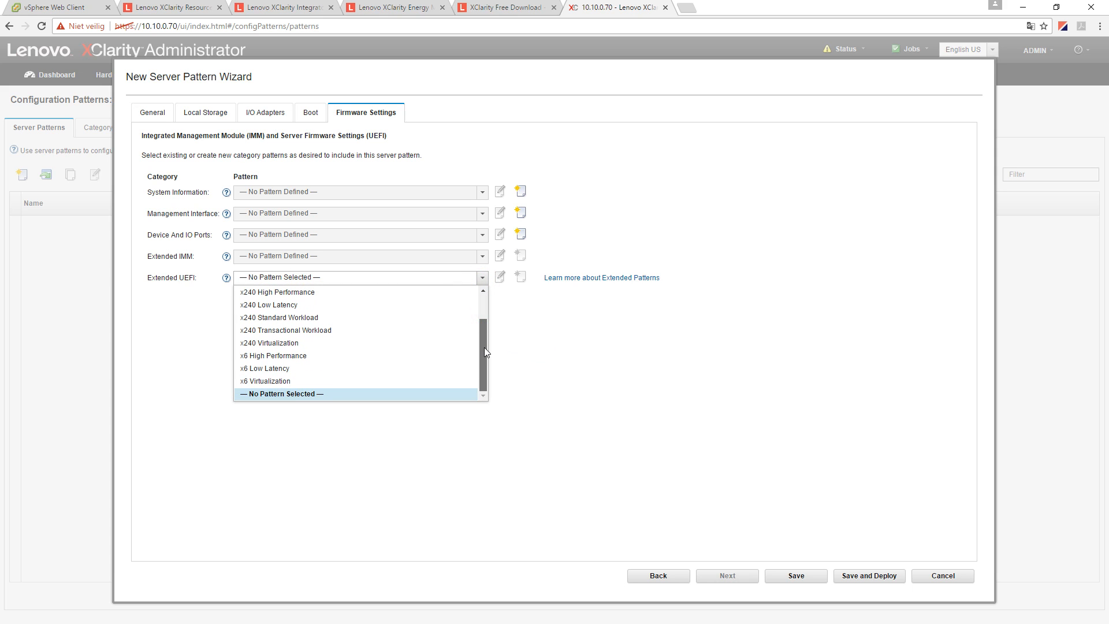
click(703, 450)
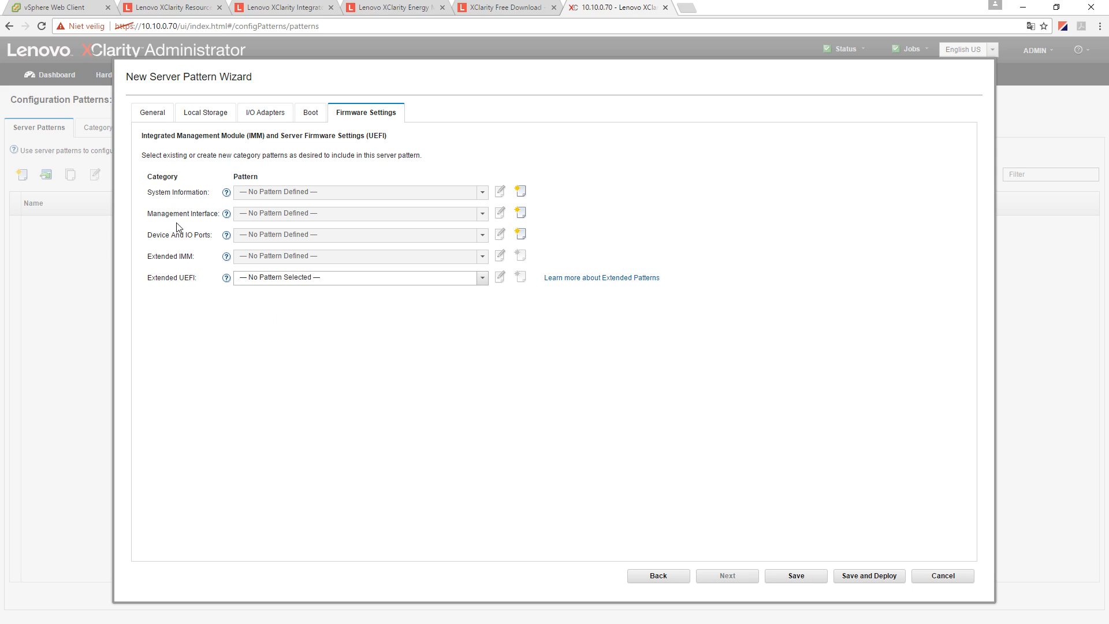
click(954, 579)
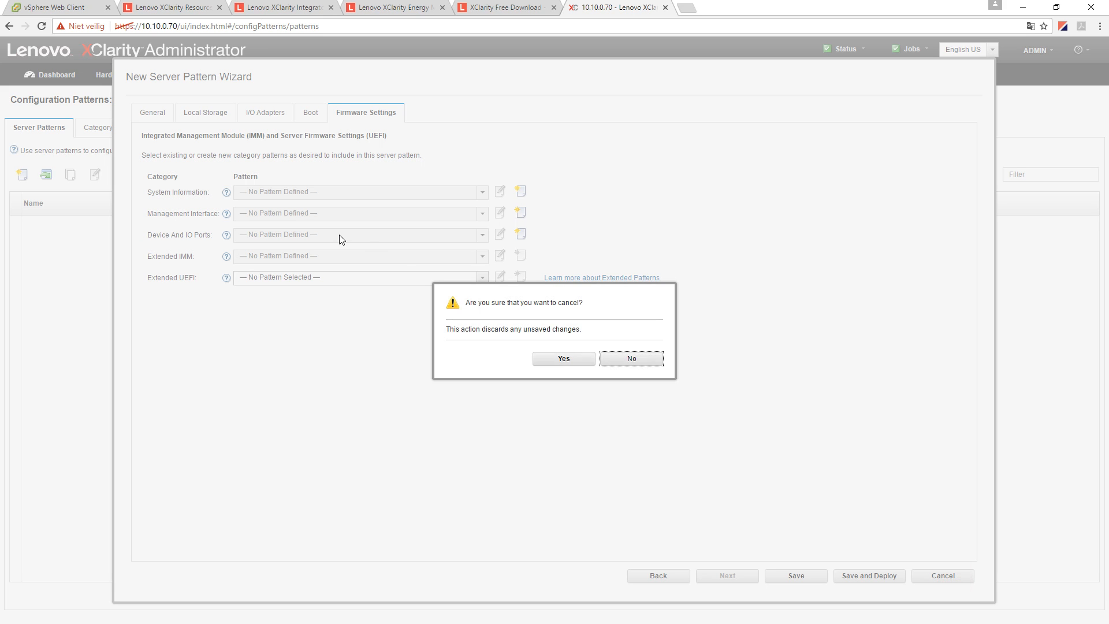
click(550, 358)
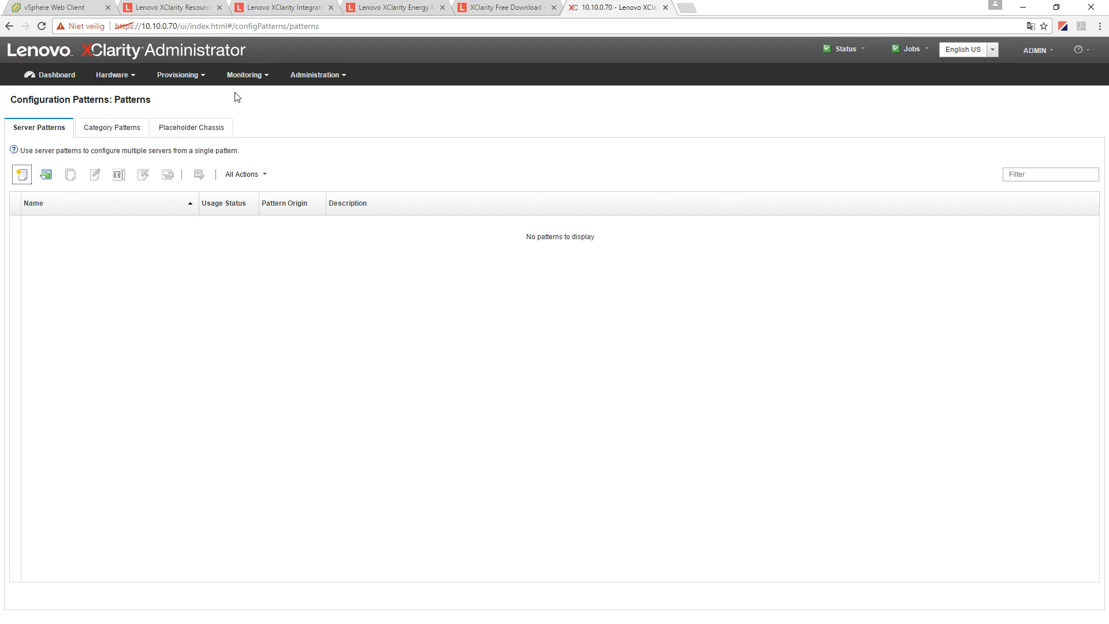
- From the Dashboard's Jobs summary, open View All Jobs to see Refresh Update Catalog at 1%
click(47, 76)
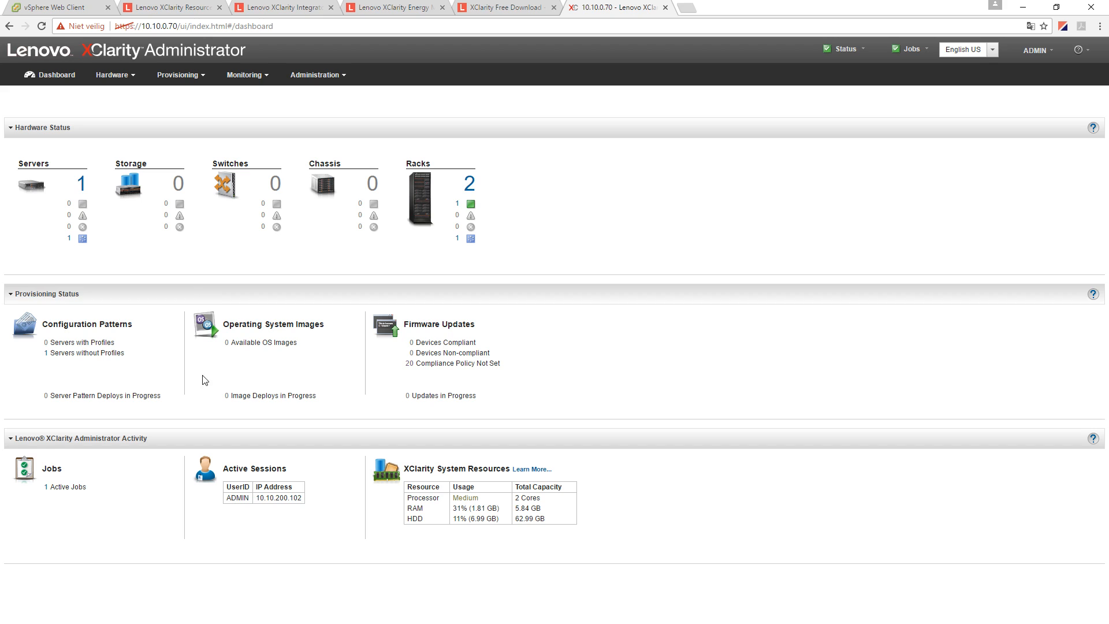
click(908, 49)
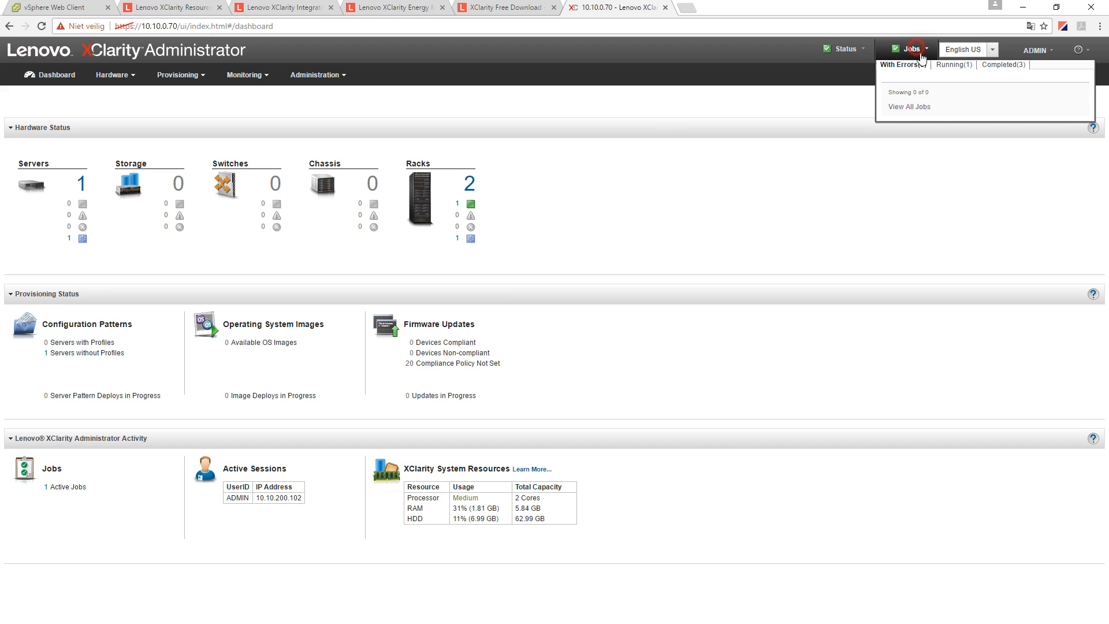
click(917, 113)
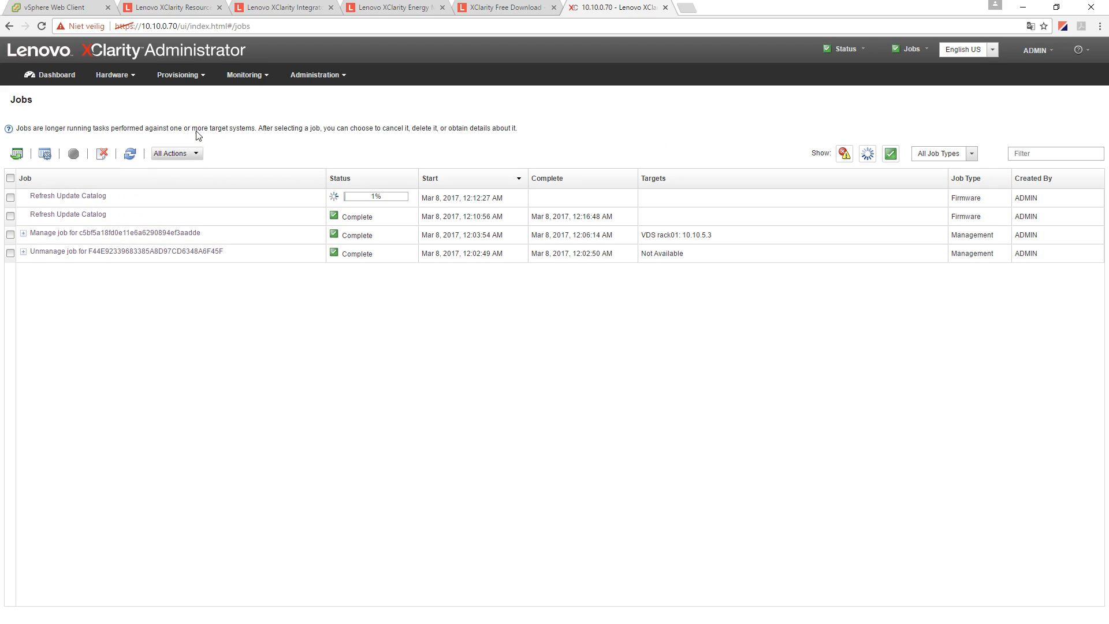
click(319, 79)
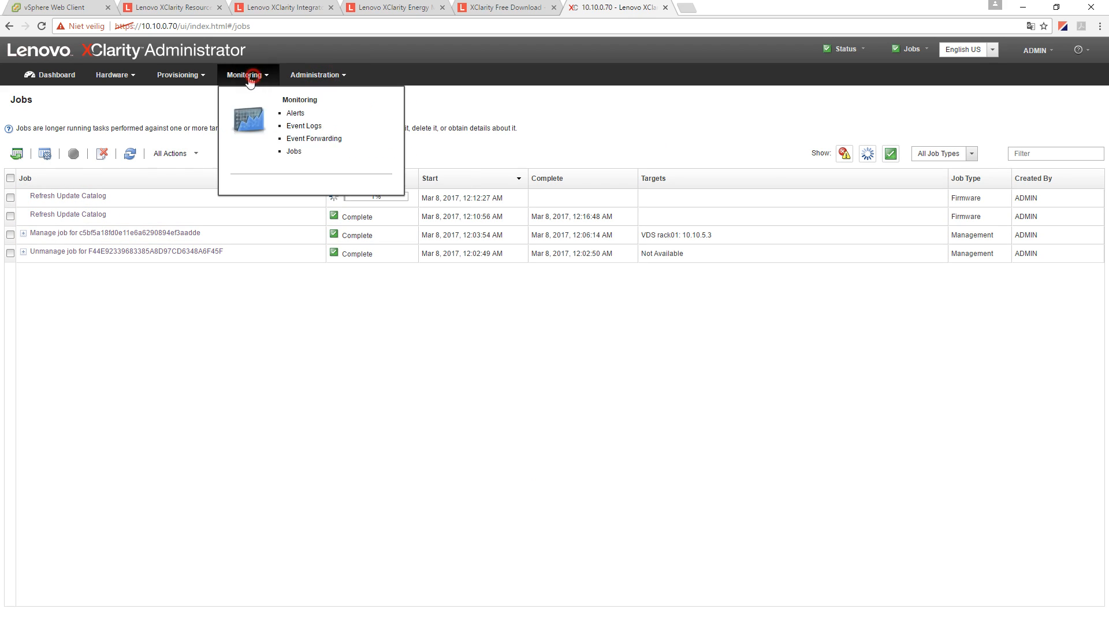
- In the firmware updates Repository, tick the Lenovo System x3650 M5 (8871) catalog entry
mouse_move(180, 75)
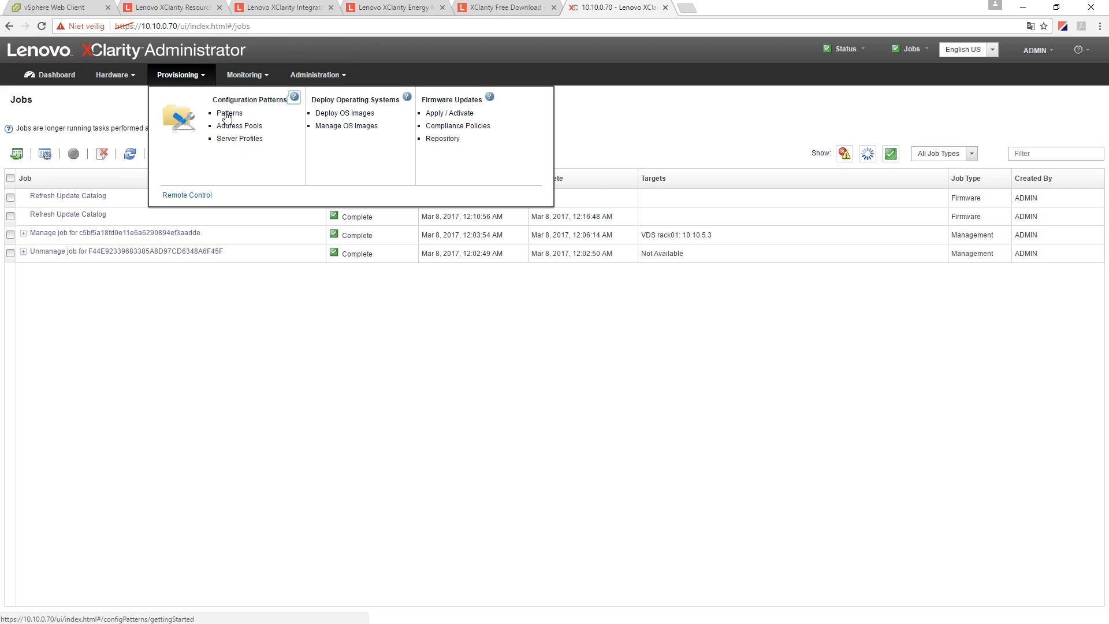
click(444, 139)
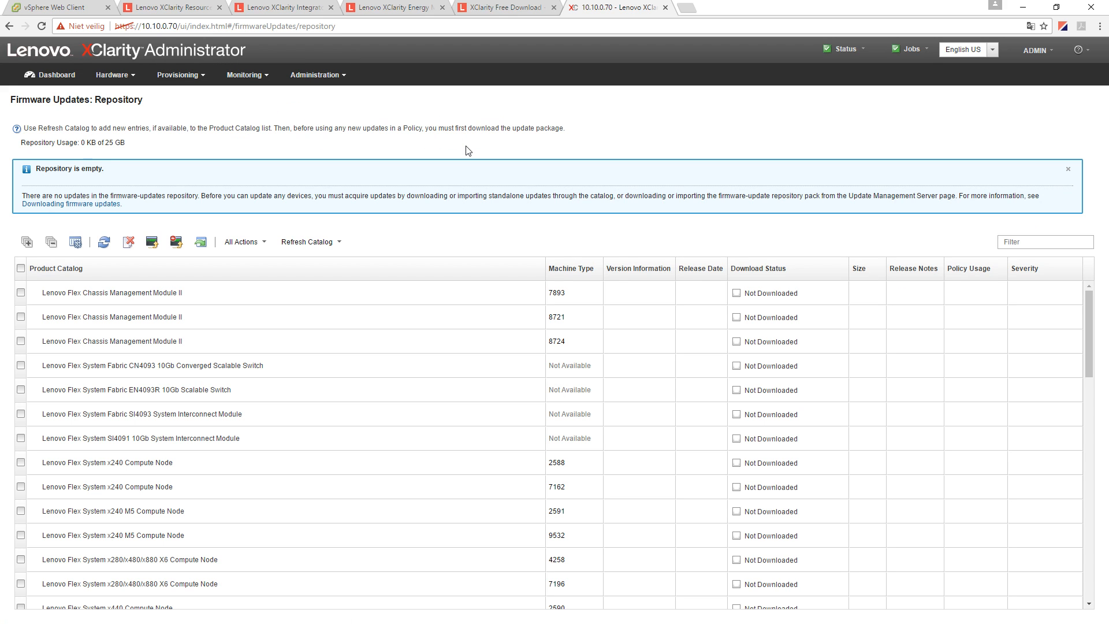
scroll(654, 410, down, 4)
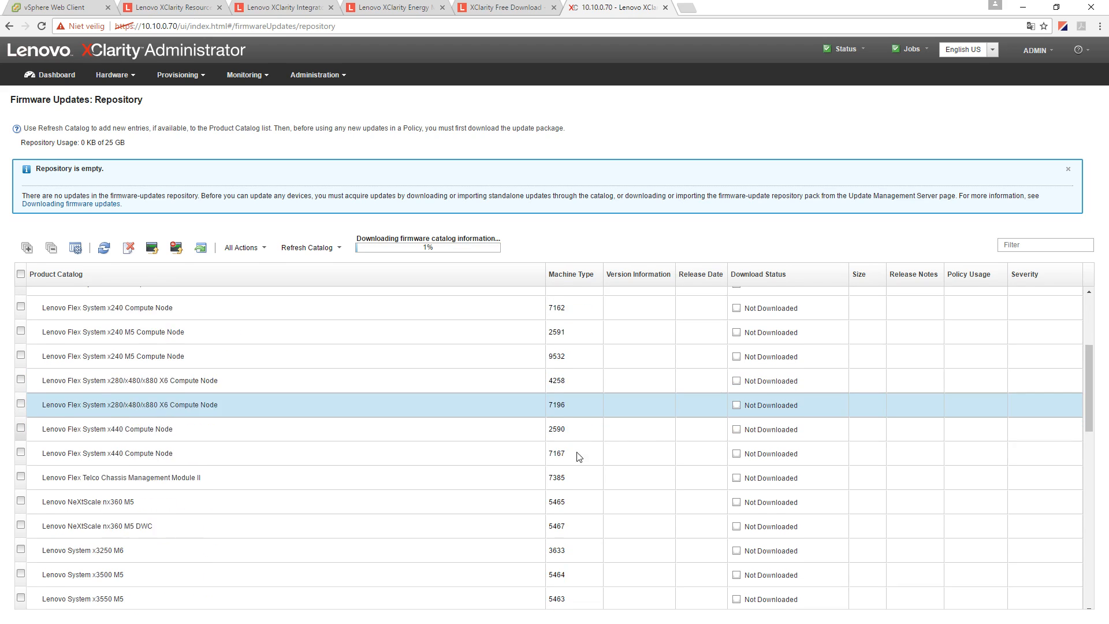
scroll(183, 480, down, 2)
click(21, 510)
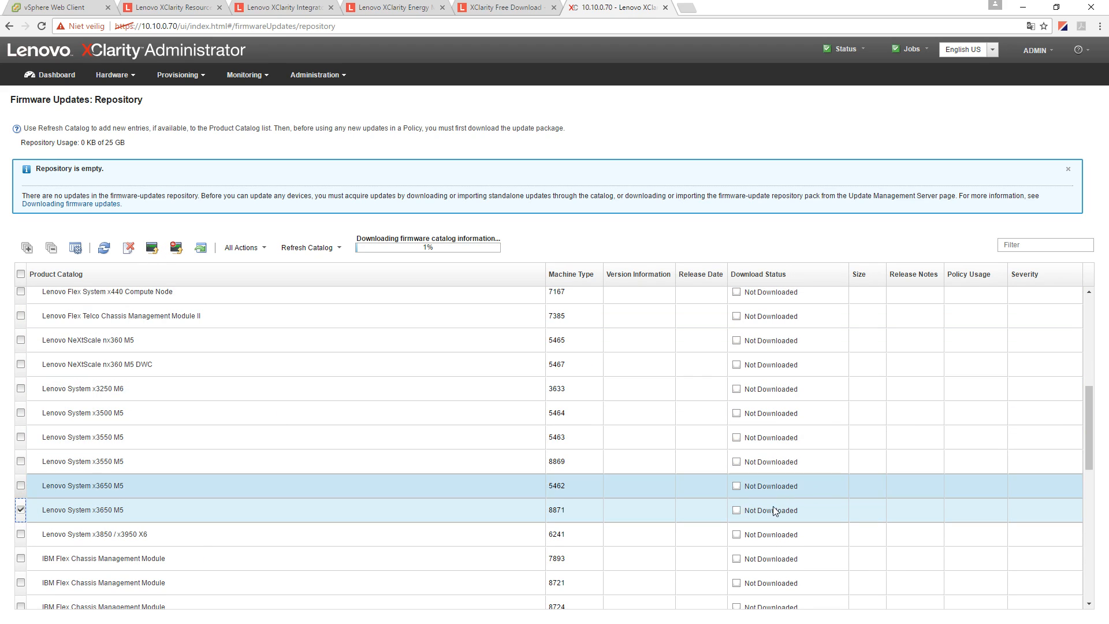
scroll(396, 411, up, 3)
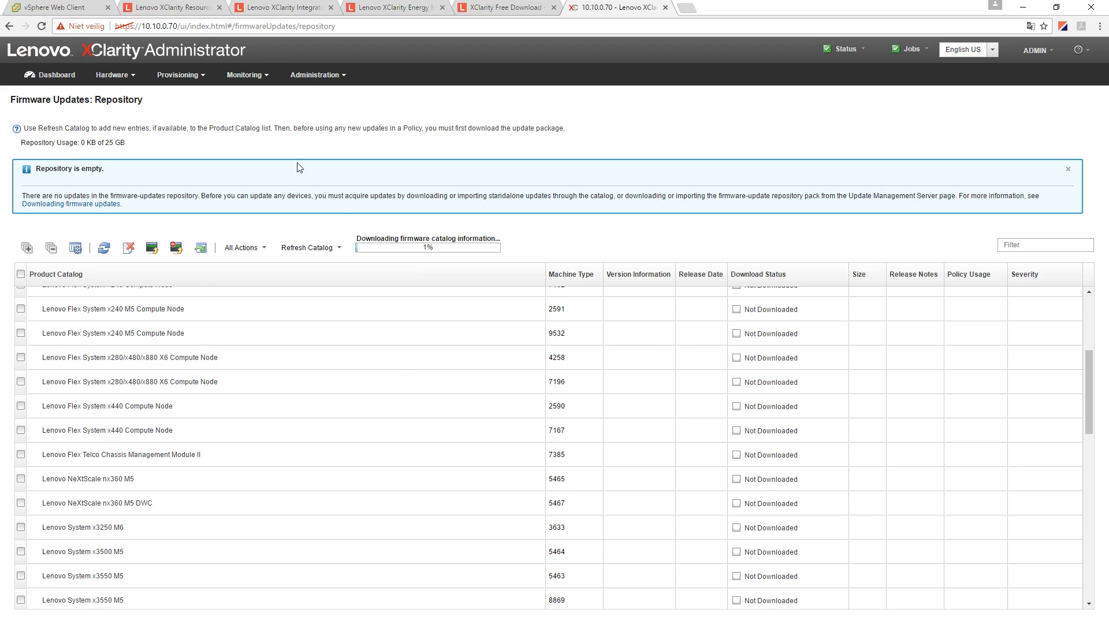
click(262, 81)
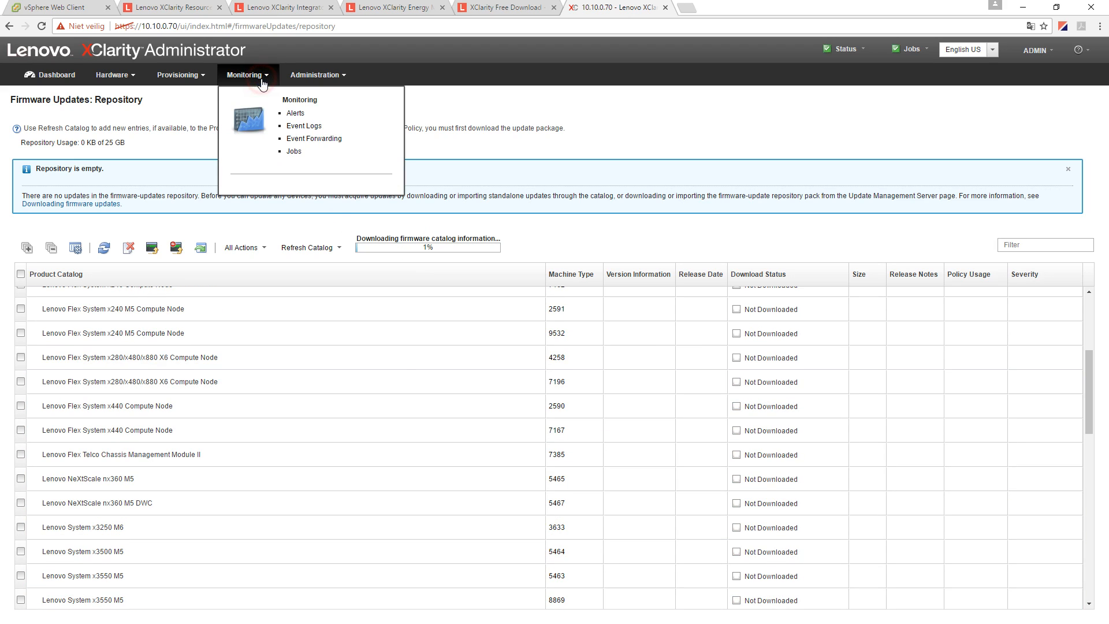
- Review the Alerts, Event Logs and Event Forwarding pages, peeking at the recipient actions list
click(295, 112)
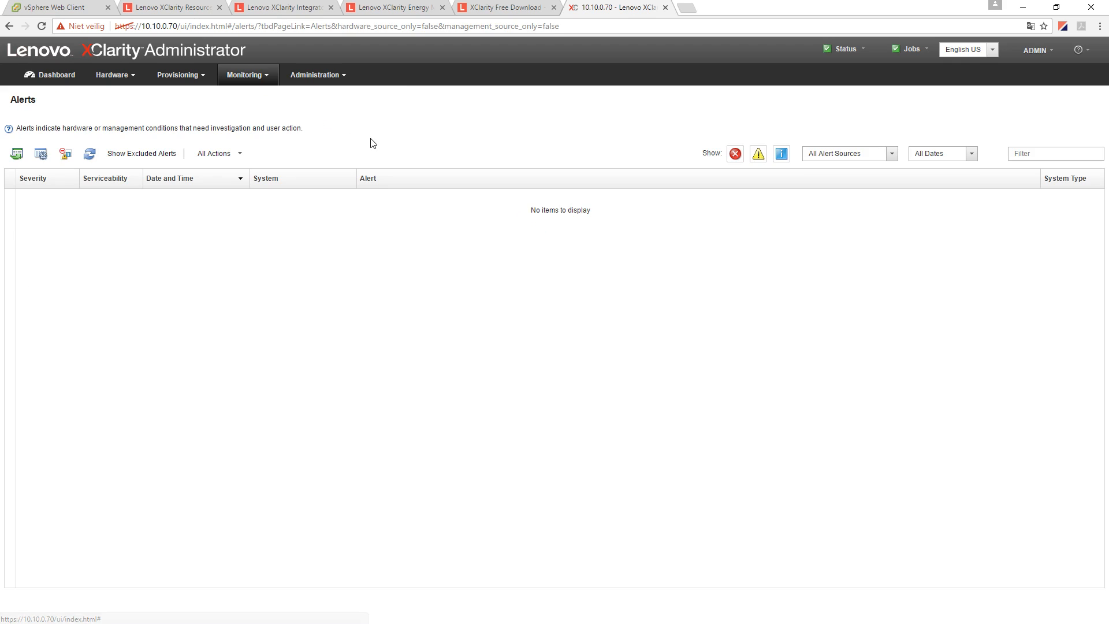
click(273, 77)
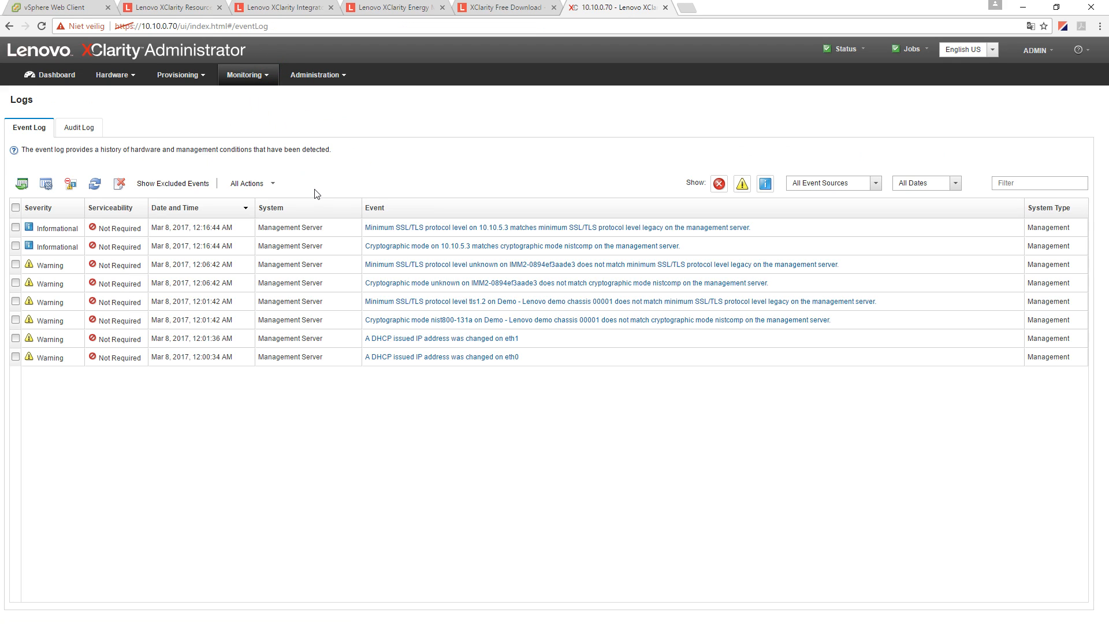
click(266, 81)
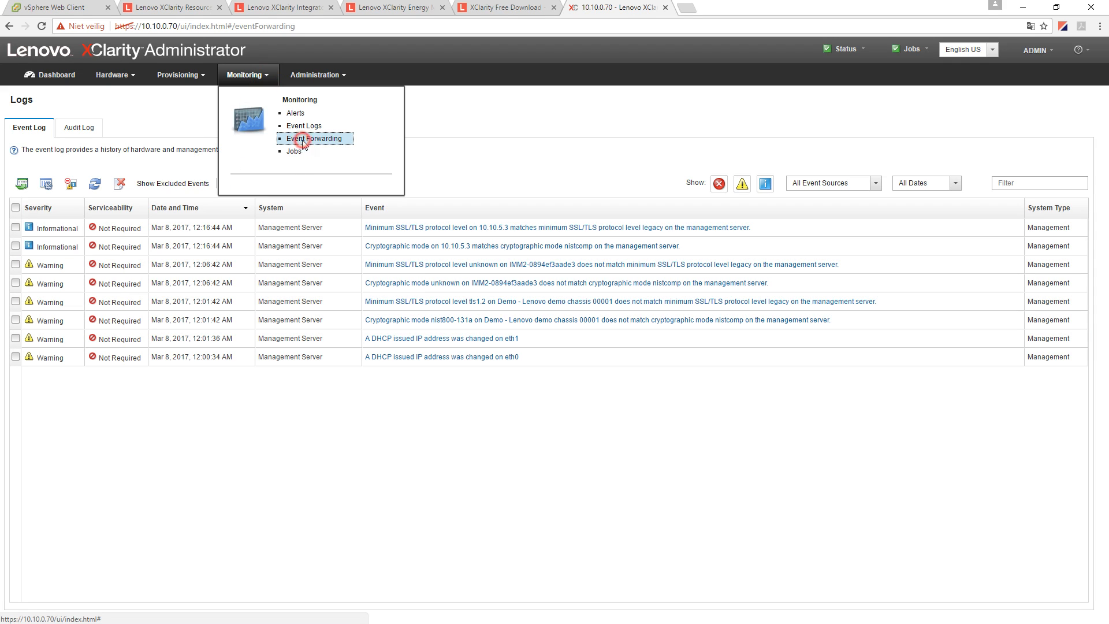
click(293, 131)
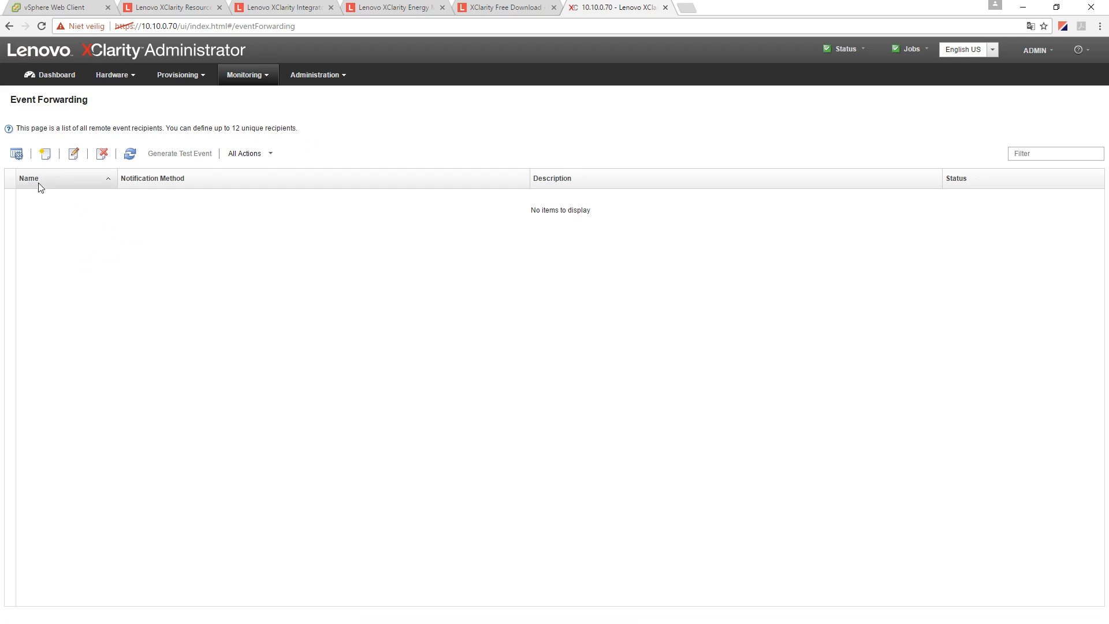
click(268, 153)
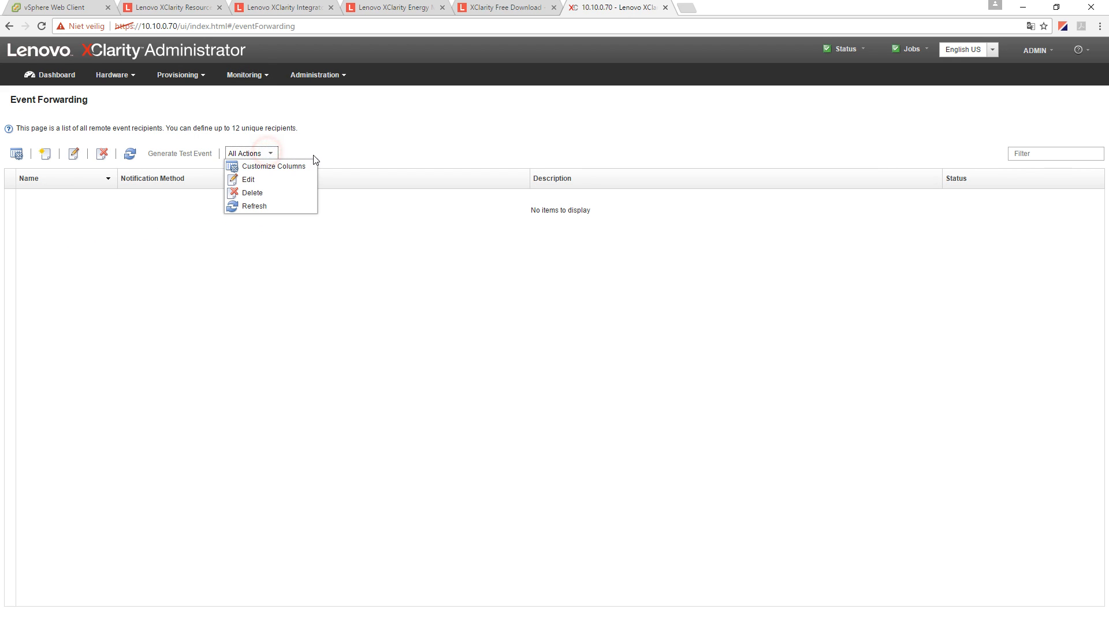
click(329, 152)
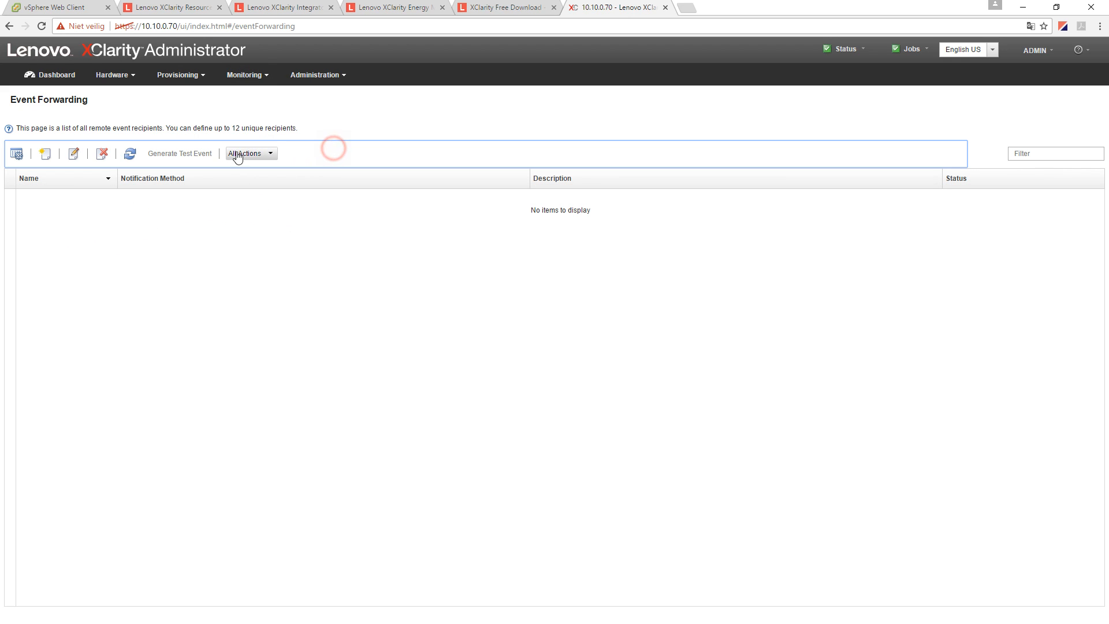
- Return to Monitoring > Jobs, where Refresh Update Catalog still sits at 1%
click(266, 79)
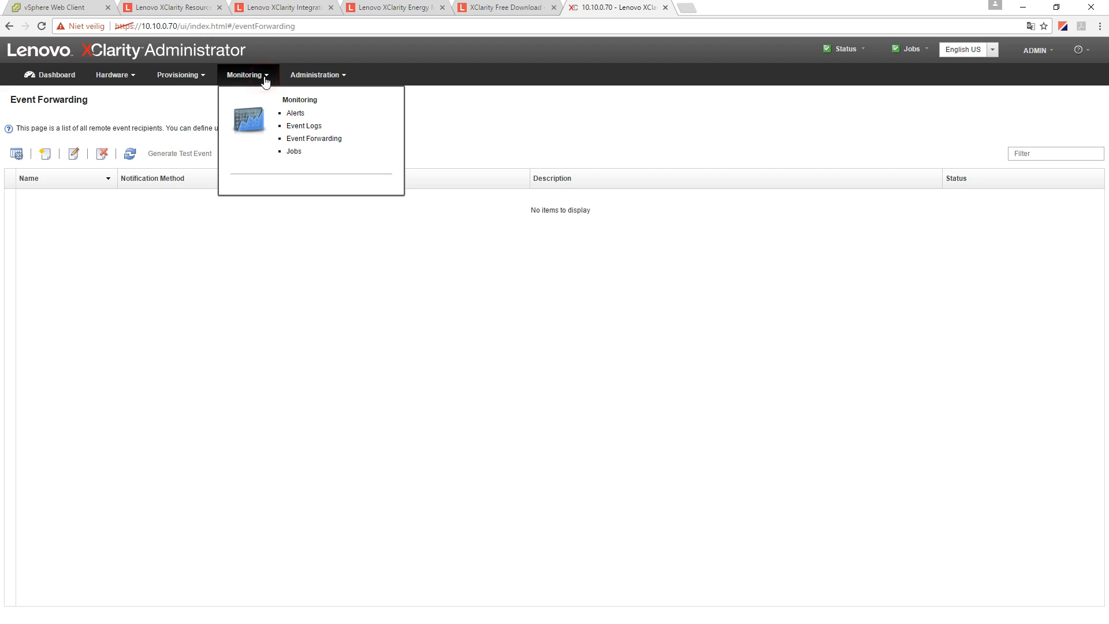
click(298, 154)
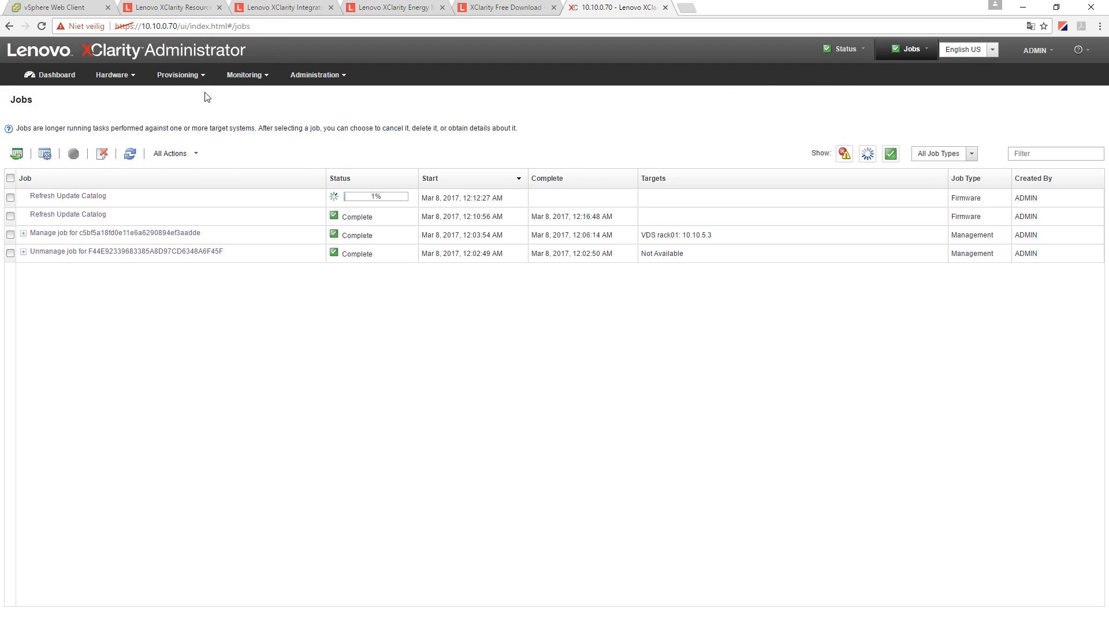
click(199, 77)
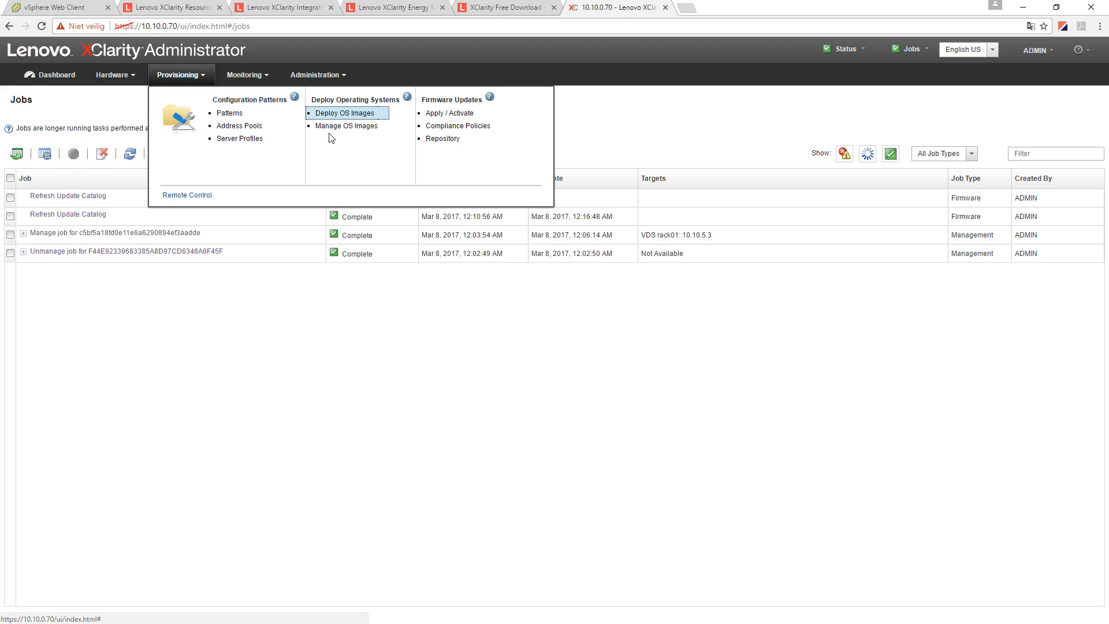
- Import the VMware-ESXi-6.0.0-Update2-3620759 ISO through Manage OS Images > Import Image
click(343, 127)
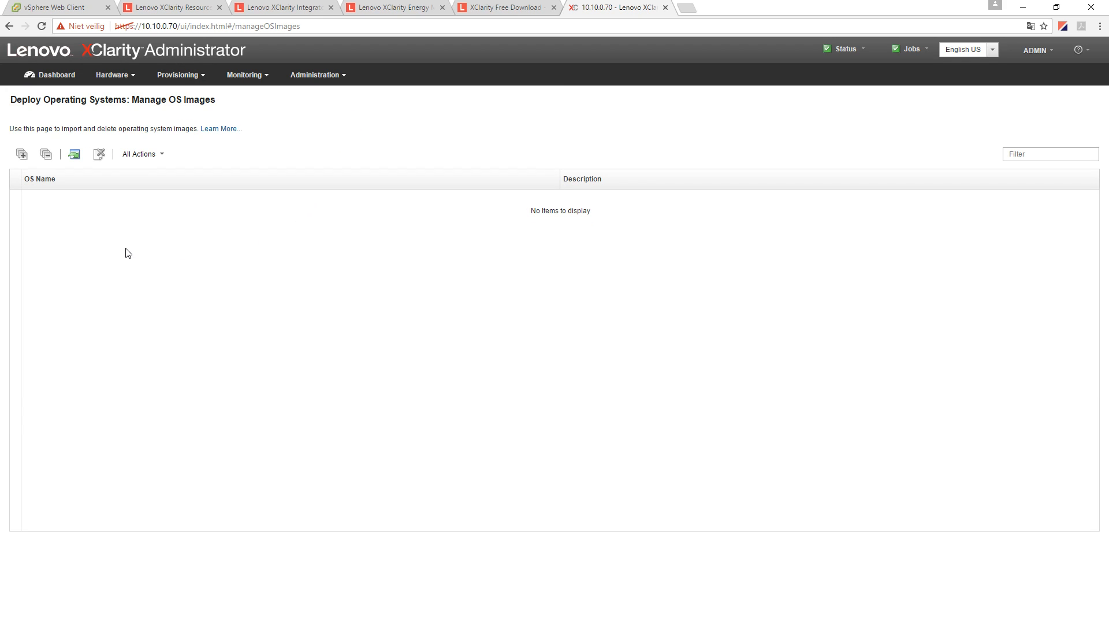
click(159, 152)
click(156, 196)
click(623, 323)
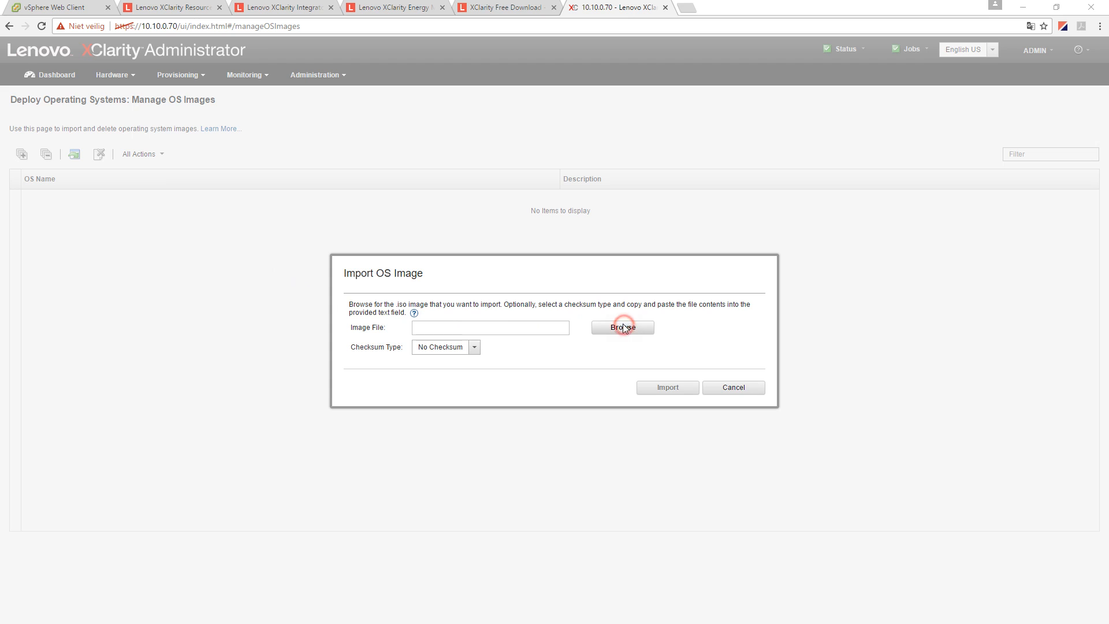
double_click(179, 133)
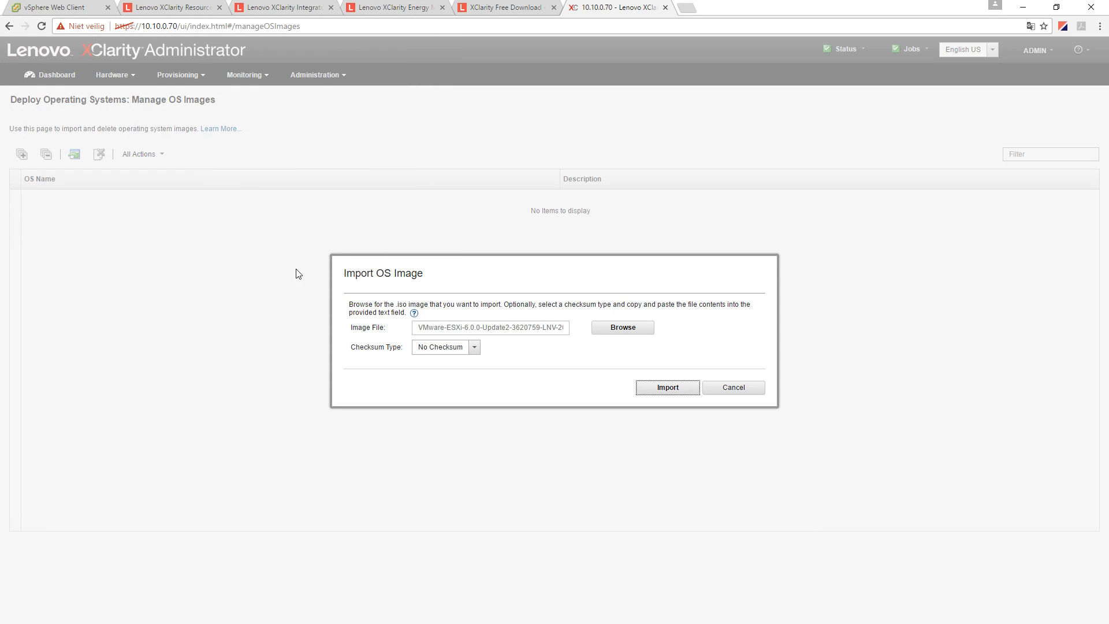
click(667, 387)
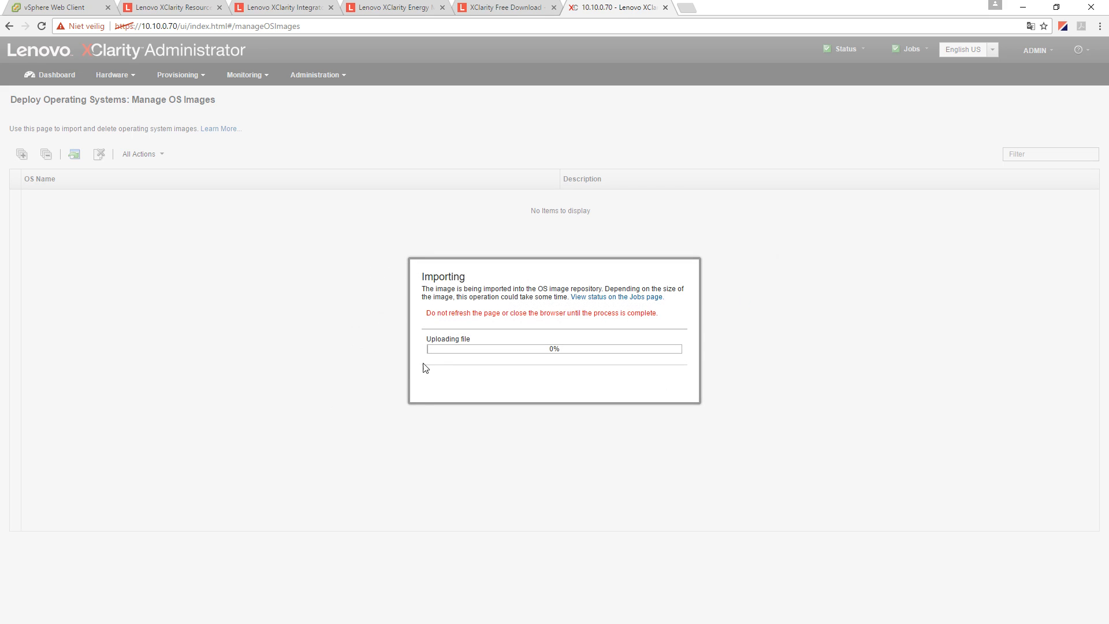
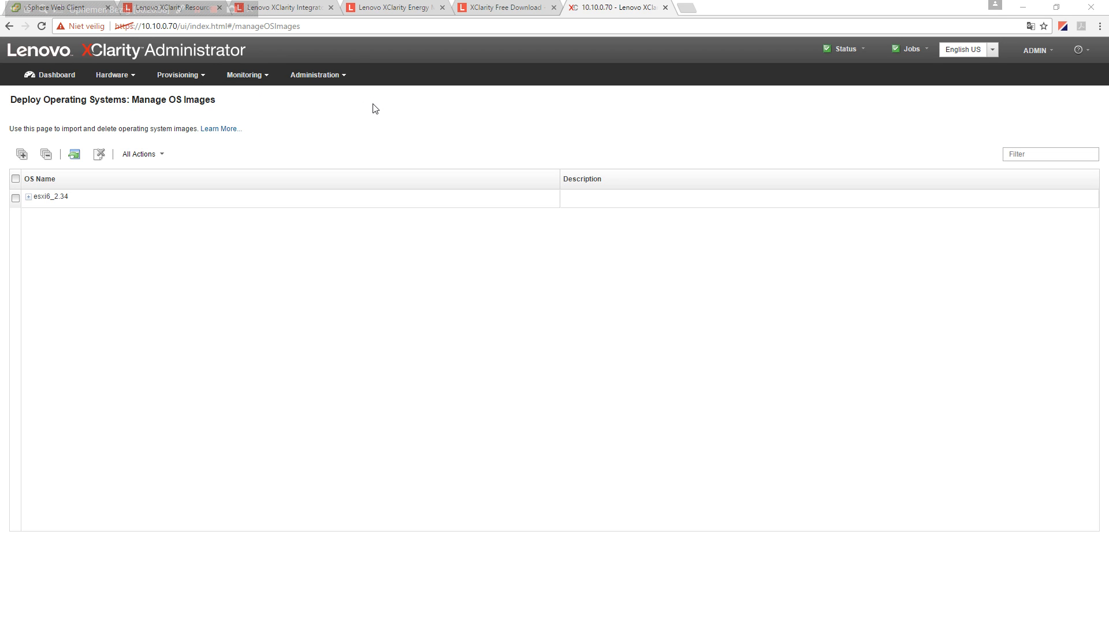
- Expand esxi6_2.34 to show its esxi6_2.34-x86_64-install-Virtualization profile on Manage OS Images
click(28, 196)
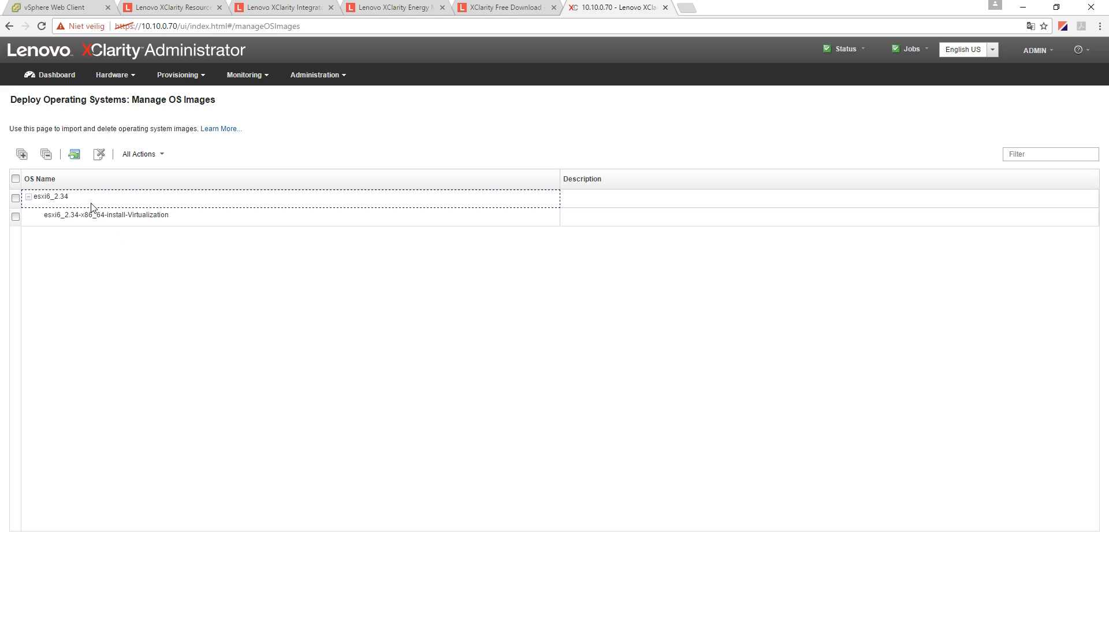
click(256, 77)
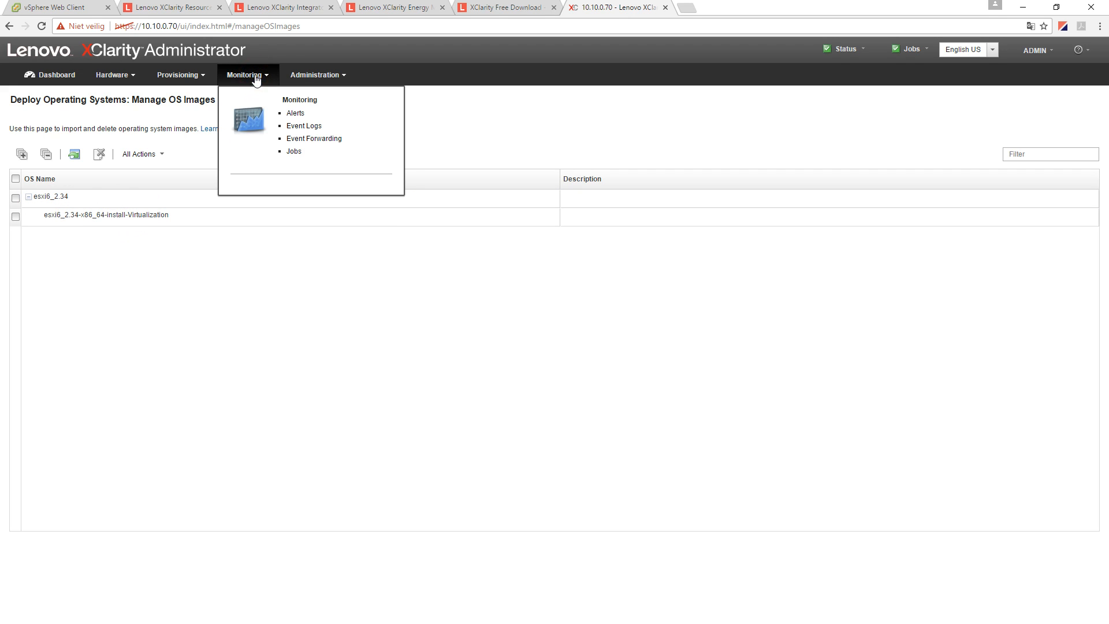
mouse_move(183, 77)
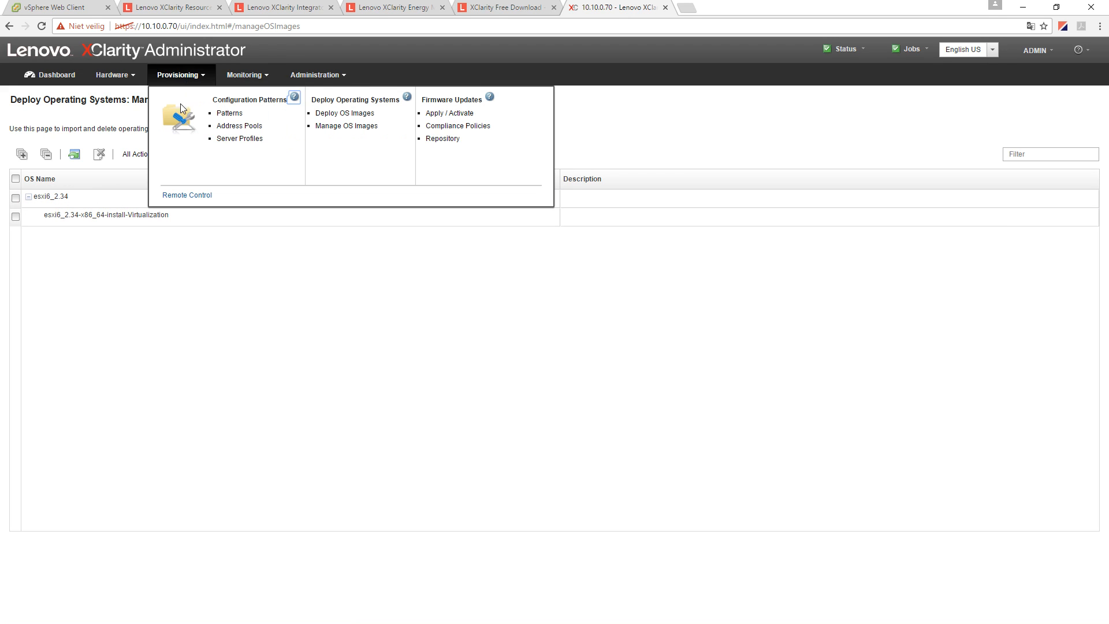
click(345, 126)
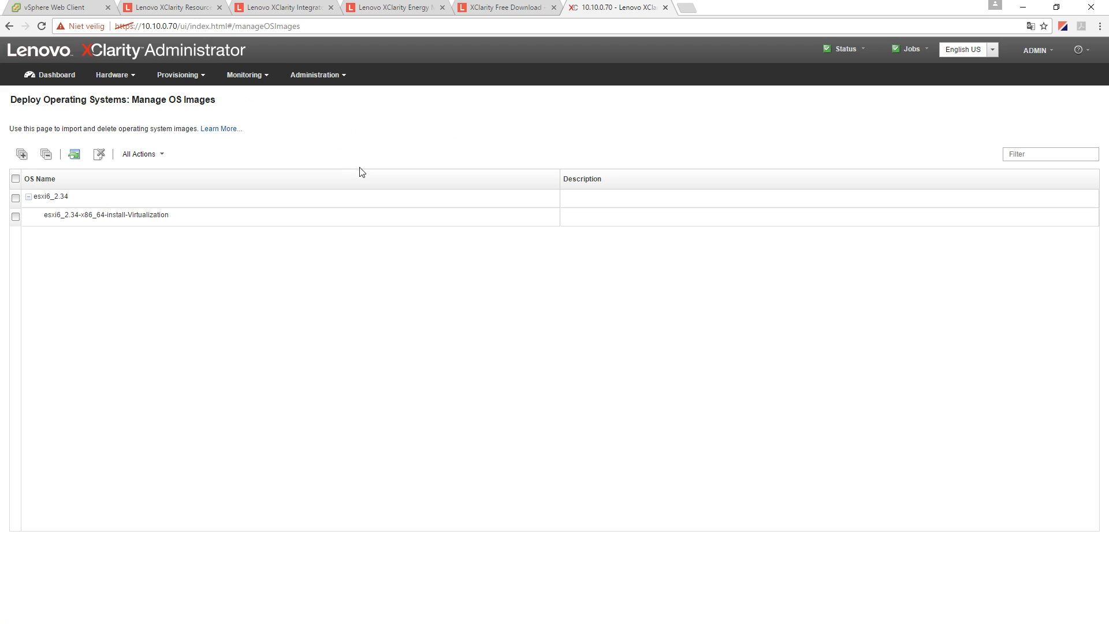
- Select server 10.10.5.3 on the Deploy OS Images page and show its changeable settings
mouse_move(193, 77)
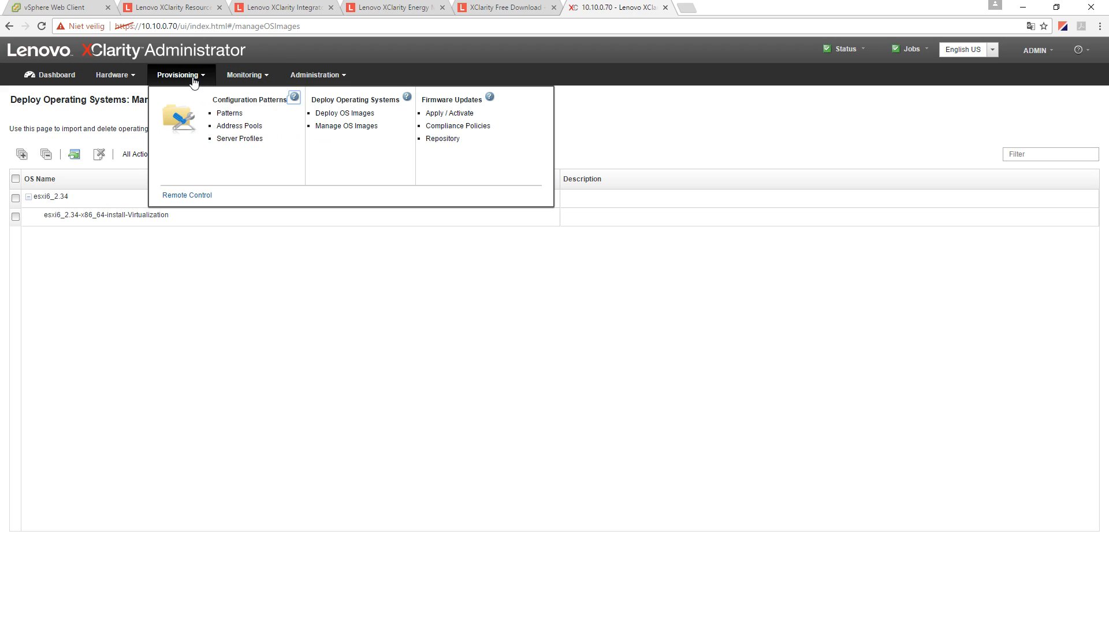
click(324, 115)
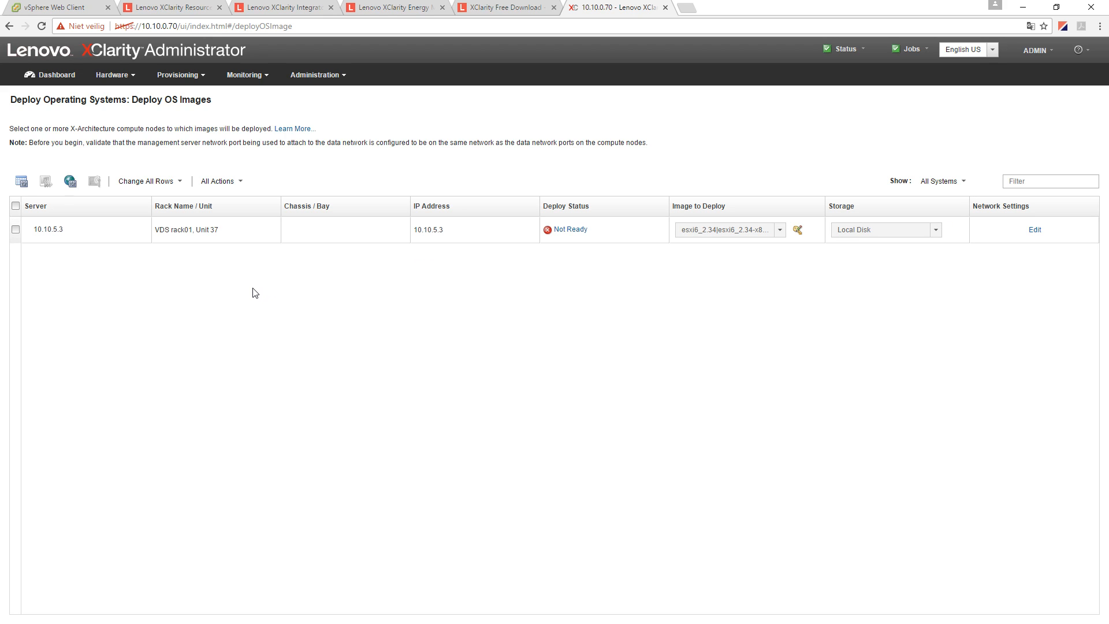
click(22, 229)
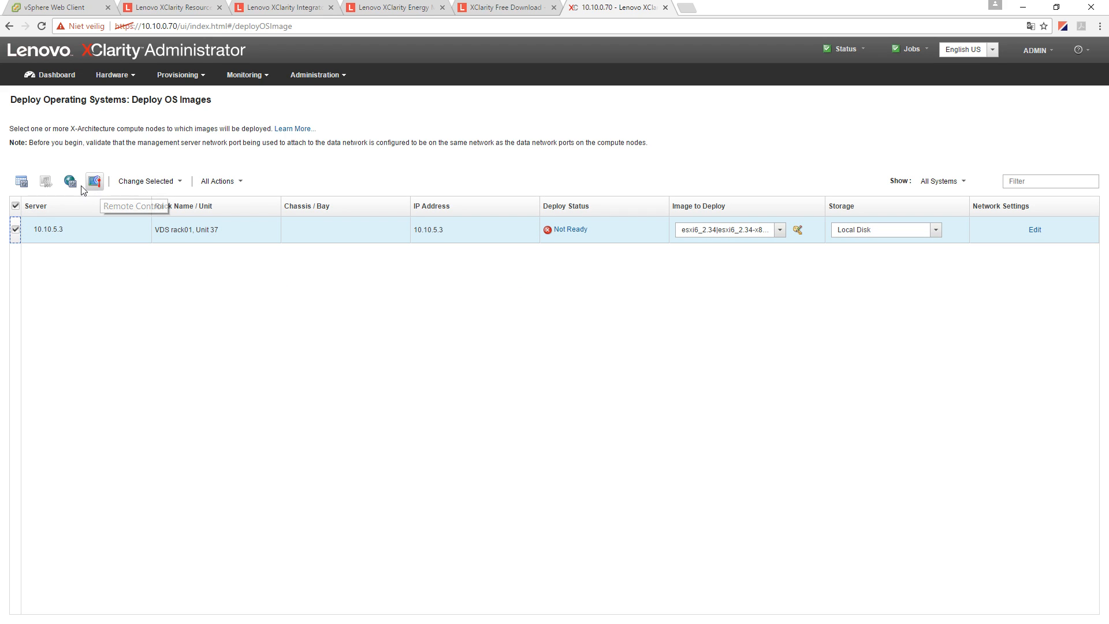
click(136, 180)
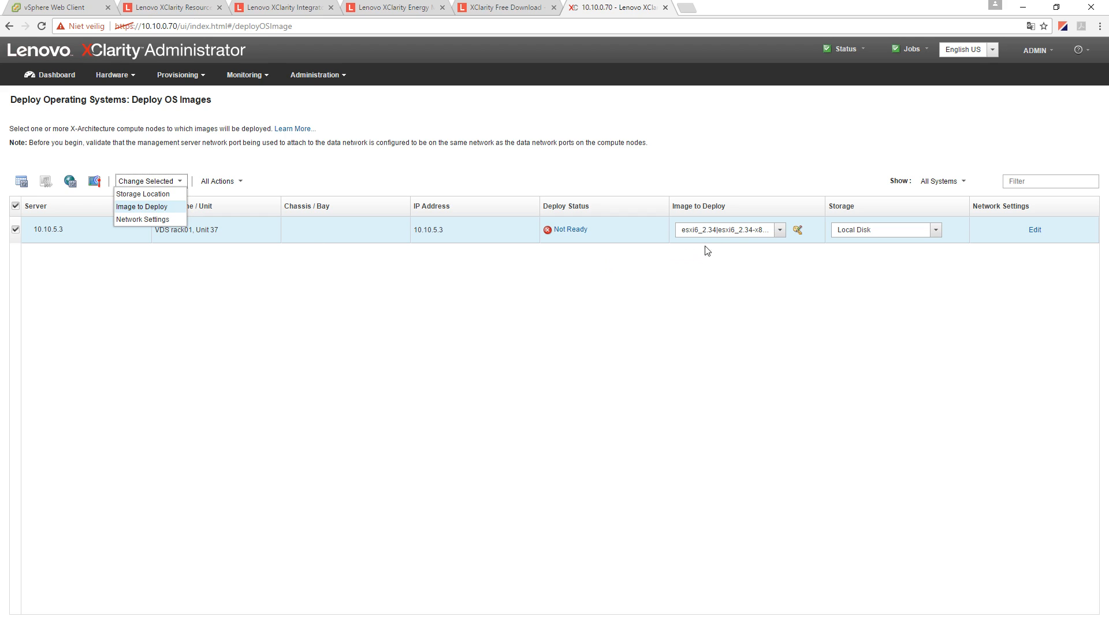
- Set the image to deploy to esxi6_2.34 with Local Disk as the storage location
click(780, 230)
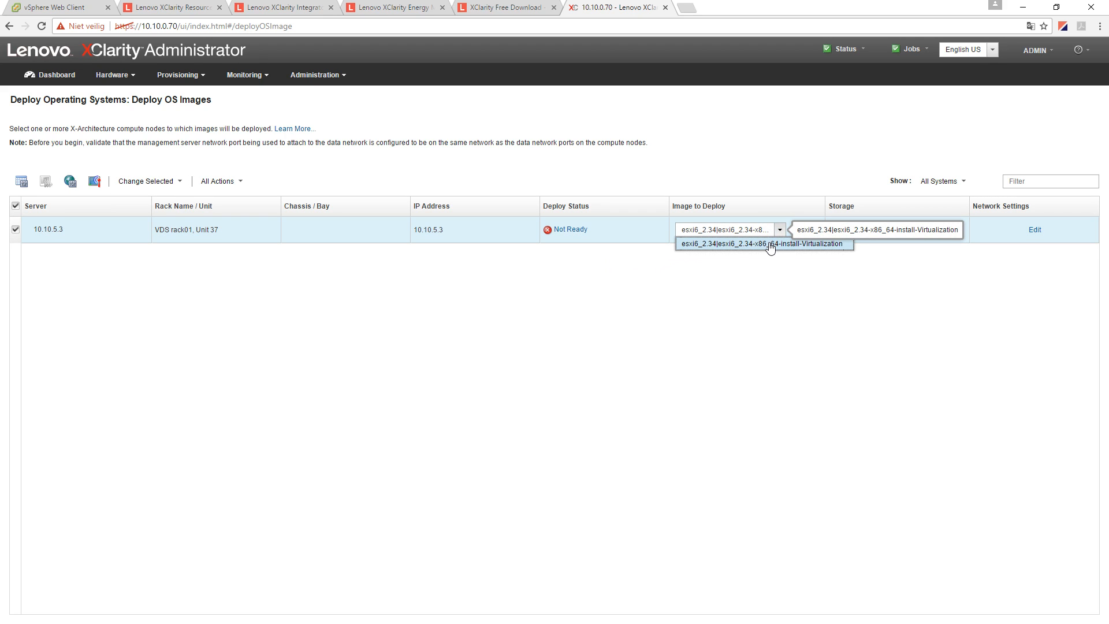
click(770, 243)
click(895, 229)
click(903, 257)
click(907, 231)
click(897, 244)
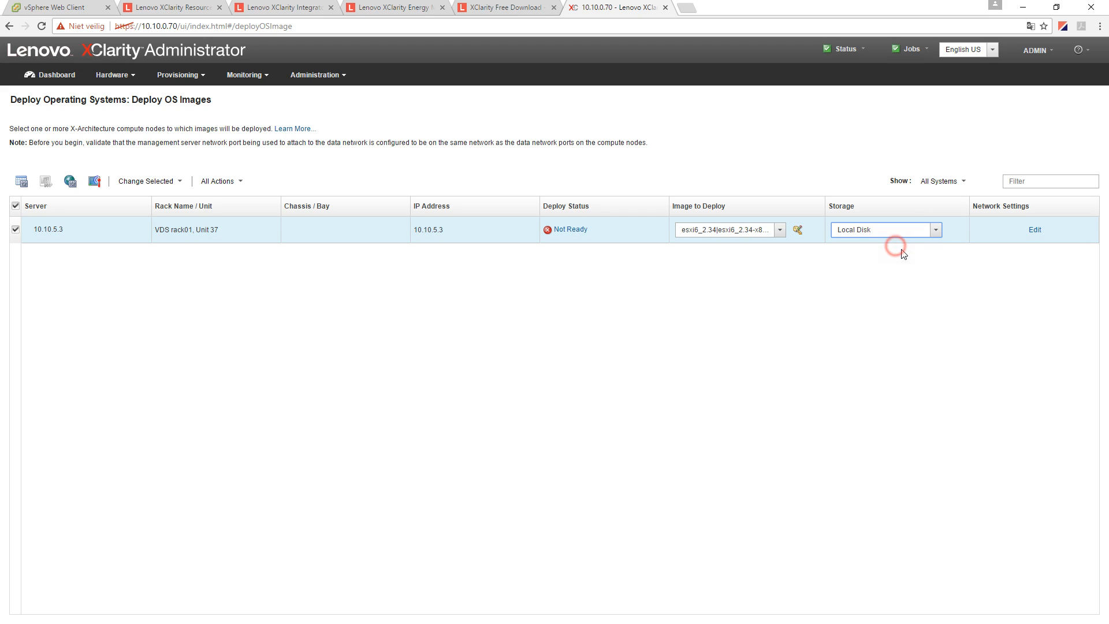
click(1029, 230)
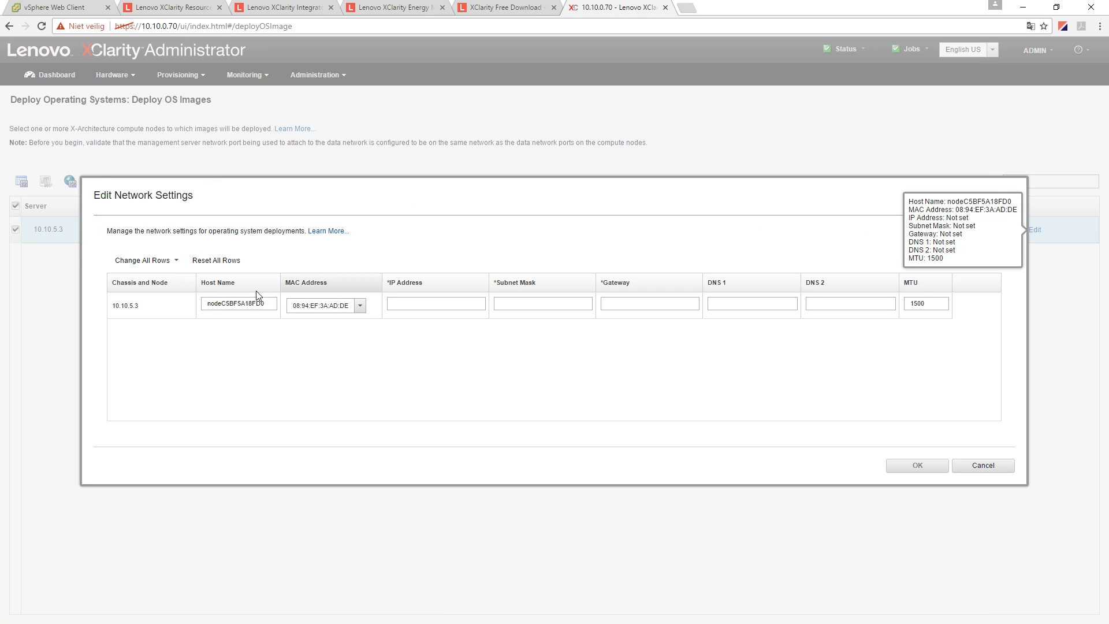
drag(210, 301, 306, 324)
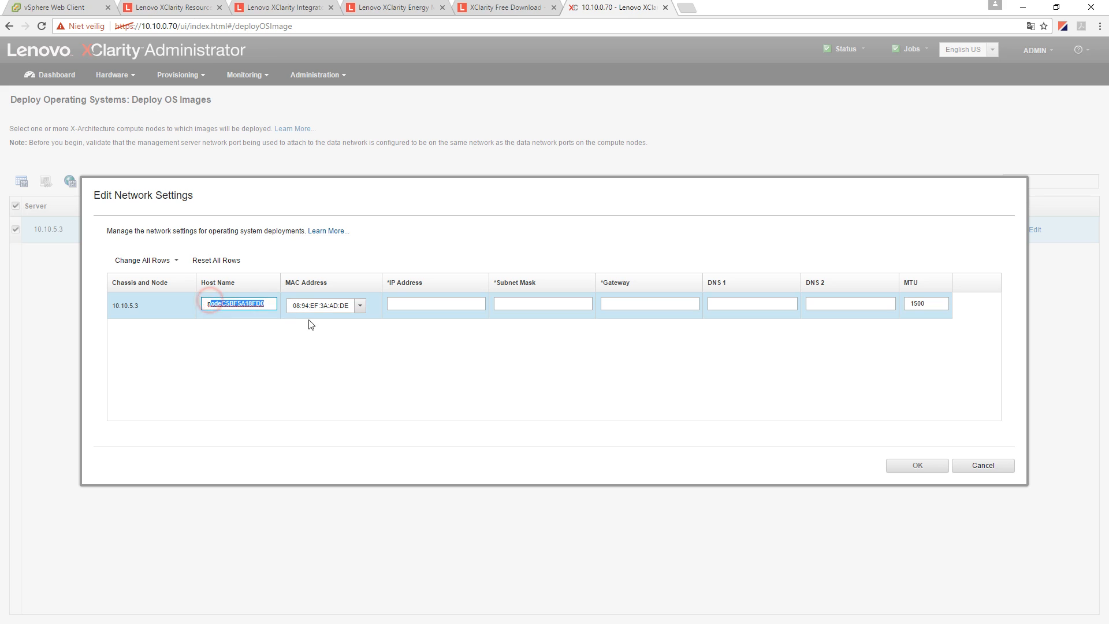
click(976, 465)
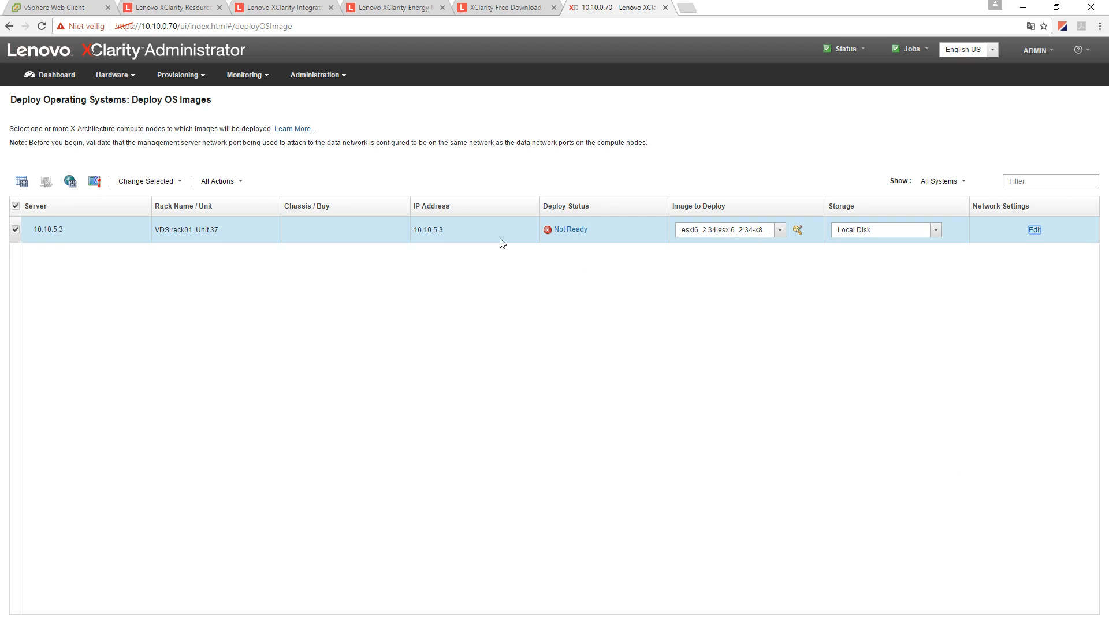
click(570, 230)
drag(425, 326, 543, 328)
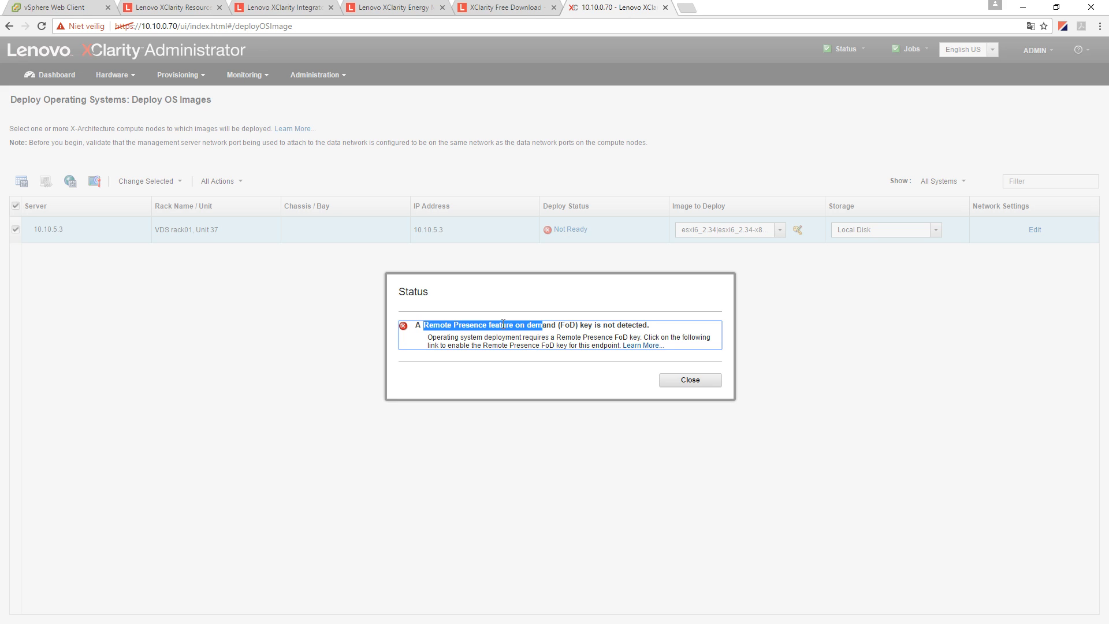
click(446, 325)
drag(423, 325, 651, 327)
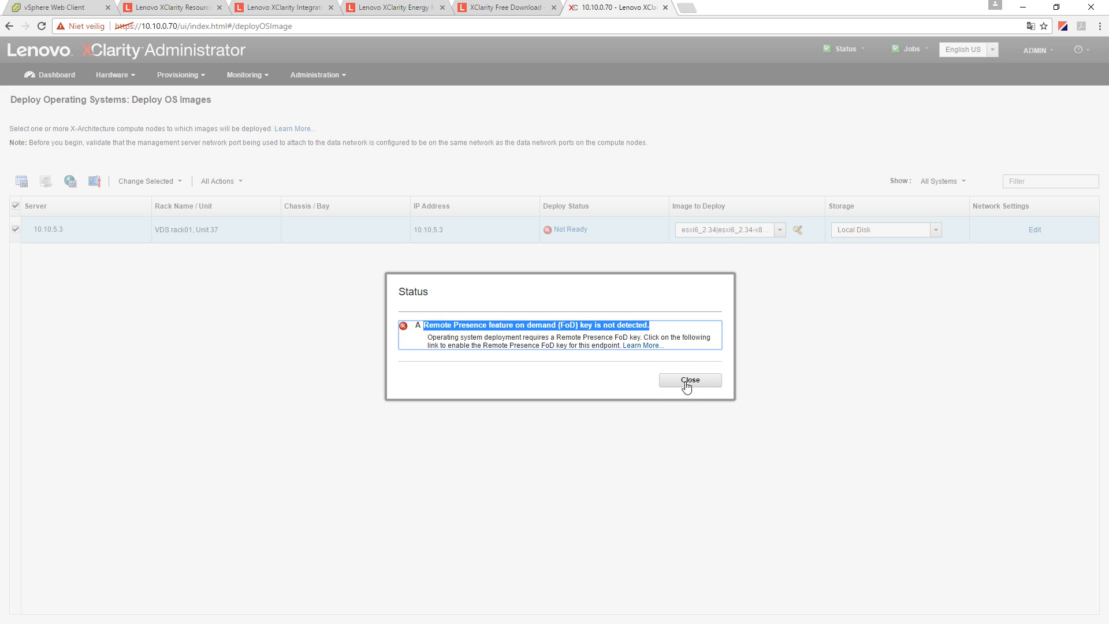
click(687, 381)
click(61, 79)
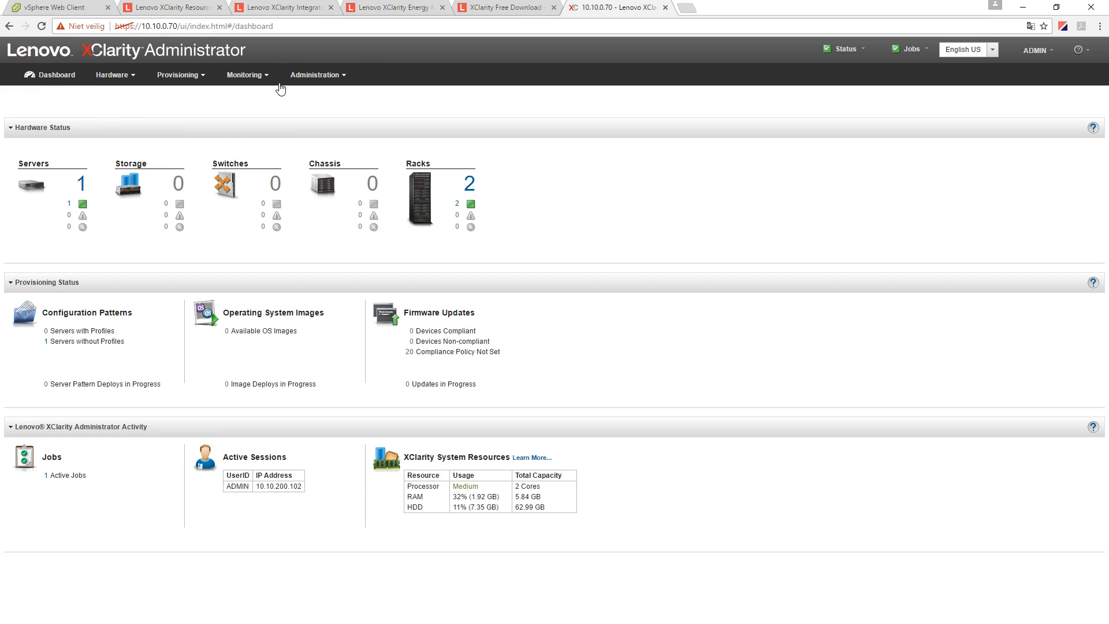
- Open Firmware Updates: Repository, where the catalog refresh is downloading at 34%
click(323, 75)
mouse_move(260, 75)
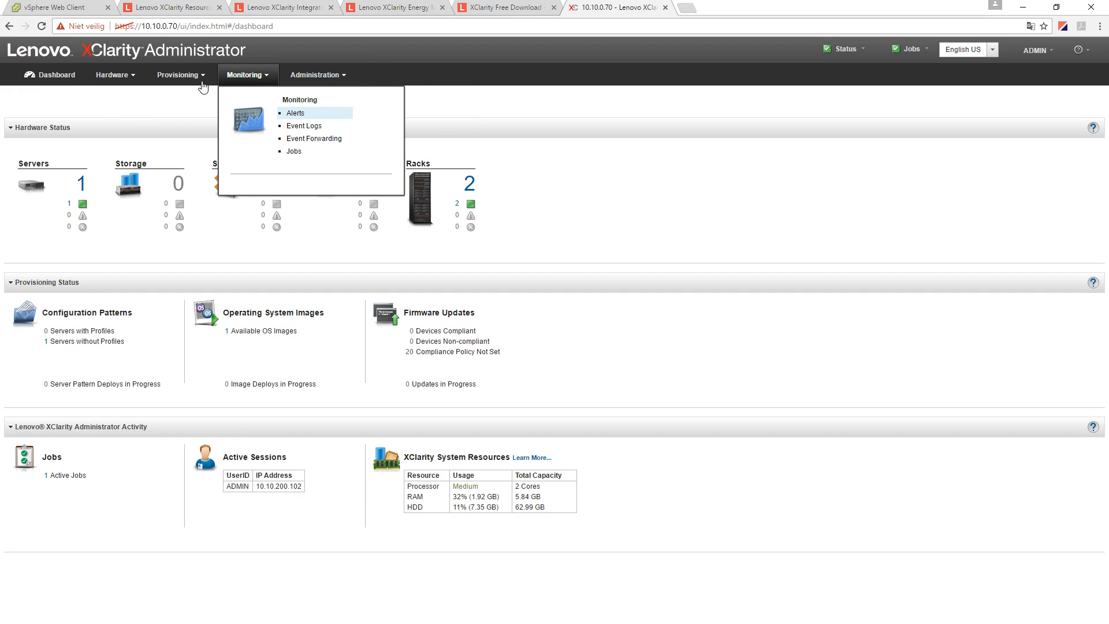
mouse_move(199, 78)
click(436, 139)
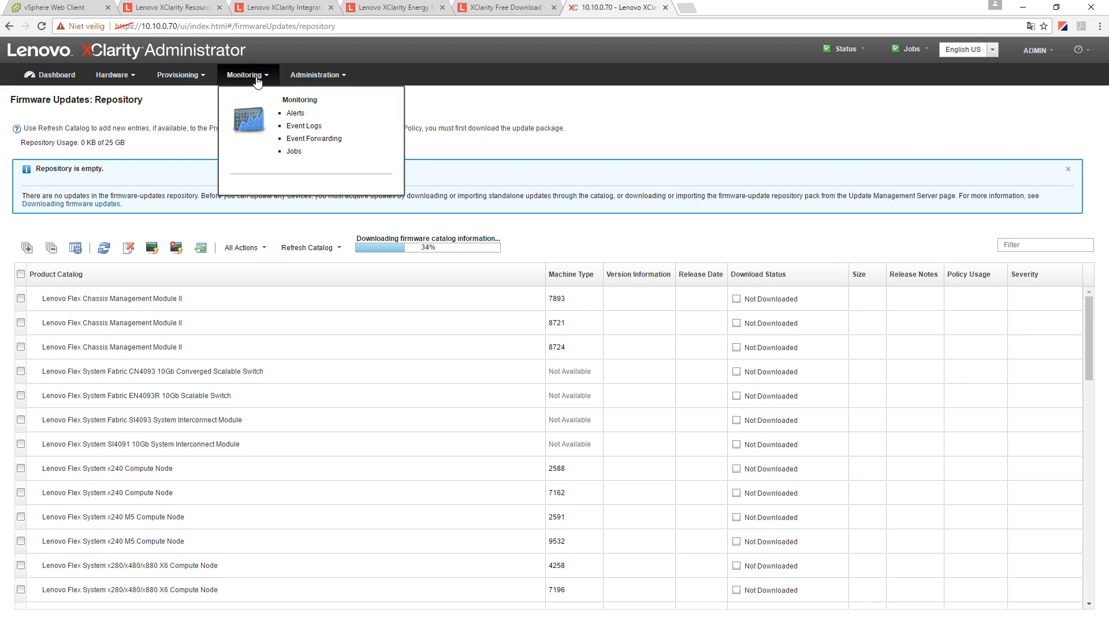
mouse_move(202, 81)
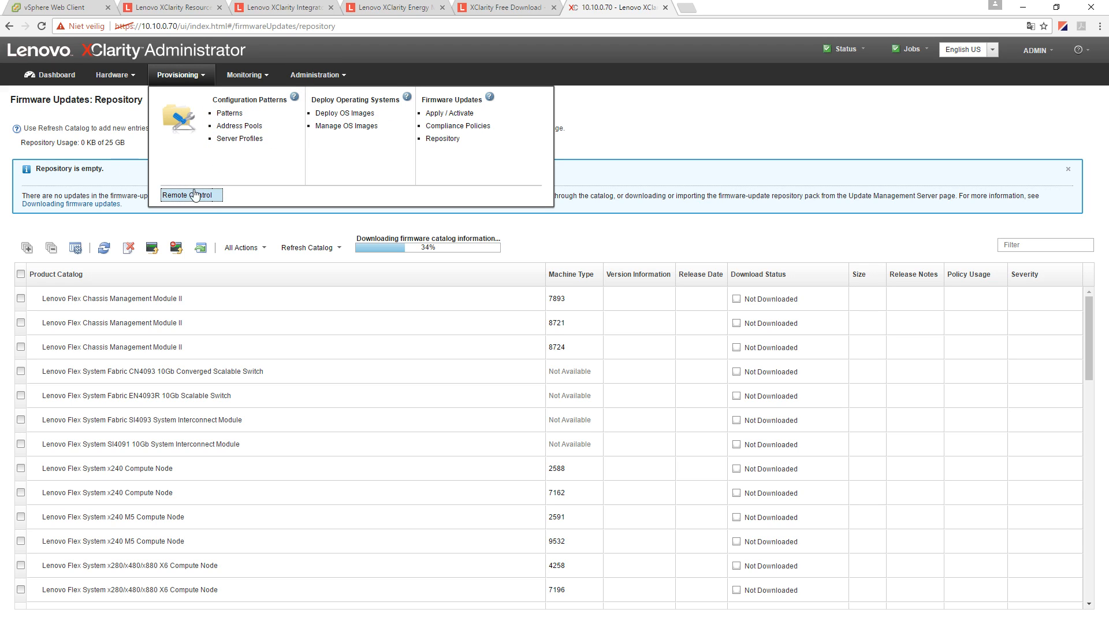
click(116, 75)
- Select 10.10.5.3 in Hardware > Servers, review All Actions, then open its Summary page
click(167, 114)
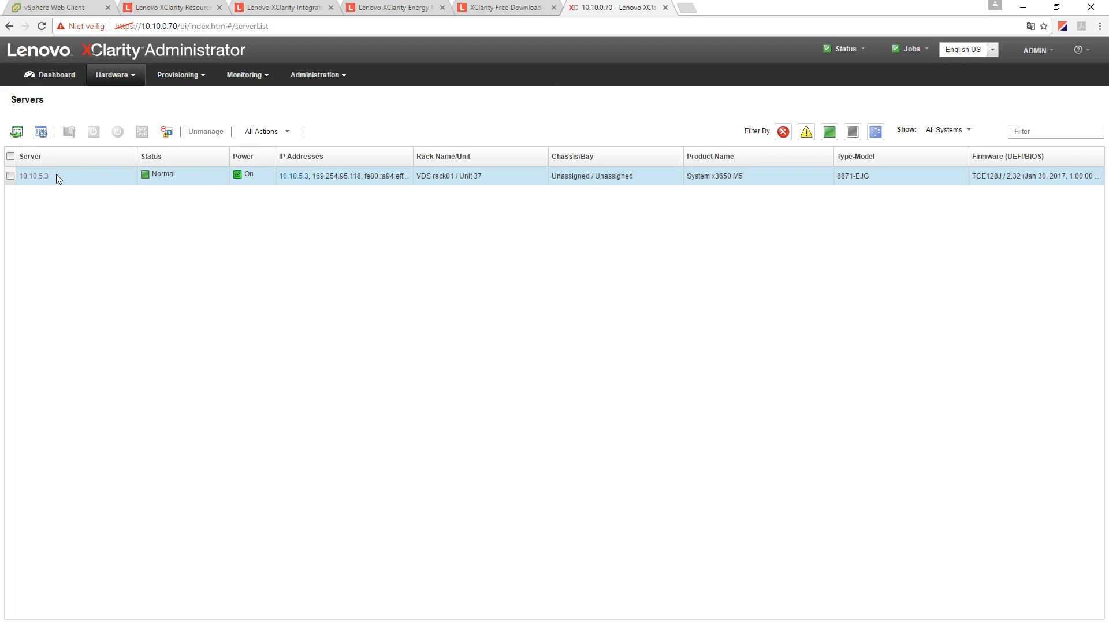
click(10, 176)
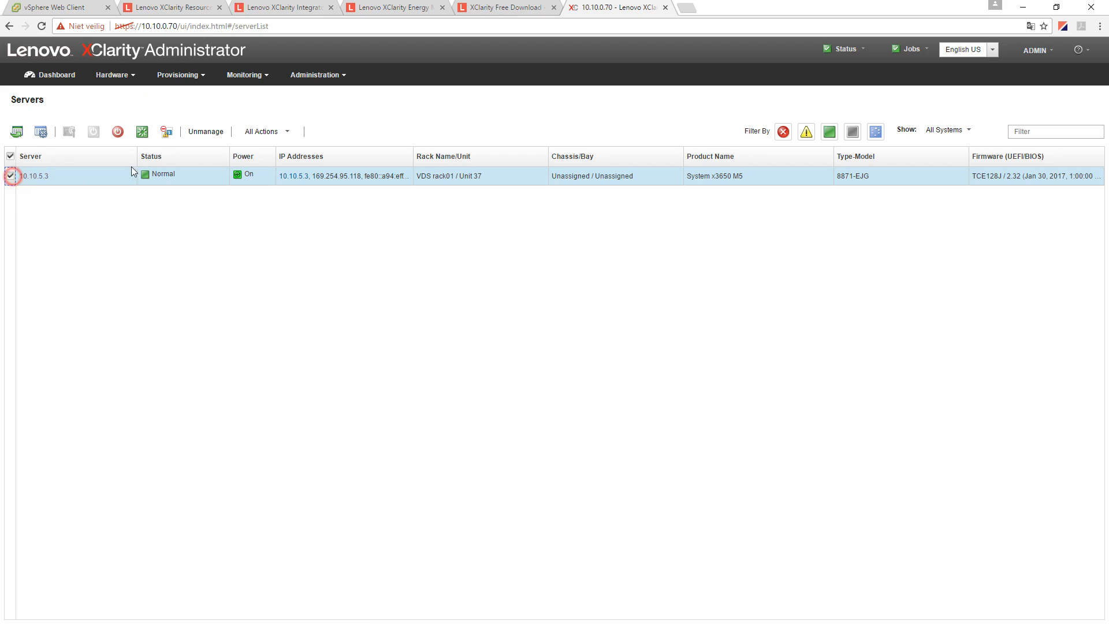
click(257, 132)
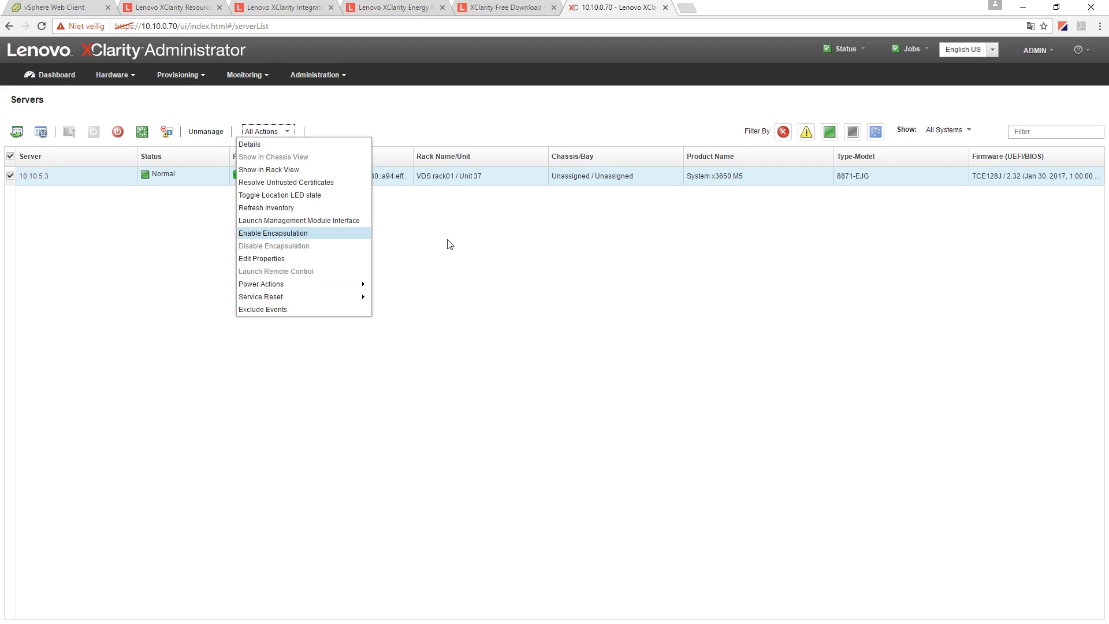
click(478, 240)
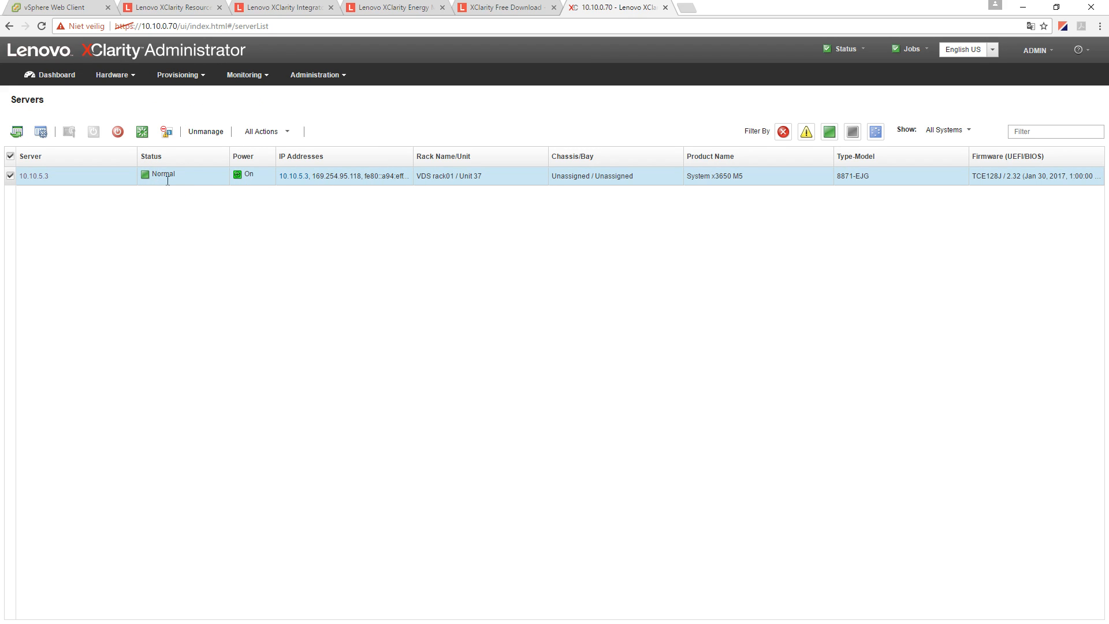
click(36, 176)
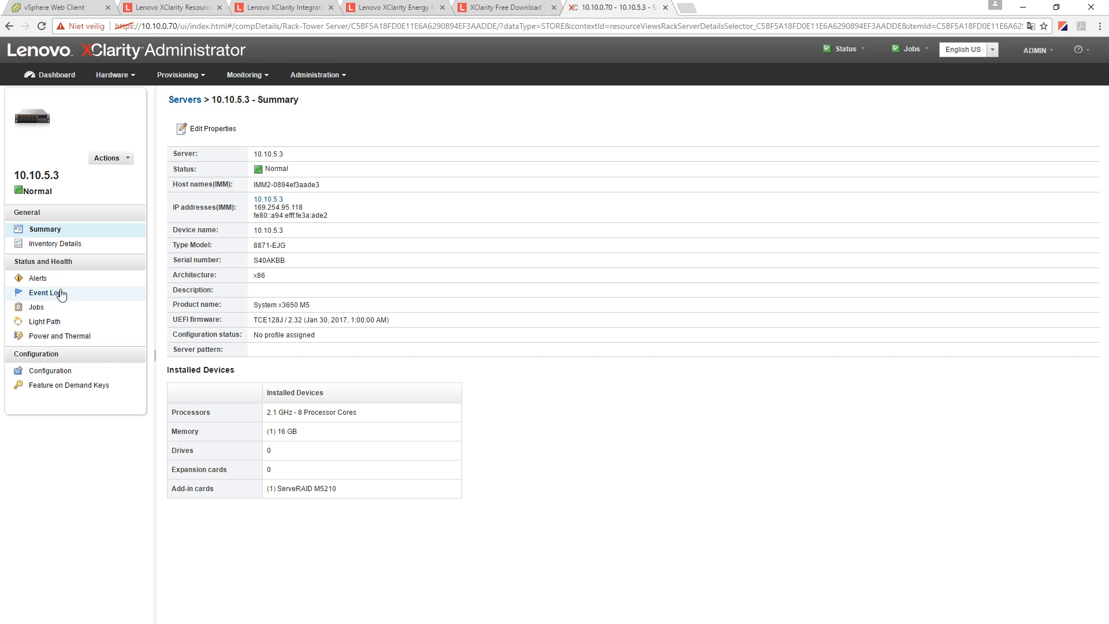
- View 10.10.5.3's Inventory and Power and Thermal pages, expanding System-Level Power Allocation
click(43, 248)
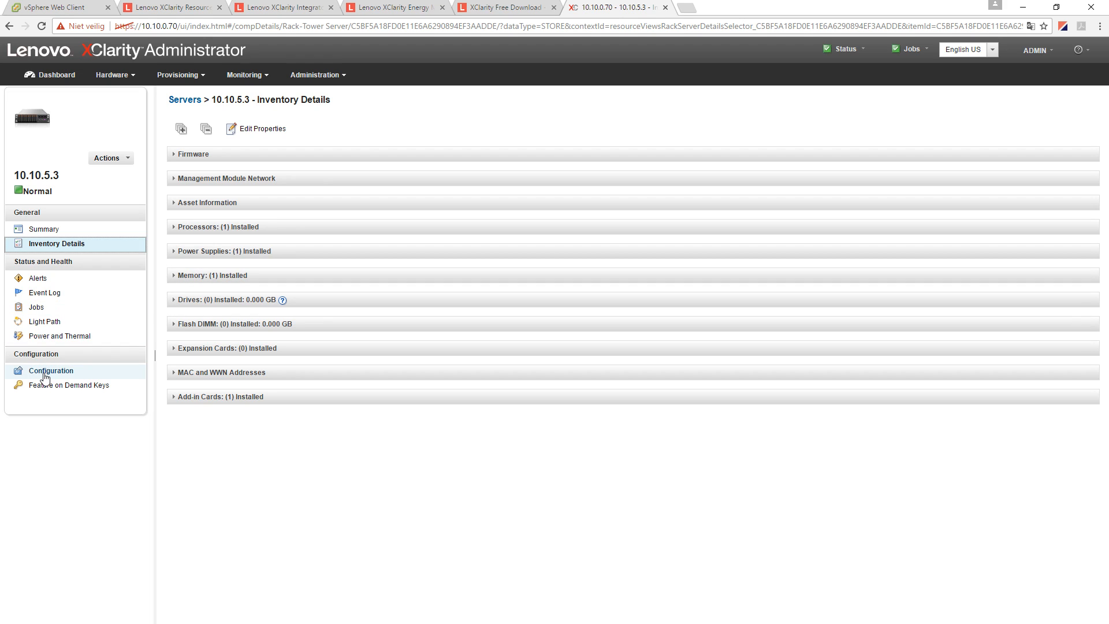
click(44, 338)
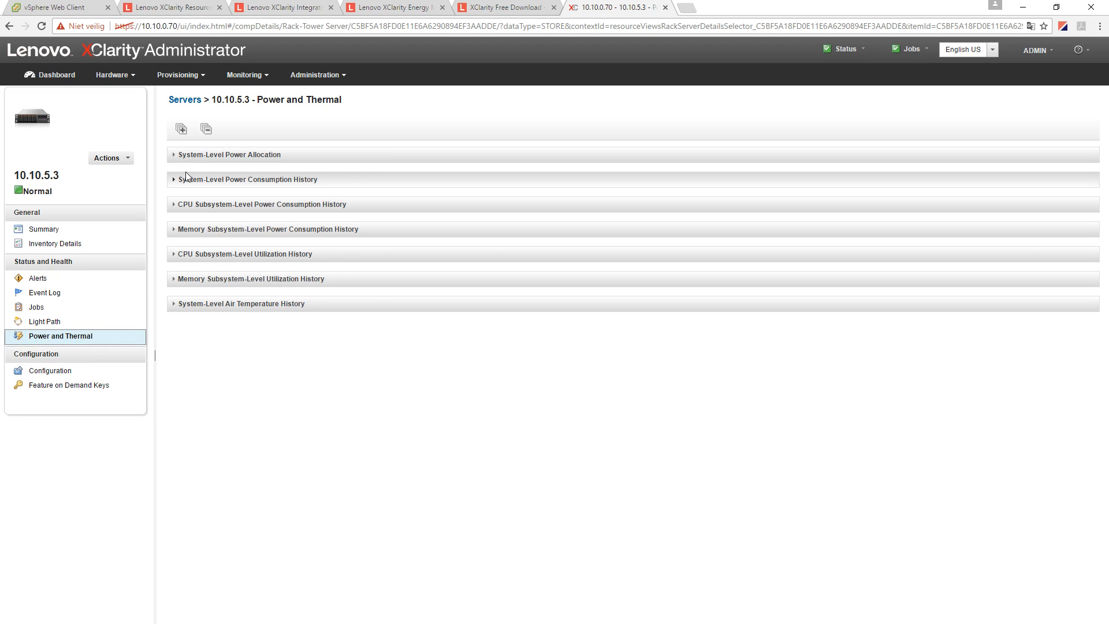
click(179, 154)
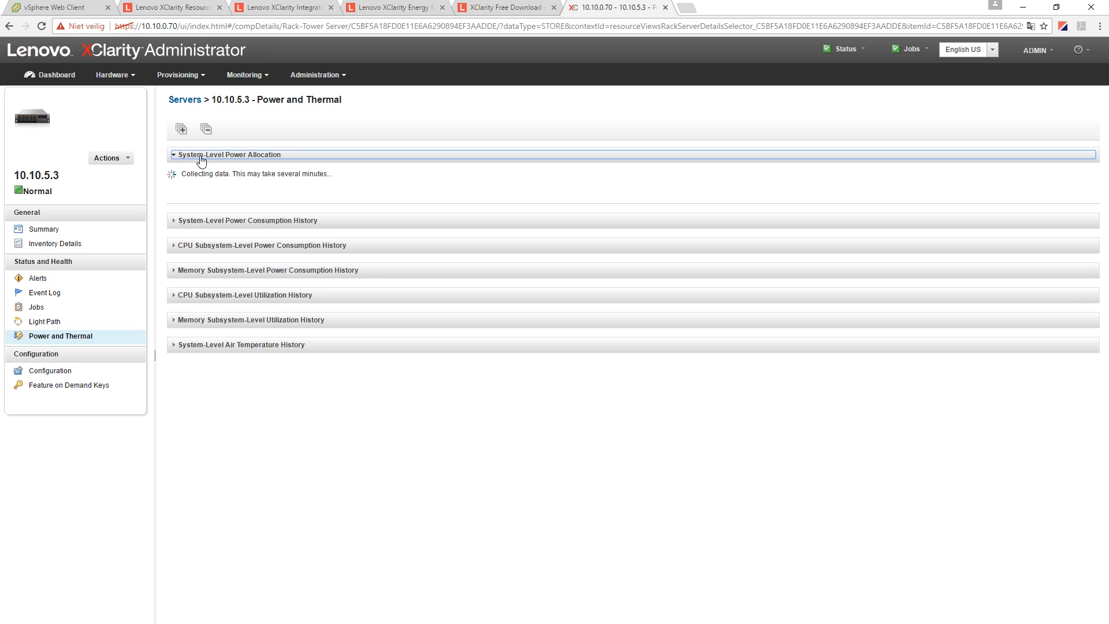
click(287, 11)
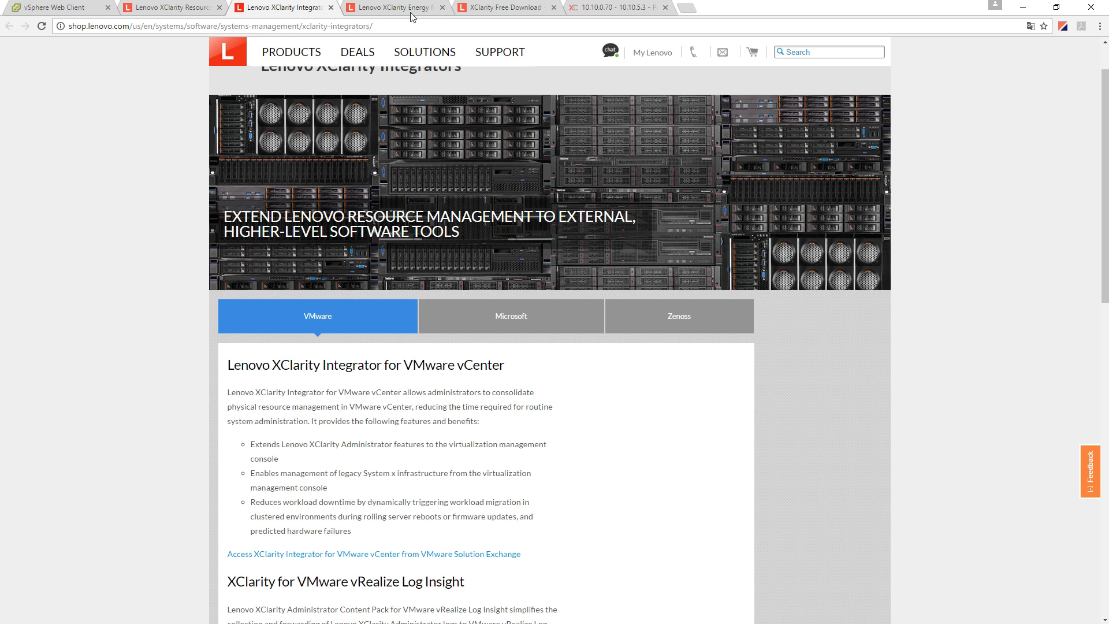
- Read the Energy Manager features on tracking power, power limits and cooling, then return to 10.10.5.3
click(404, 8)
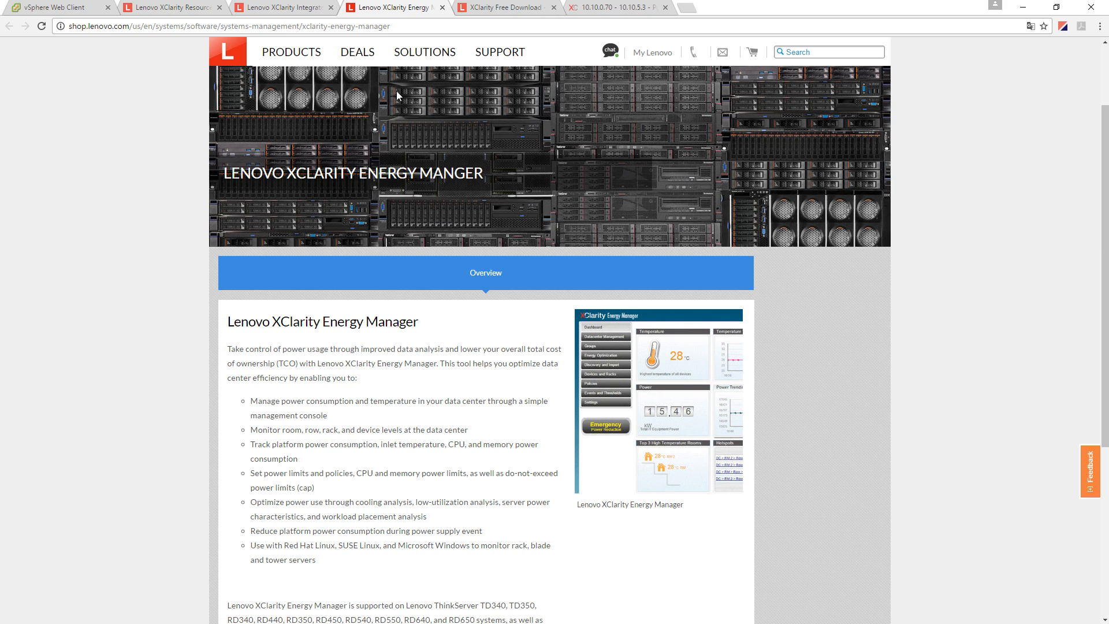
scroll(379, 413, down, 3)
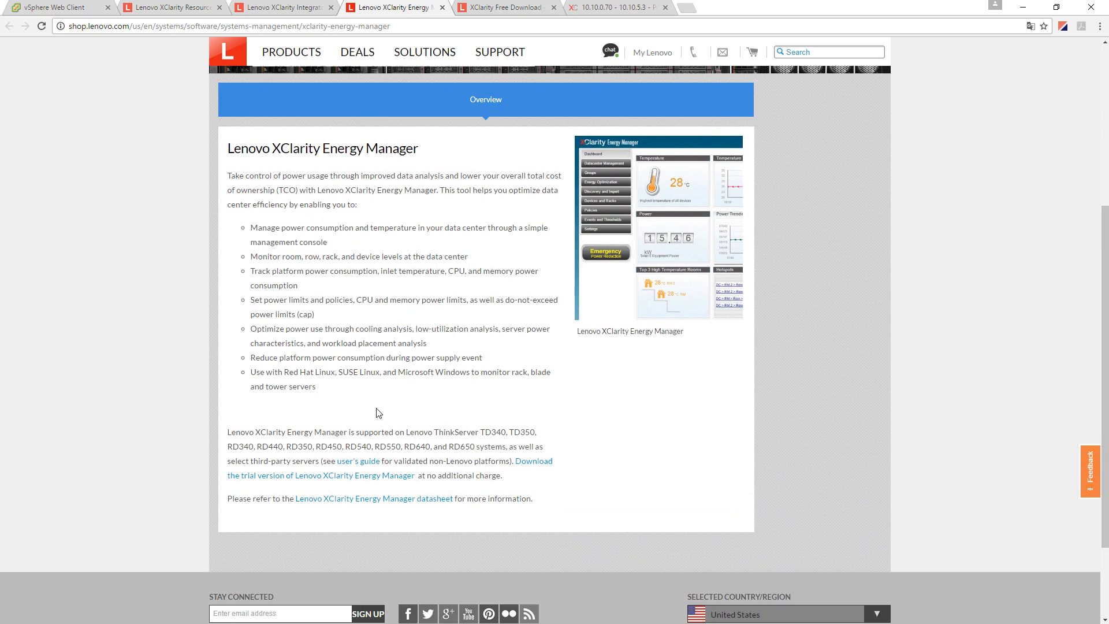
scroll(379, 413, up, 1)
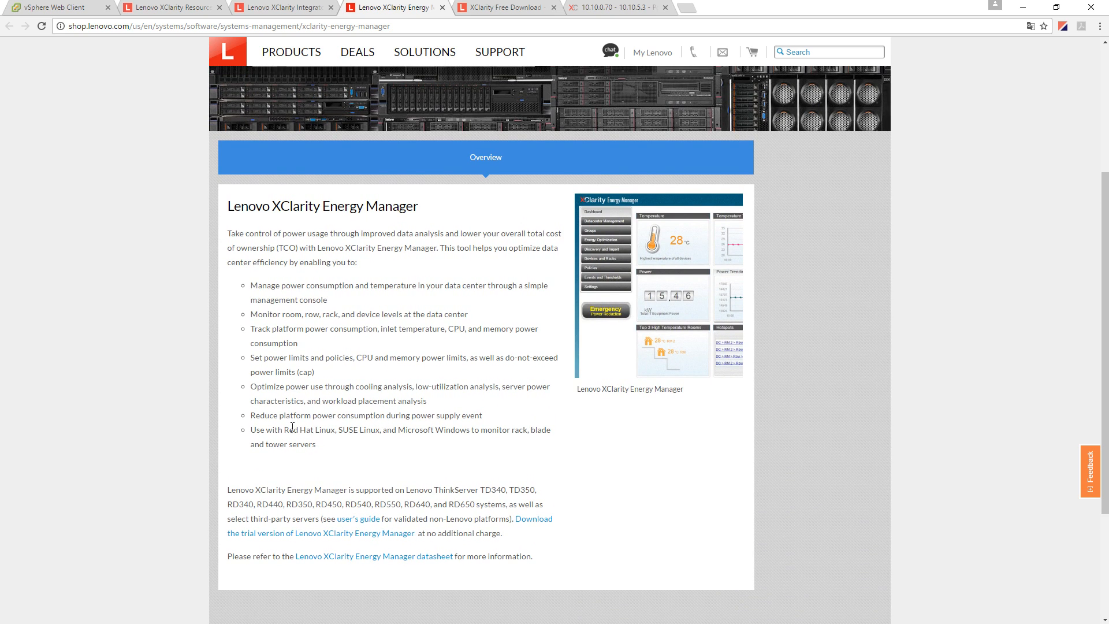
drag(267, 333, 367, 332)
drag(267, 359, 460, 359)
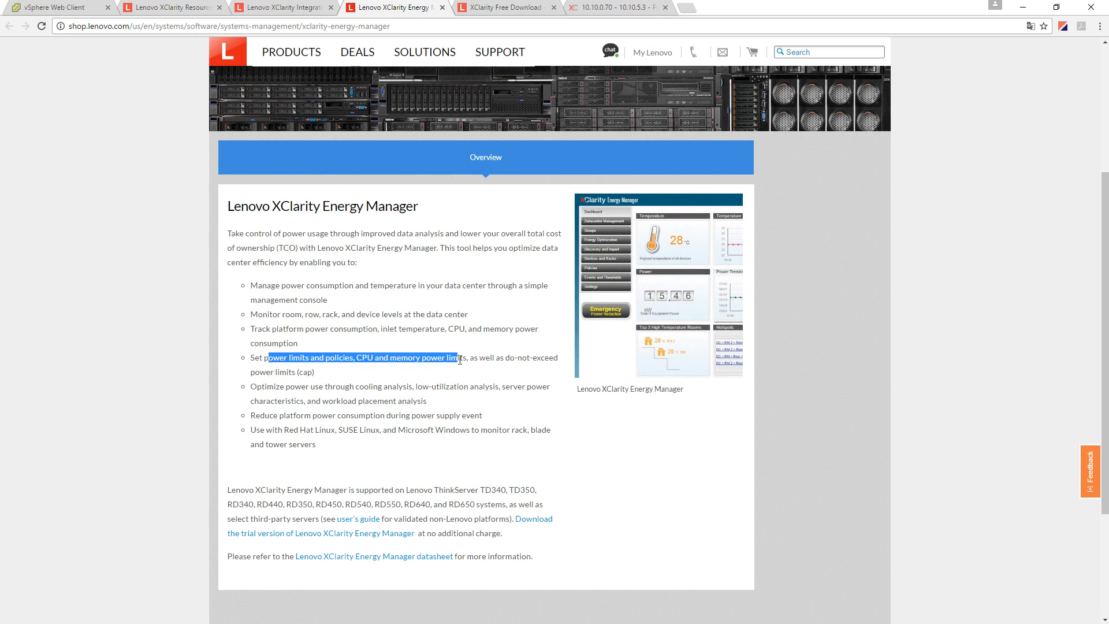
drag(306, 385, 408, 386)
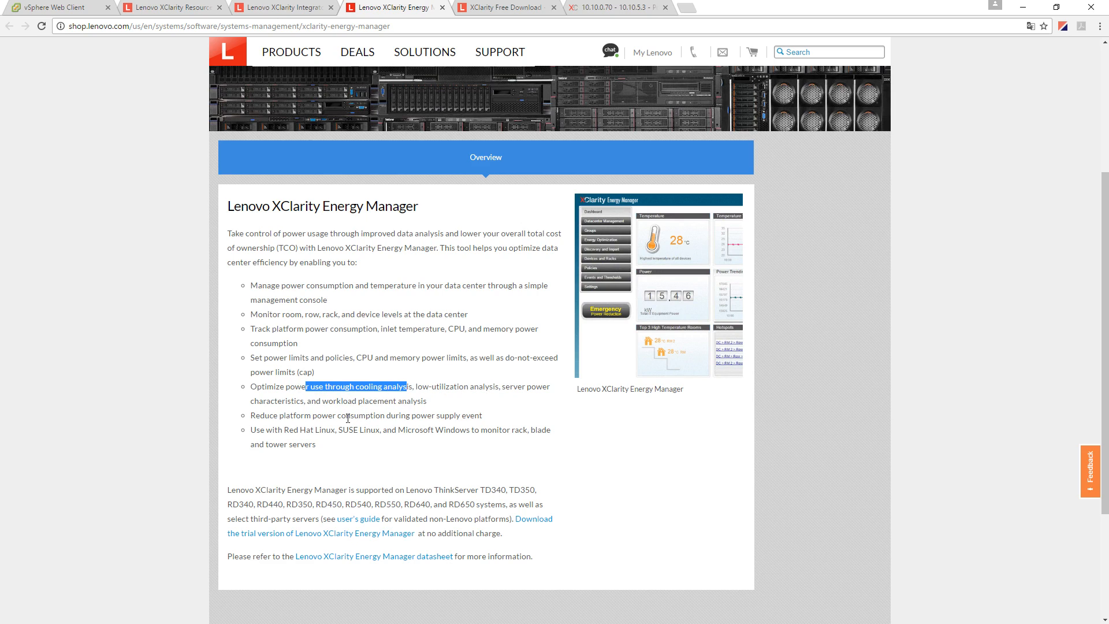
click(432, 407)
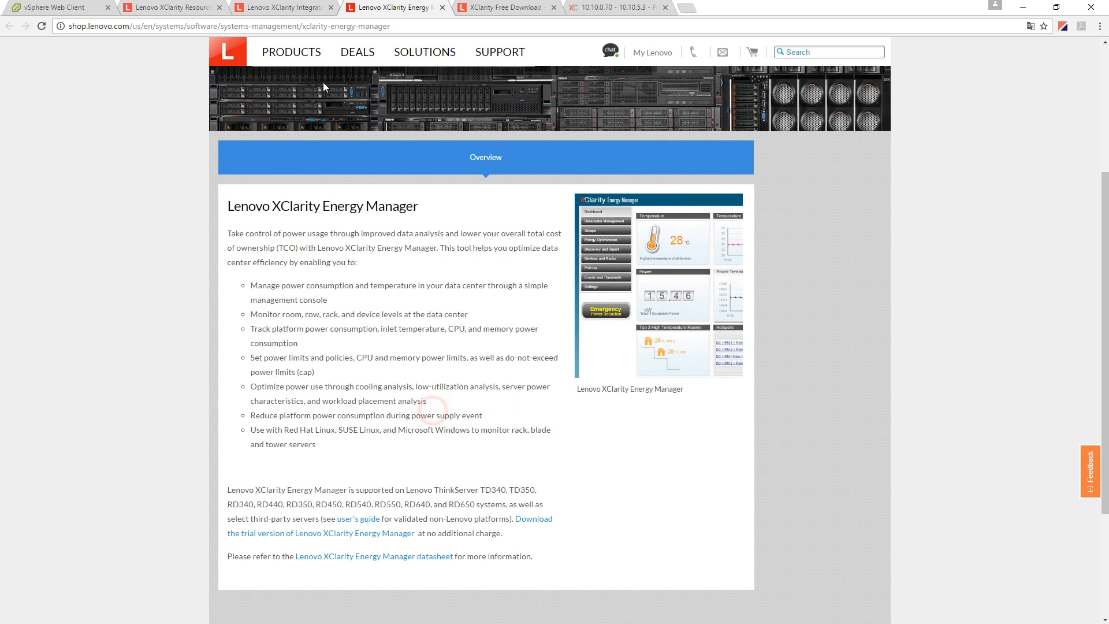
click(291, 7)
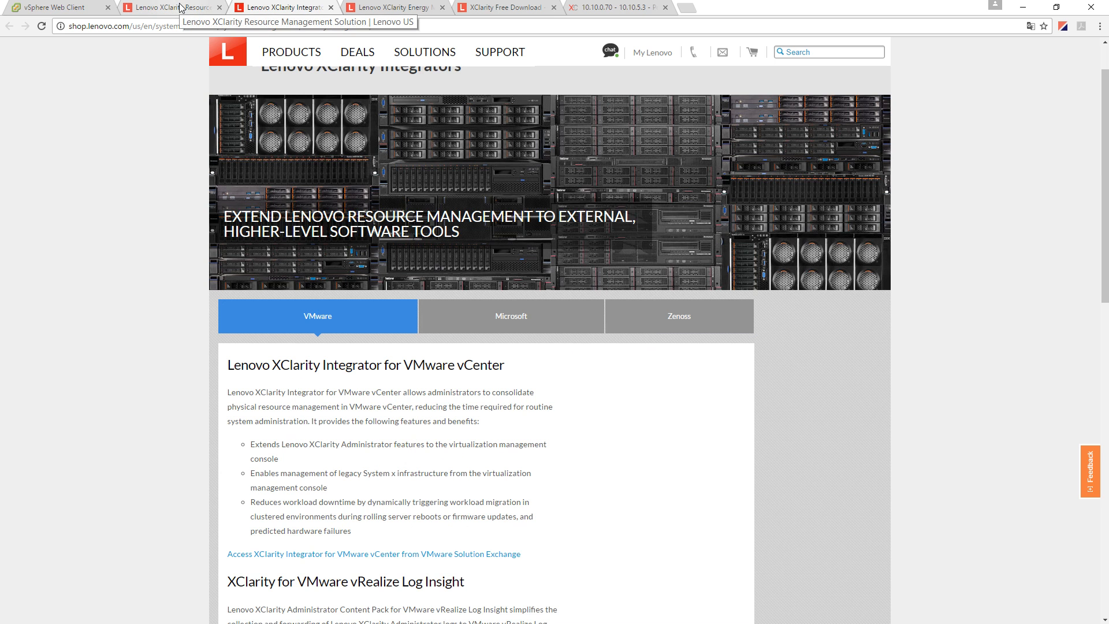
click(612, 7)
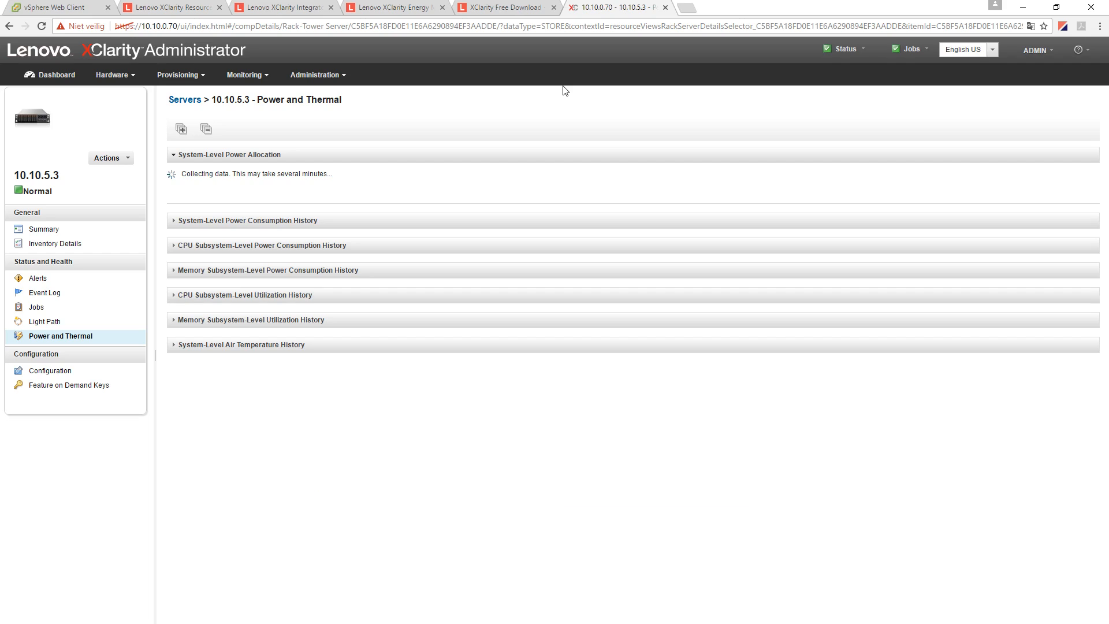
- Expand the system, CPU and memory power, utilization and air temperature history sections
click(177, 220)
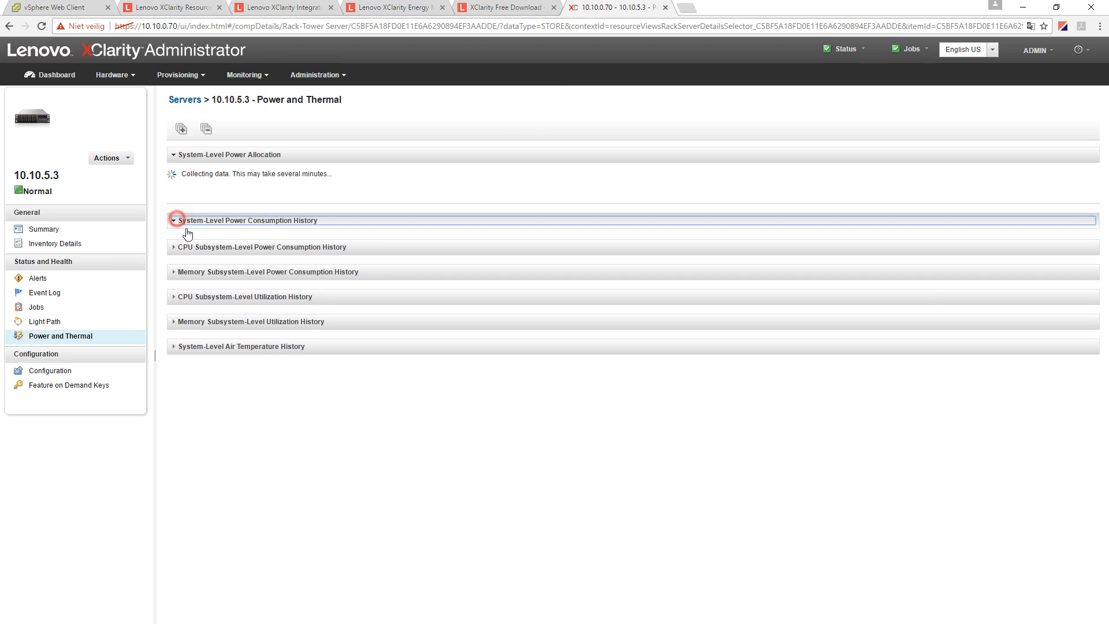
click(175, 287)
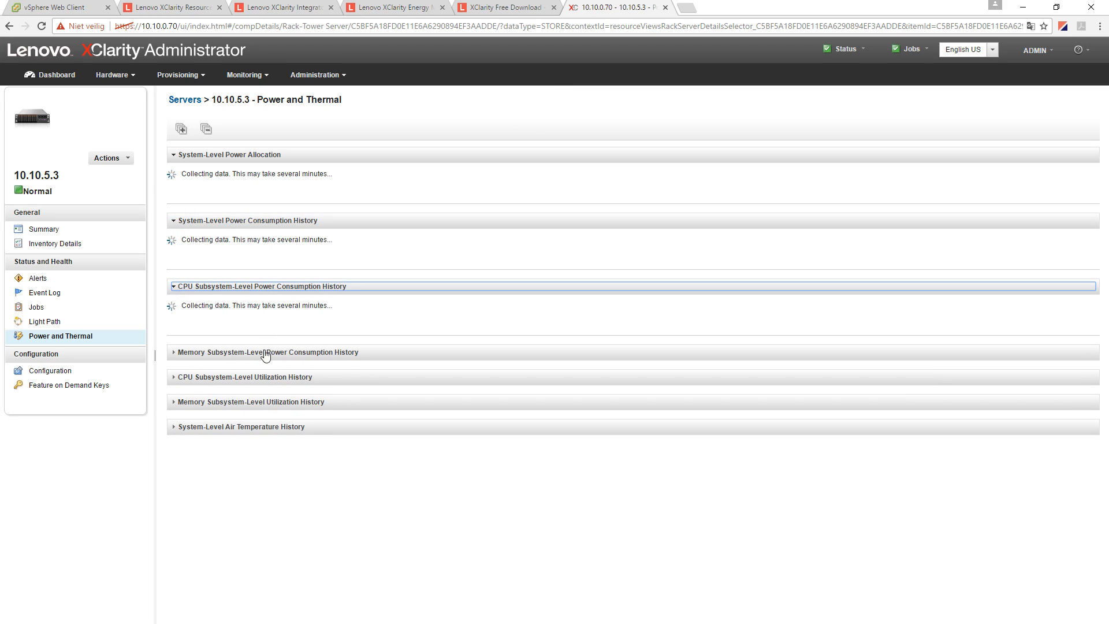
click(174, 352)
click(173, 417)
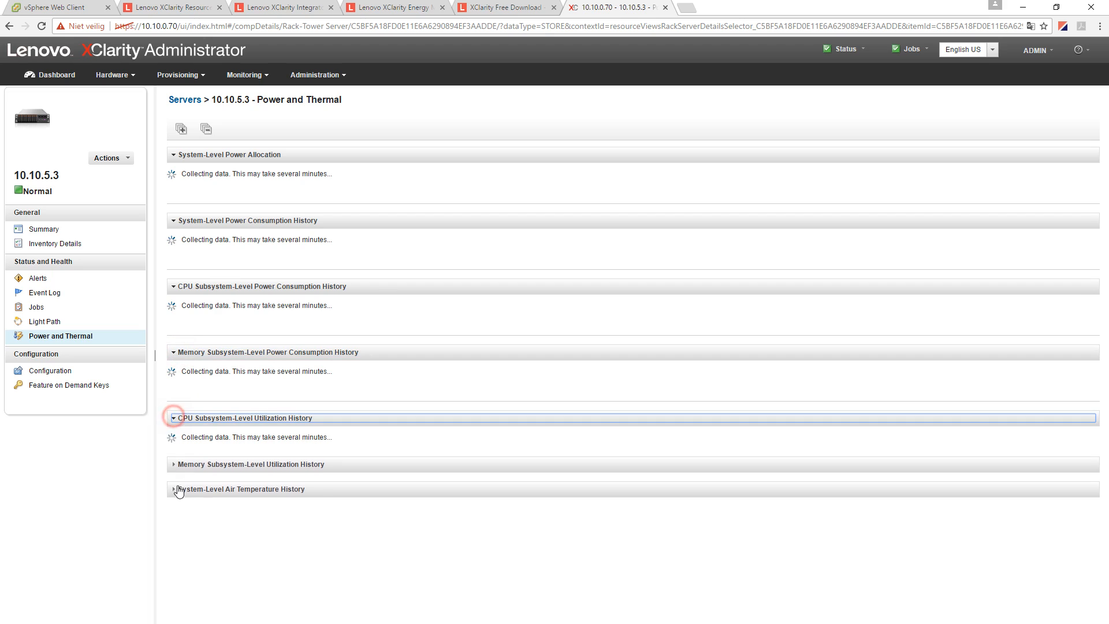
click(175, 485)
click(175, 549)
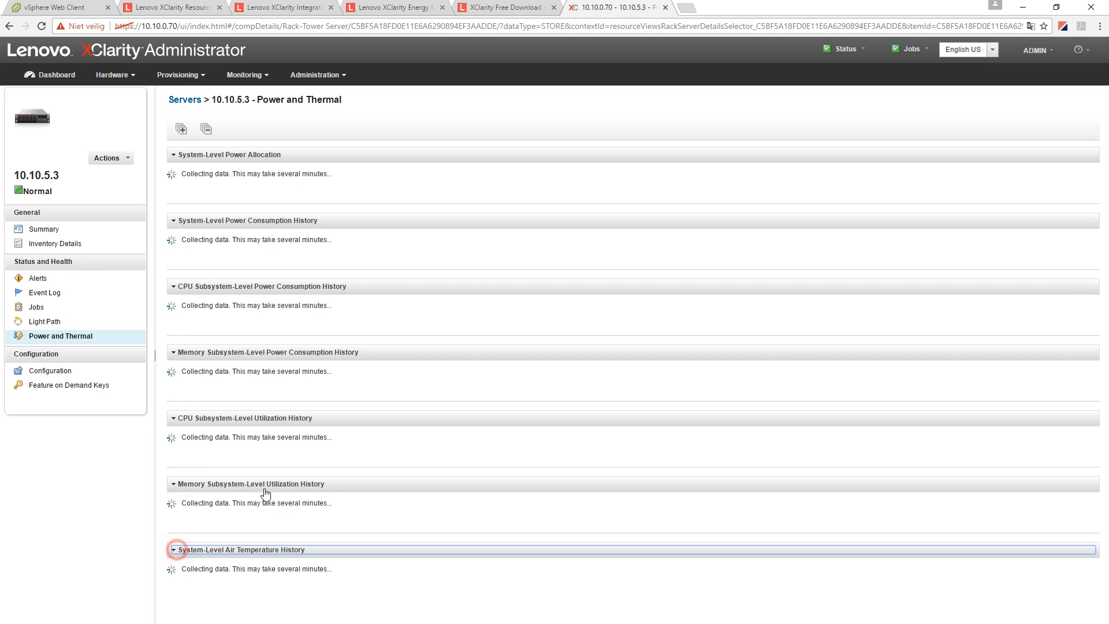
click(190, 80)
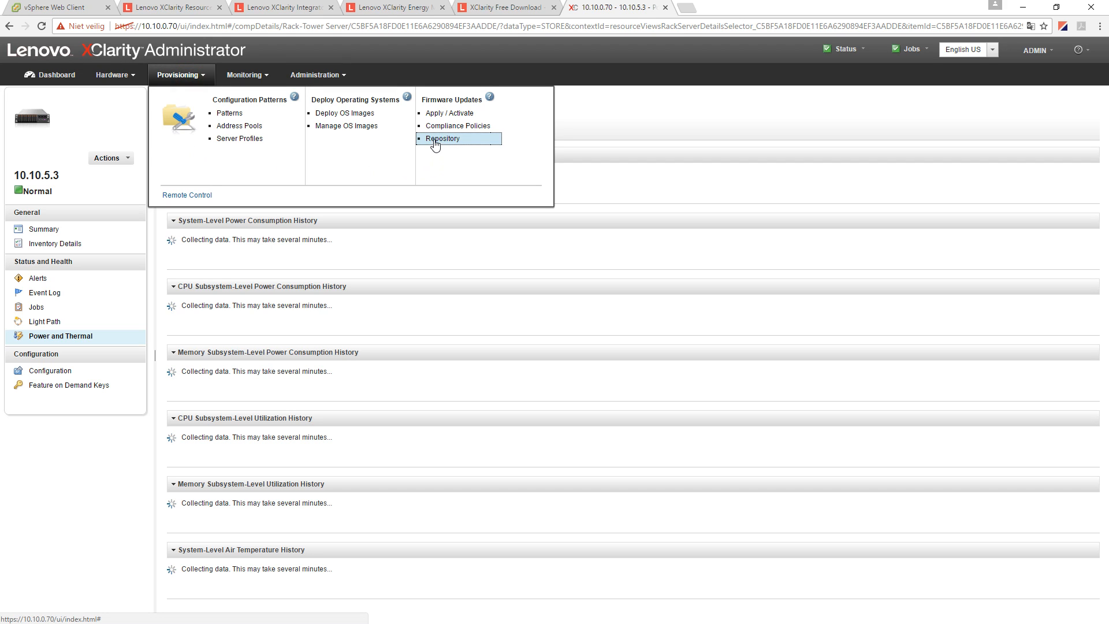
- Start downloading the checked System x3650 M5 firmware updates from the Repository
click(435, 142)
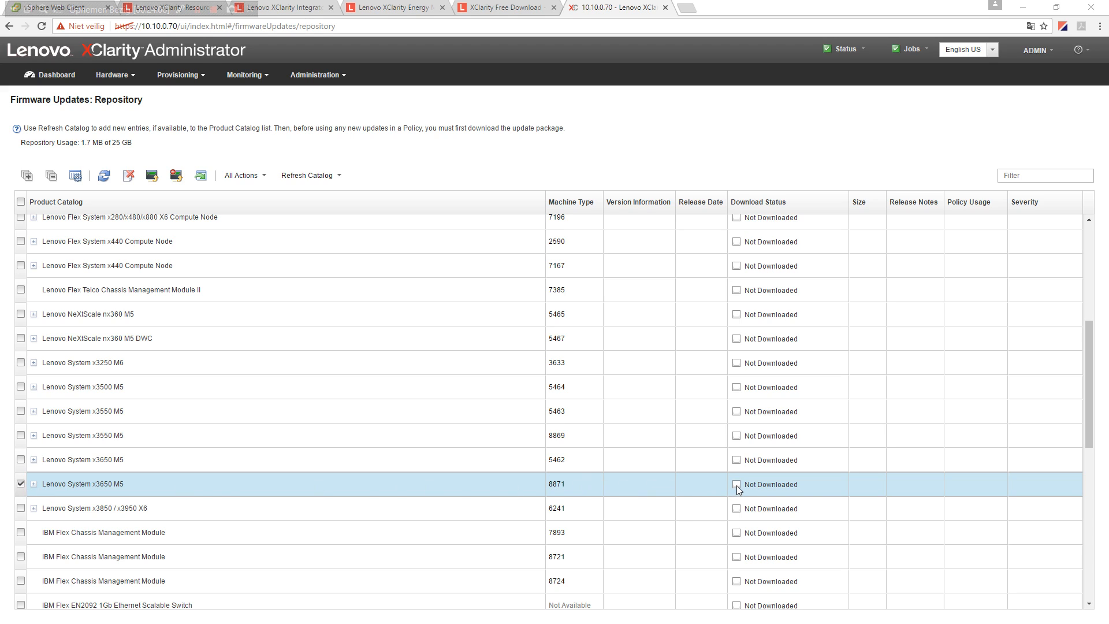
click(154, 178)
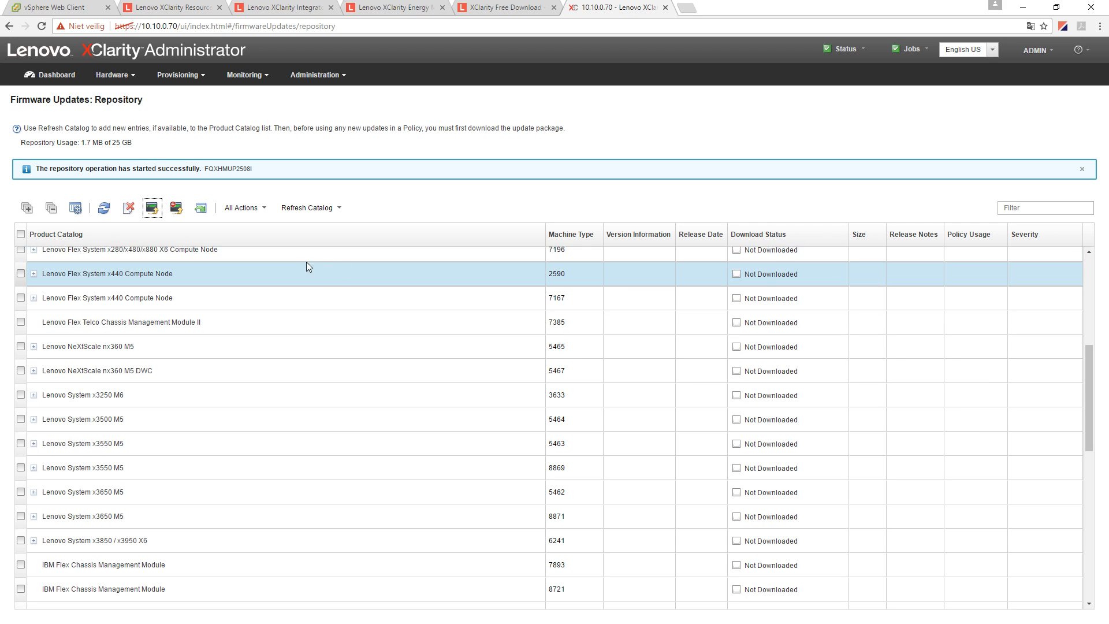
scroll(403, 434, down, 2)
scroll(404, 436, up, 4)
scroll(403, 436, up, 4)
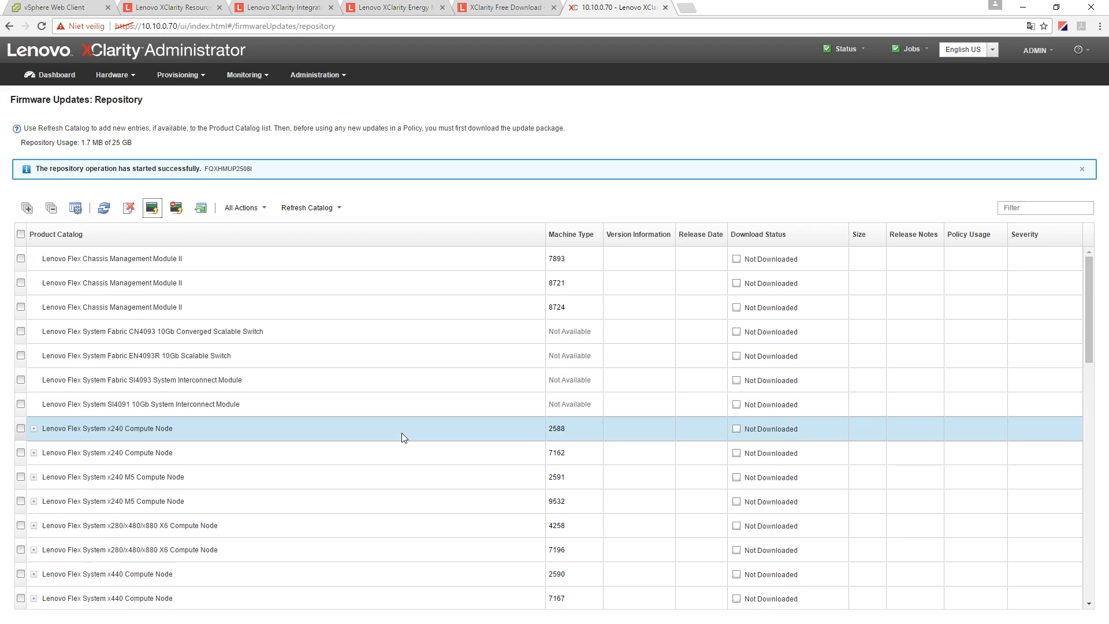
scroll(404, 437, down, 8)
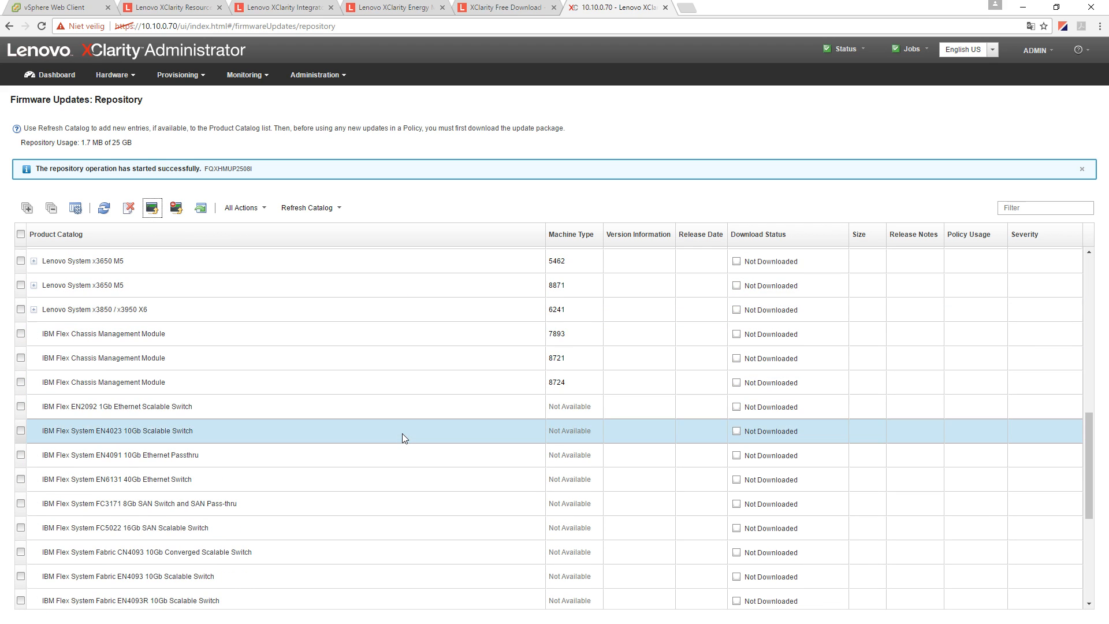
- Watch the download progress bars across the catalog, then go back to the Dashboard
scroll(403, 438, up, 3)
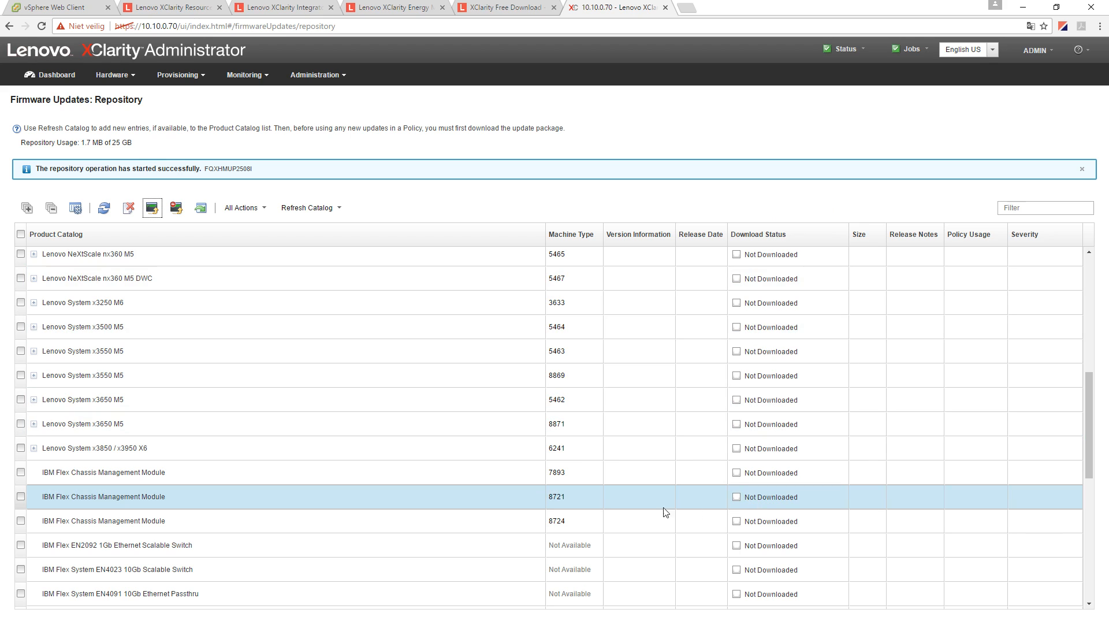
scroll(324, 490, down, 3)
scroll(321, 495, up, 3)
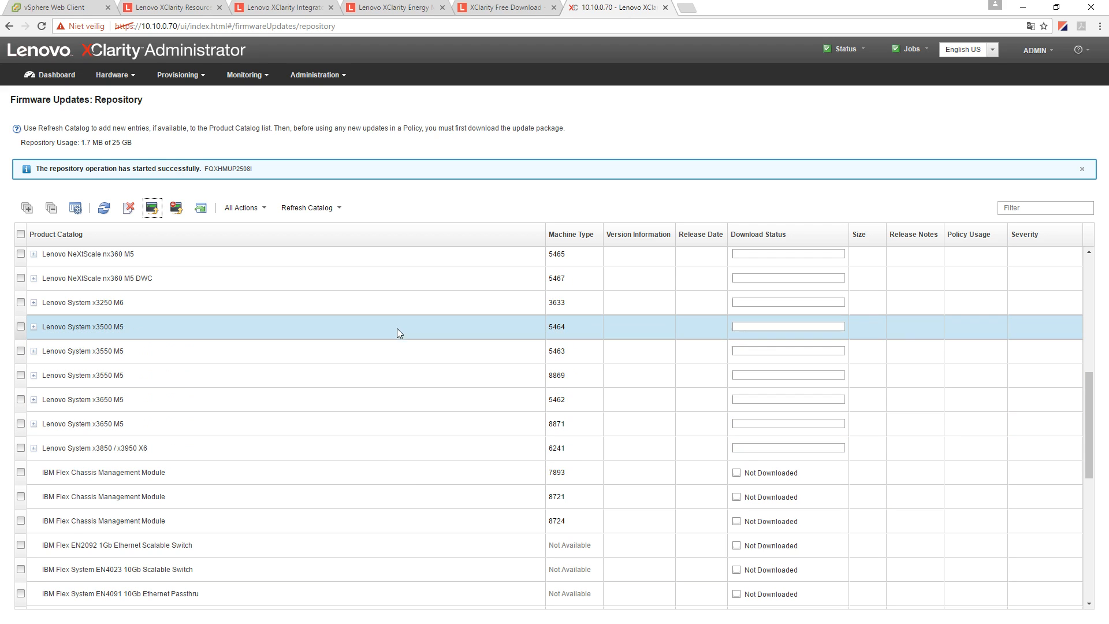
scroll(383, 421, up, 3)
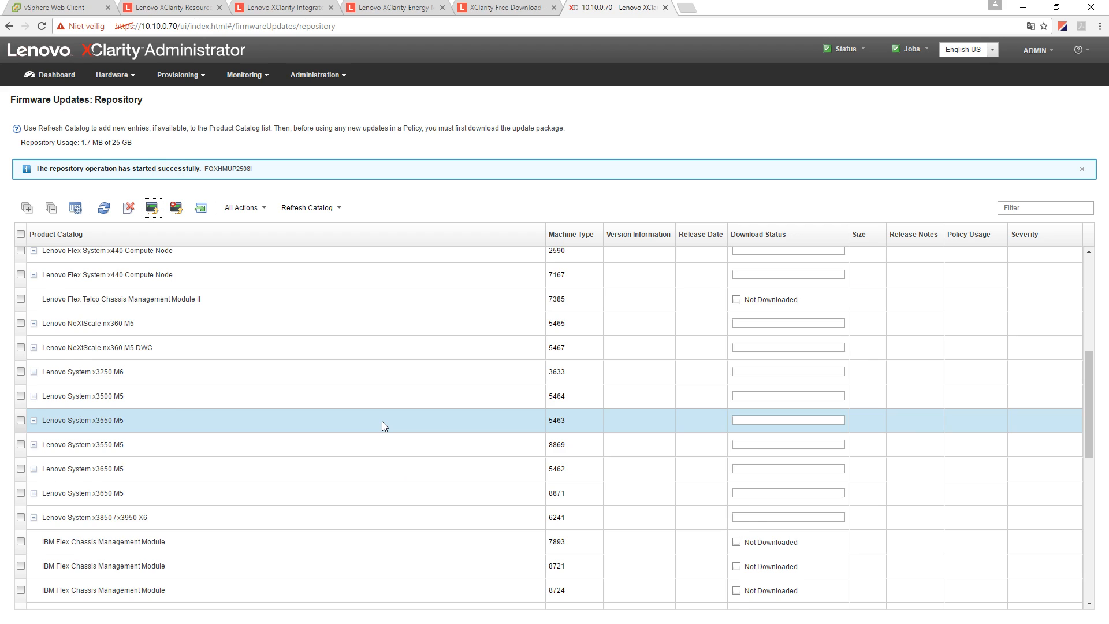
scroll(383, 421, up, 5)
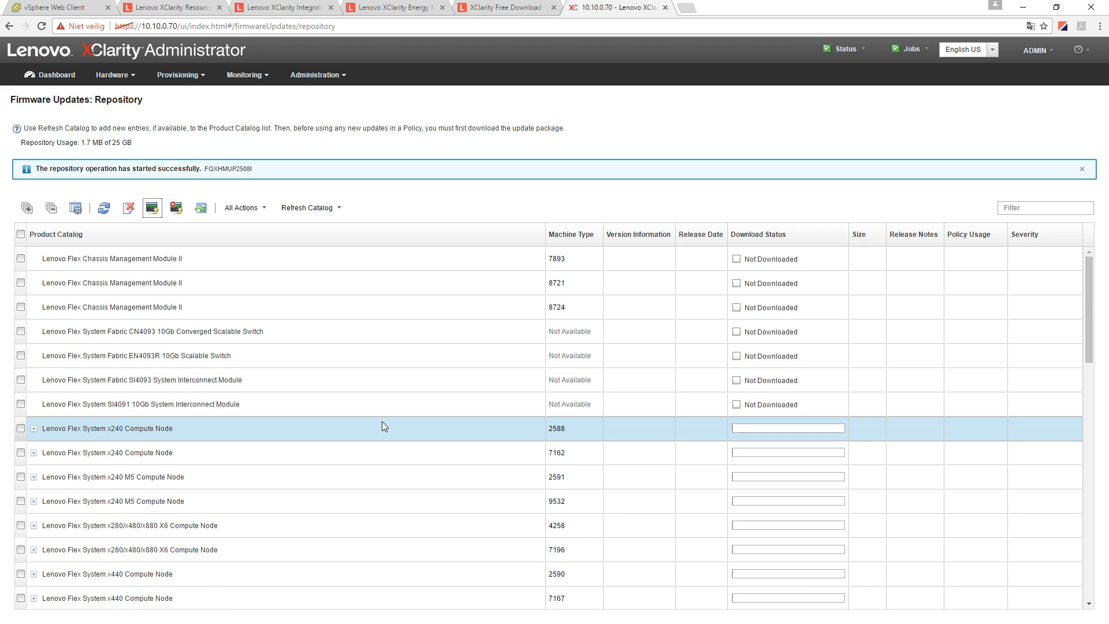
scroll(383, 426, down, 2)
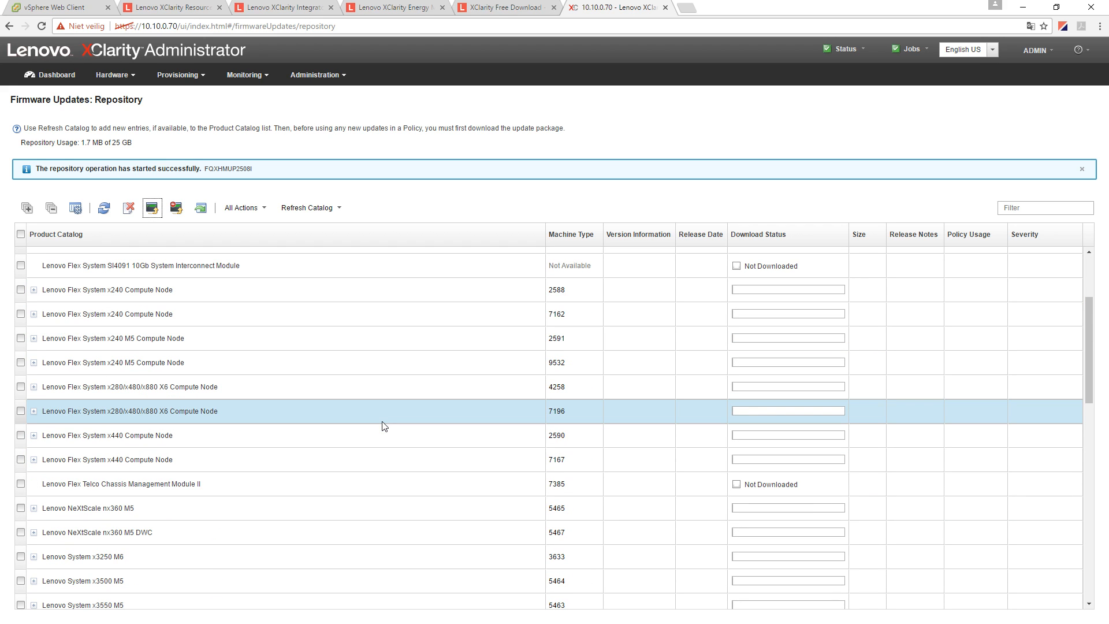
scroll(209, 509, down, 2)
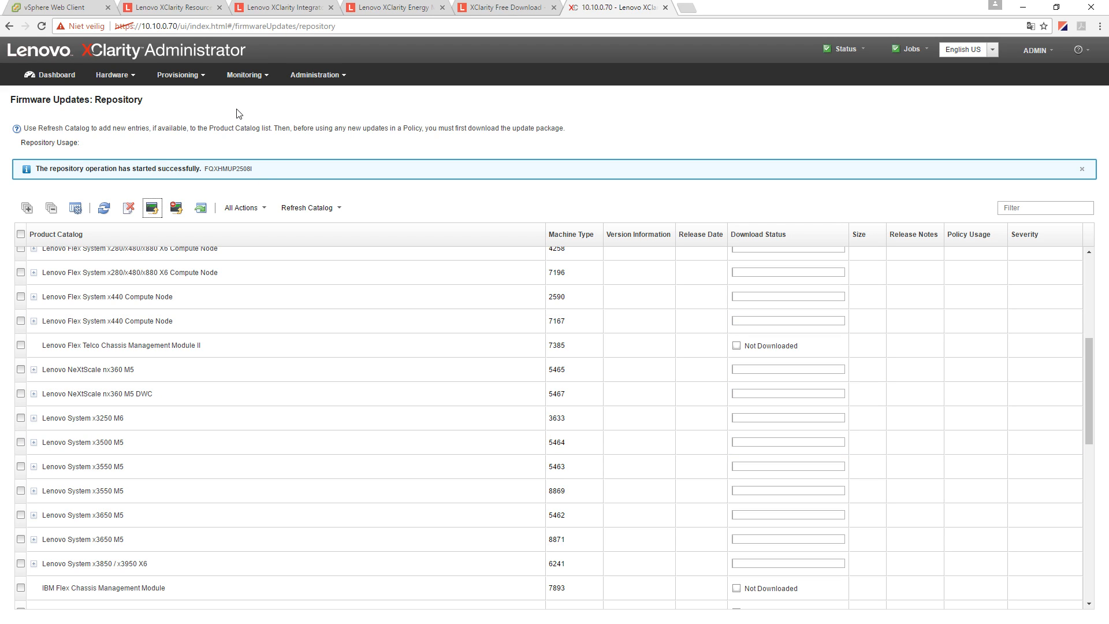
click(63, 77)
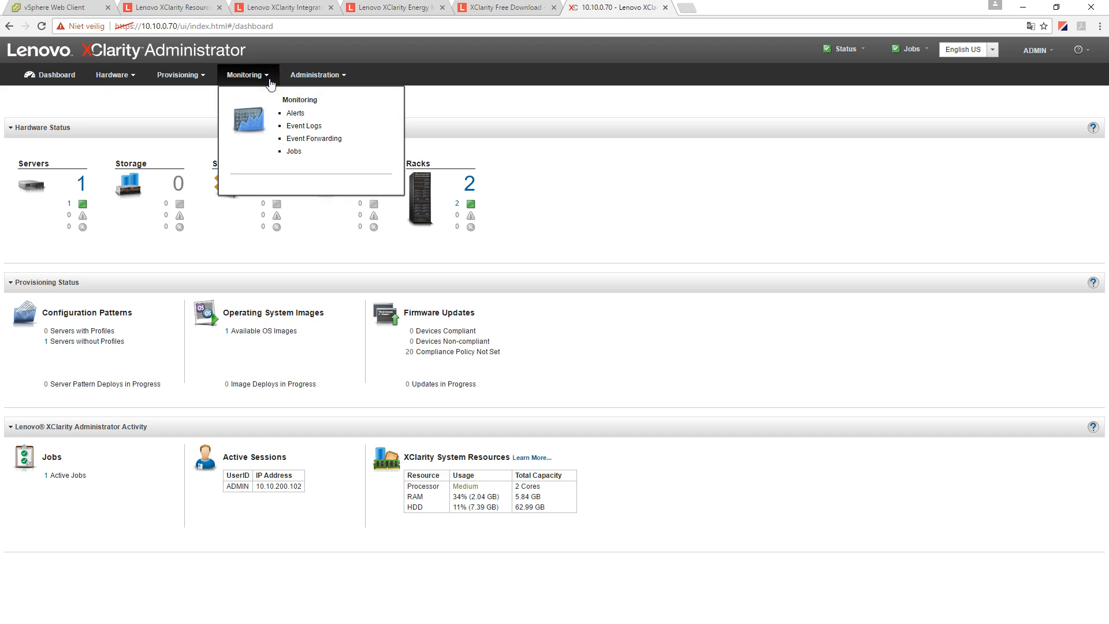
- Dismiss the Administration dropdown, leaving the Dashboard showing 1 active job
mouse_move(338, 83)
click(375, 69)
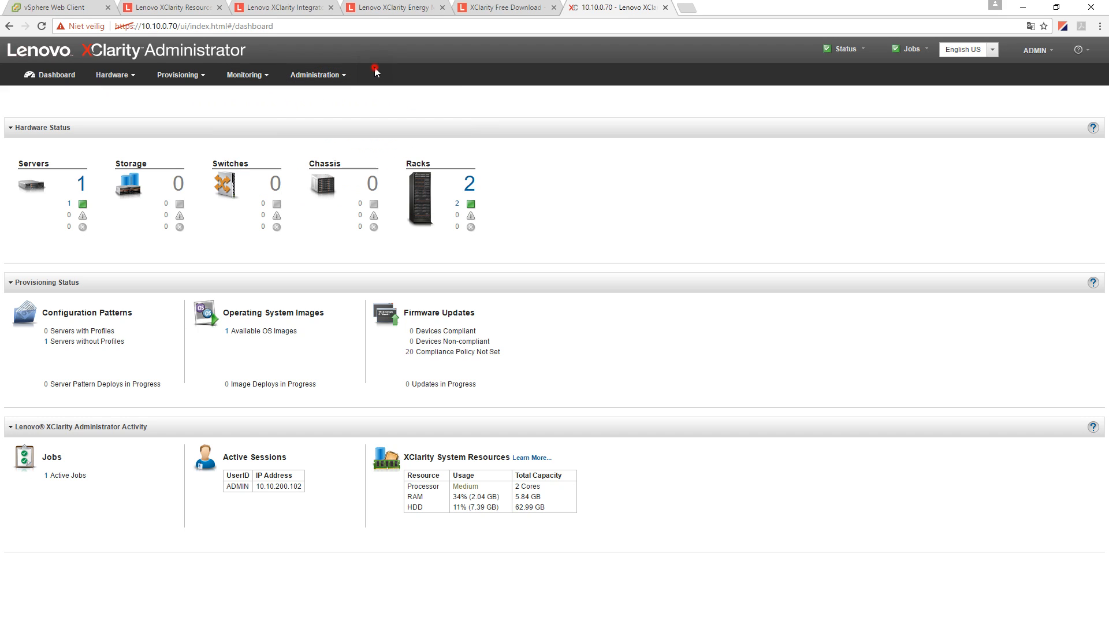